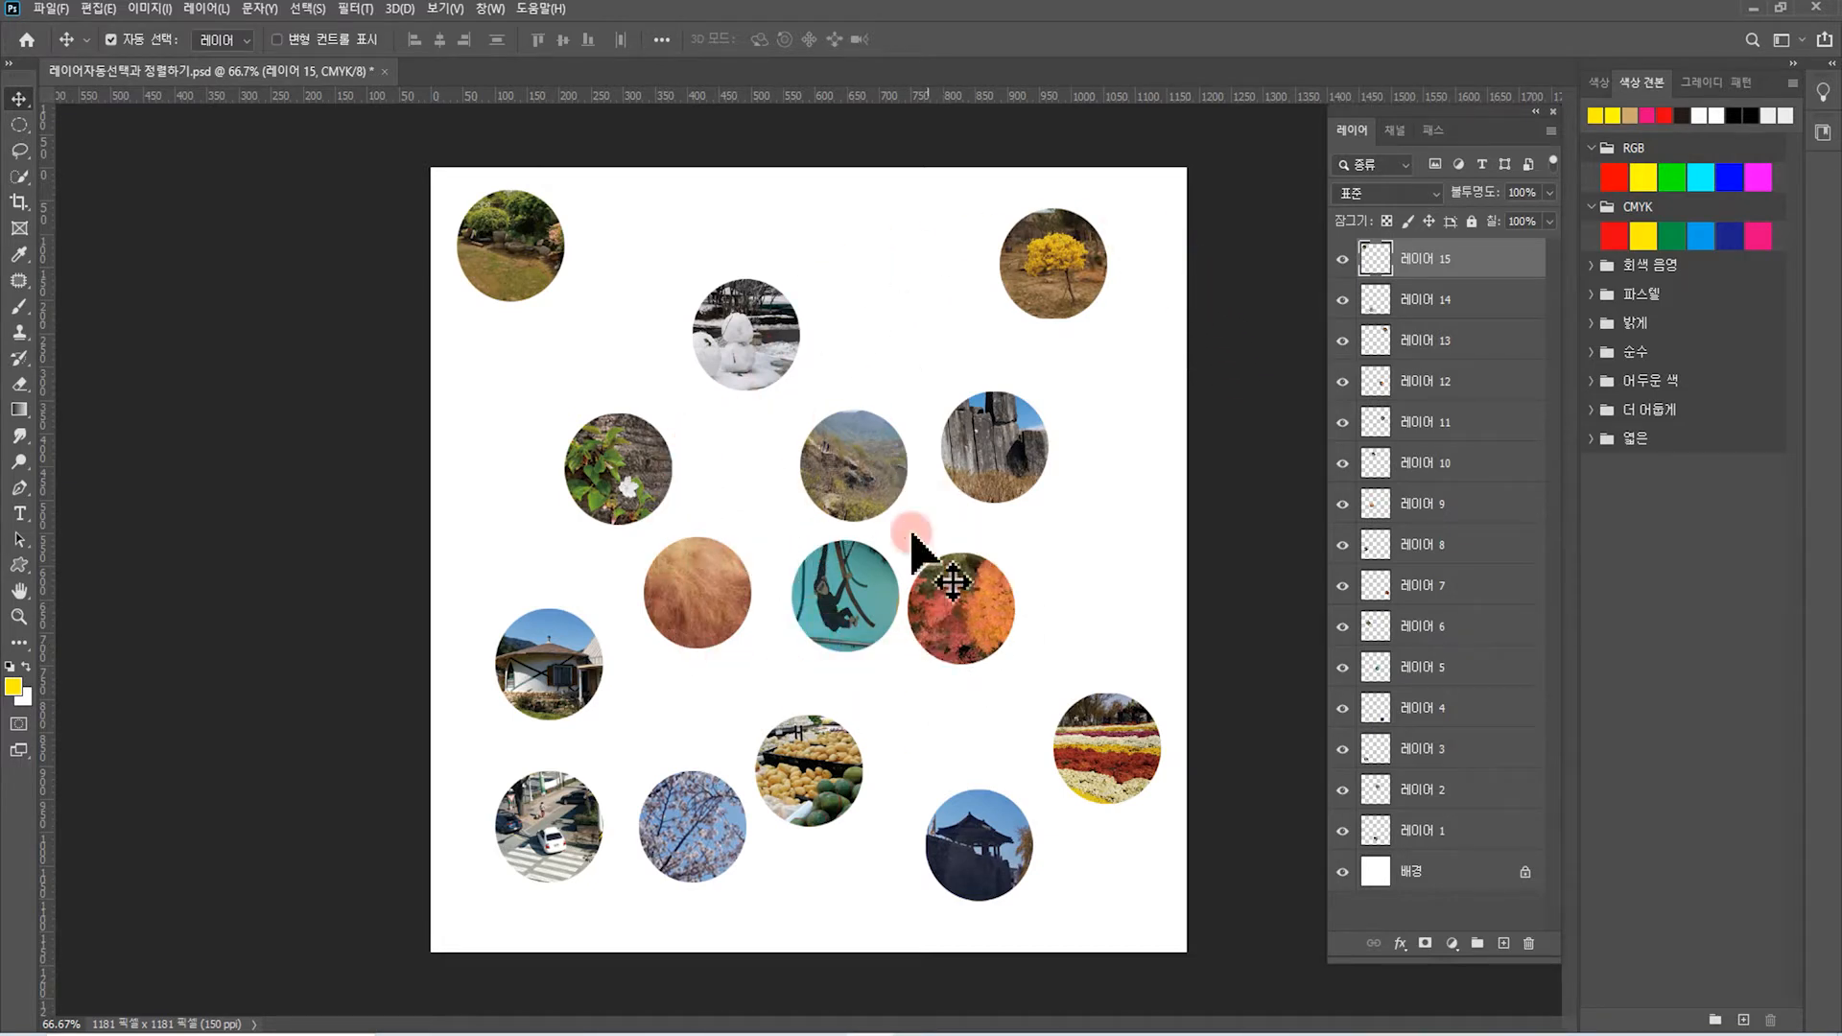
Move the garden, snowman, mountain and autumn-leaves photo circles to new spots individually, using layer Auto-Select
mouse_move(514, 268)
mouse_down()
mouse_move(522, 297)
mouse_move(537, 274)
mouse_up()
drag(743, 330, 757, 371)
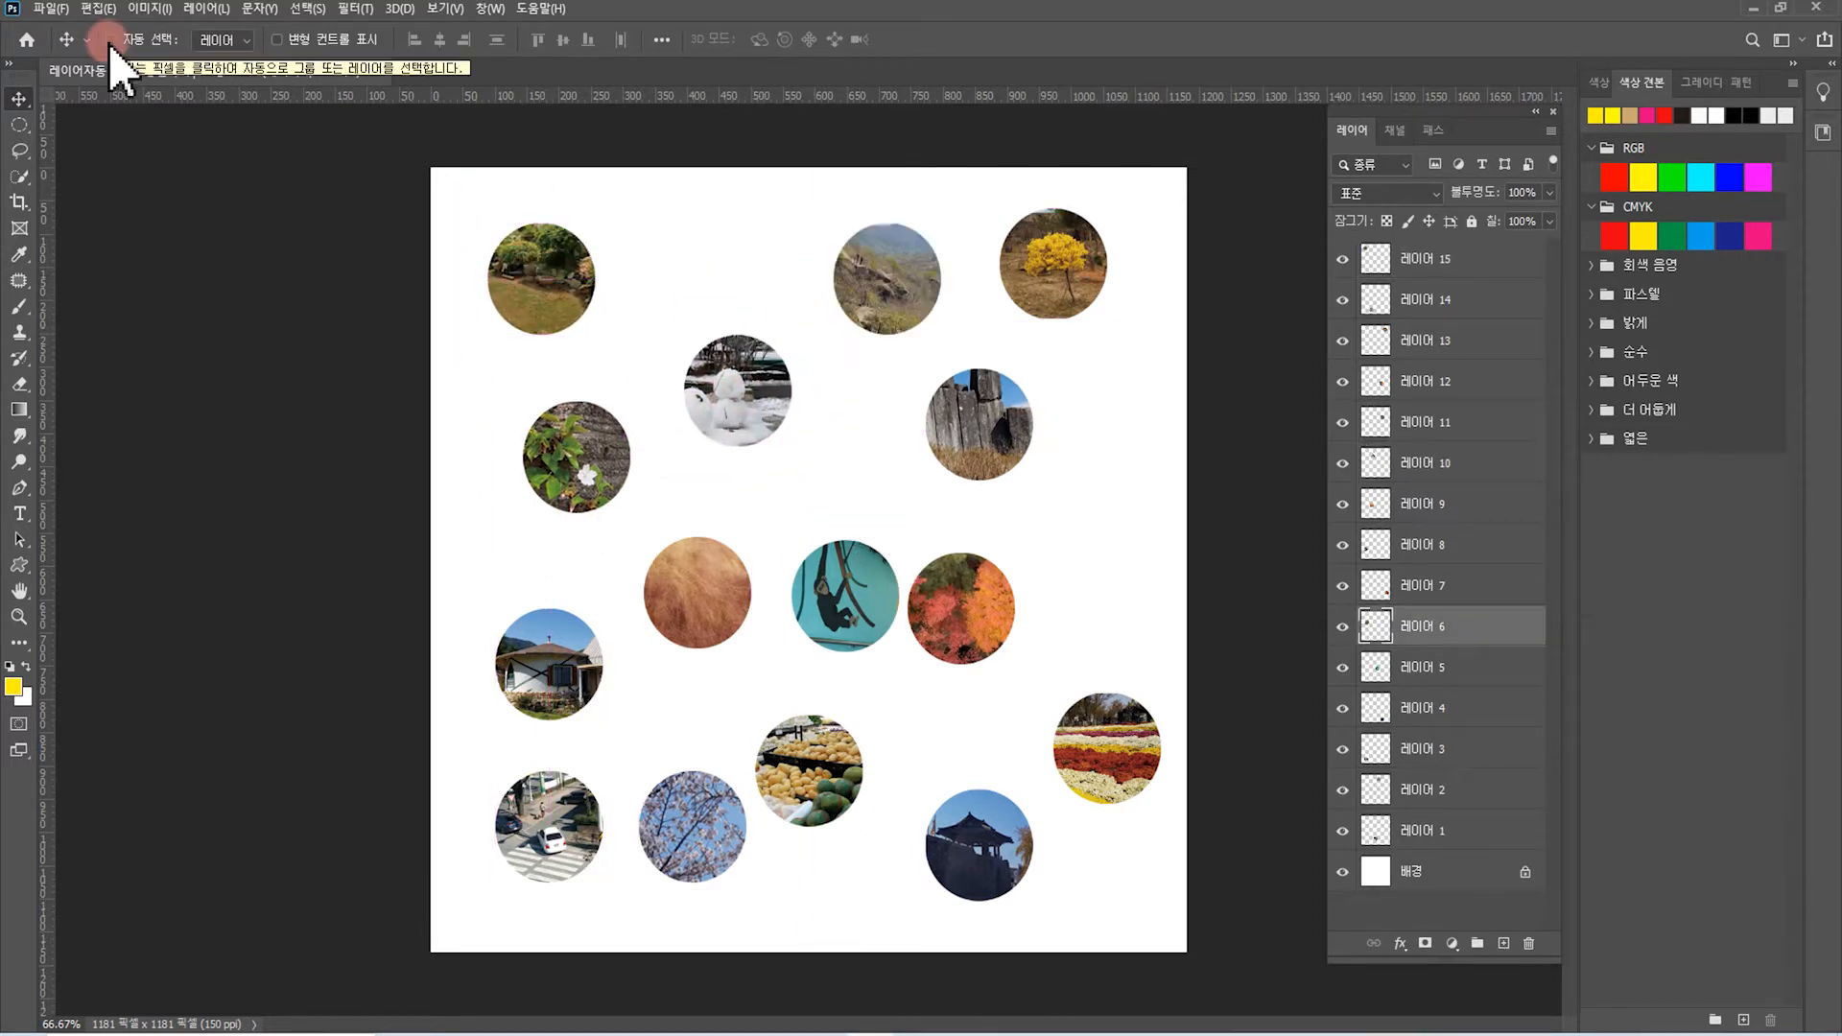
click(110, 39)
click(899, 275)
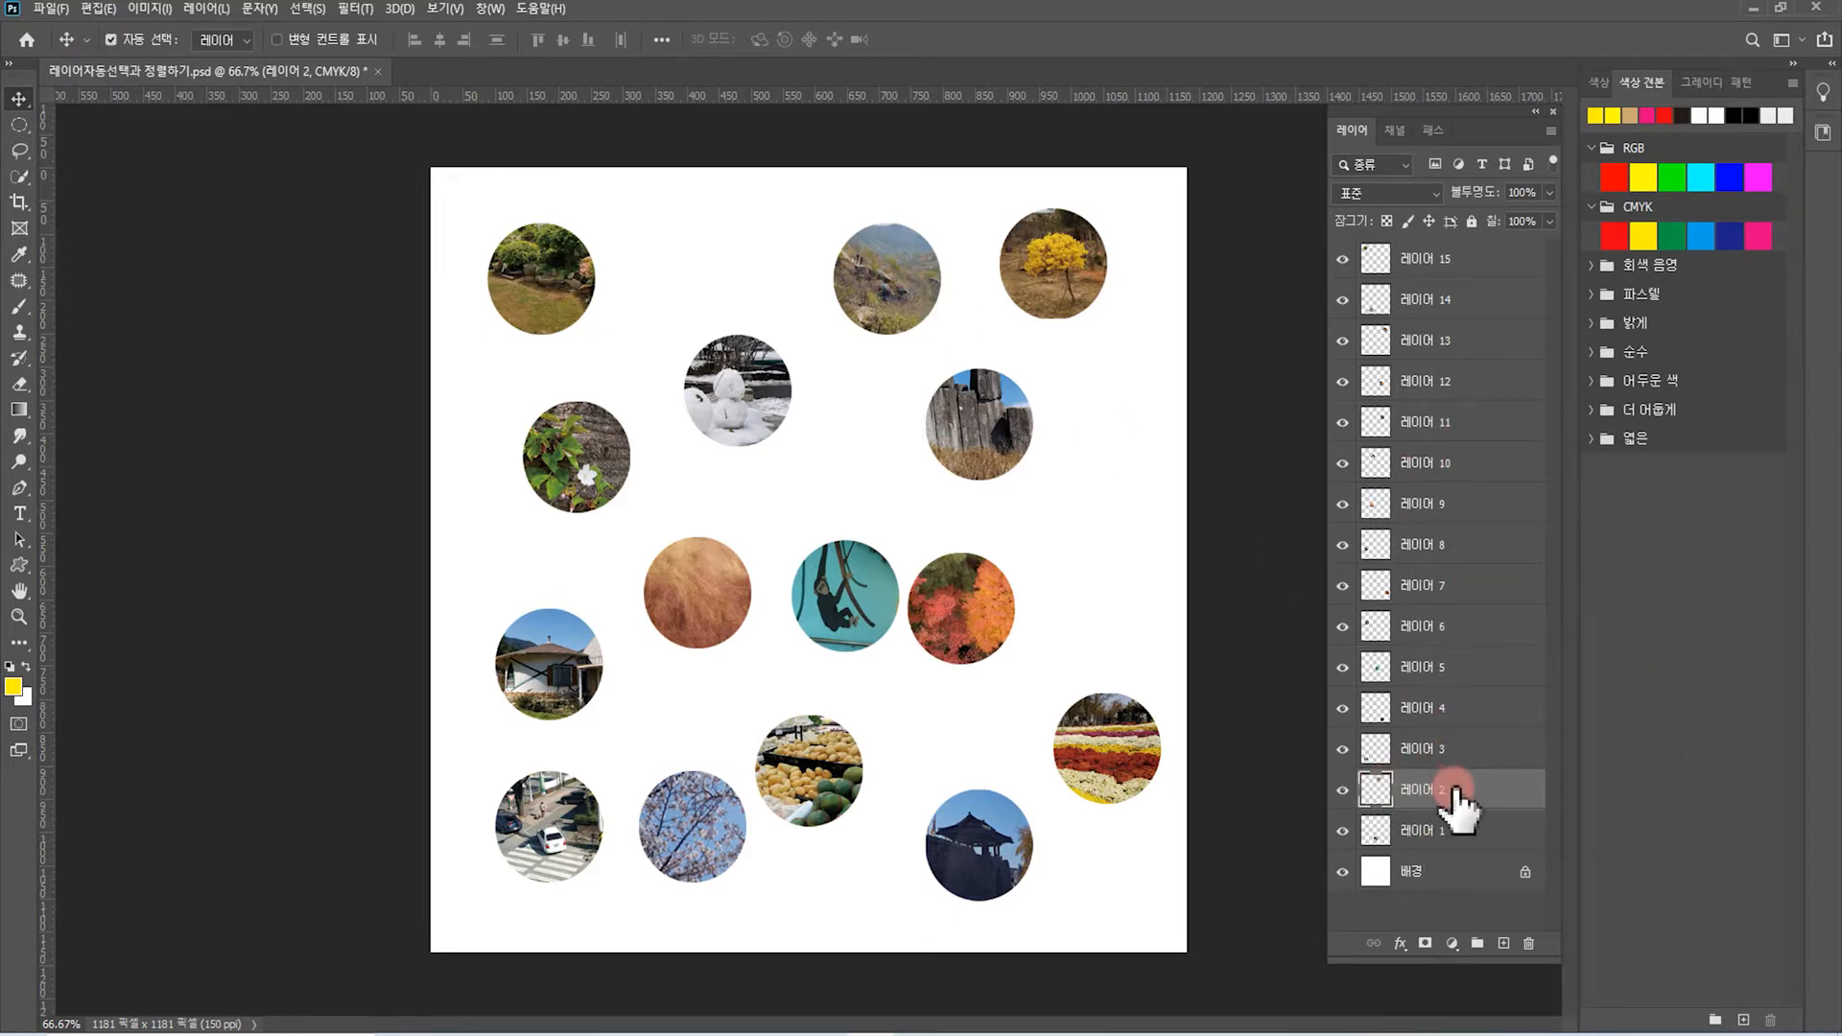
drag(998, 631, 1108, 578)
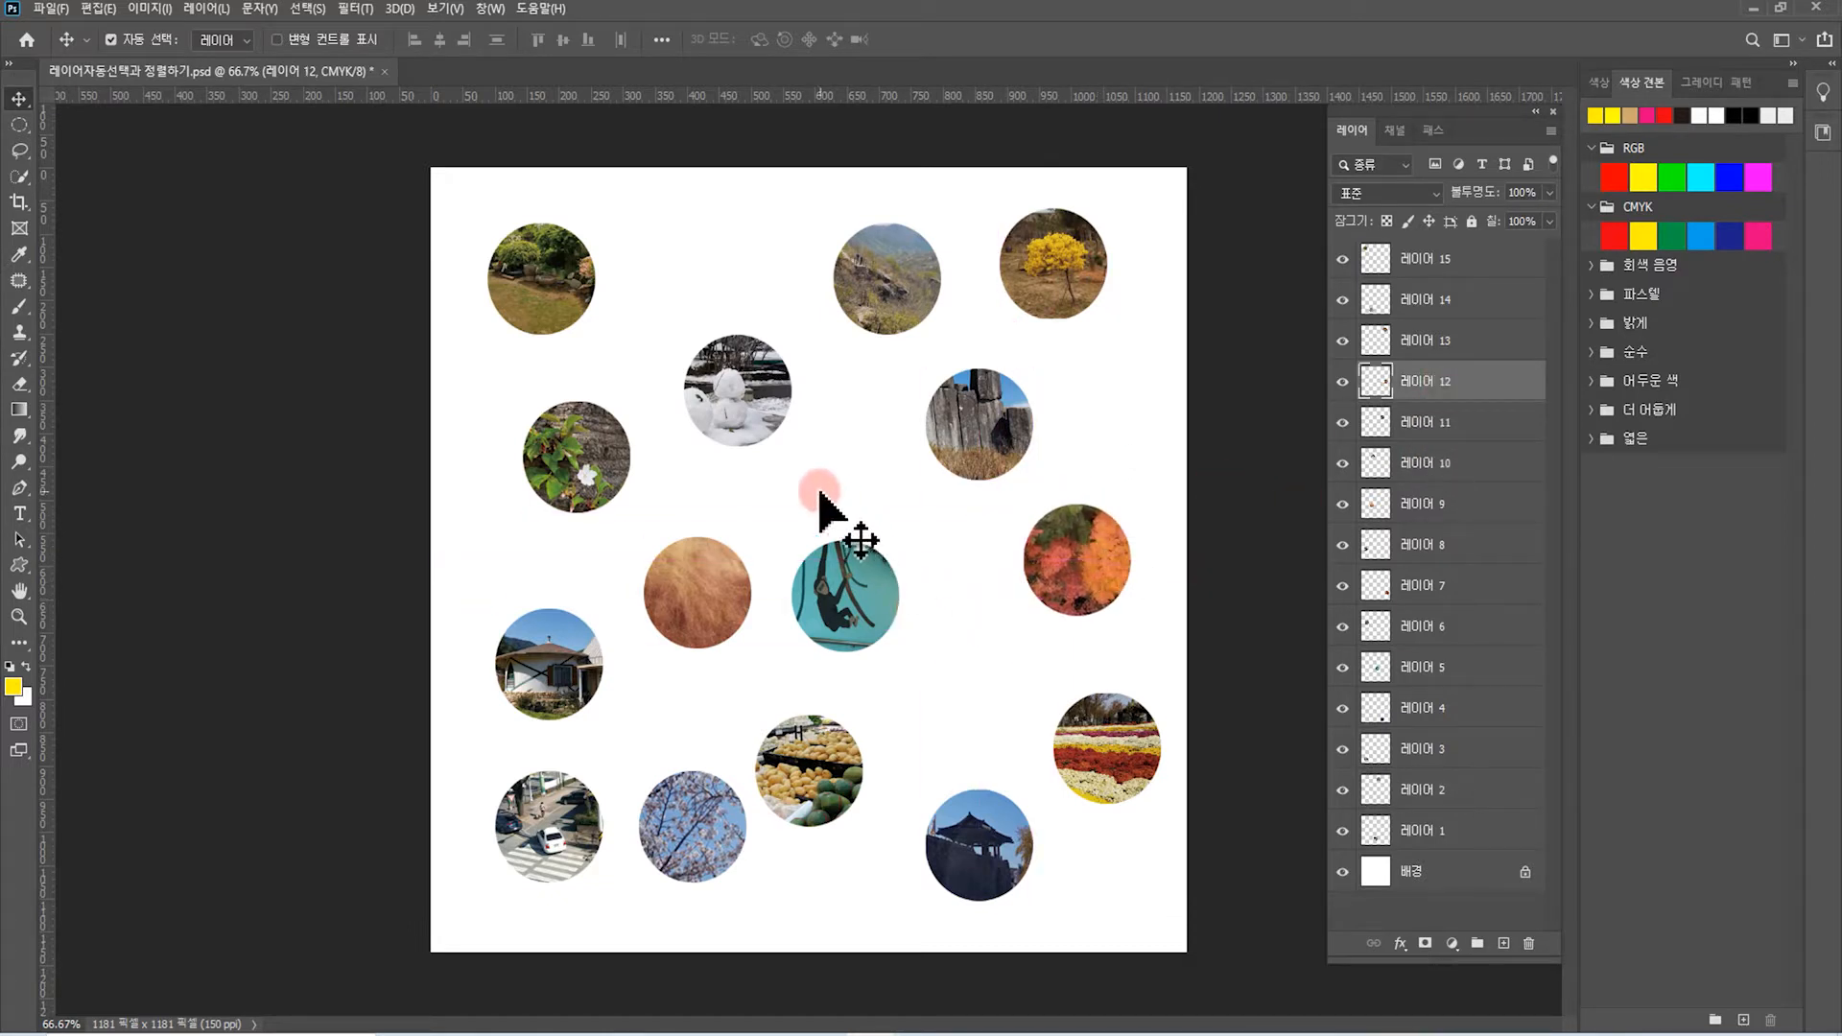
Select layers 12, 11, 7, 5 and 1 with one marquee across their circles, and clear the selection
drag(797, 449, 1151, 754)
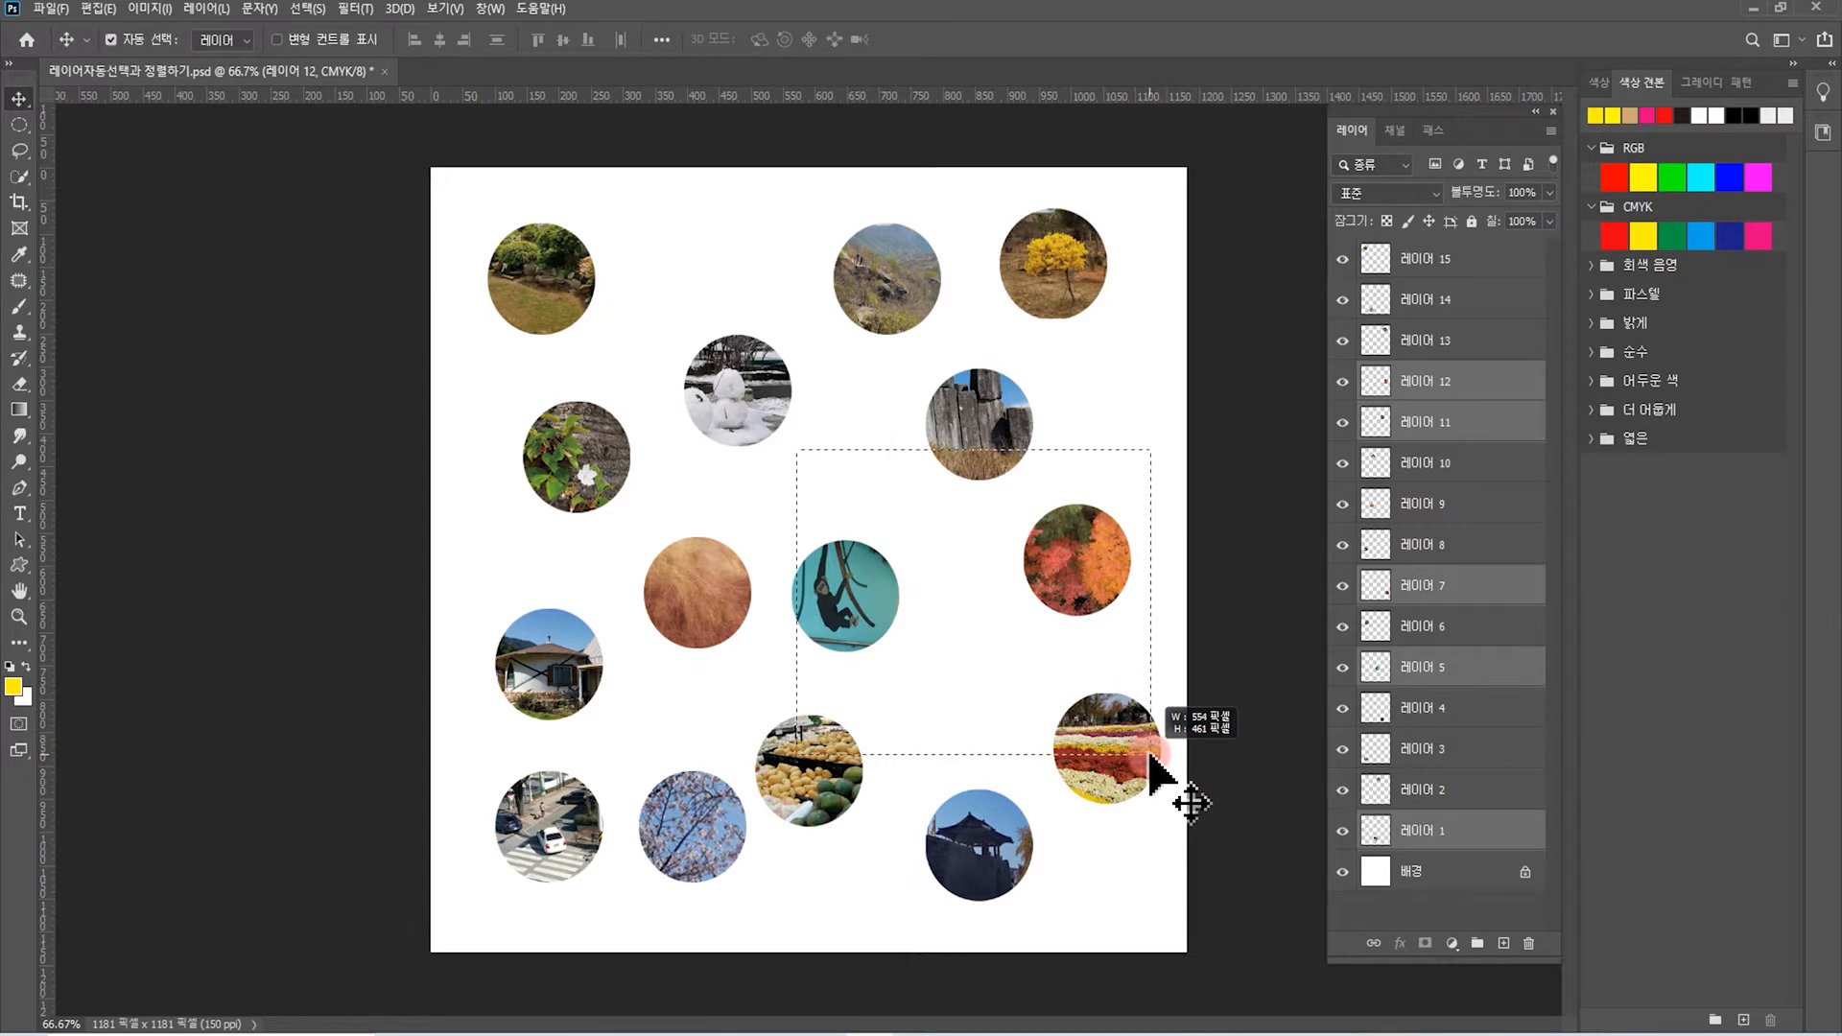
drag(1151, 754, 1151, 754)
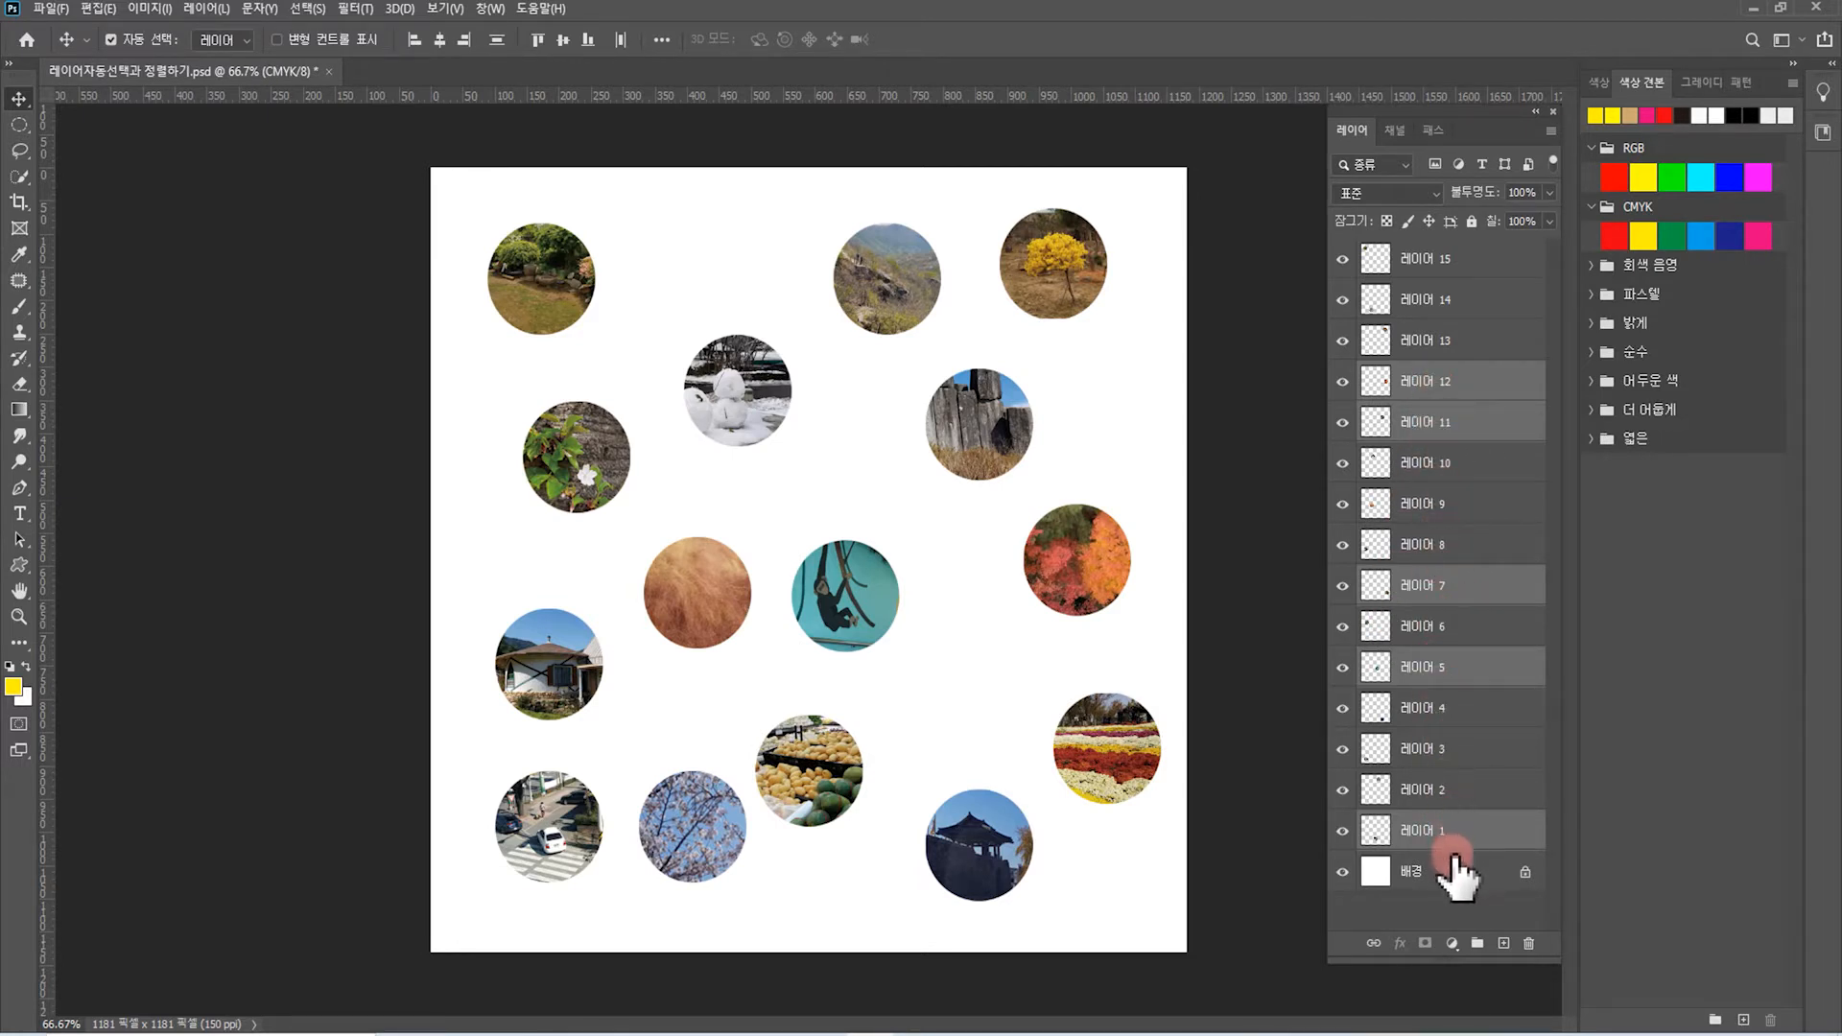
click(1159, 485)
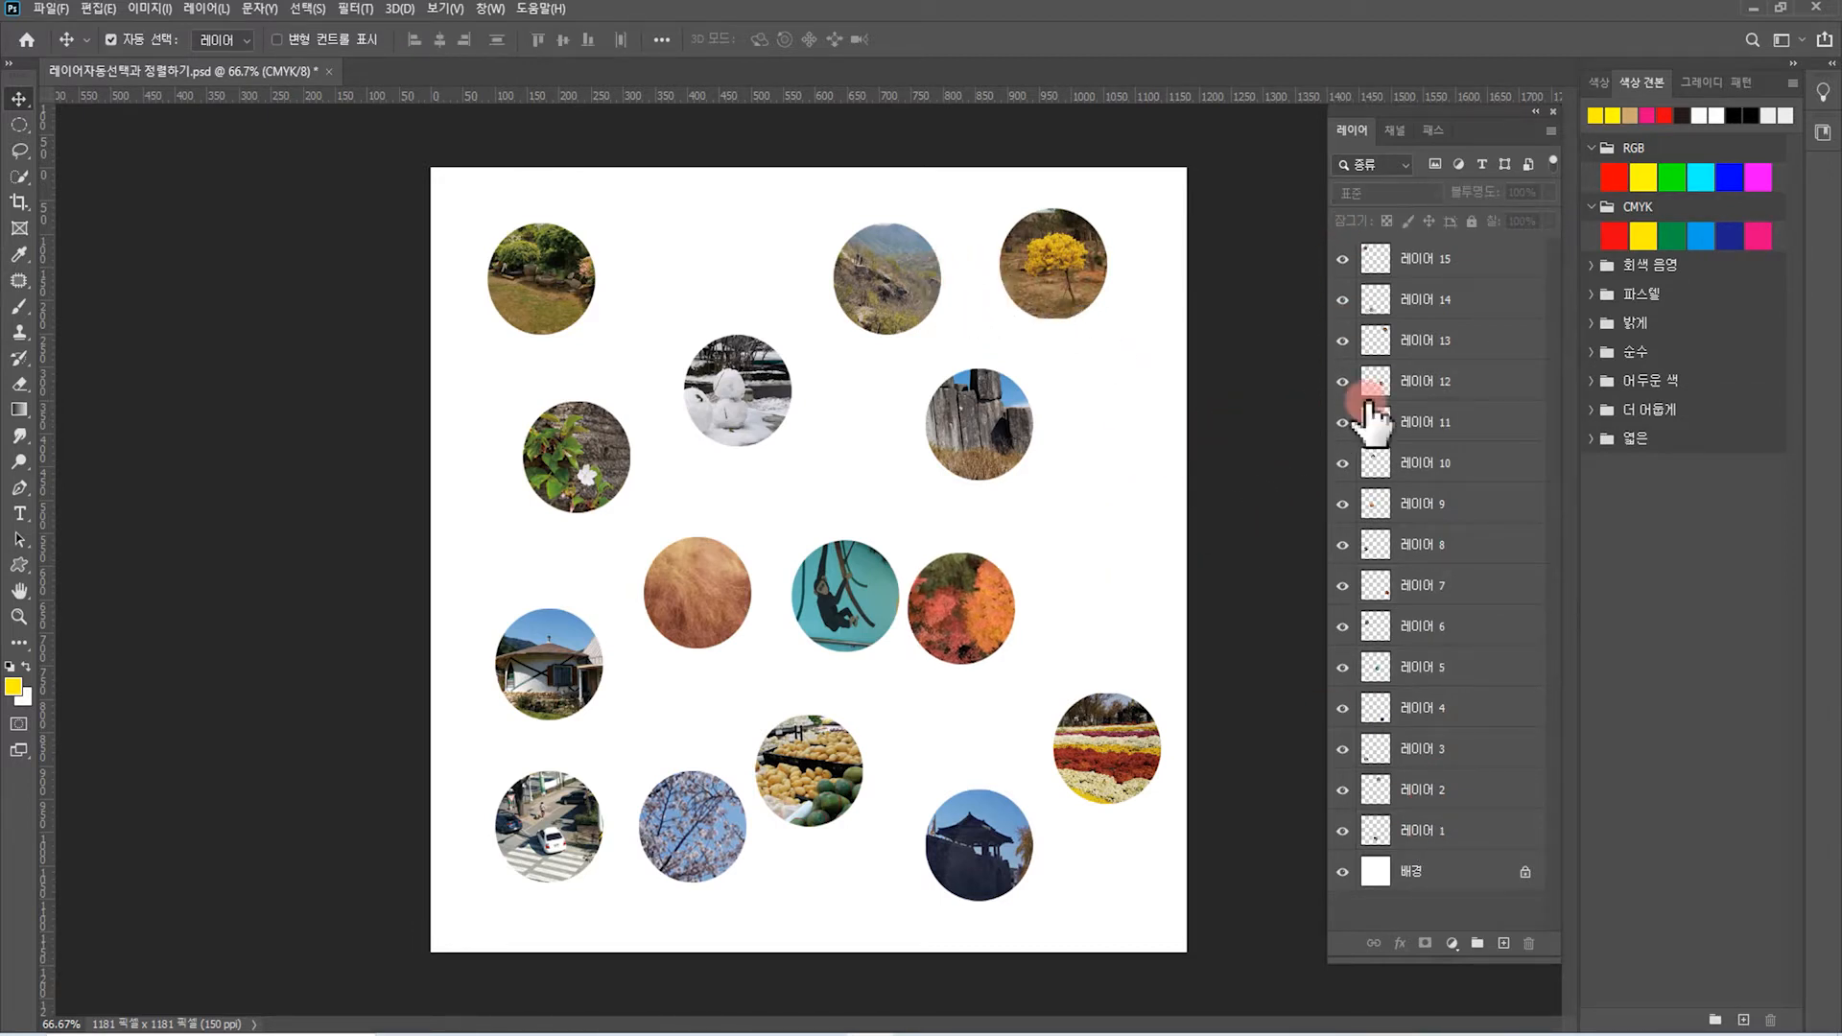
Select the background layer and set the background colour swatch to a light pink
click(1367, 873)
click(1446, 868)
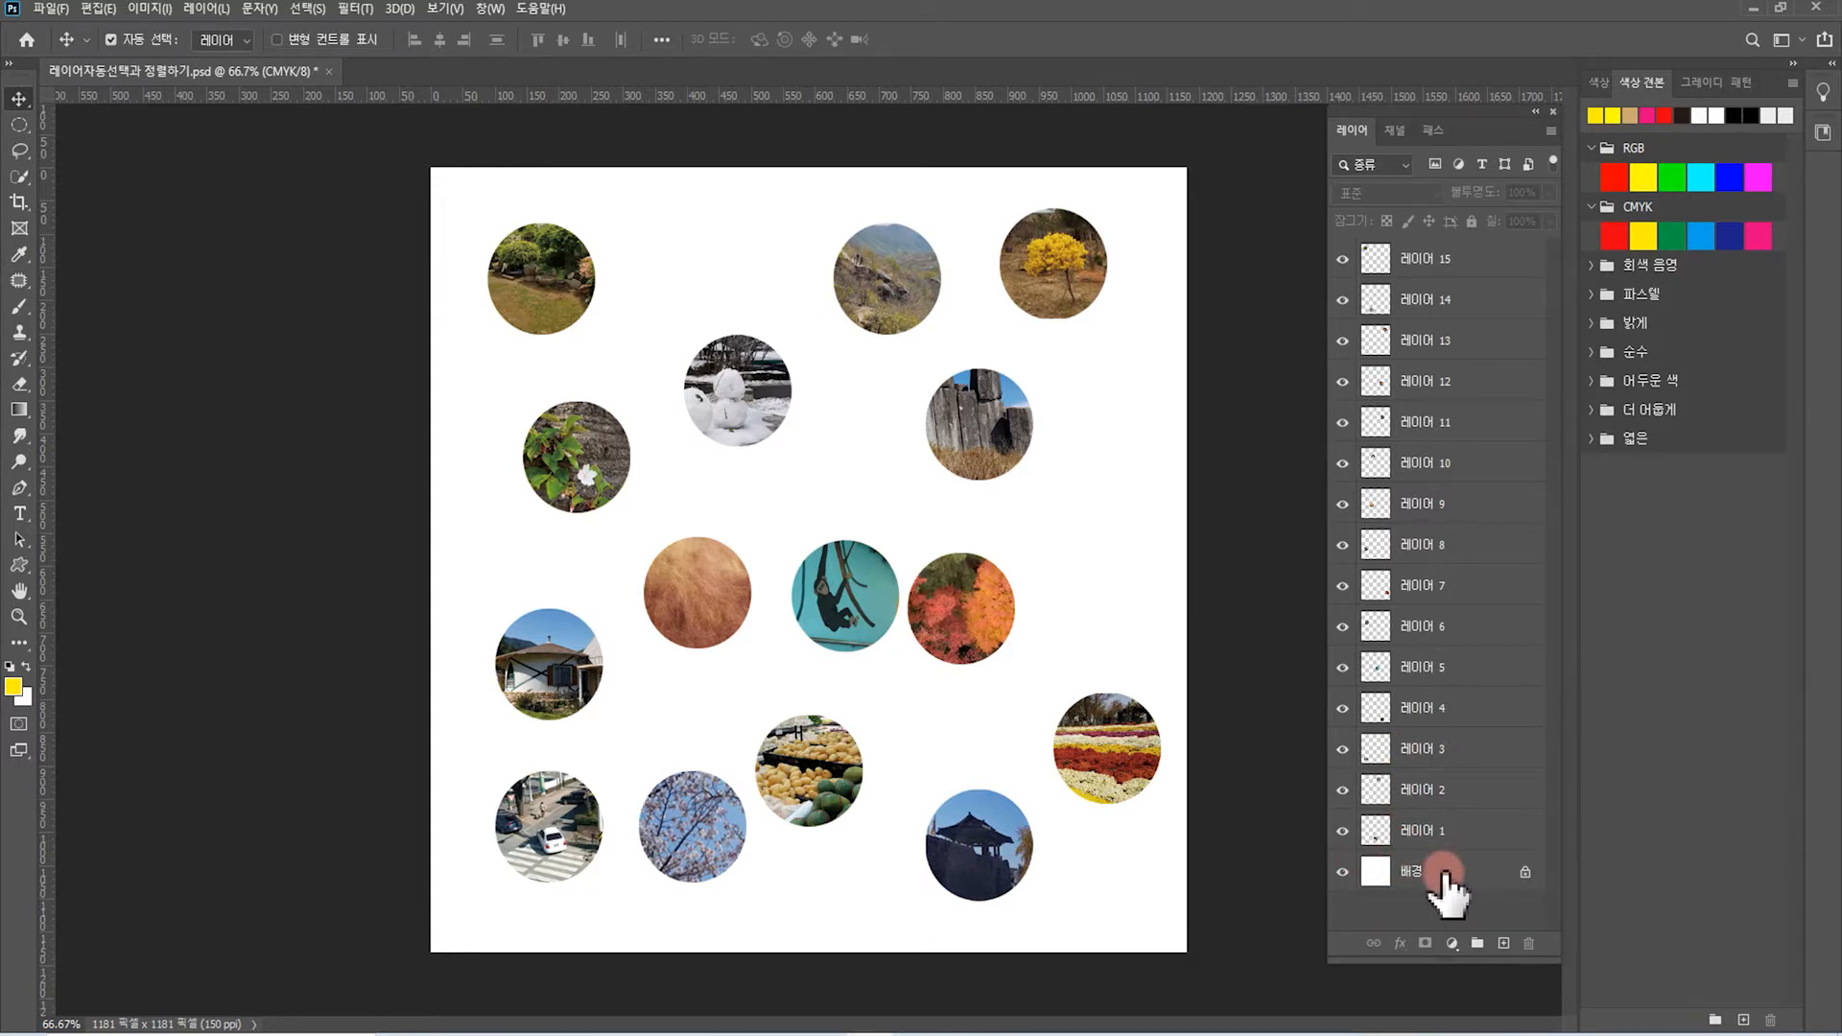
click(1375, 875)
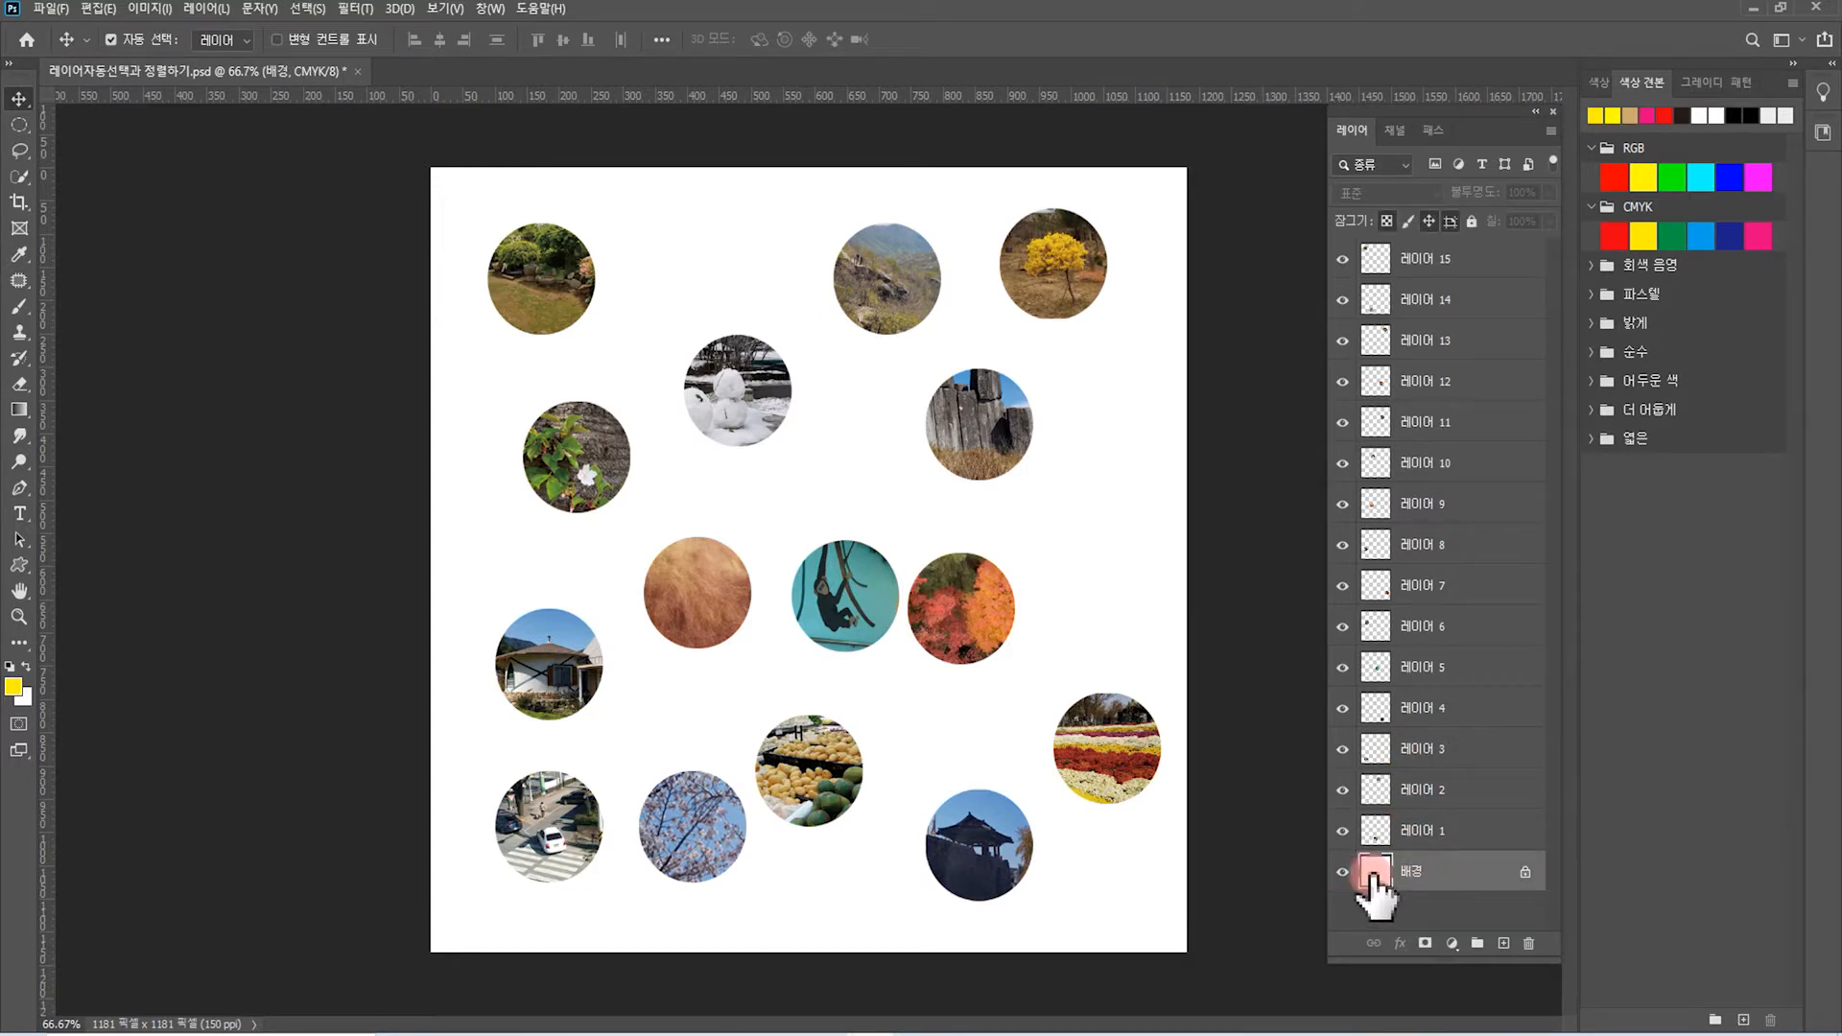
click(21, 697)
mouse_move(779, 451)
mouse_down()
mouse_move(757, 284)
mouse_move(731, 254)
mouse_up()
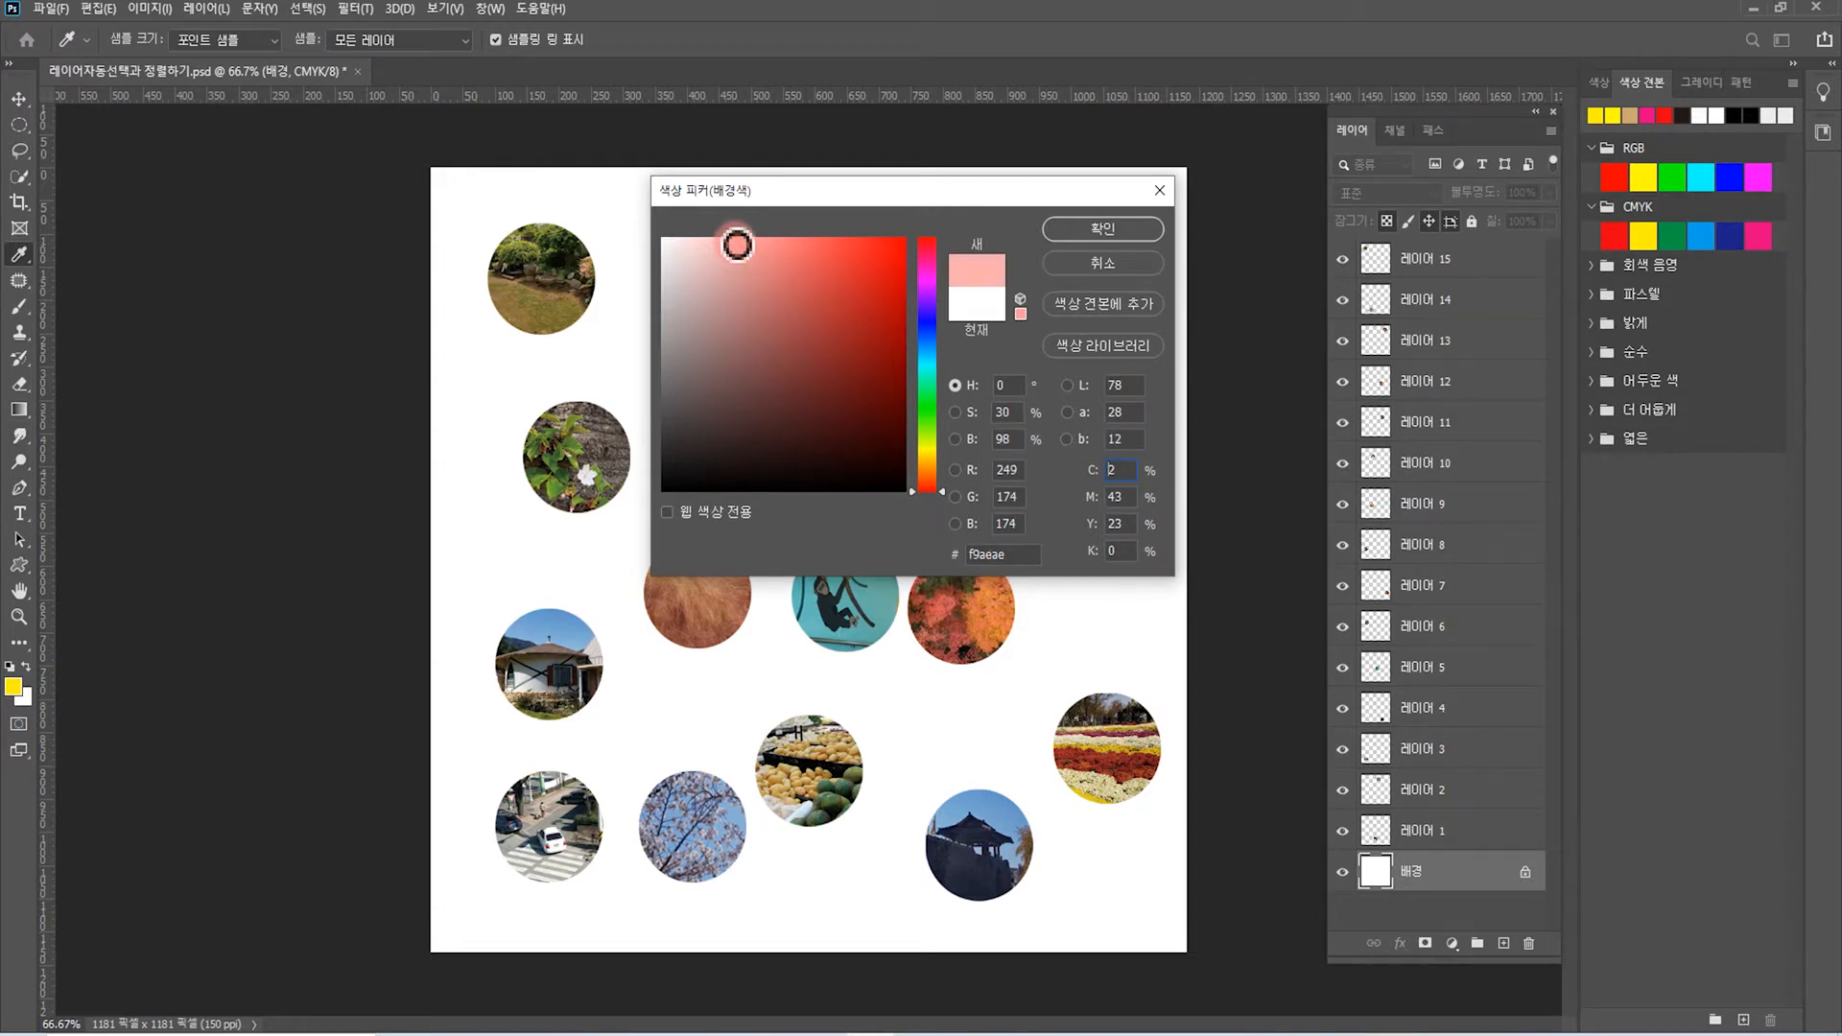
drag(737, 245, 738, 240)
click(1128, 226)
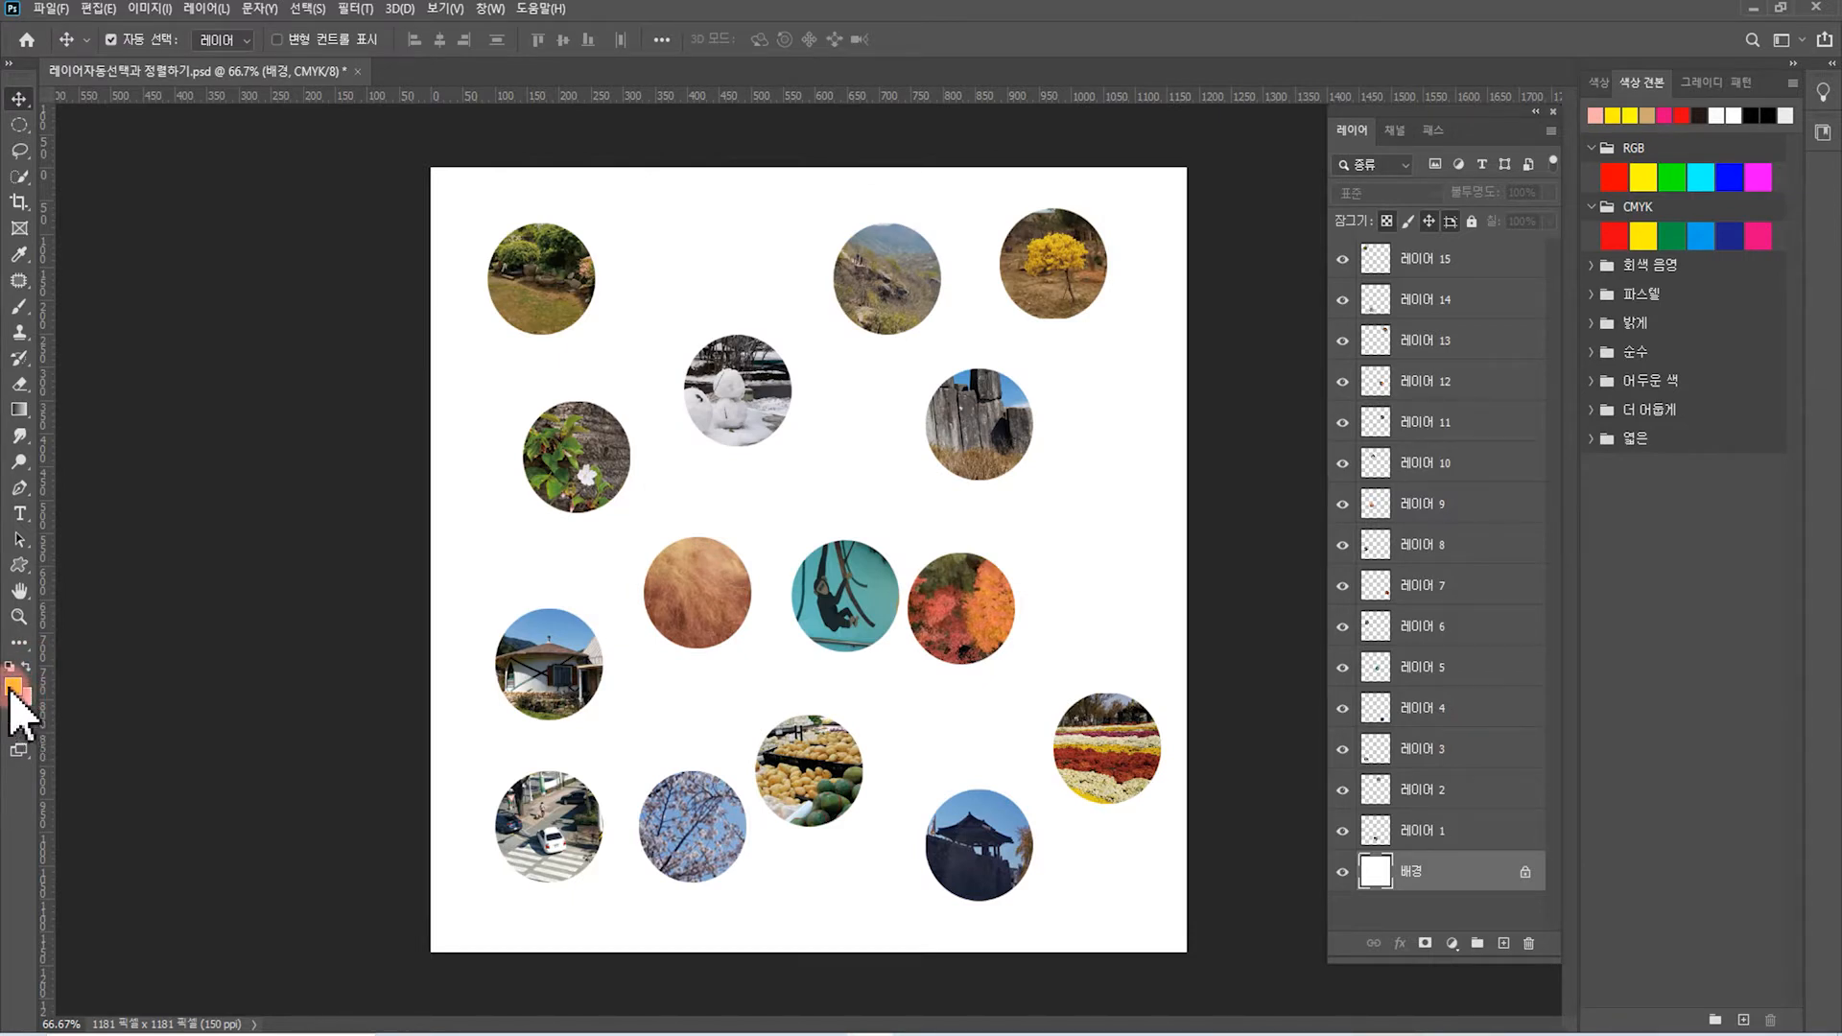
Fill the background layer with the pink background colour as a trial, finishing with the yellow foreground colour, and deselect the layer
drag(13, 700, 1435, 875)
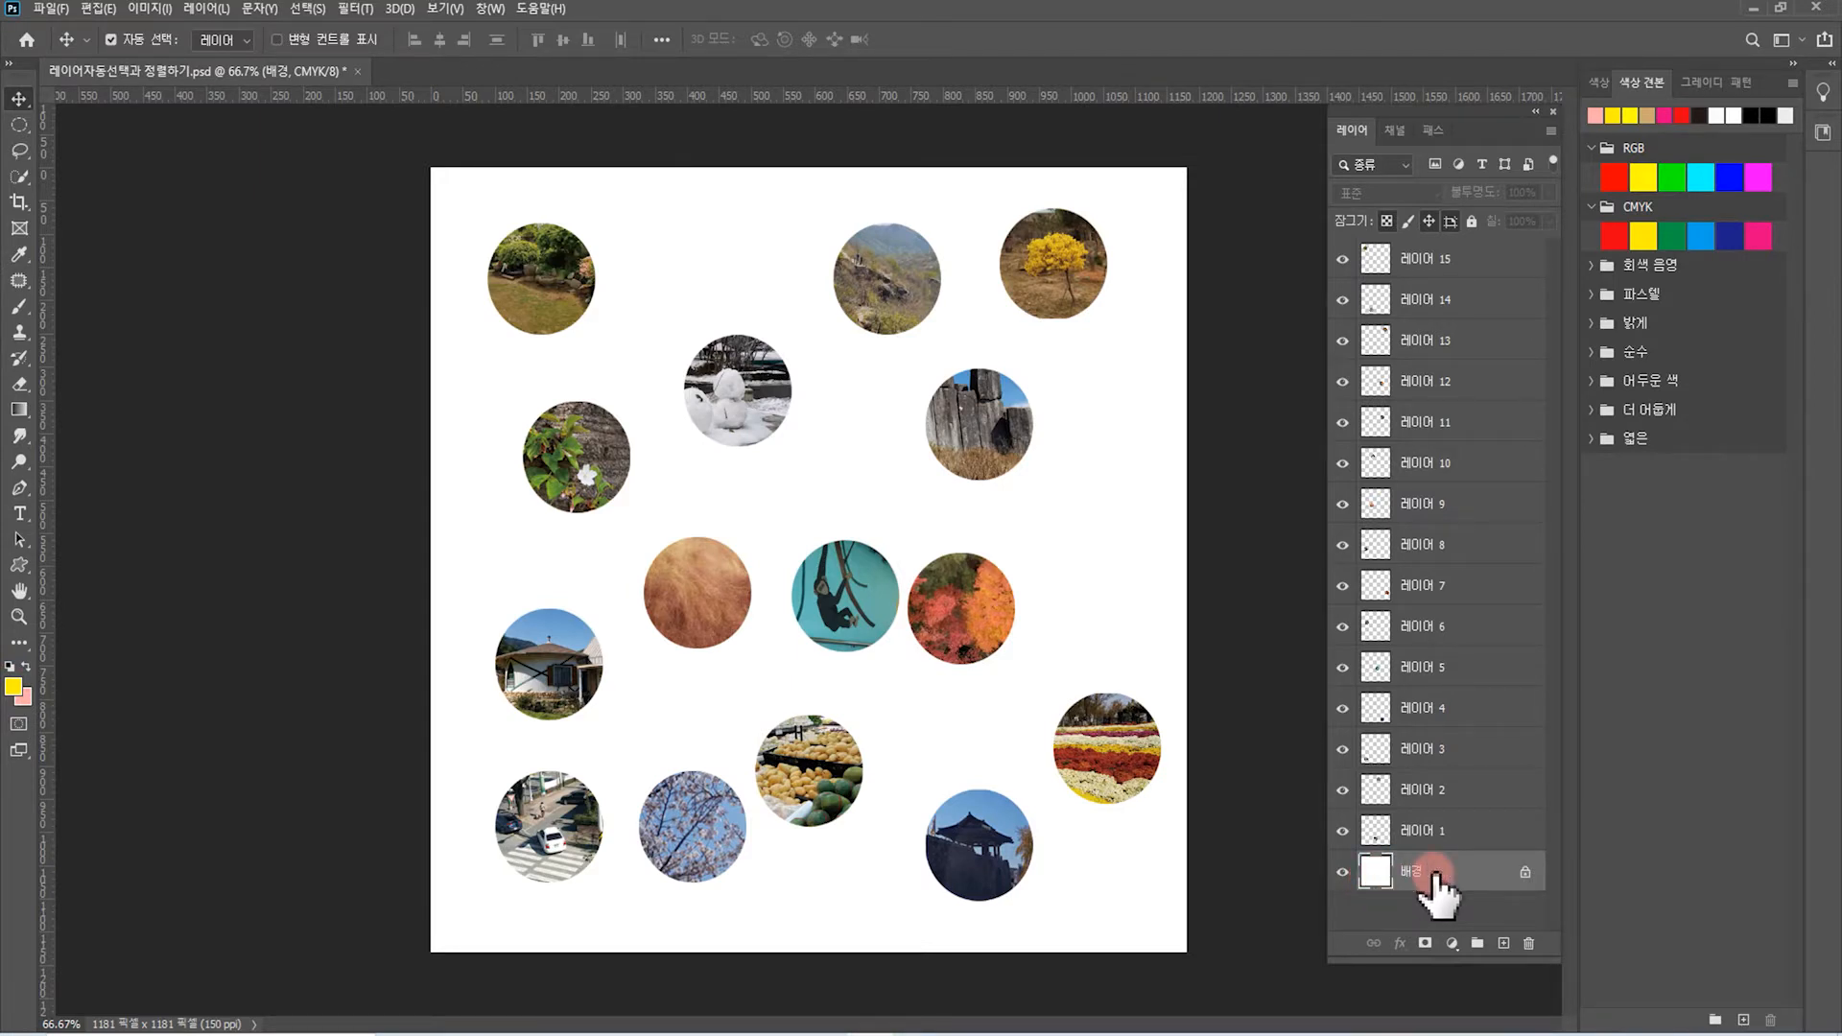
key(alt+Delete)
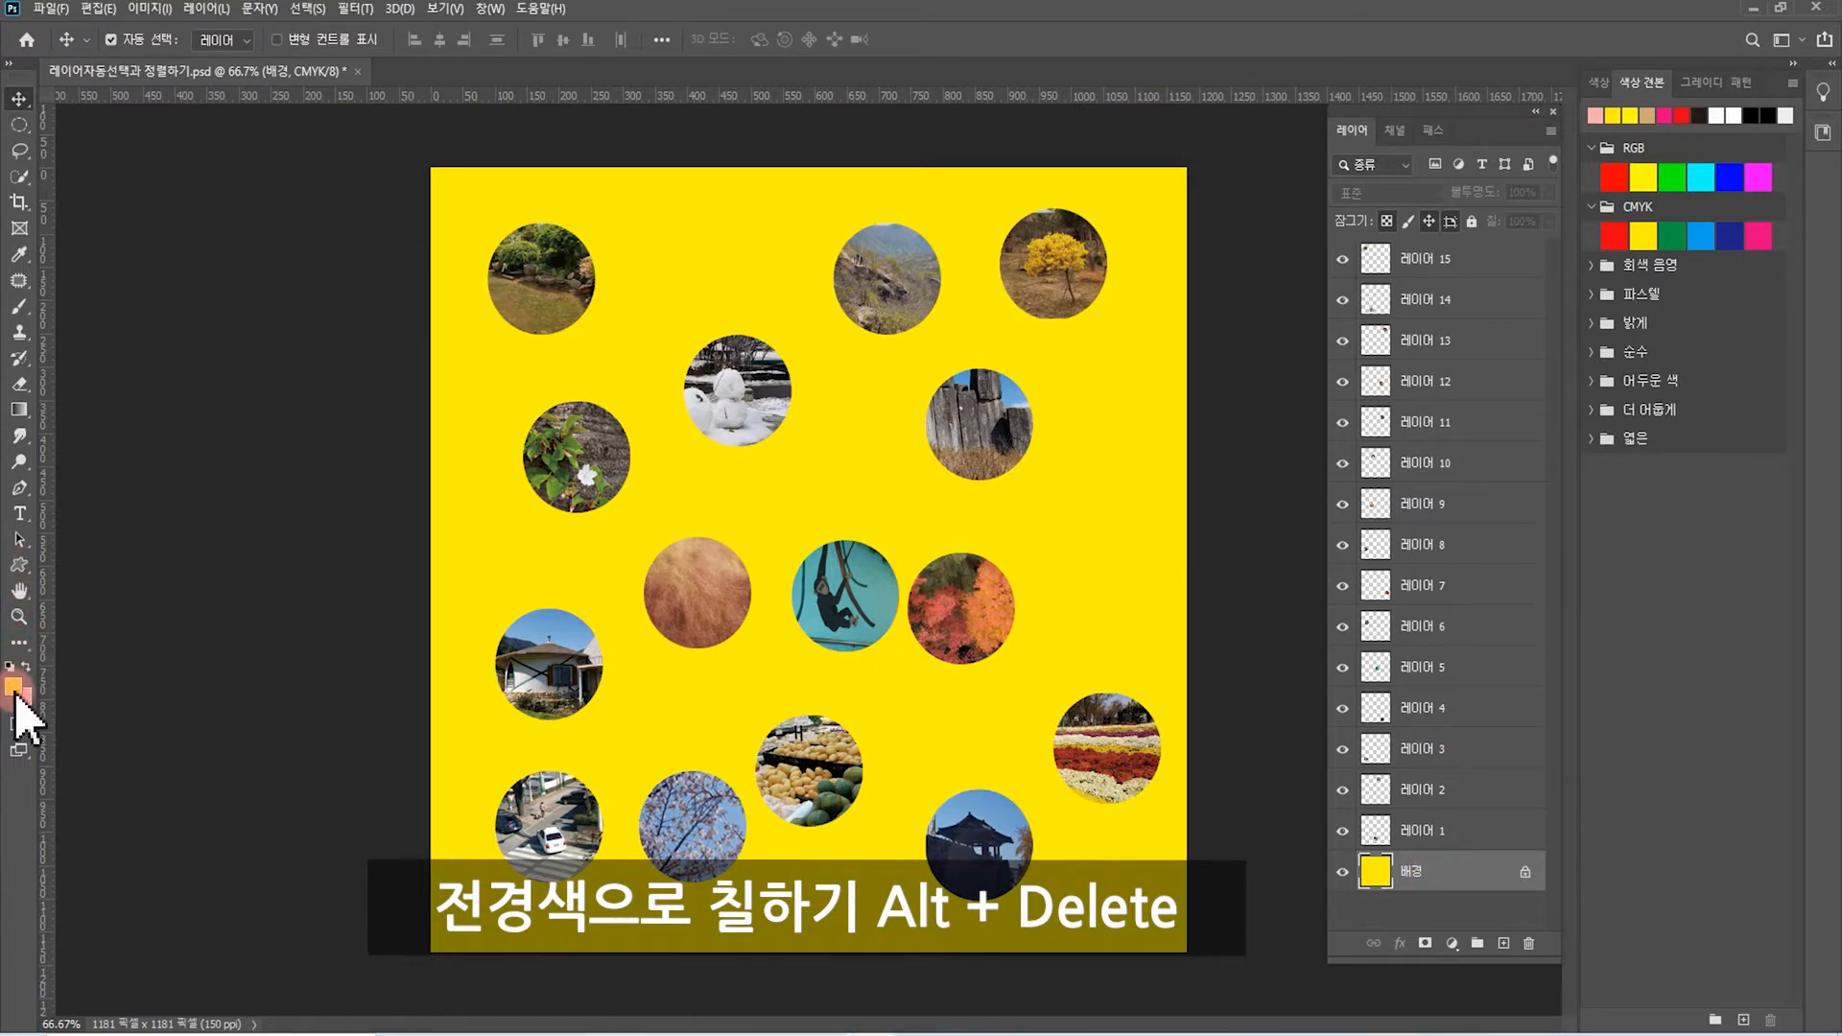
key(ctrl)
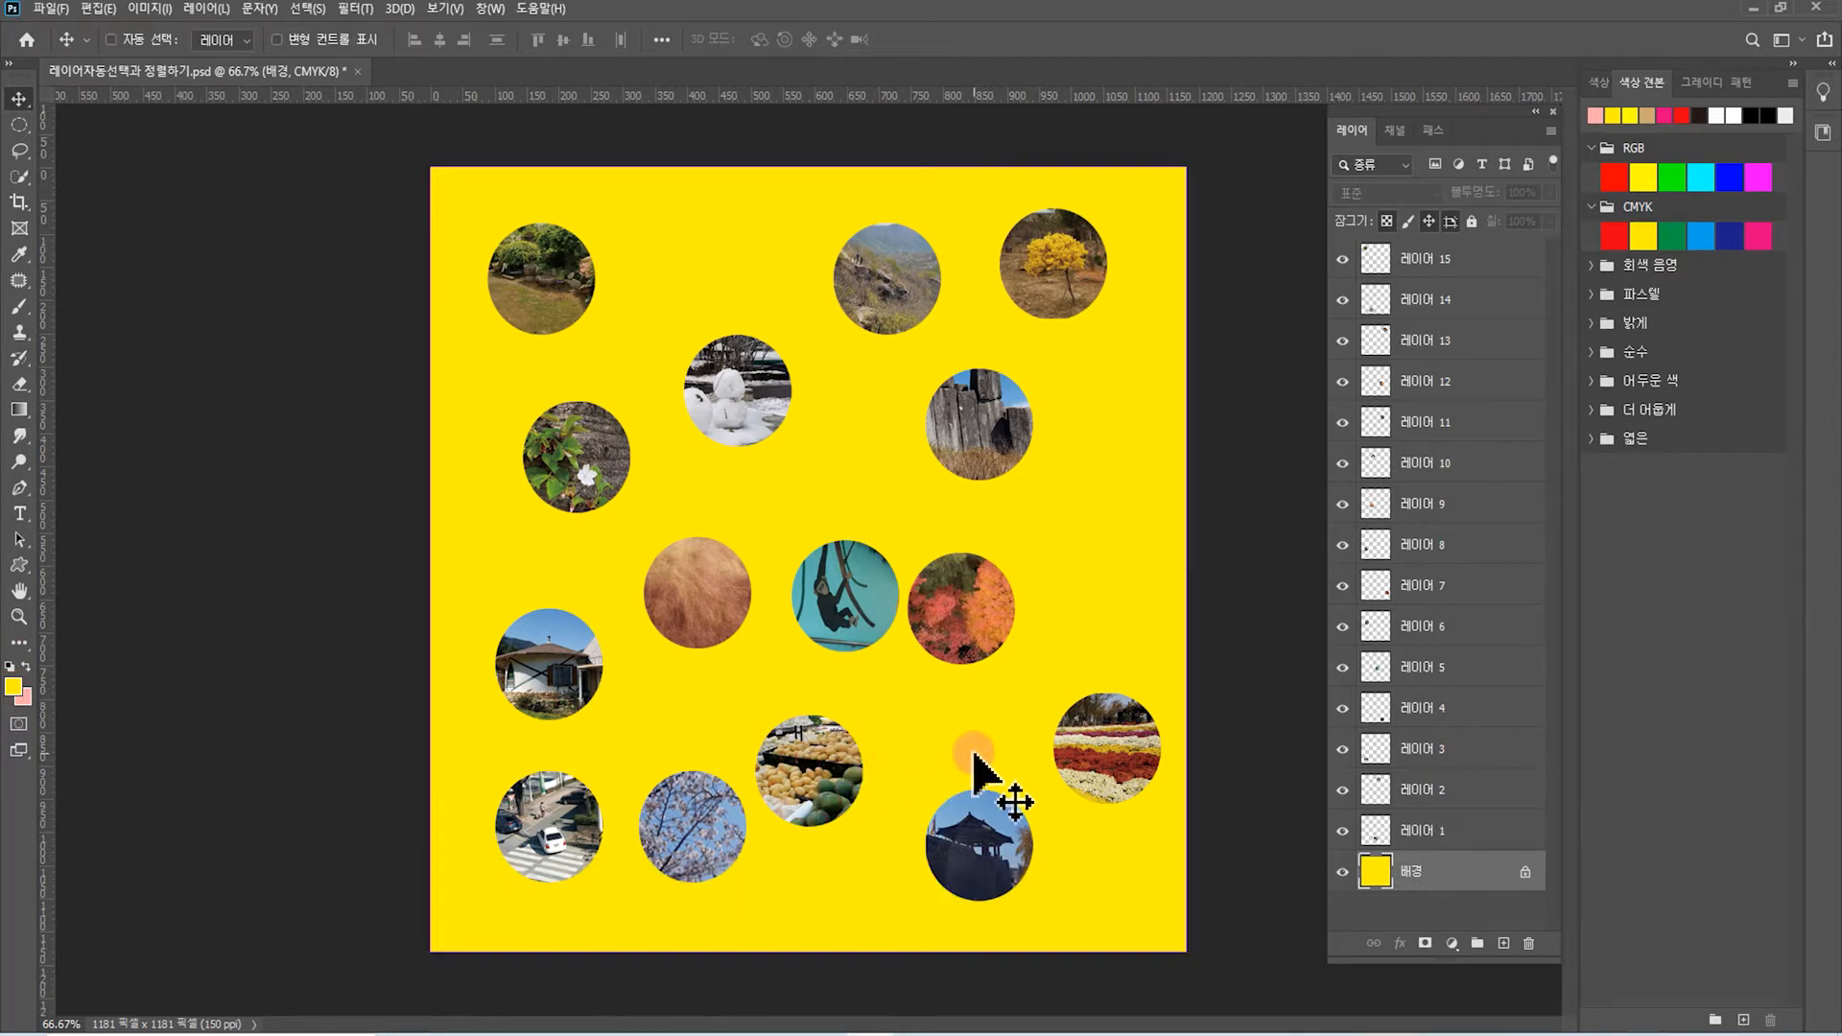
key(ctrl+Delete)
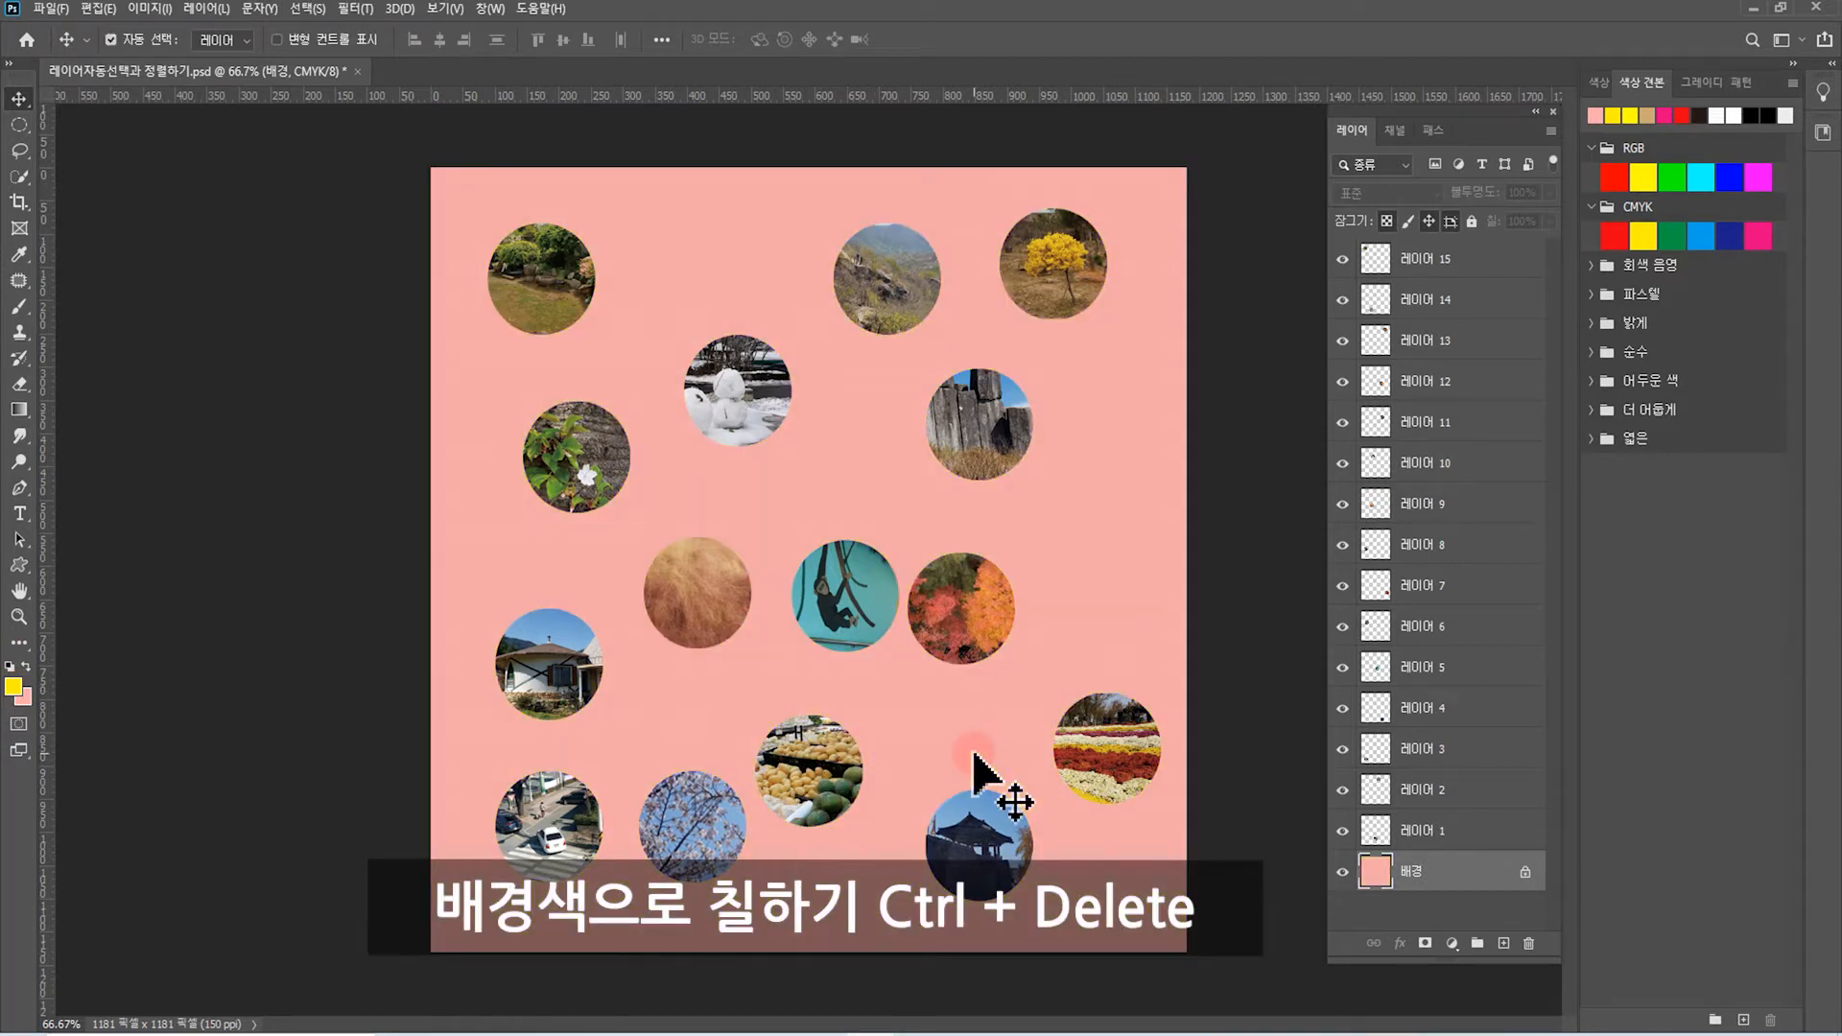
key(alt+Delete)
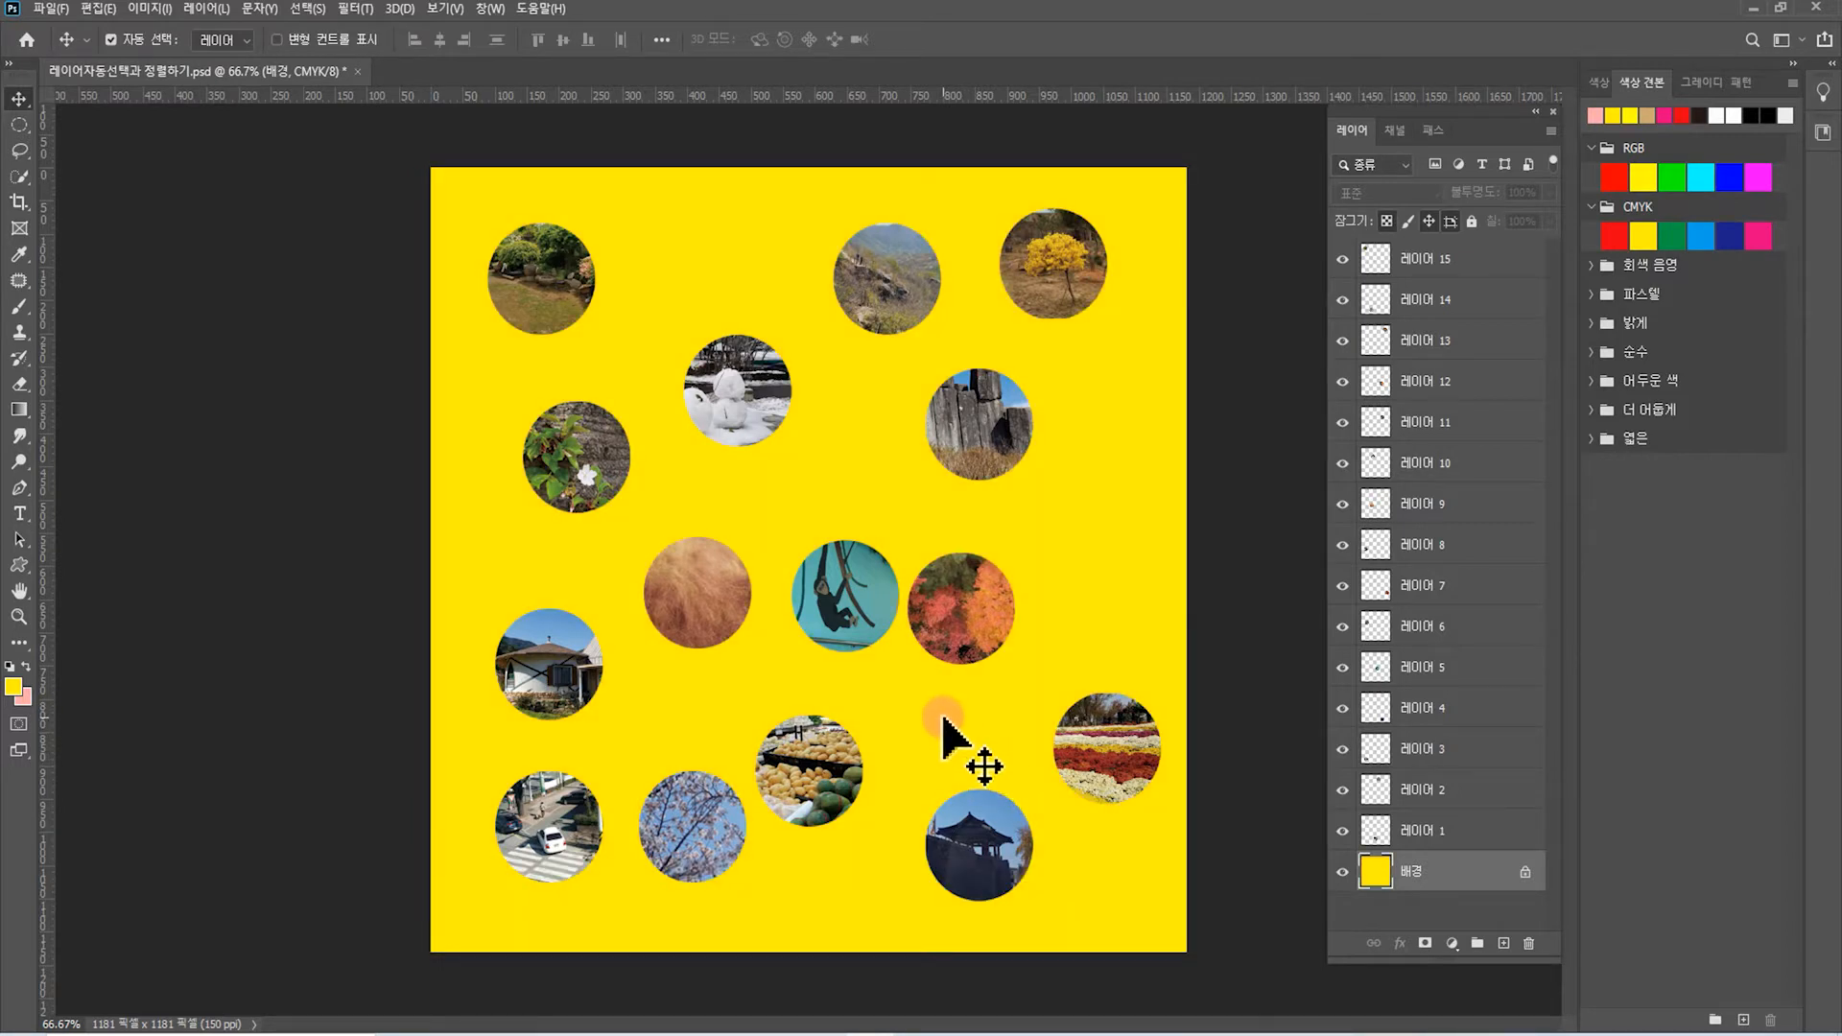
click(1223, 413)
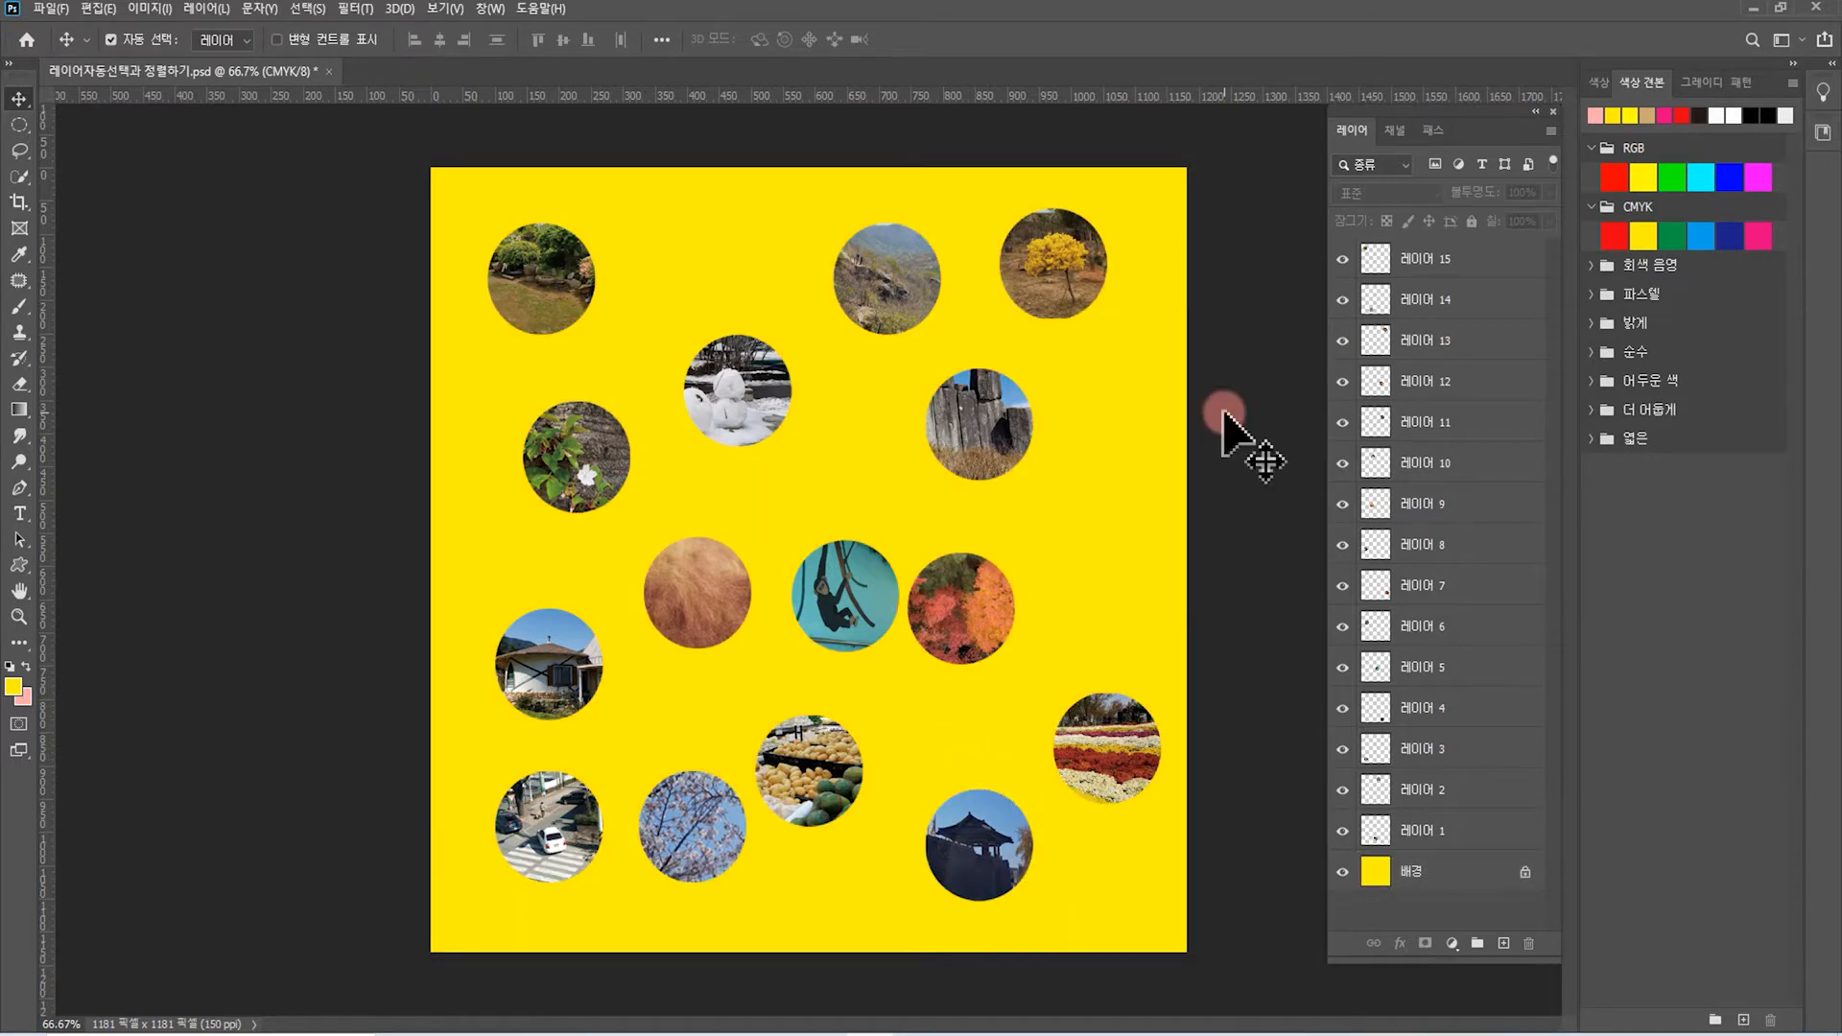
Move the garden, snowman, mountain, wooden-fence and yellow-tree circles into a rough row along the upper part of the canvas
drag(534, 292, 531, 259)
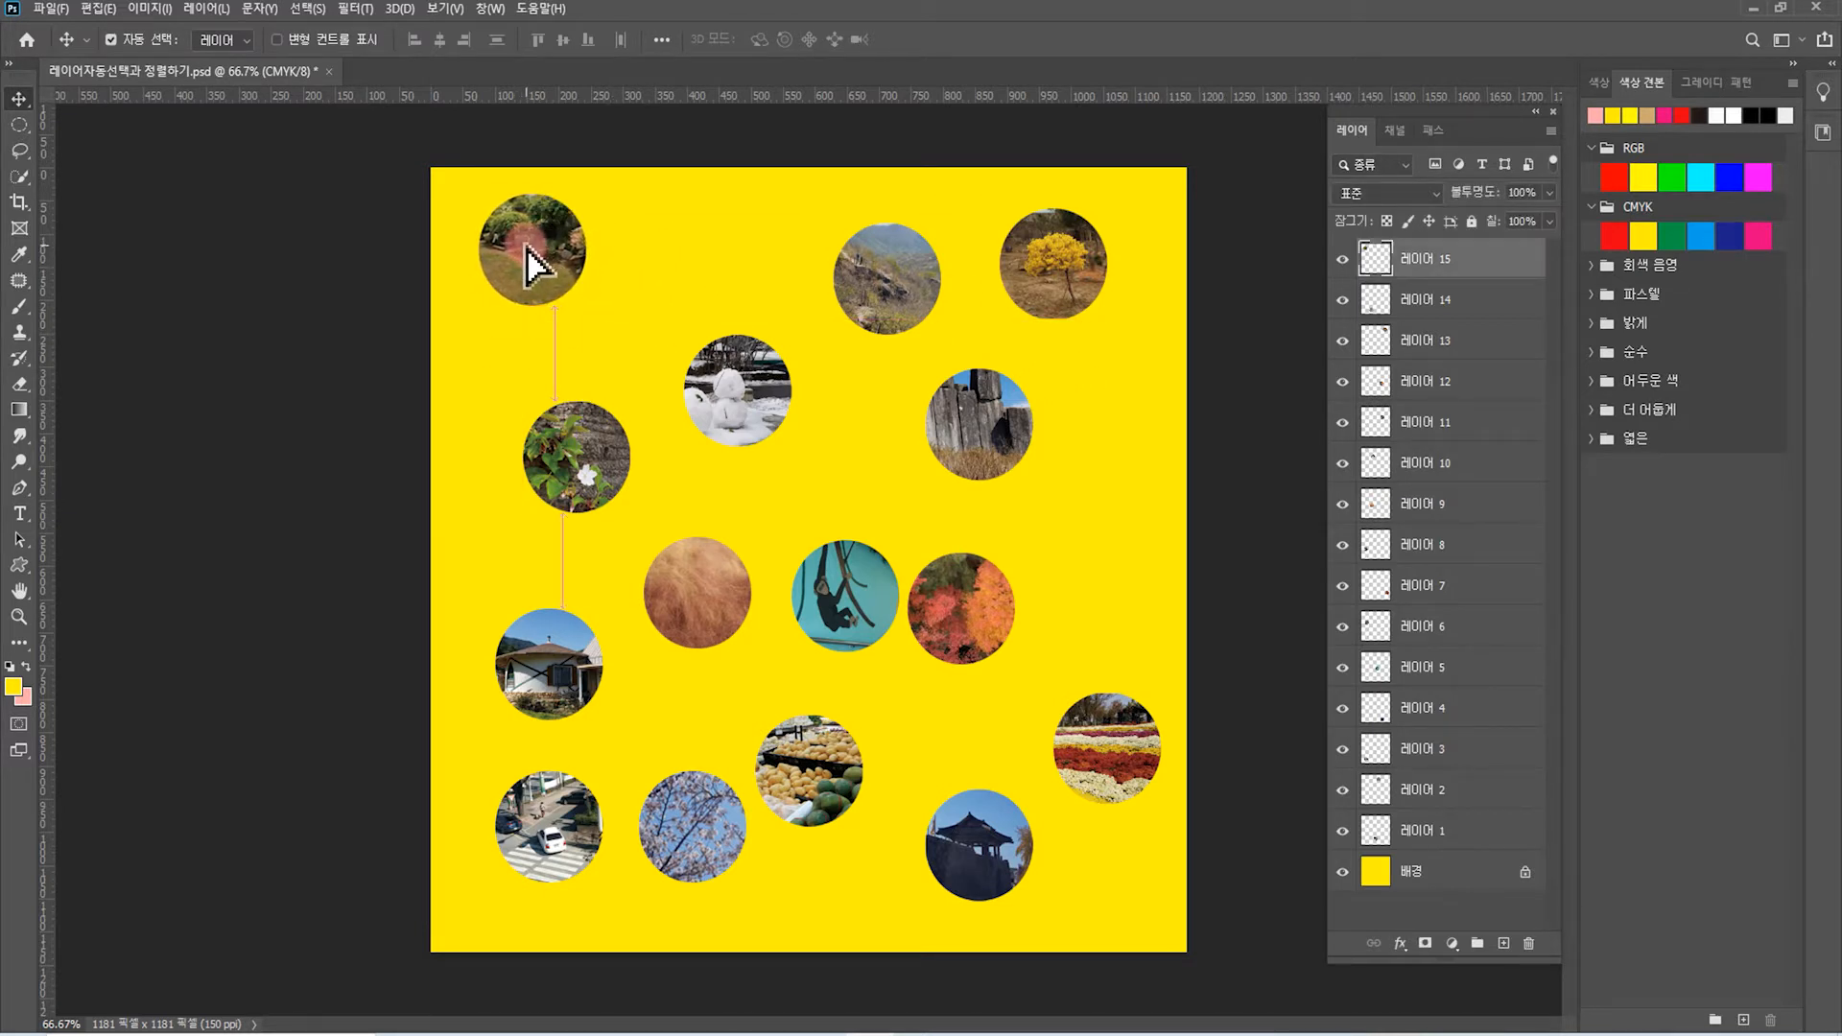
drag(1070, 271, 1112, 271)
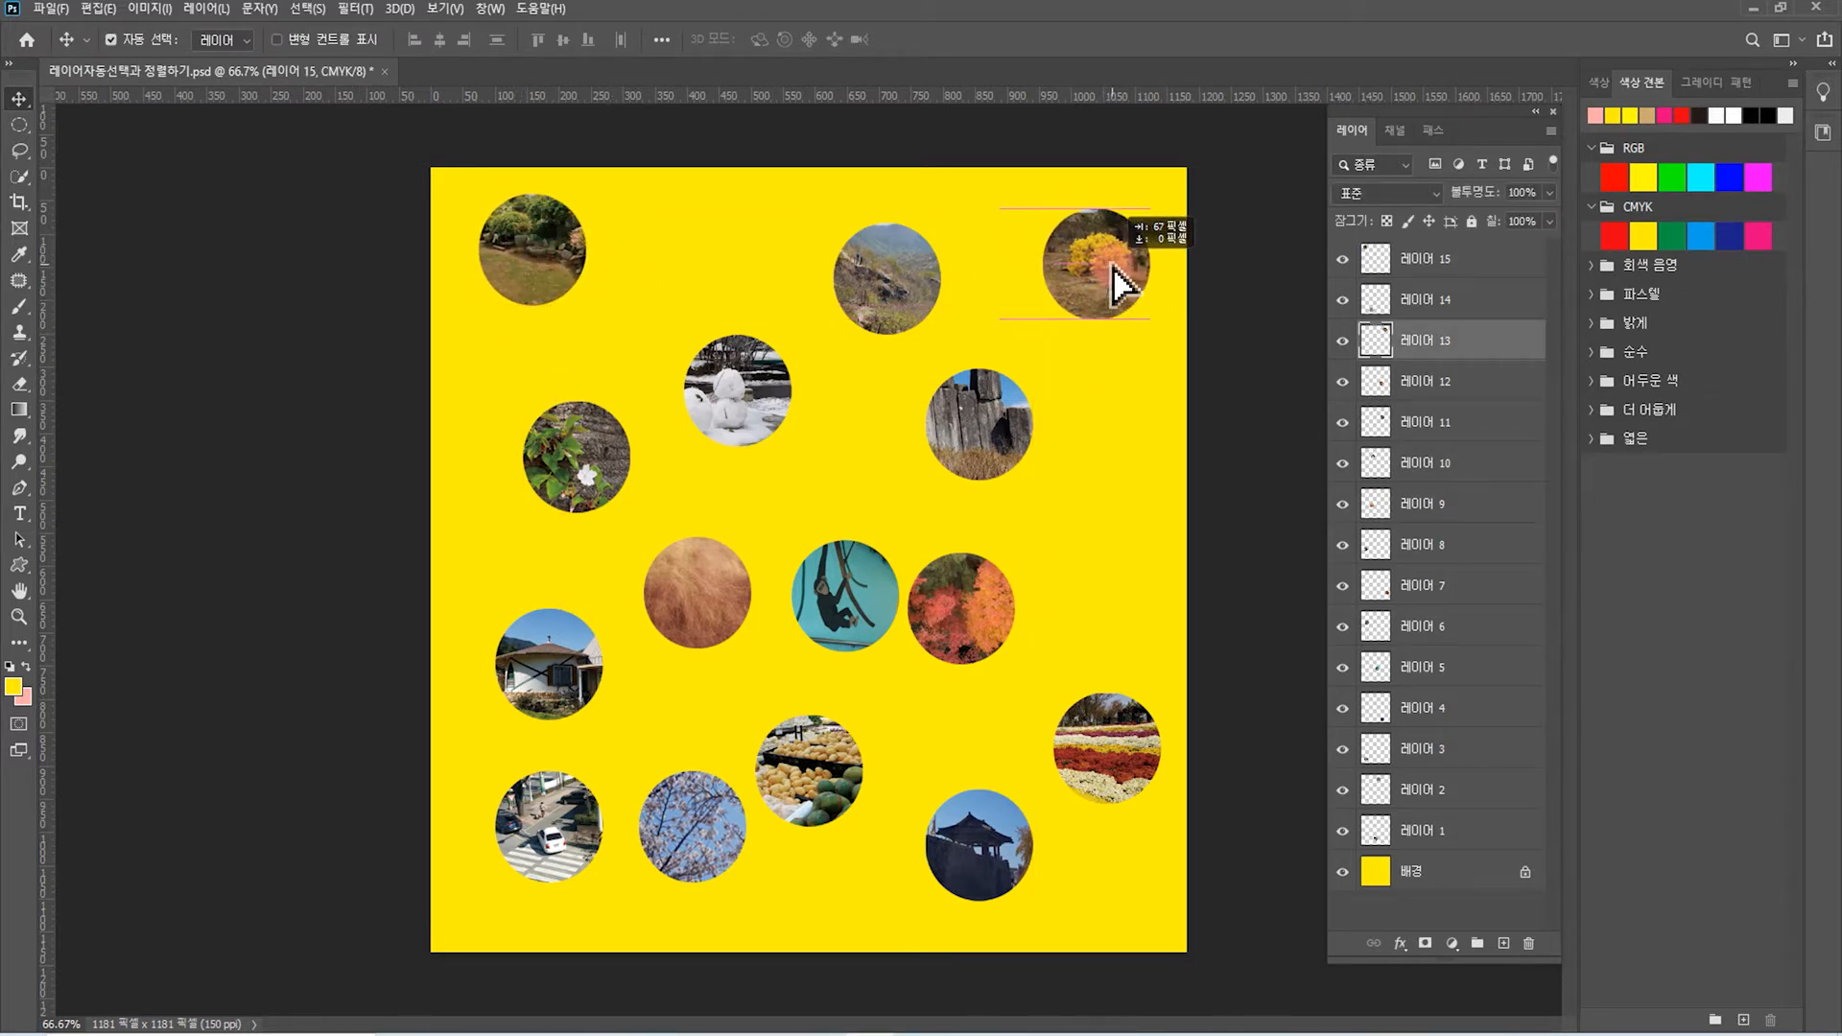
drag(1113, 265, 1115, 265)
drag(743, 401, 744, 356)
drag(974, 414, 1013, 358)
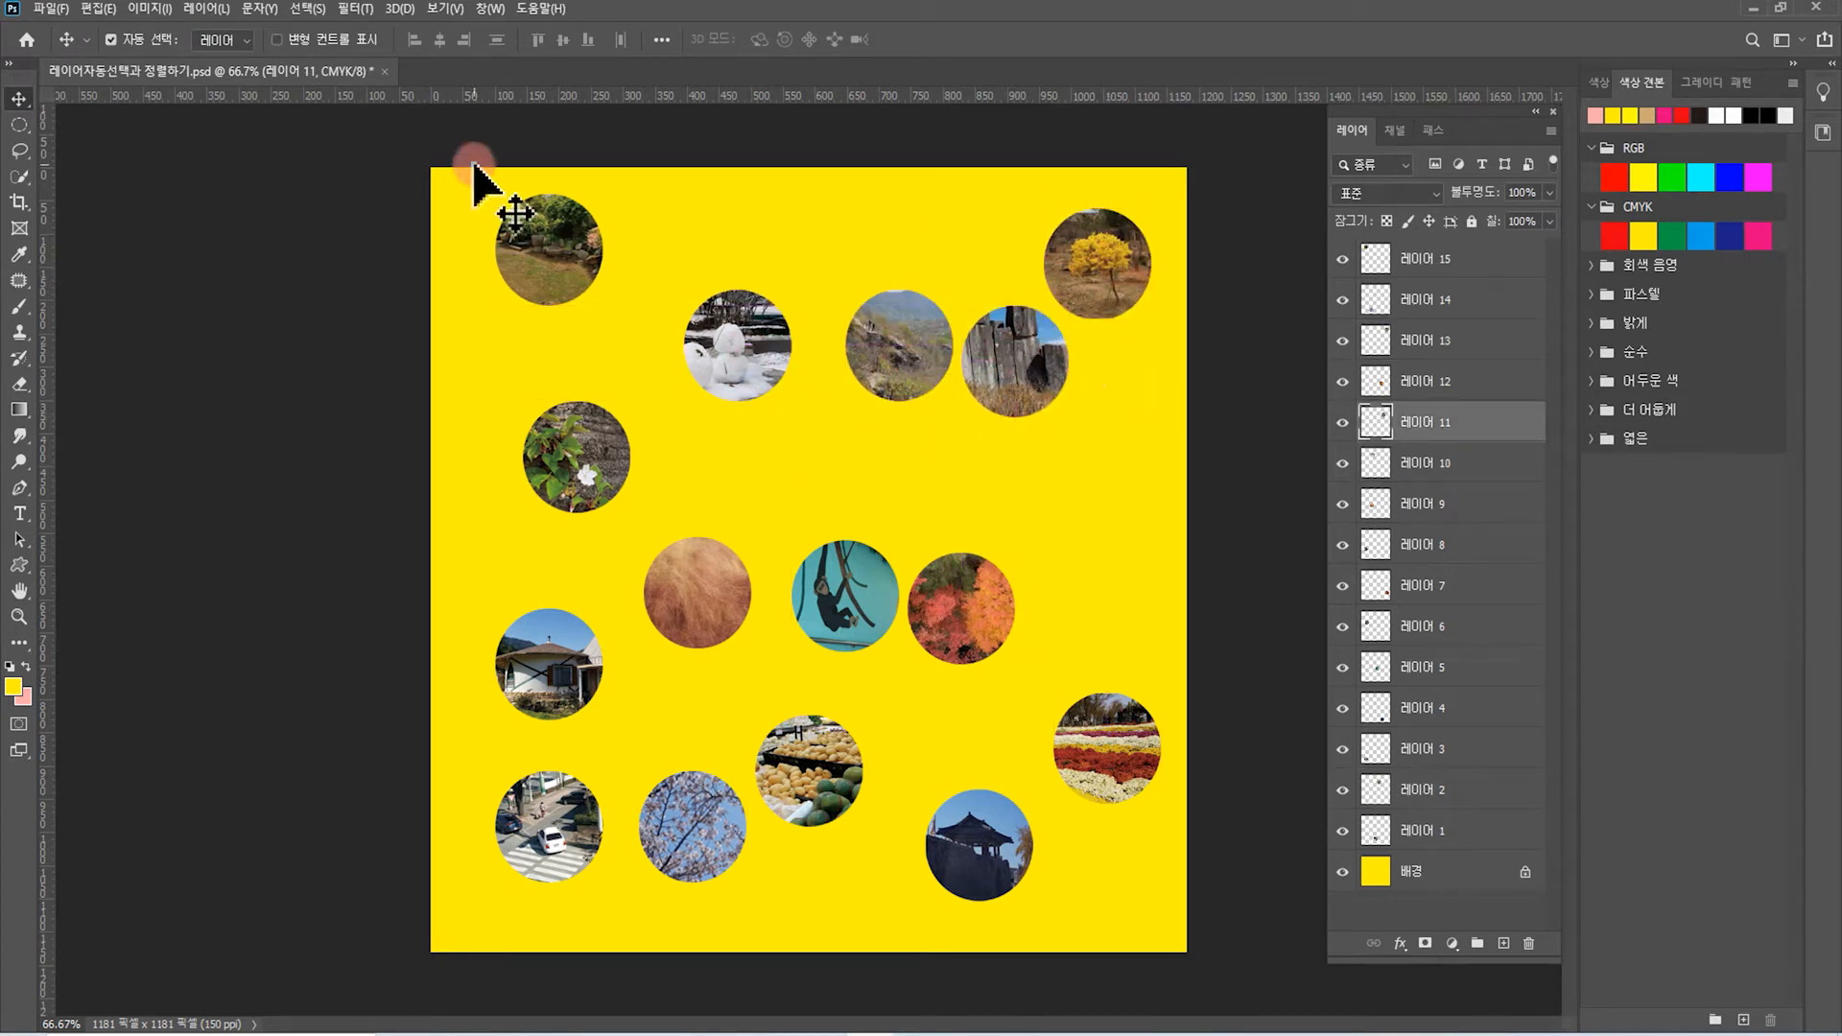
Select the five upper-row circles on layers 15, 13, 11, 10 and 2 with one marquee
click(473, 144)
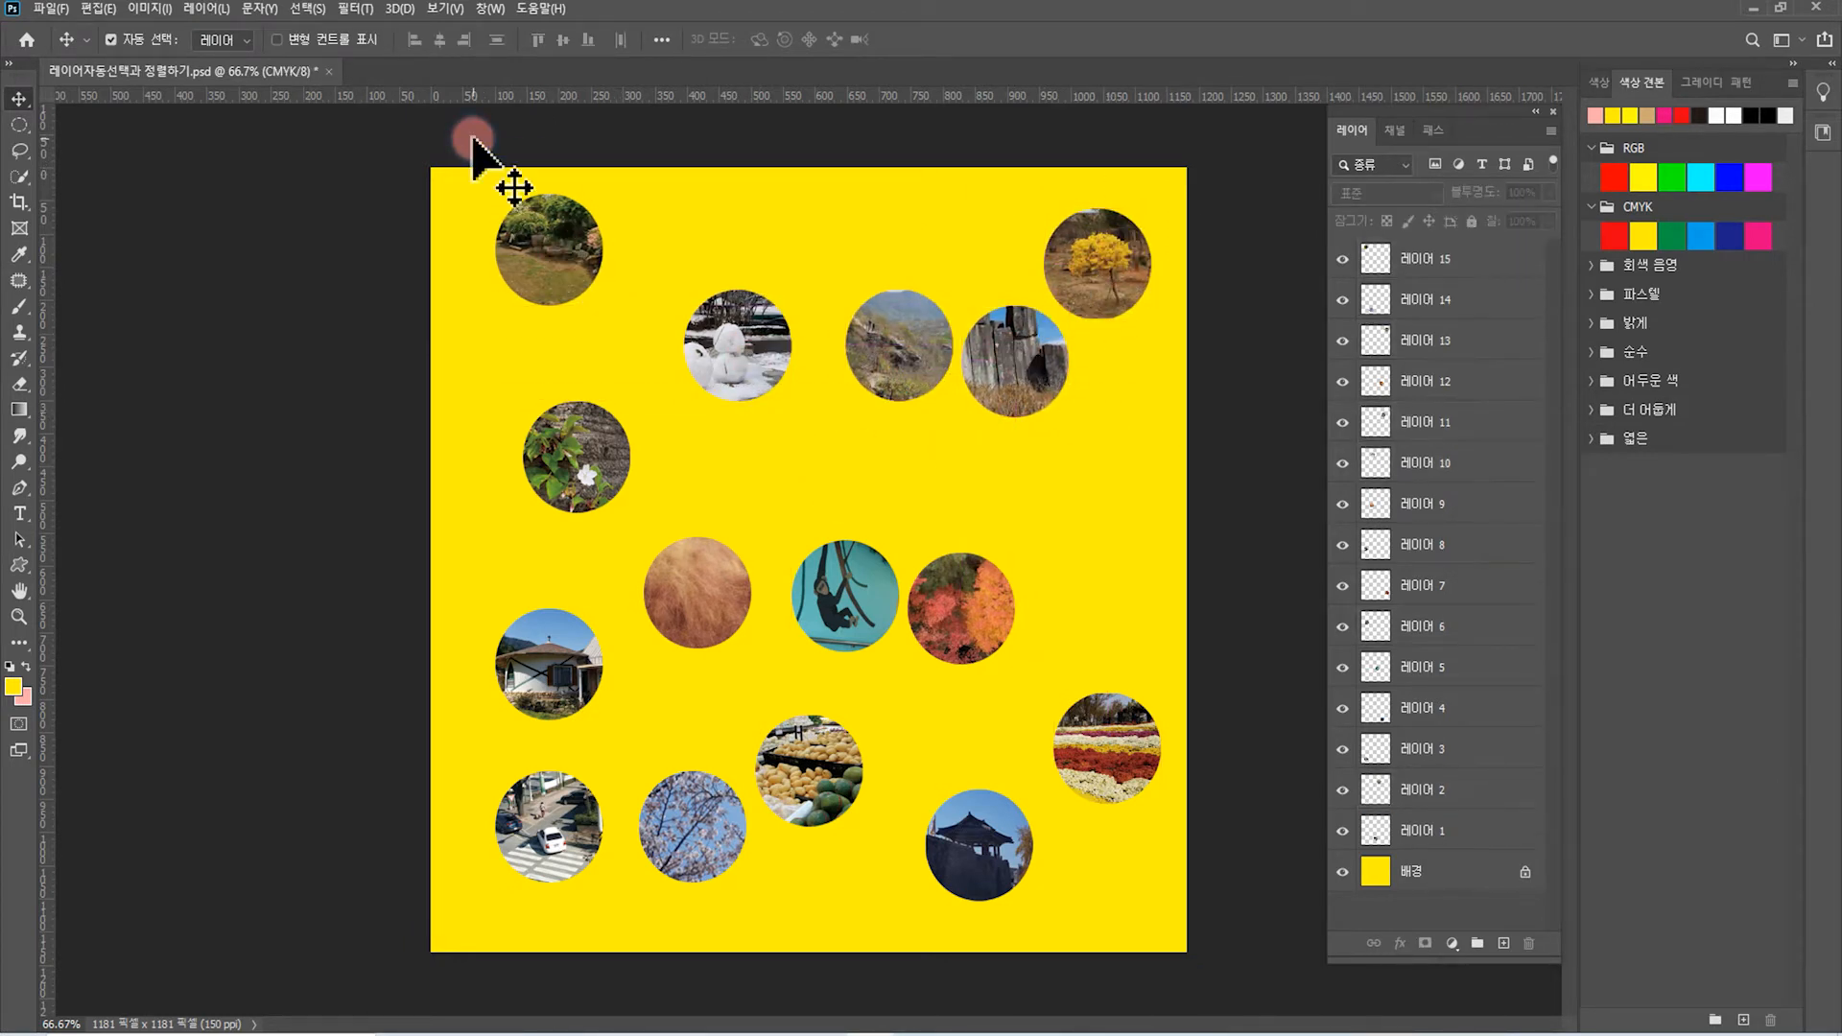
drag(473, 144, 1140, 357)
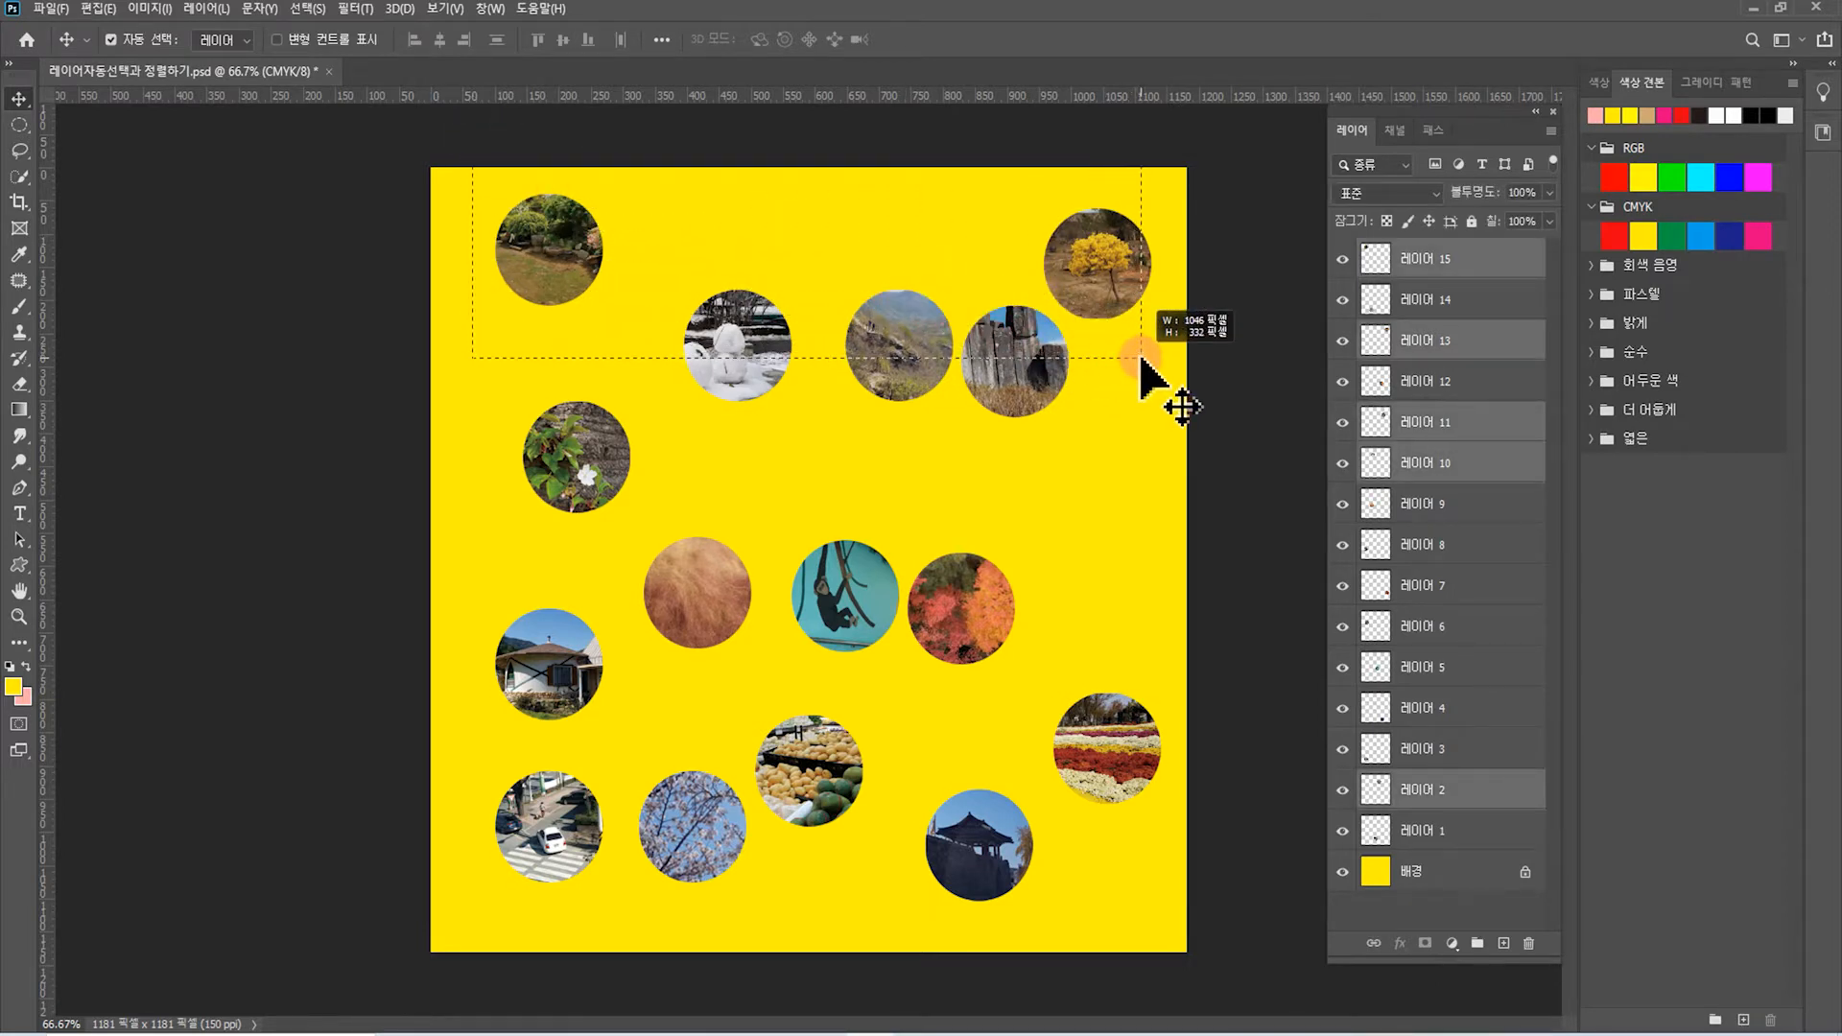
drag(1141, 359, 1141, 359)
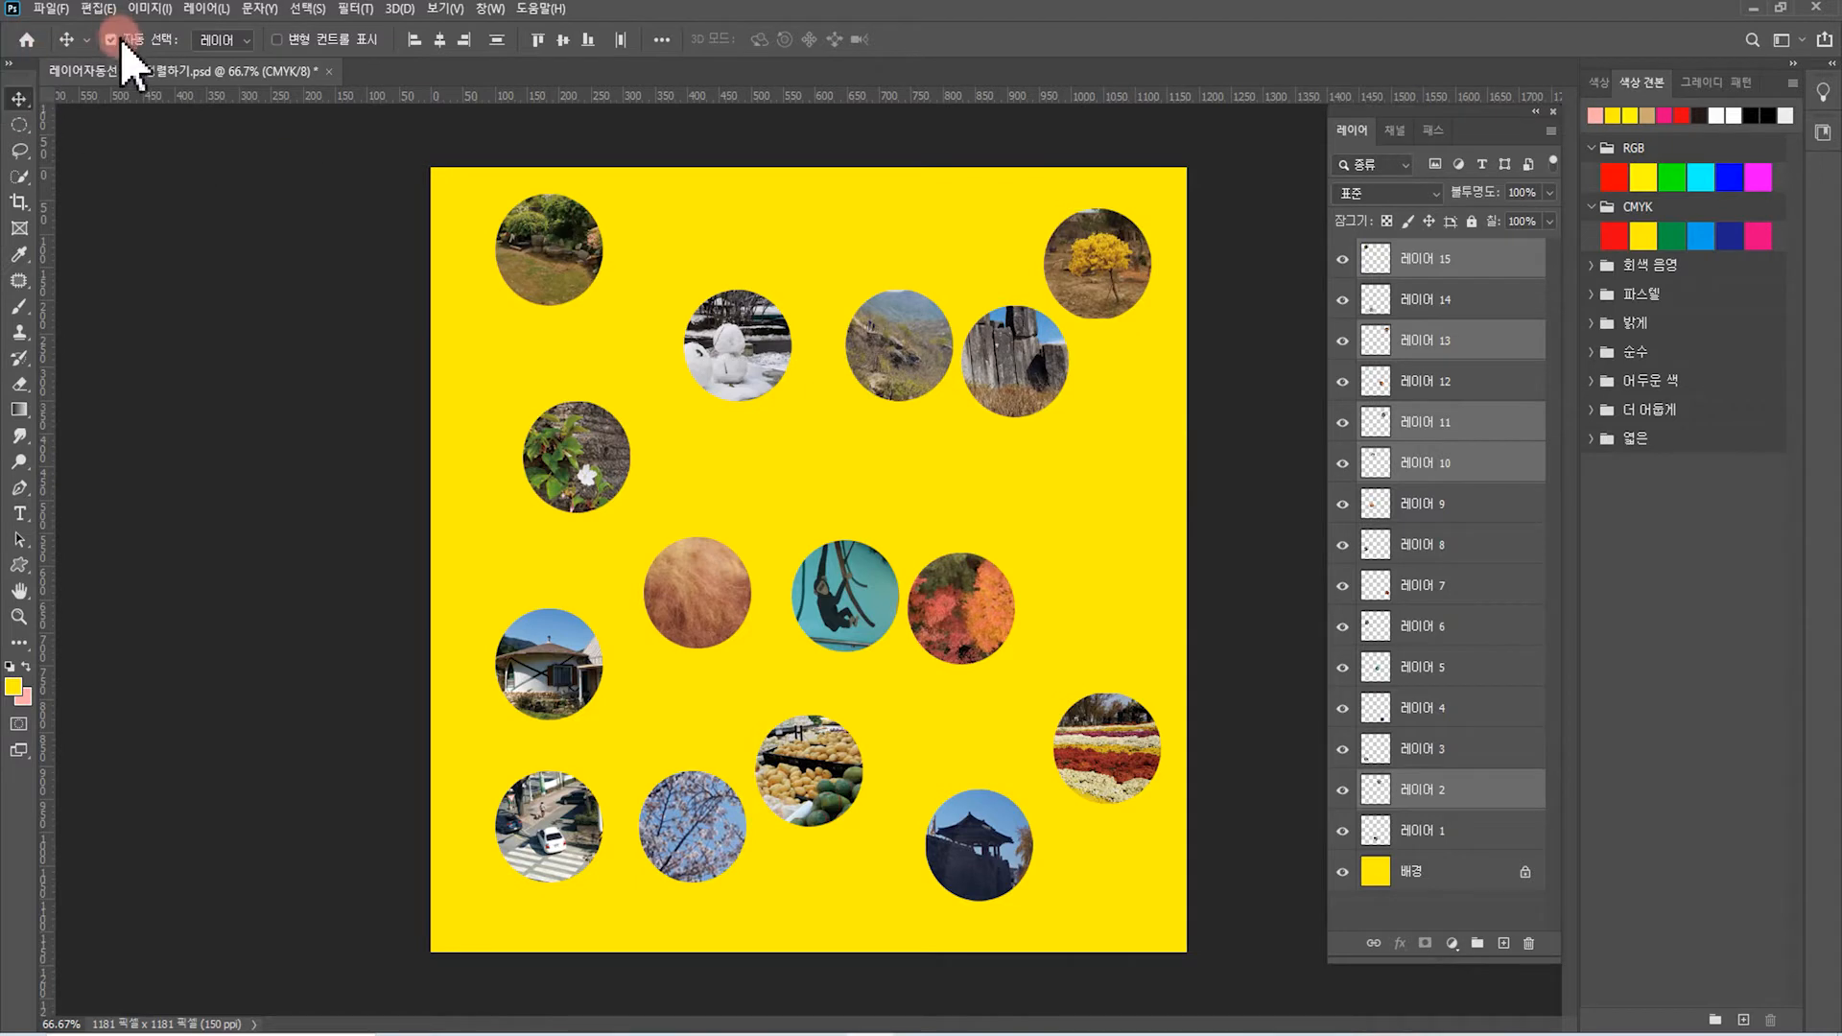
click(1458, 422)
click(1470, 796)
Align the top edges of the five selected upper-row circles
click(662, 41)
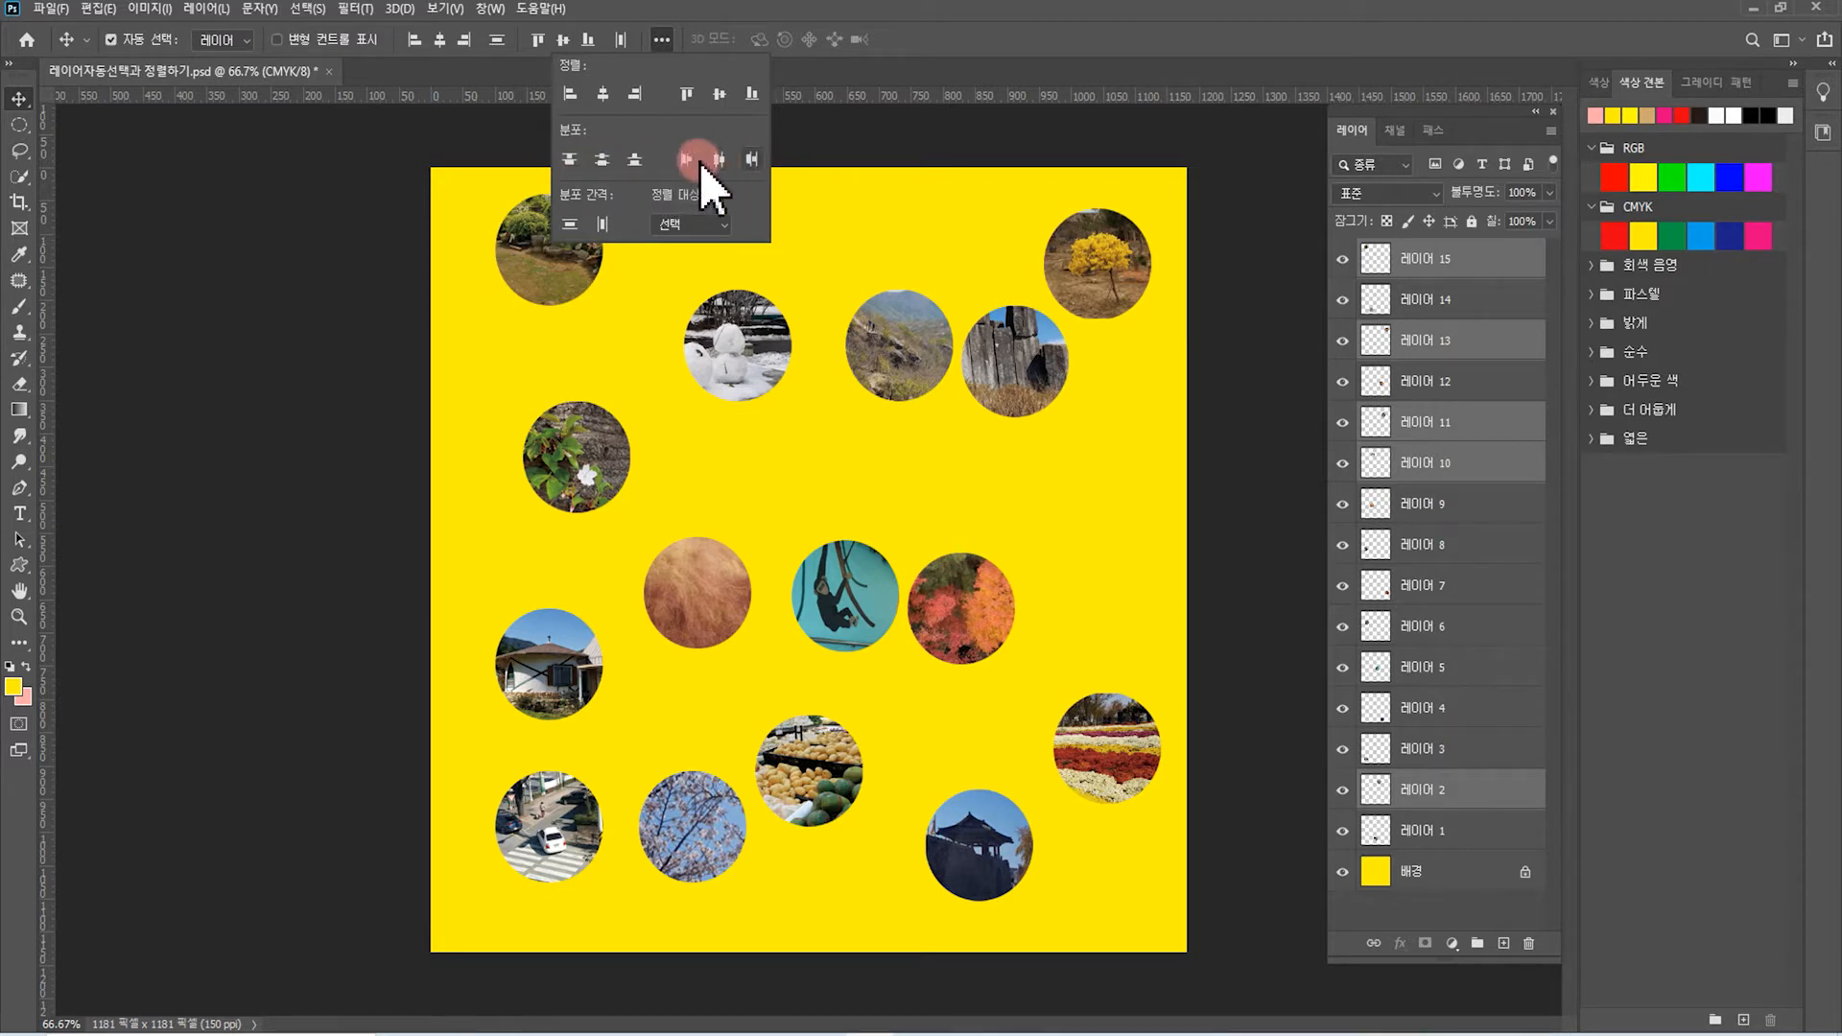
drag(506, 164, 1132, 379)
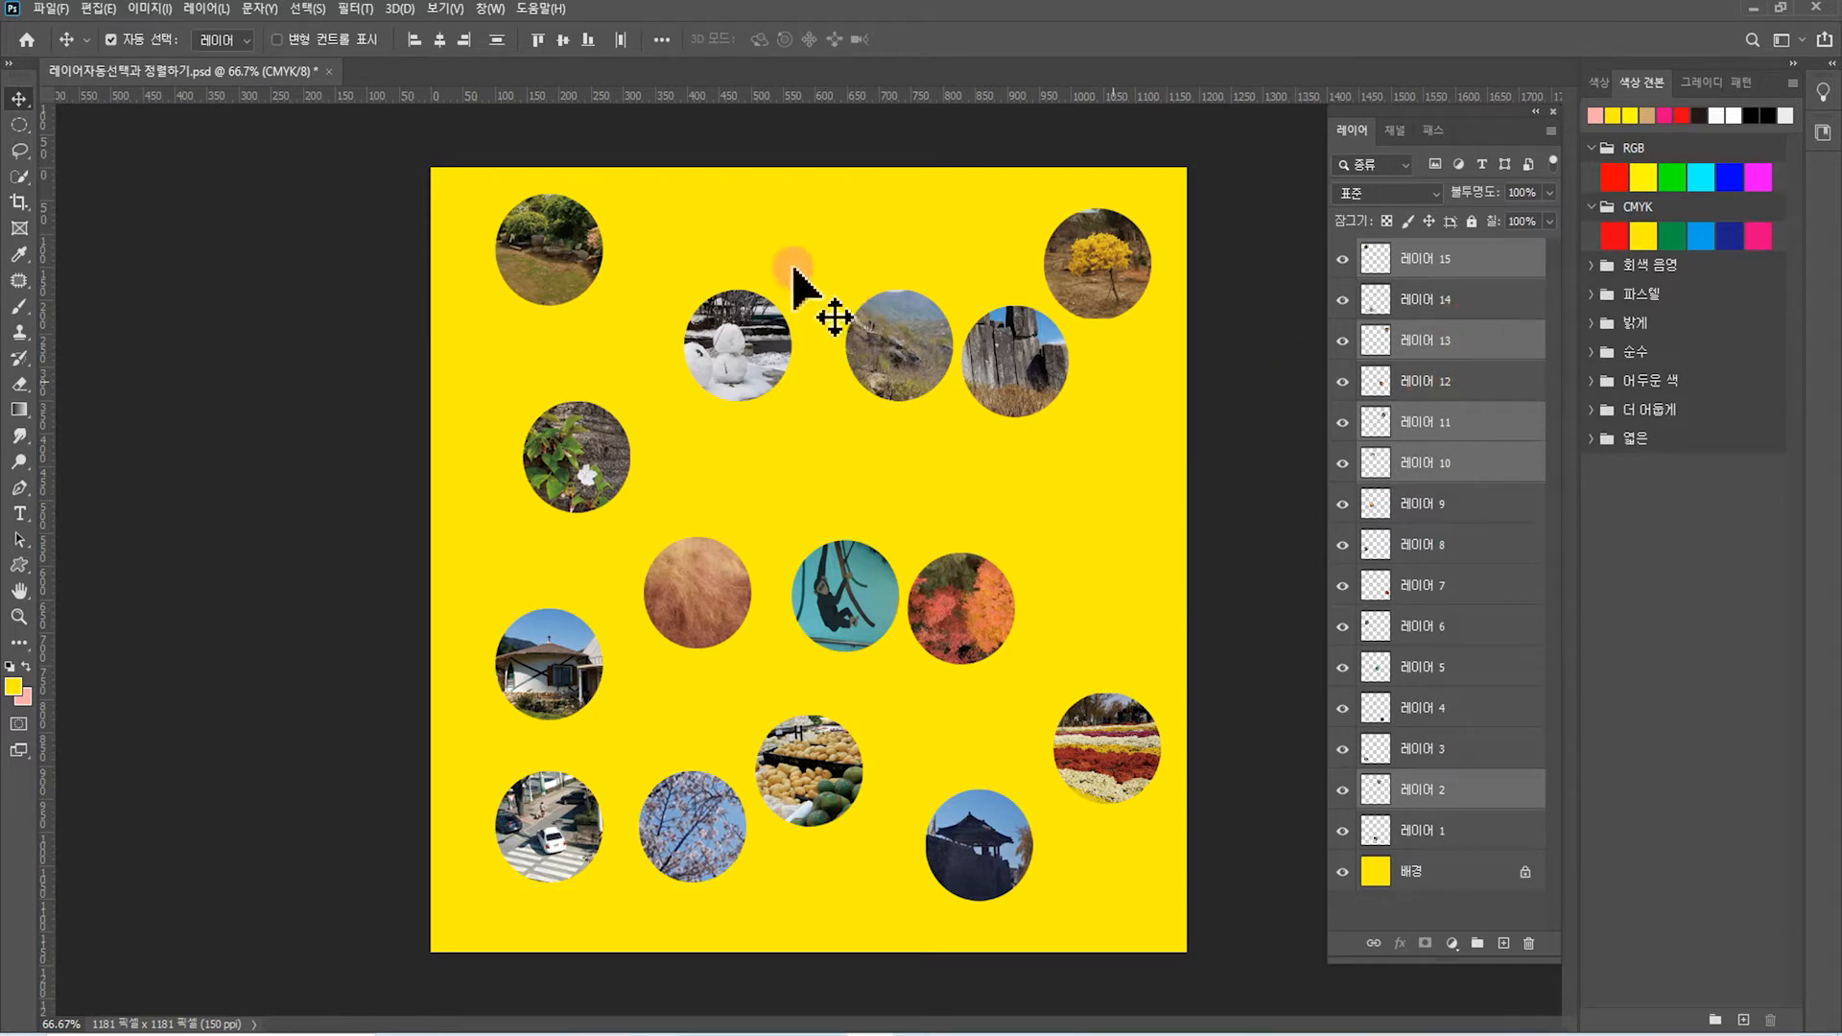
click(661, 40)
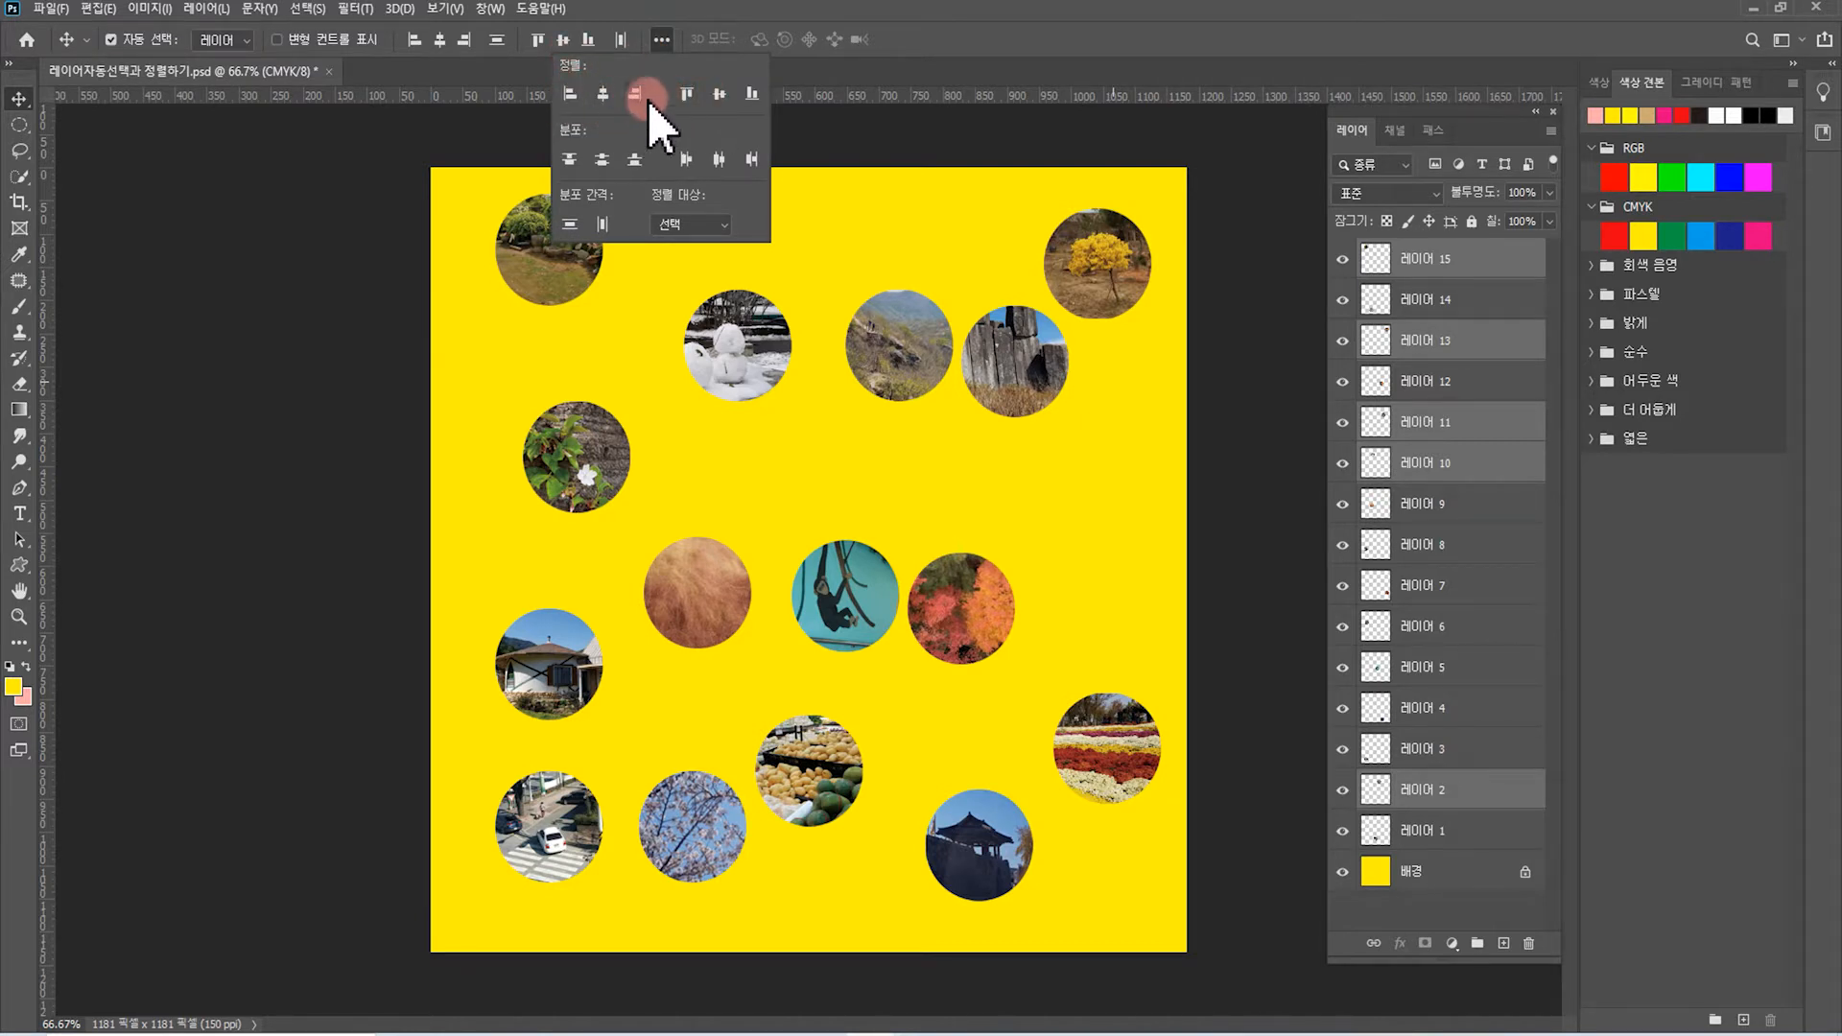
click(688, 95)
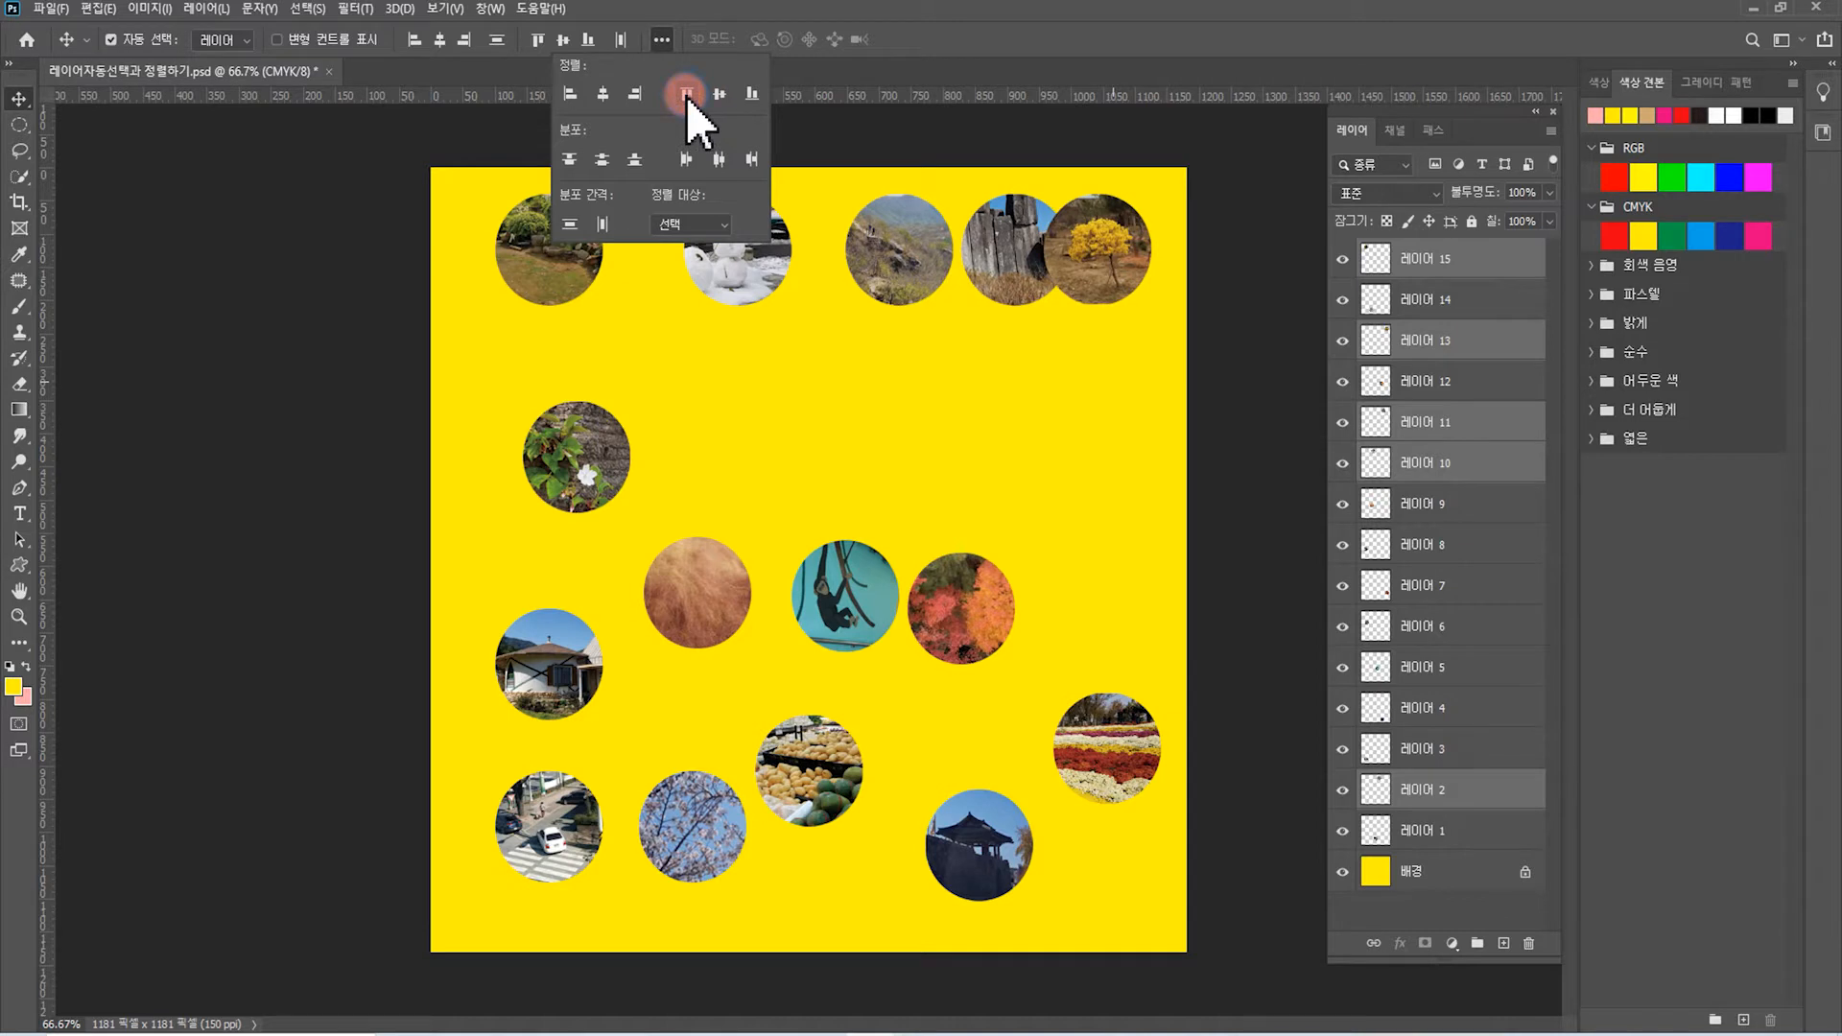
Distribute the five aligned circles evenly by their horizontal centers, and clear the selection
click(533, 188)
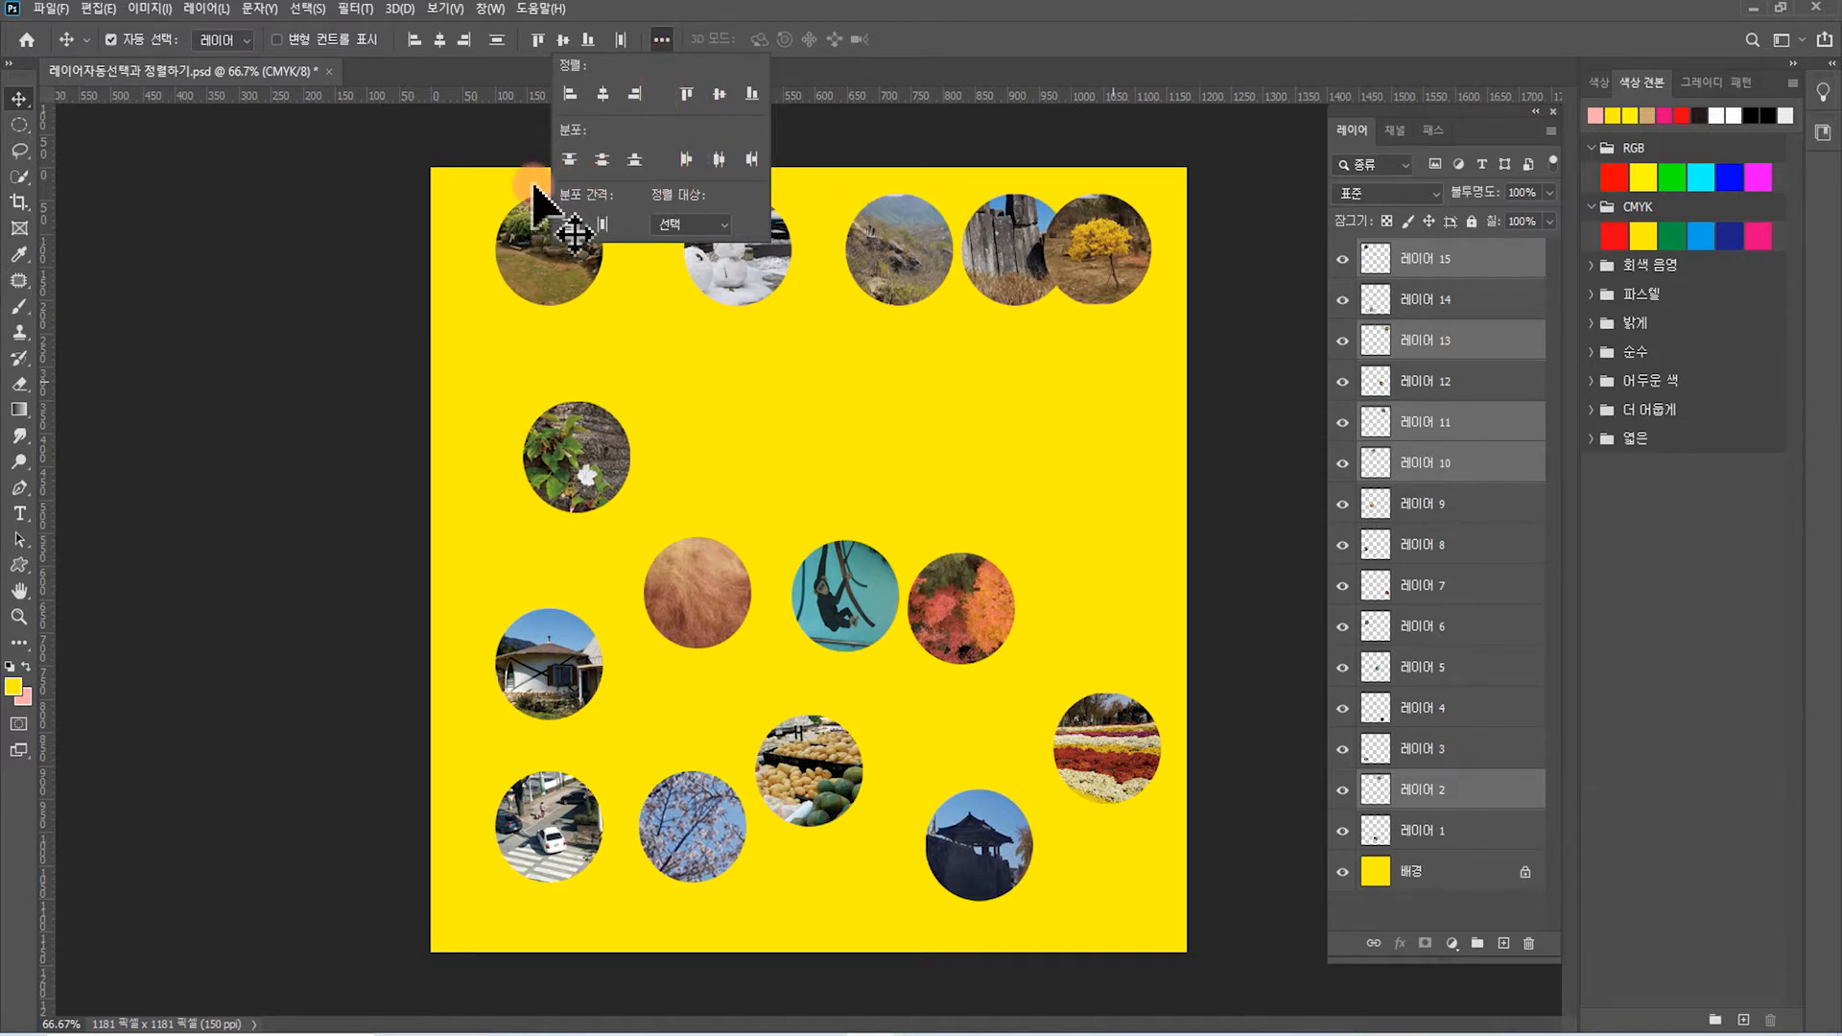
click(1128, 197)
click(527, 192)
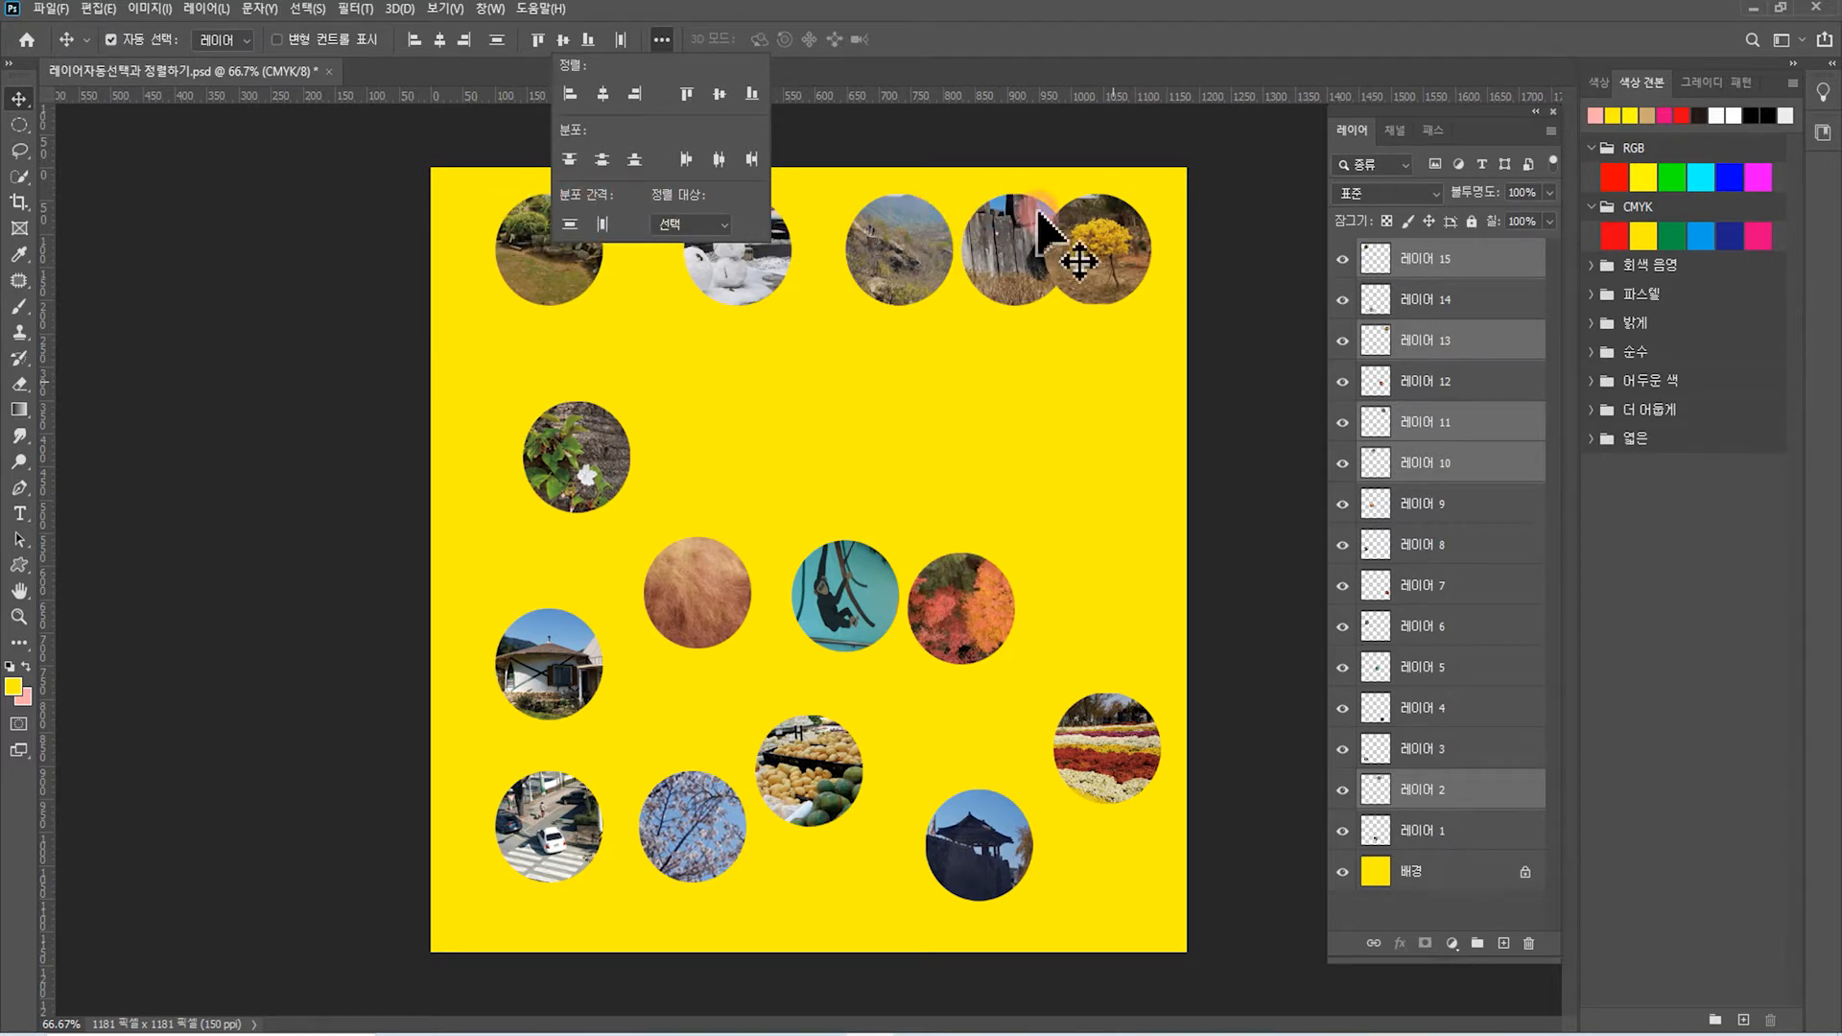
click(719, 159)
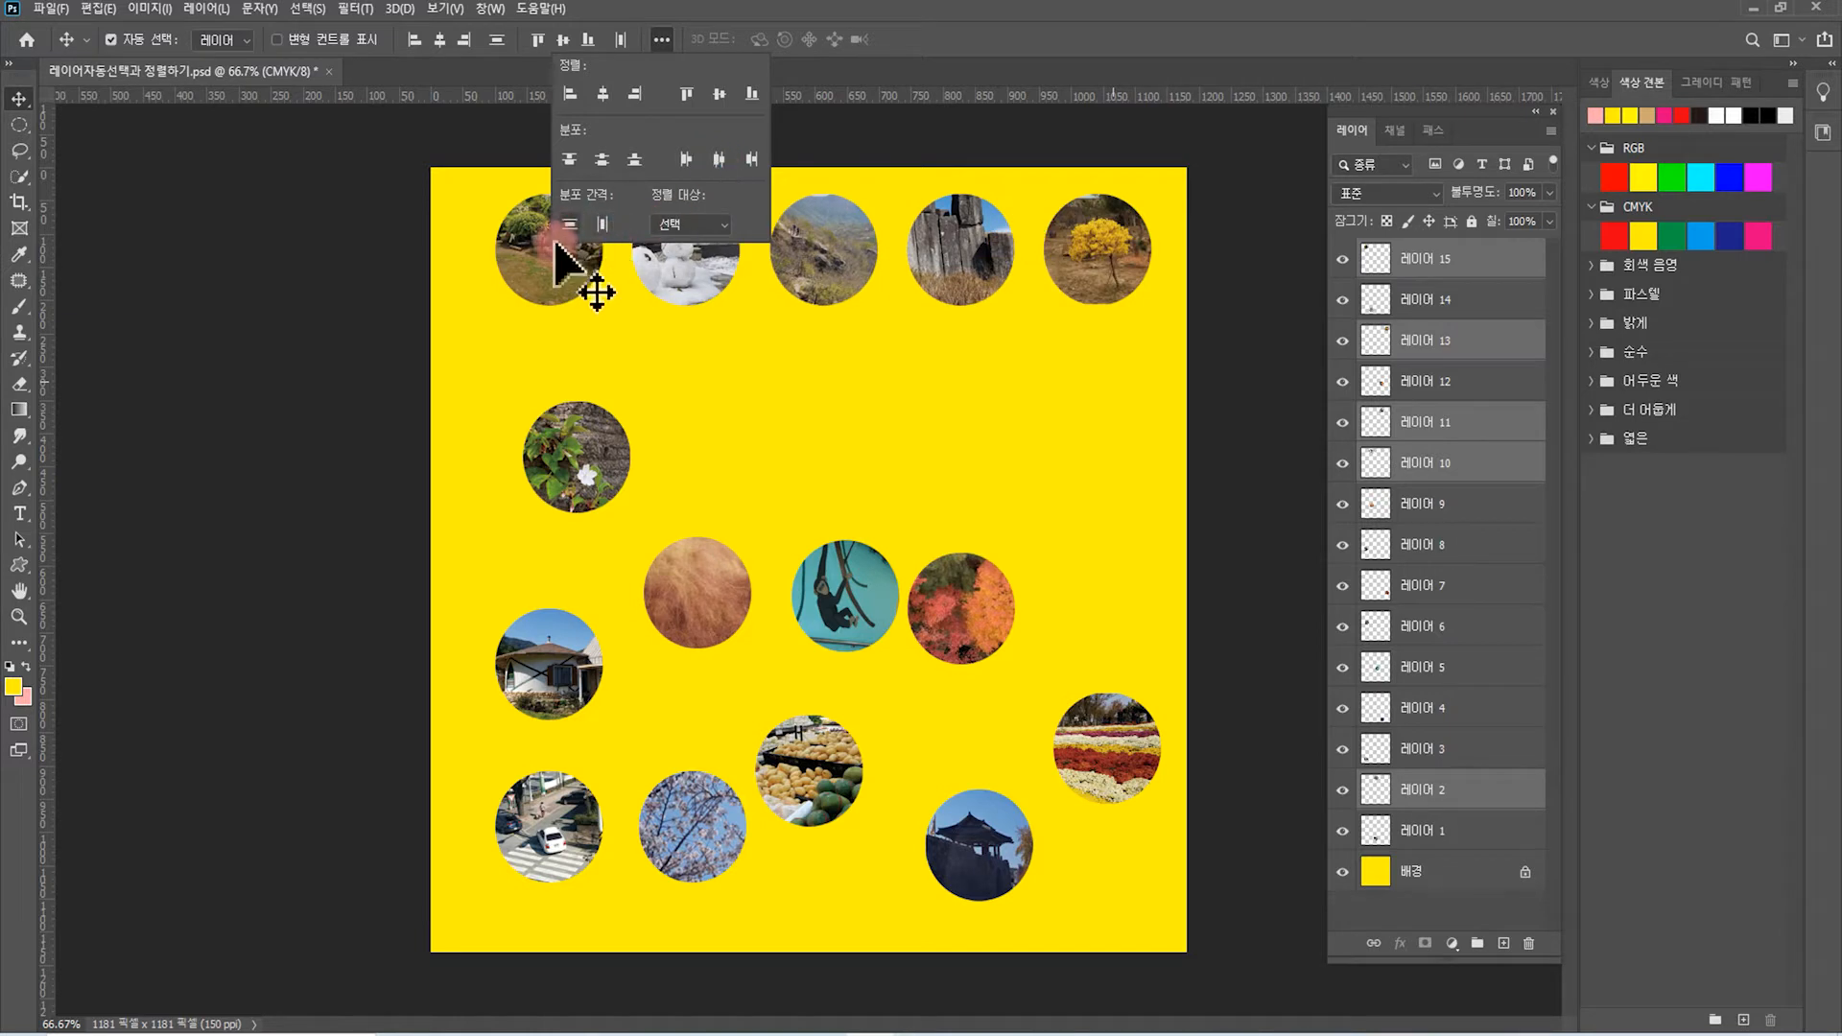
click(1124, 268)
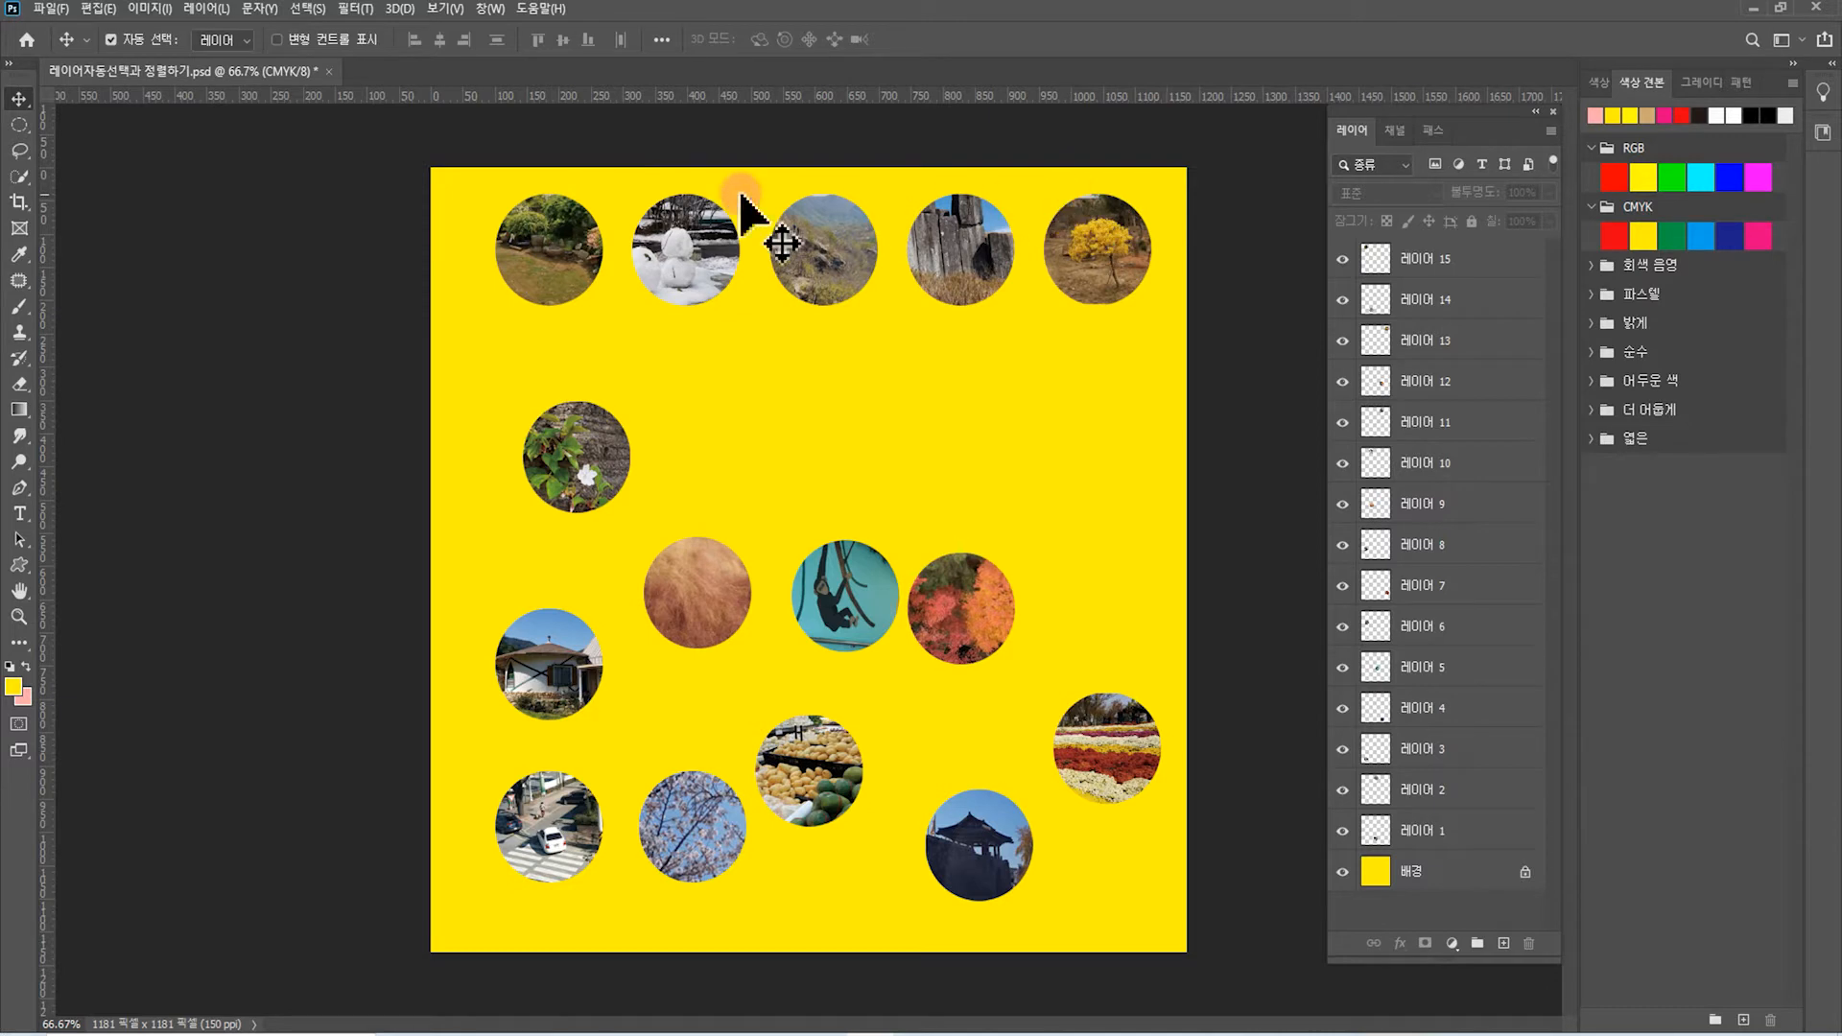
Shift the snowman, mountain, fence and yellow-tree circles down, nudge the garden circle toward the upper-left corner, and raise the yellow-tree circle
drag(551, 230, 1085, 349)
drag(1102, 295, 1102, 337)
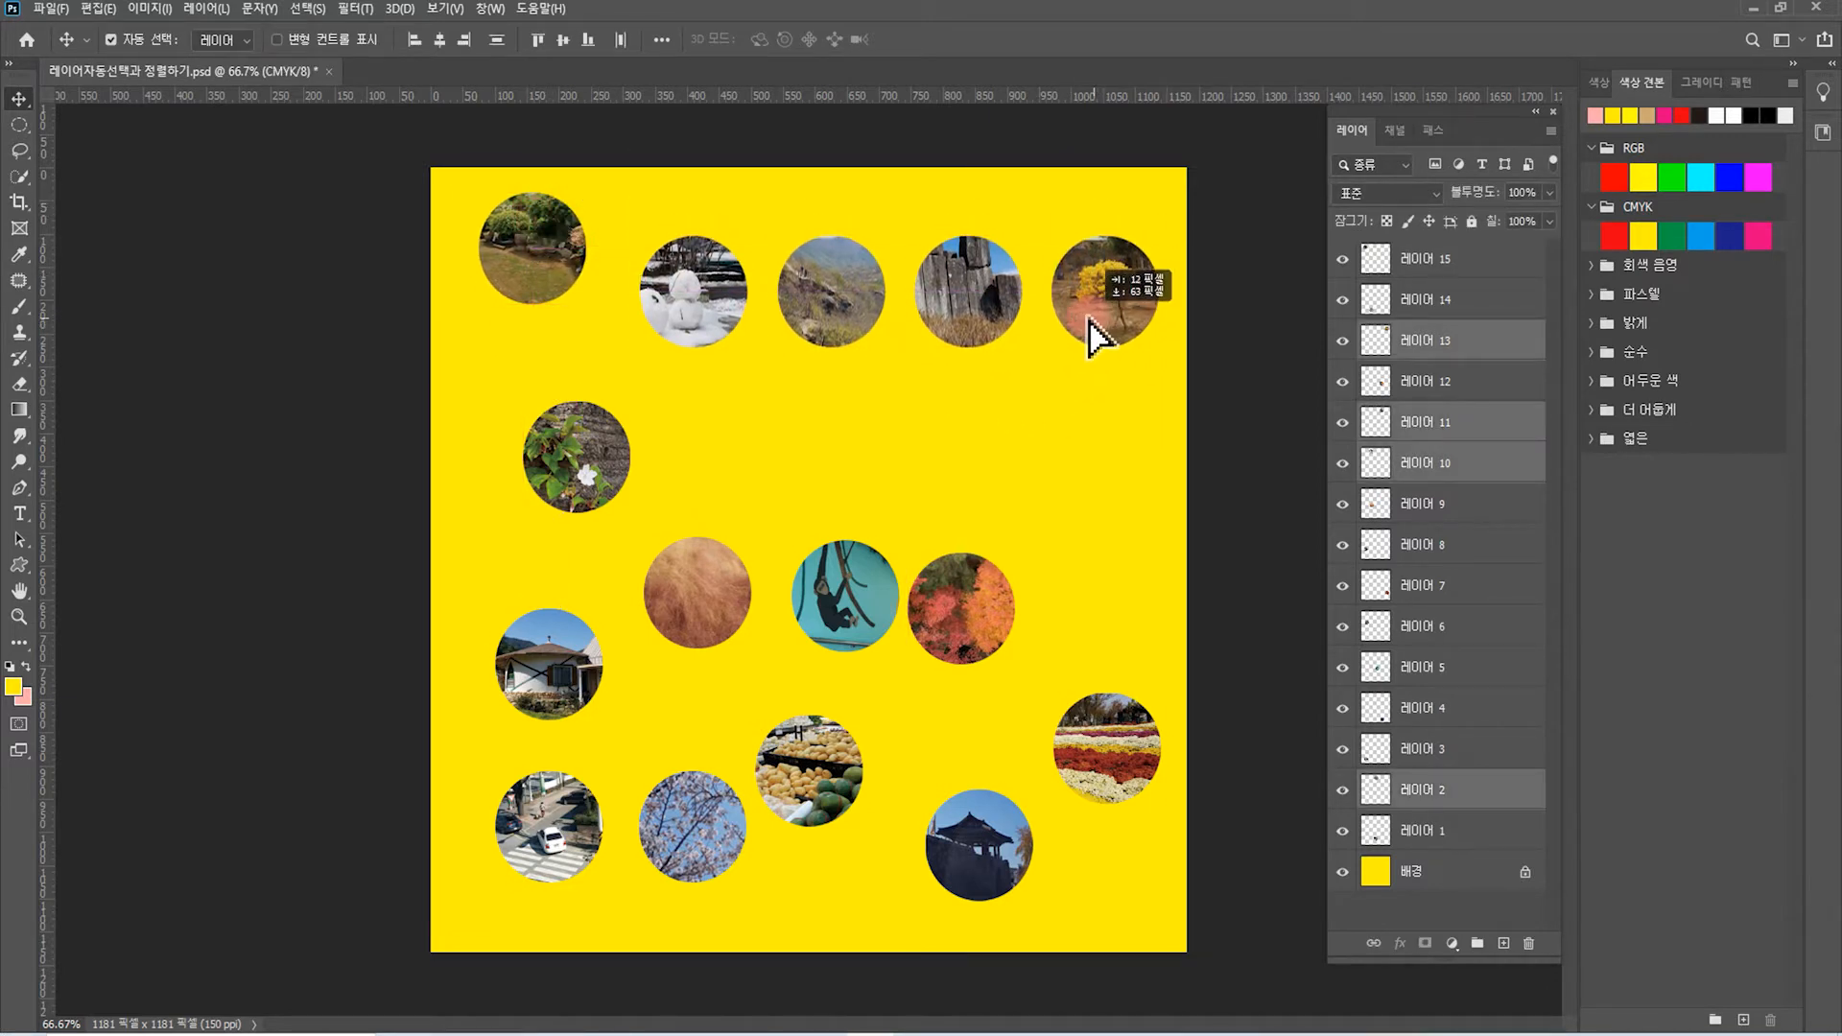
click(505, 271)
drag(506, 255, 510, 261)
drag(564, 257, 527, 188)
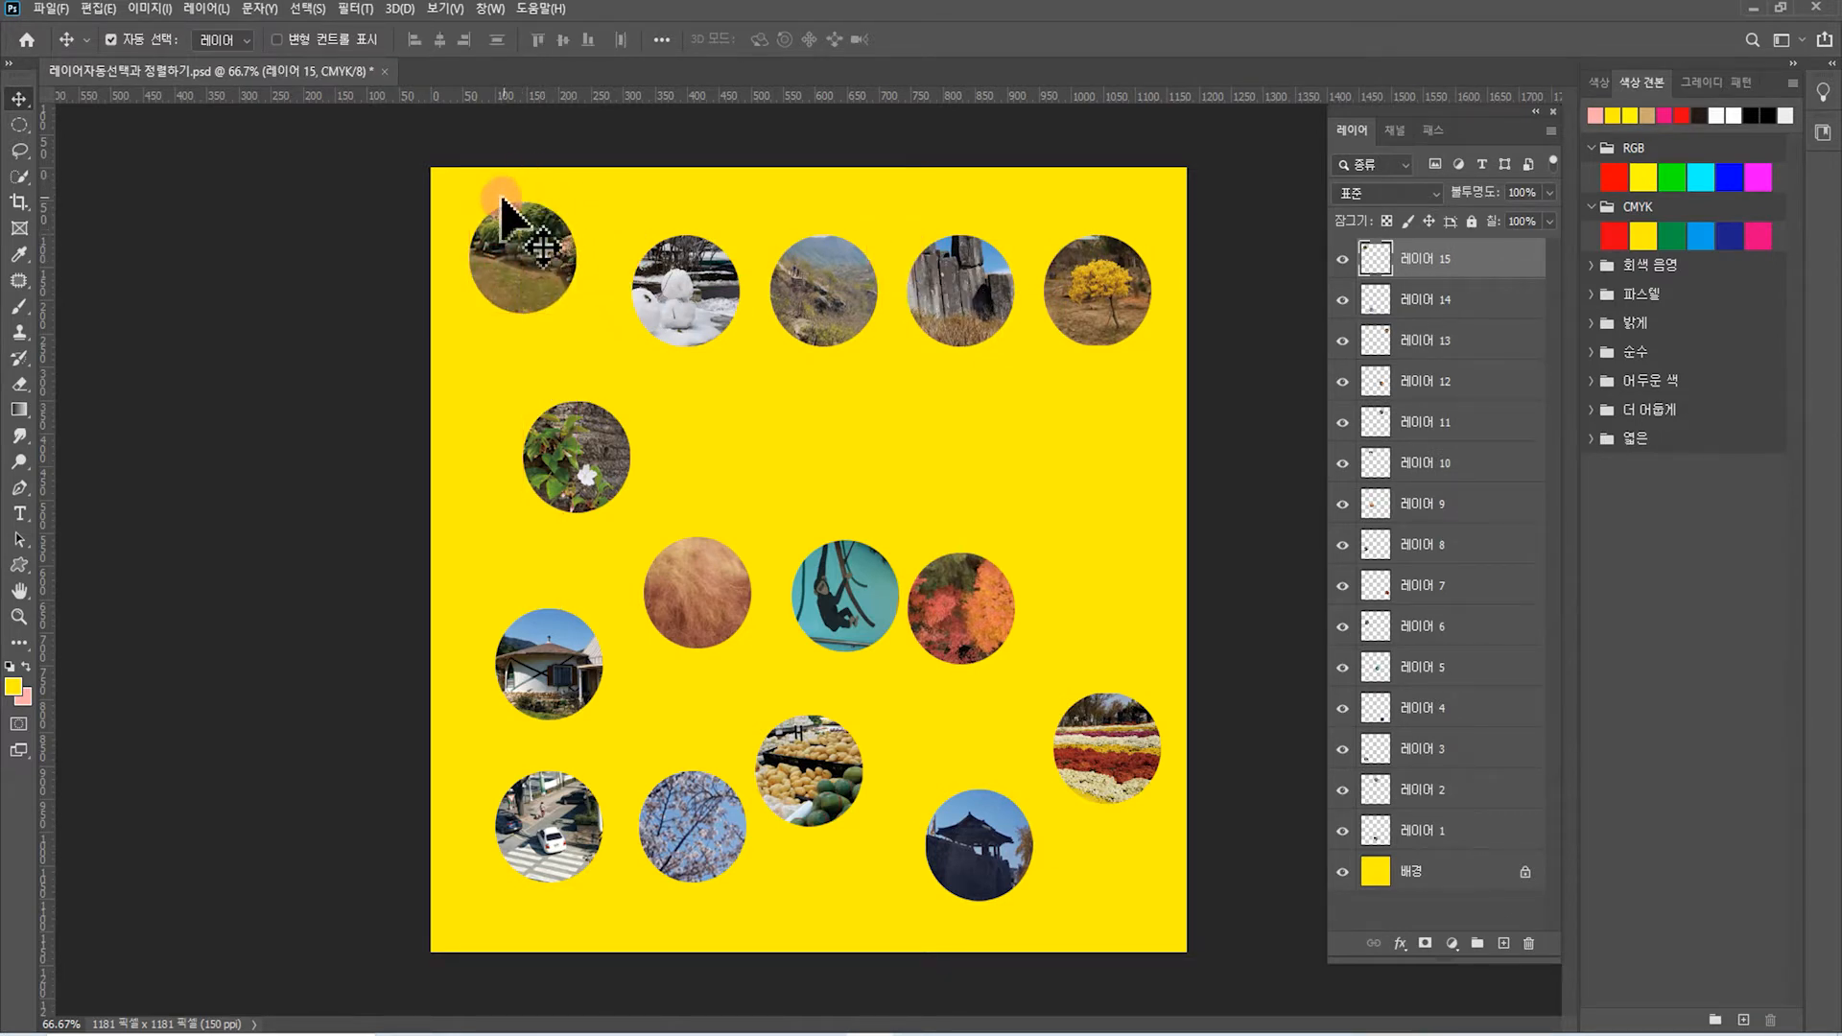
drag(1094, 283, 1105, 257)
Select the five circles of the uneven upper row again and align them by their top edges
drag(465, 156, 1214, 326)
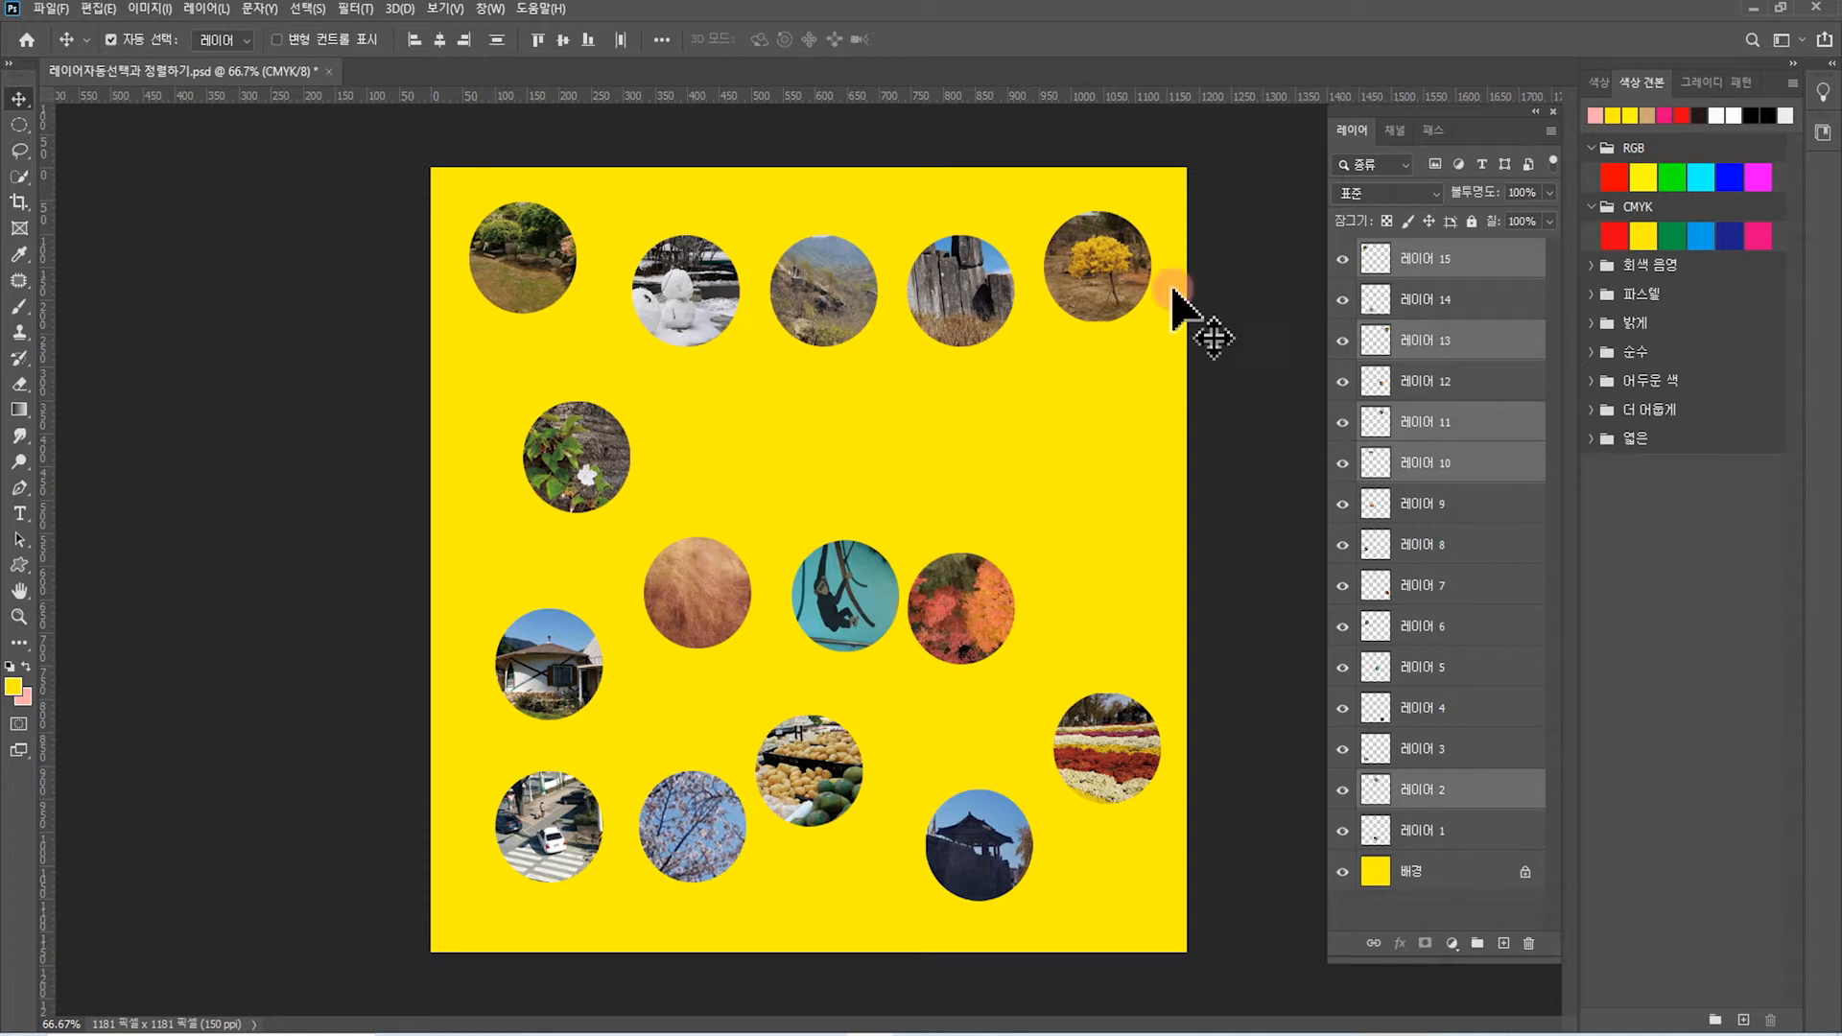
click(661, 39)
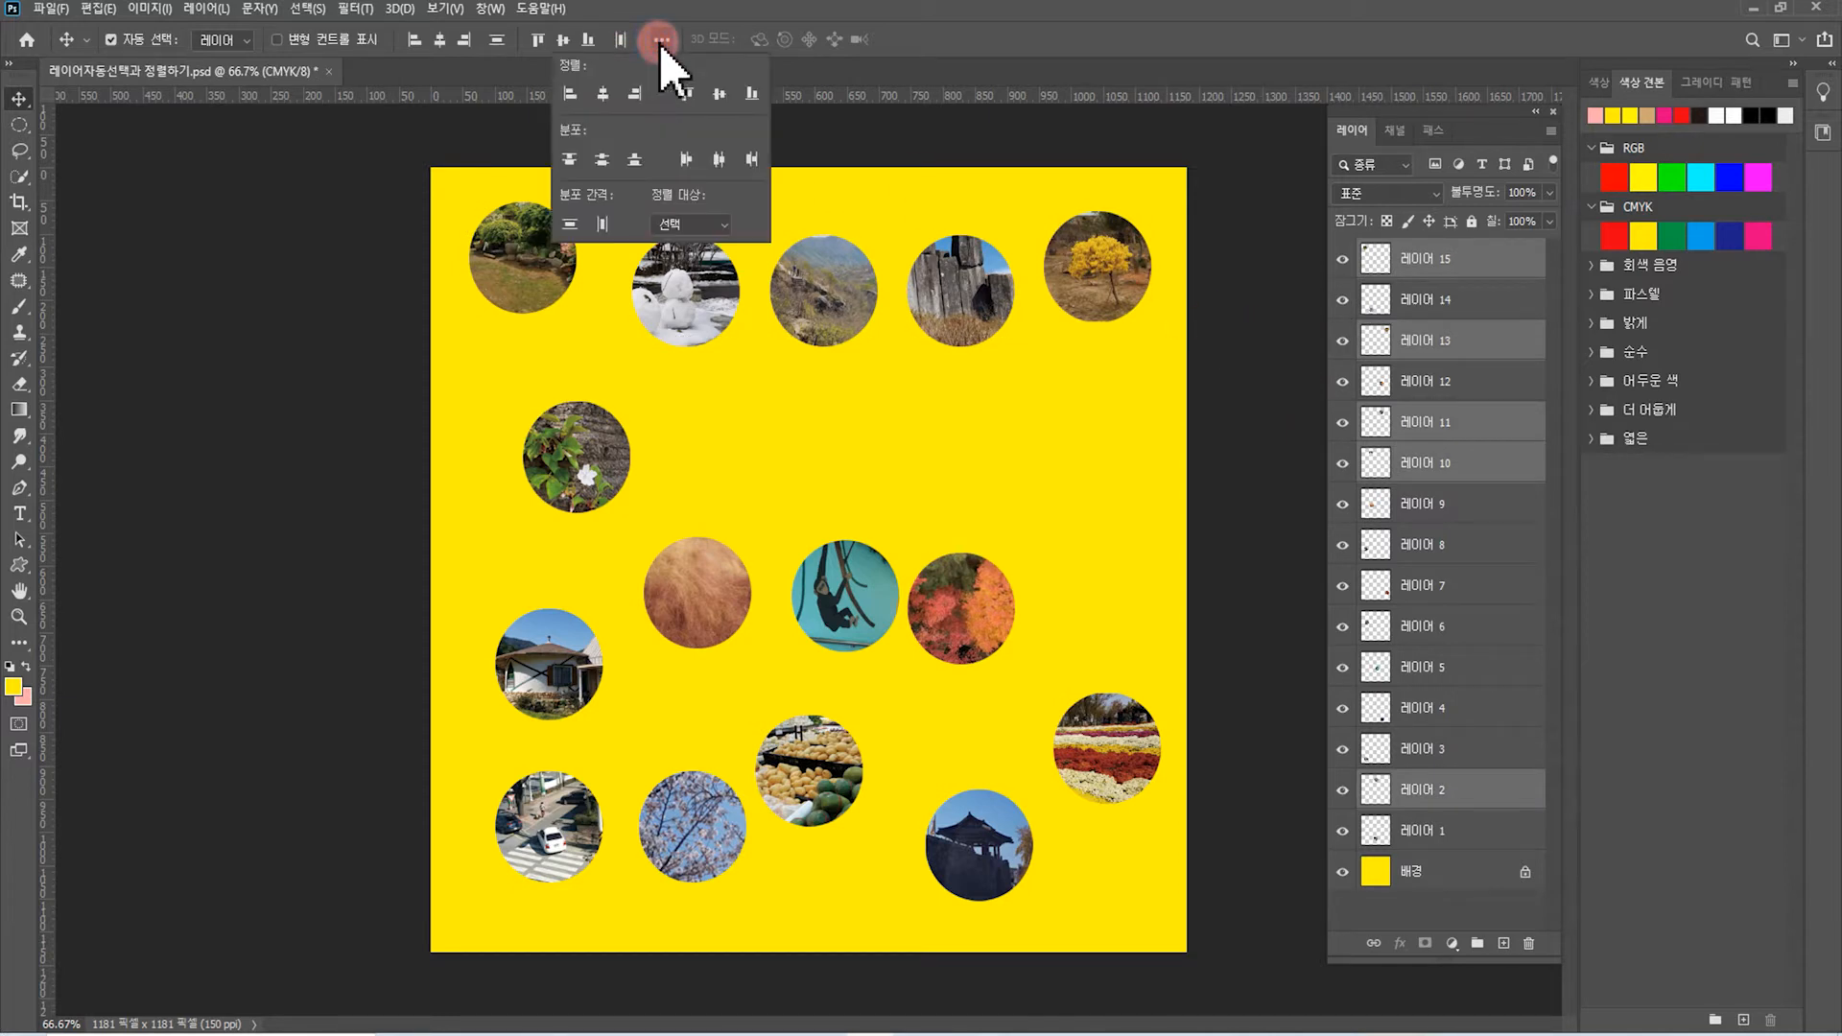
click(688, 94)
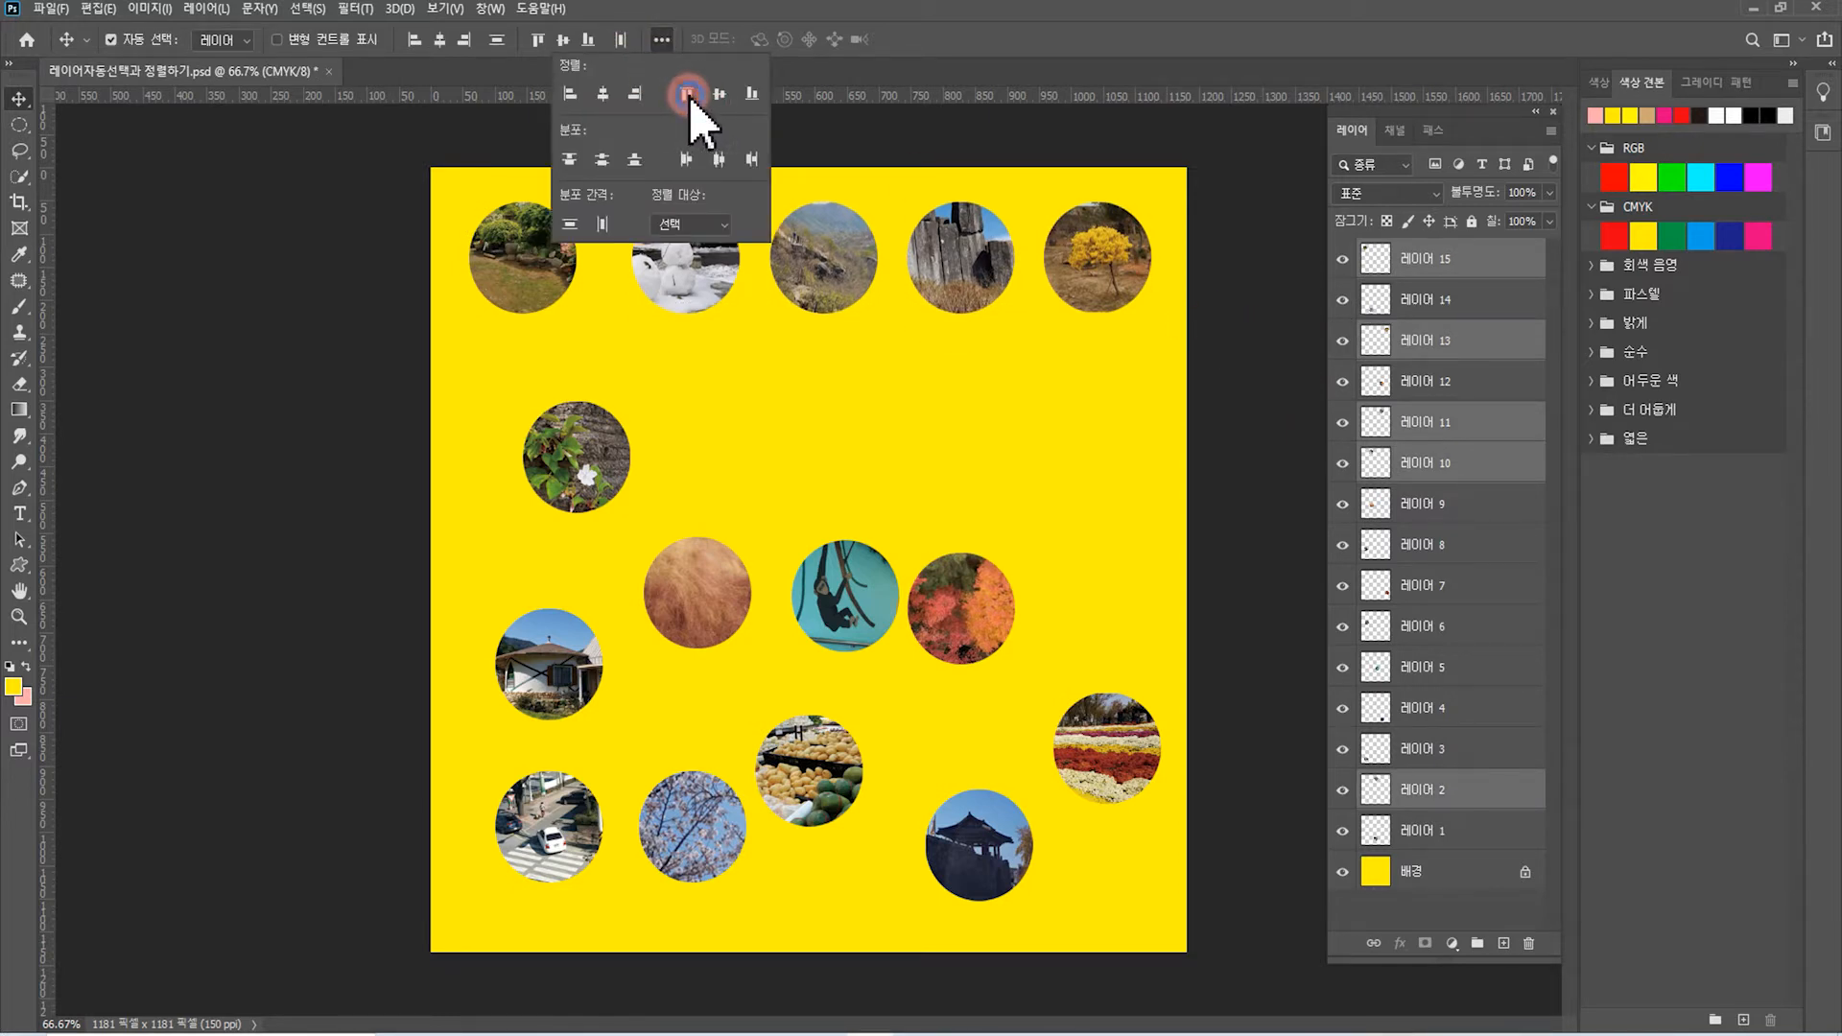
Distribute the five upper-row circles evenly by their horizontal centers and clear the selection
click(719, 160)
click(818, 226)
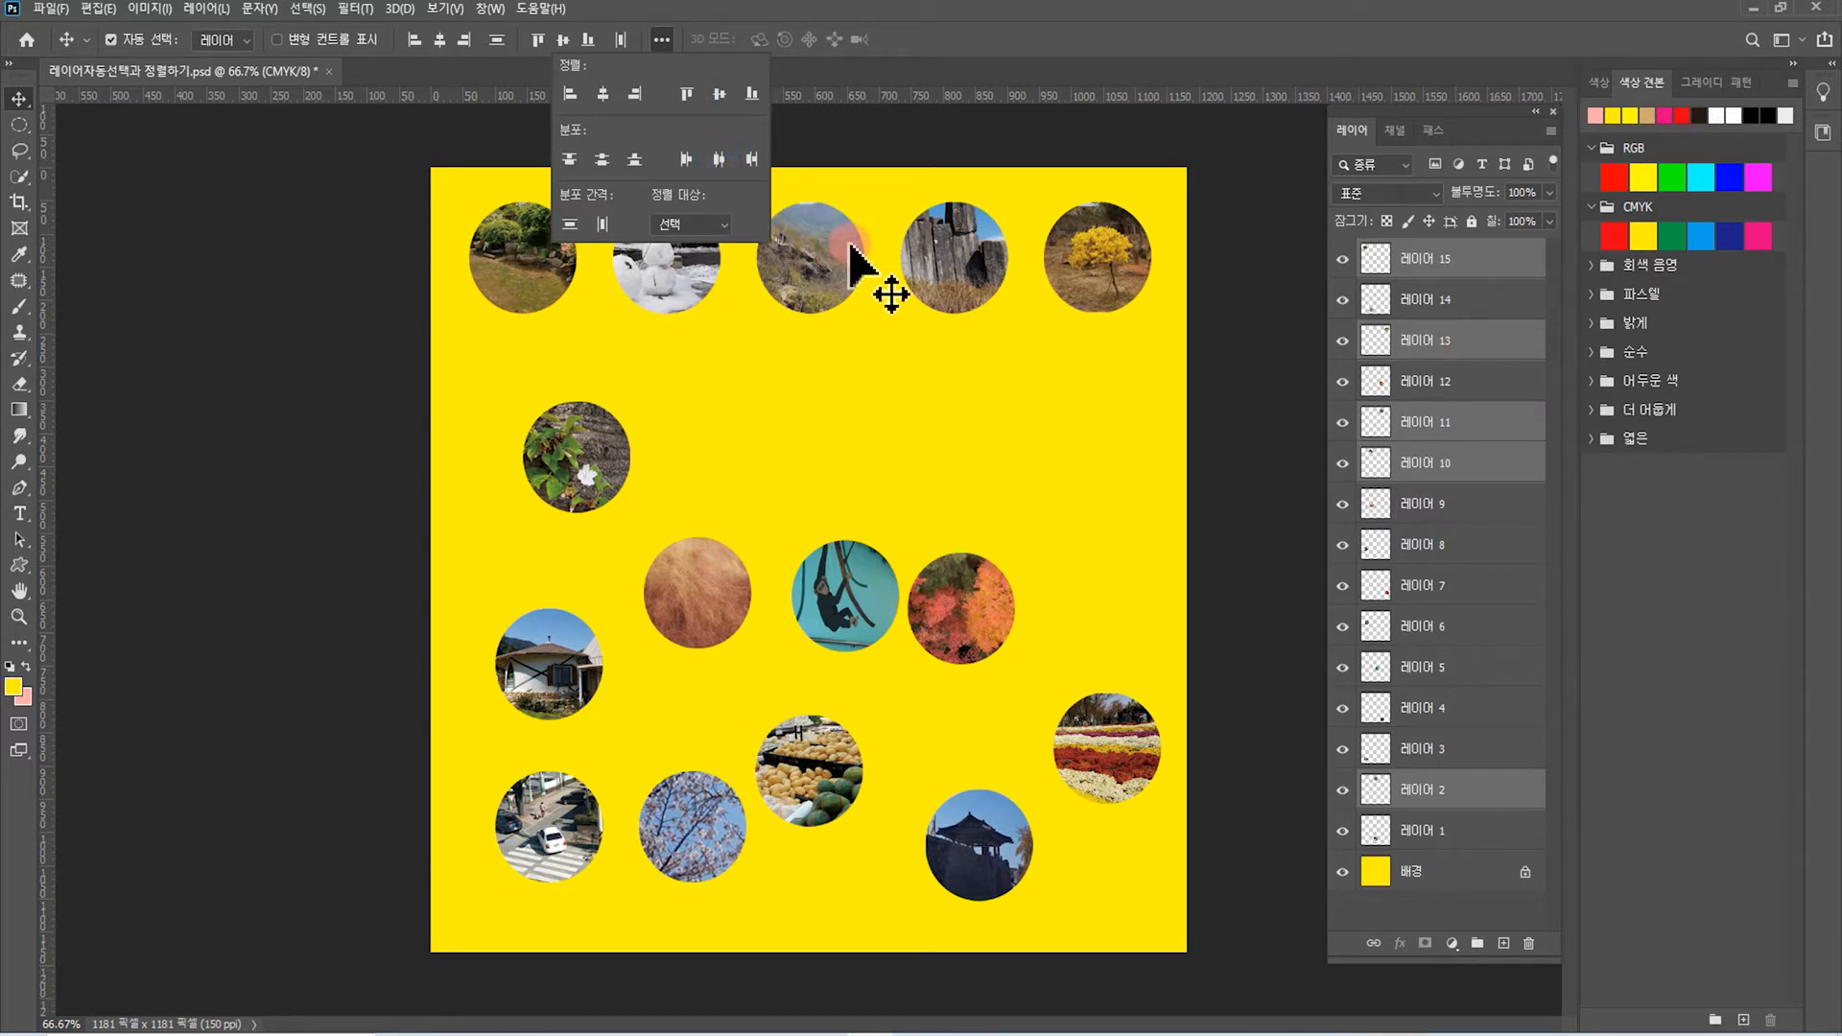
click(844, 196)
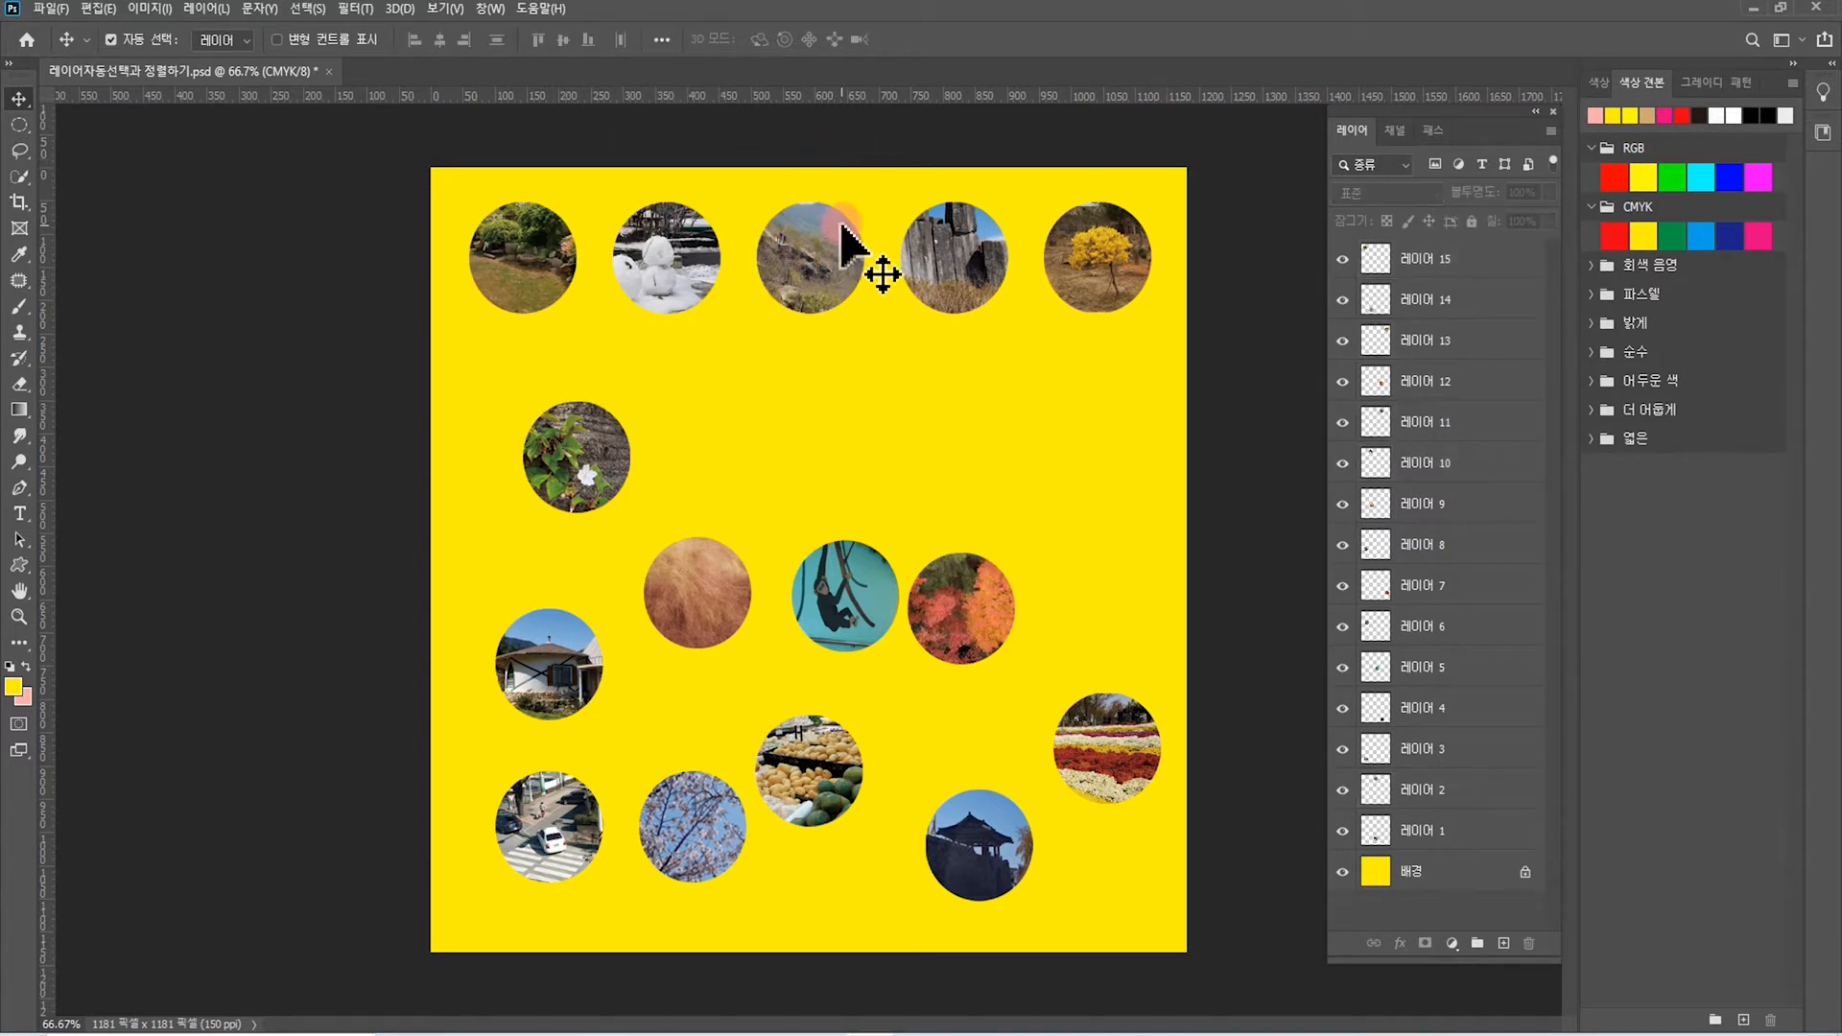
Move the brown fur circle into the left column and the crosswalk circle toward the lower-left corner, and select all five left-column circles
drag(698, 592, 582, 553)
drag(574, 827, 557, 857)
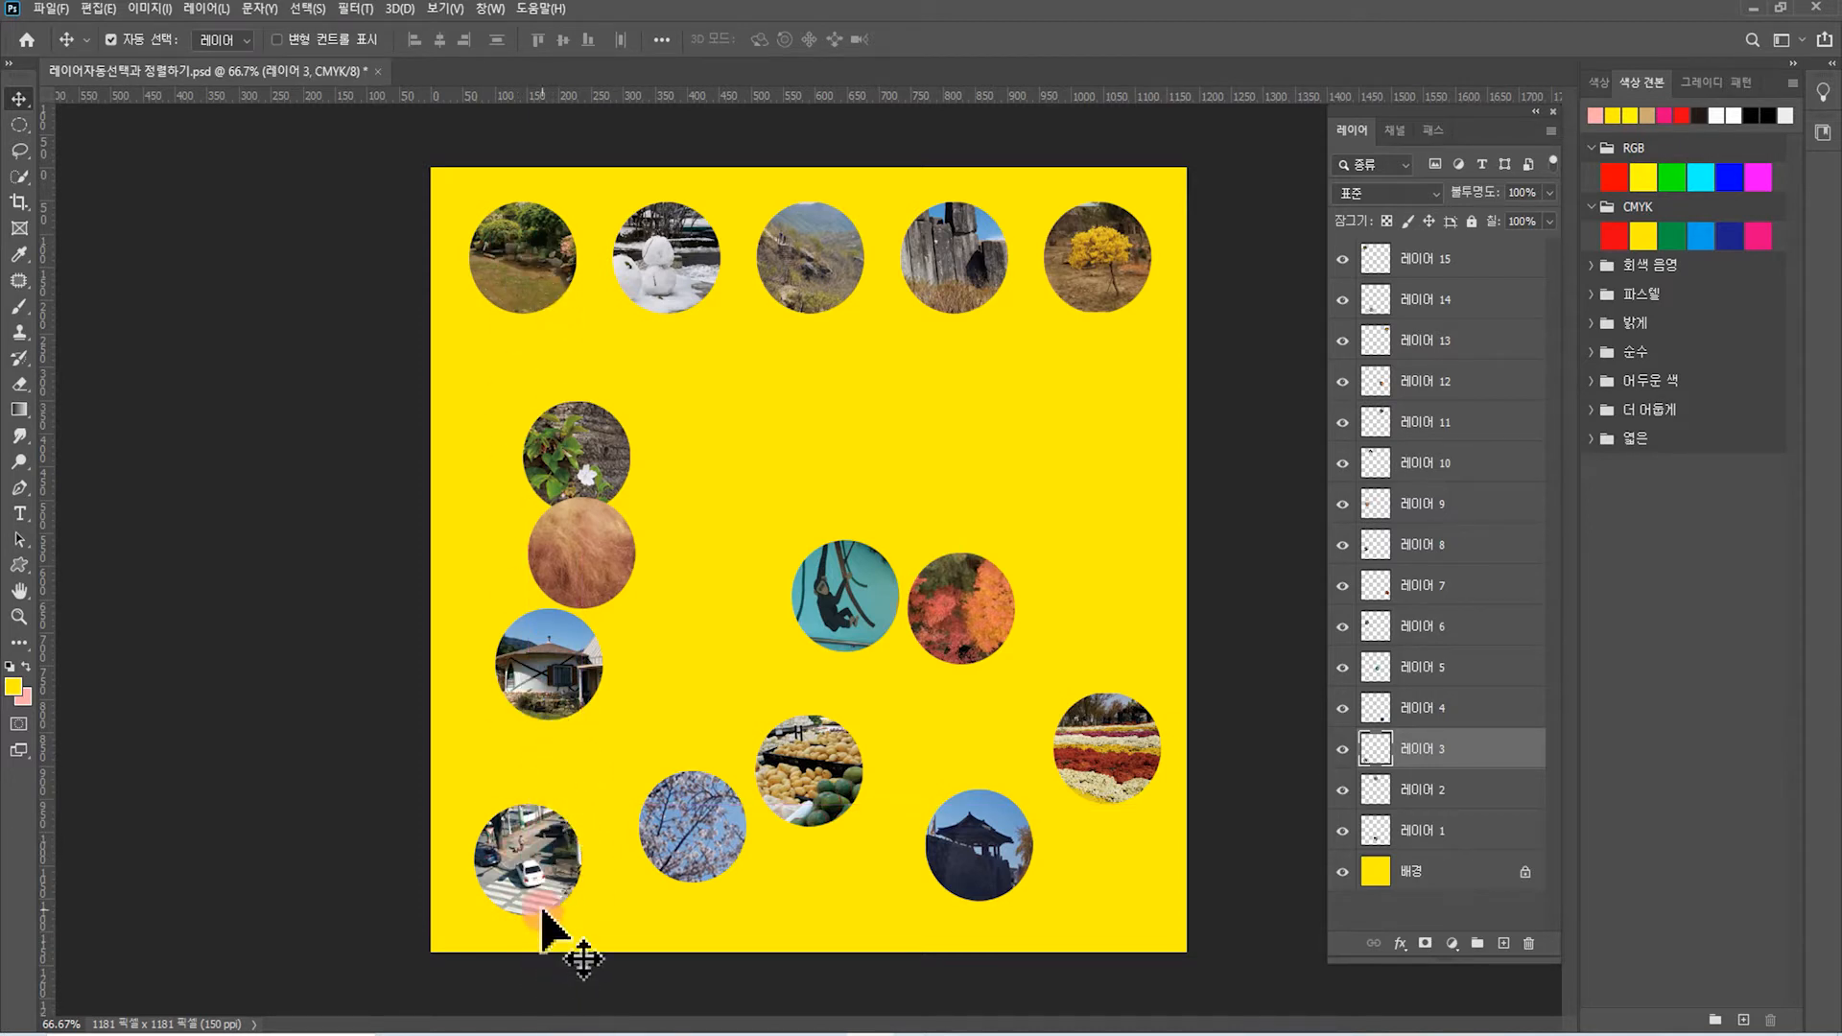
drag(433, 209, 566, 892)
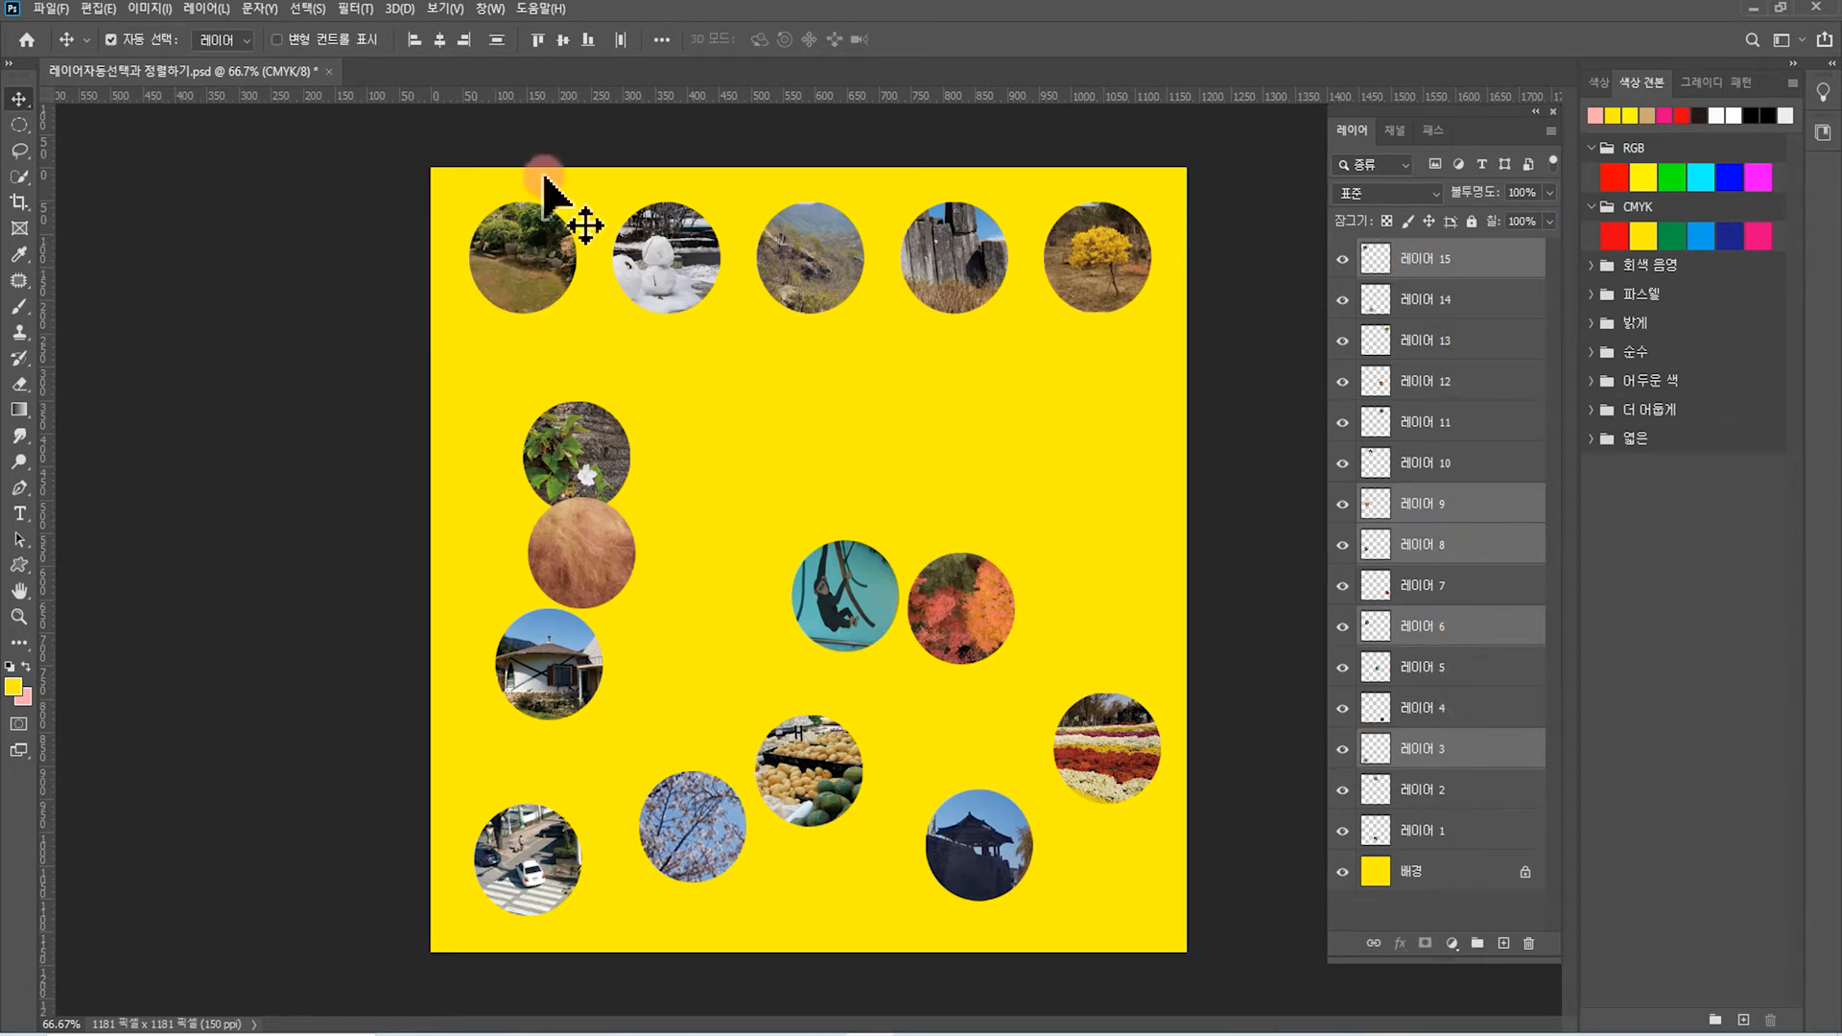
Align the five left-column circles by their left edges, distribute them evenly by vertical centers, and clear the selection
click(662, 41)
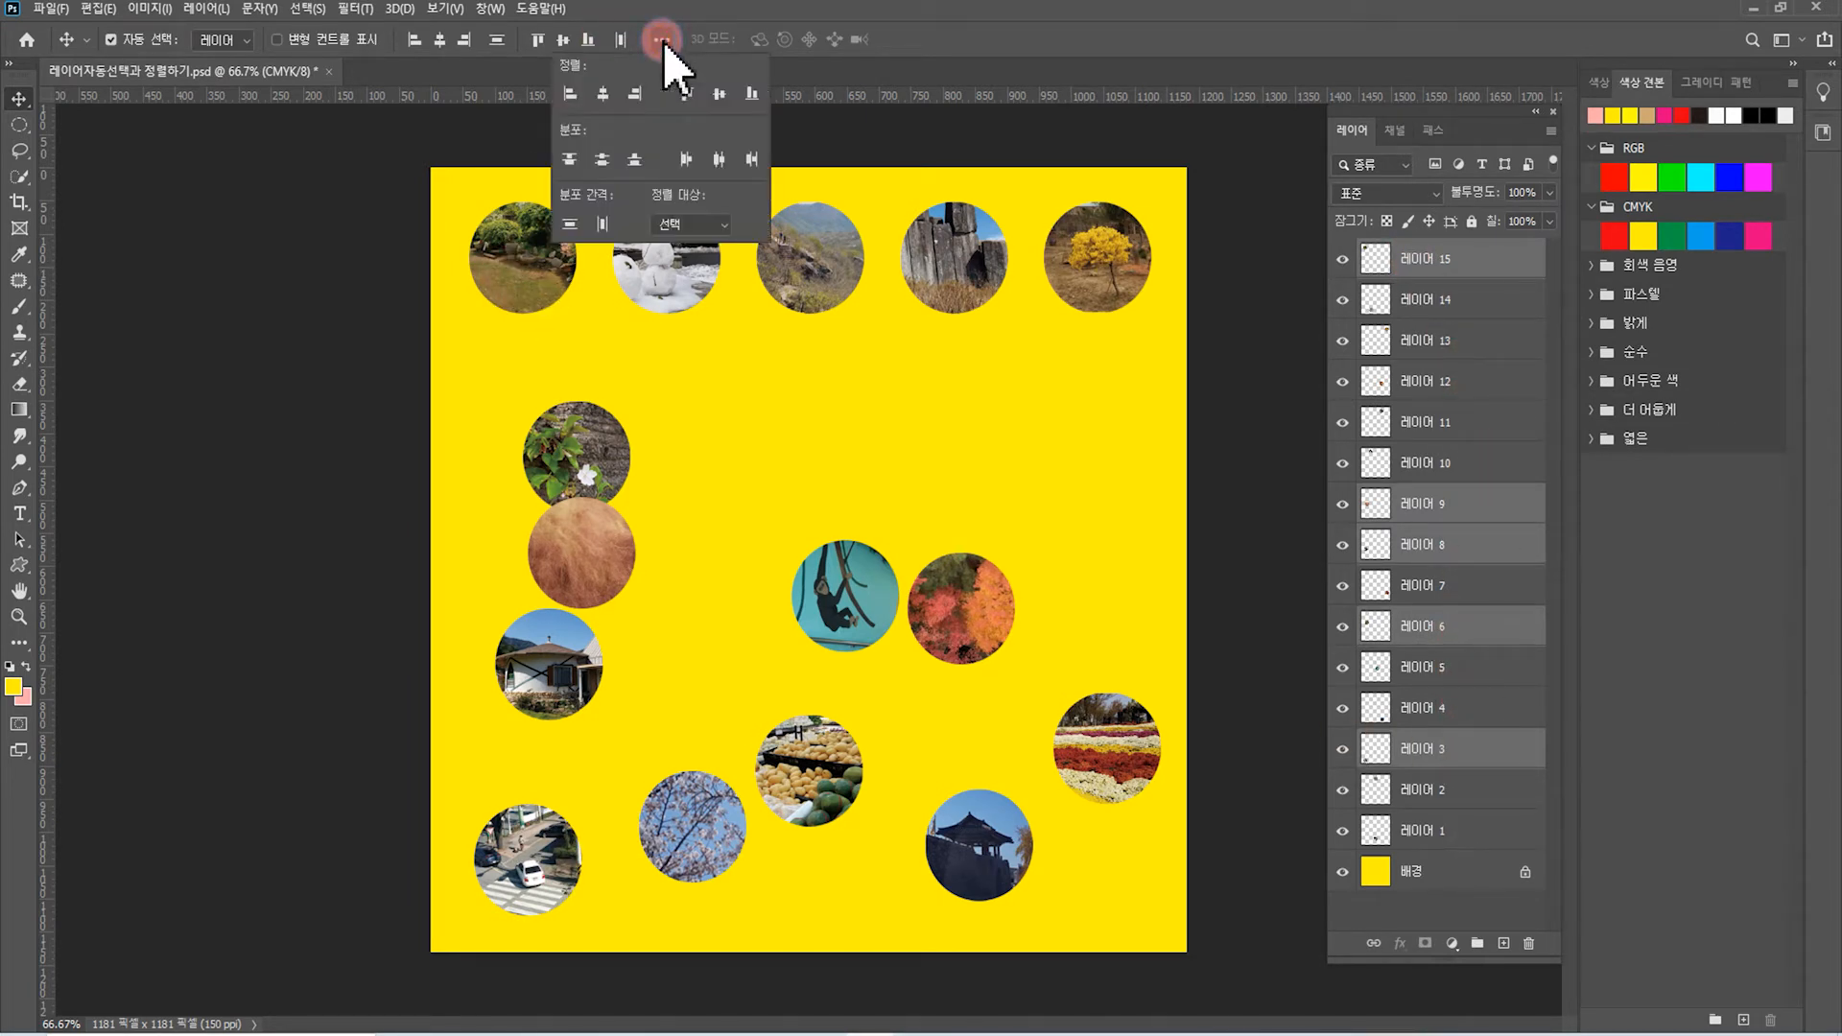
click(570, 94)
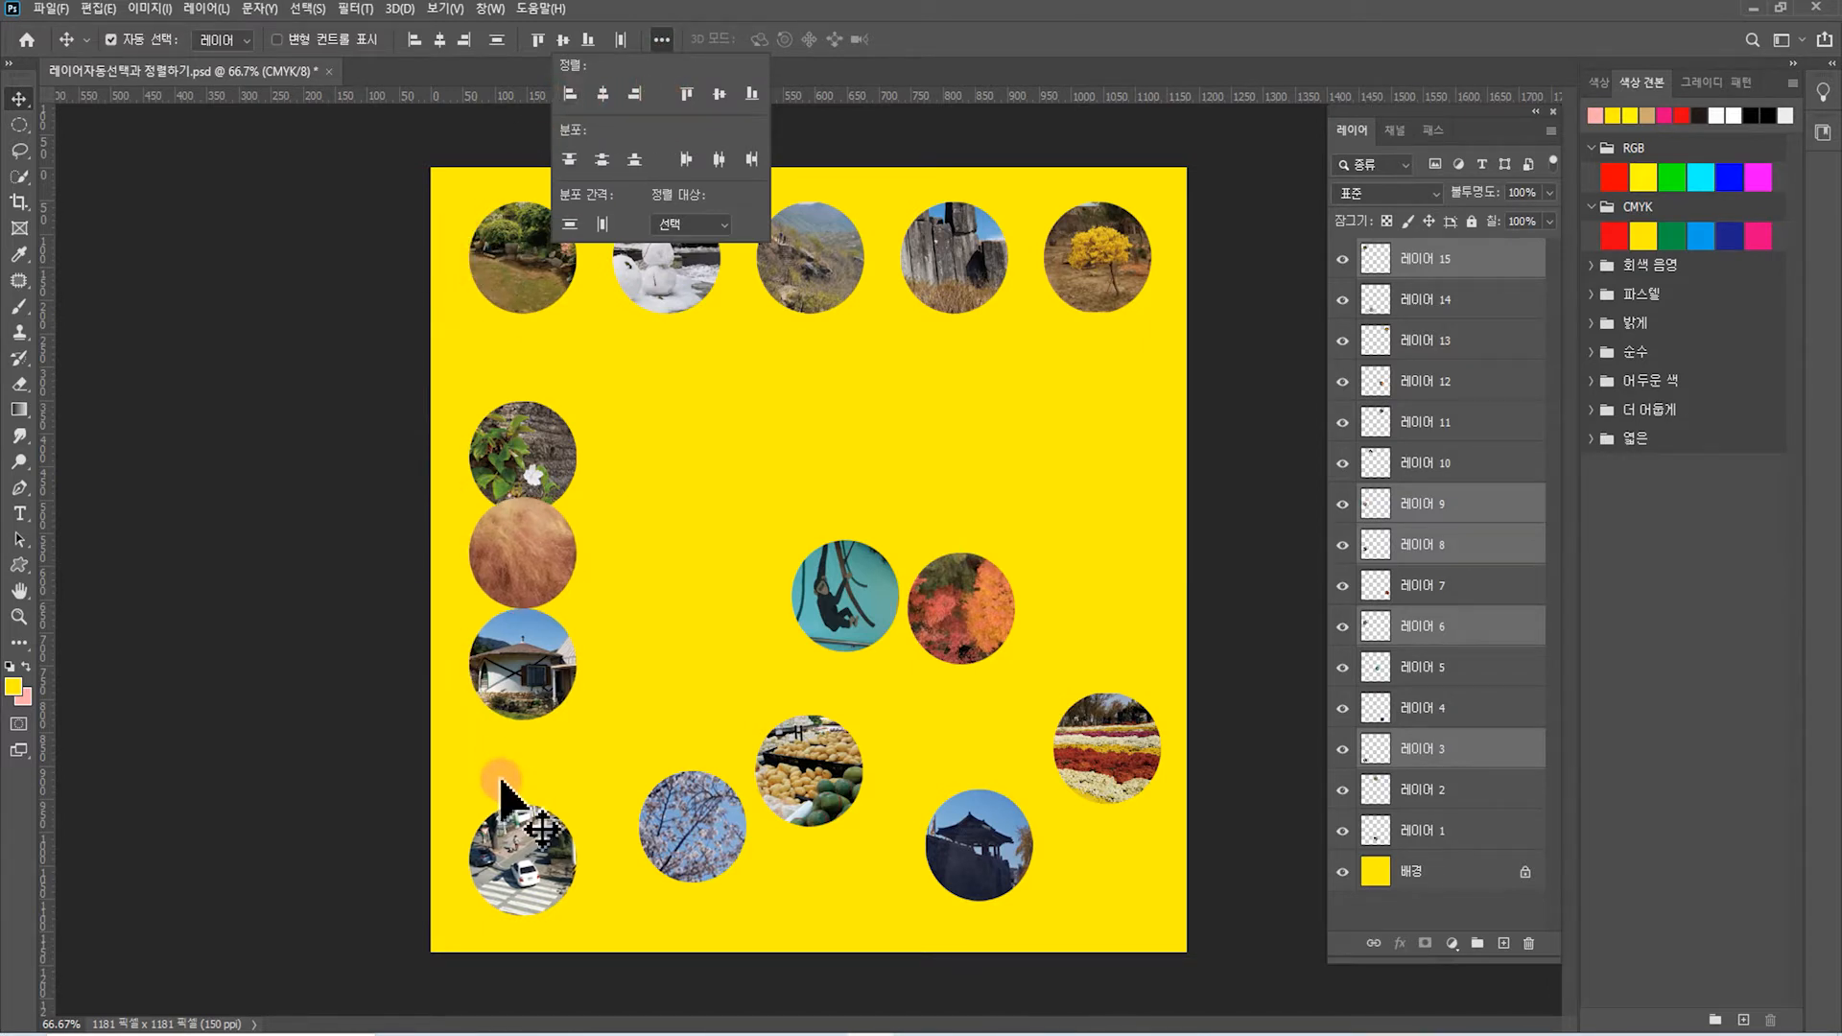
click(602, 159)
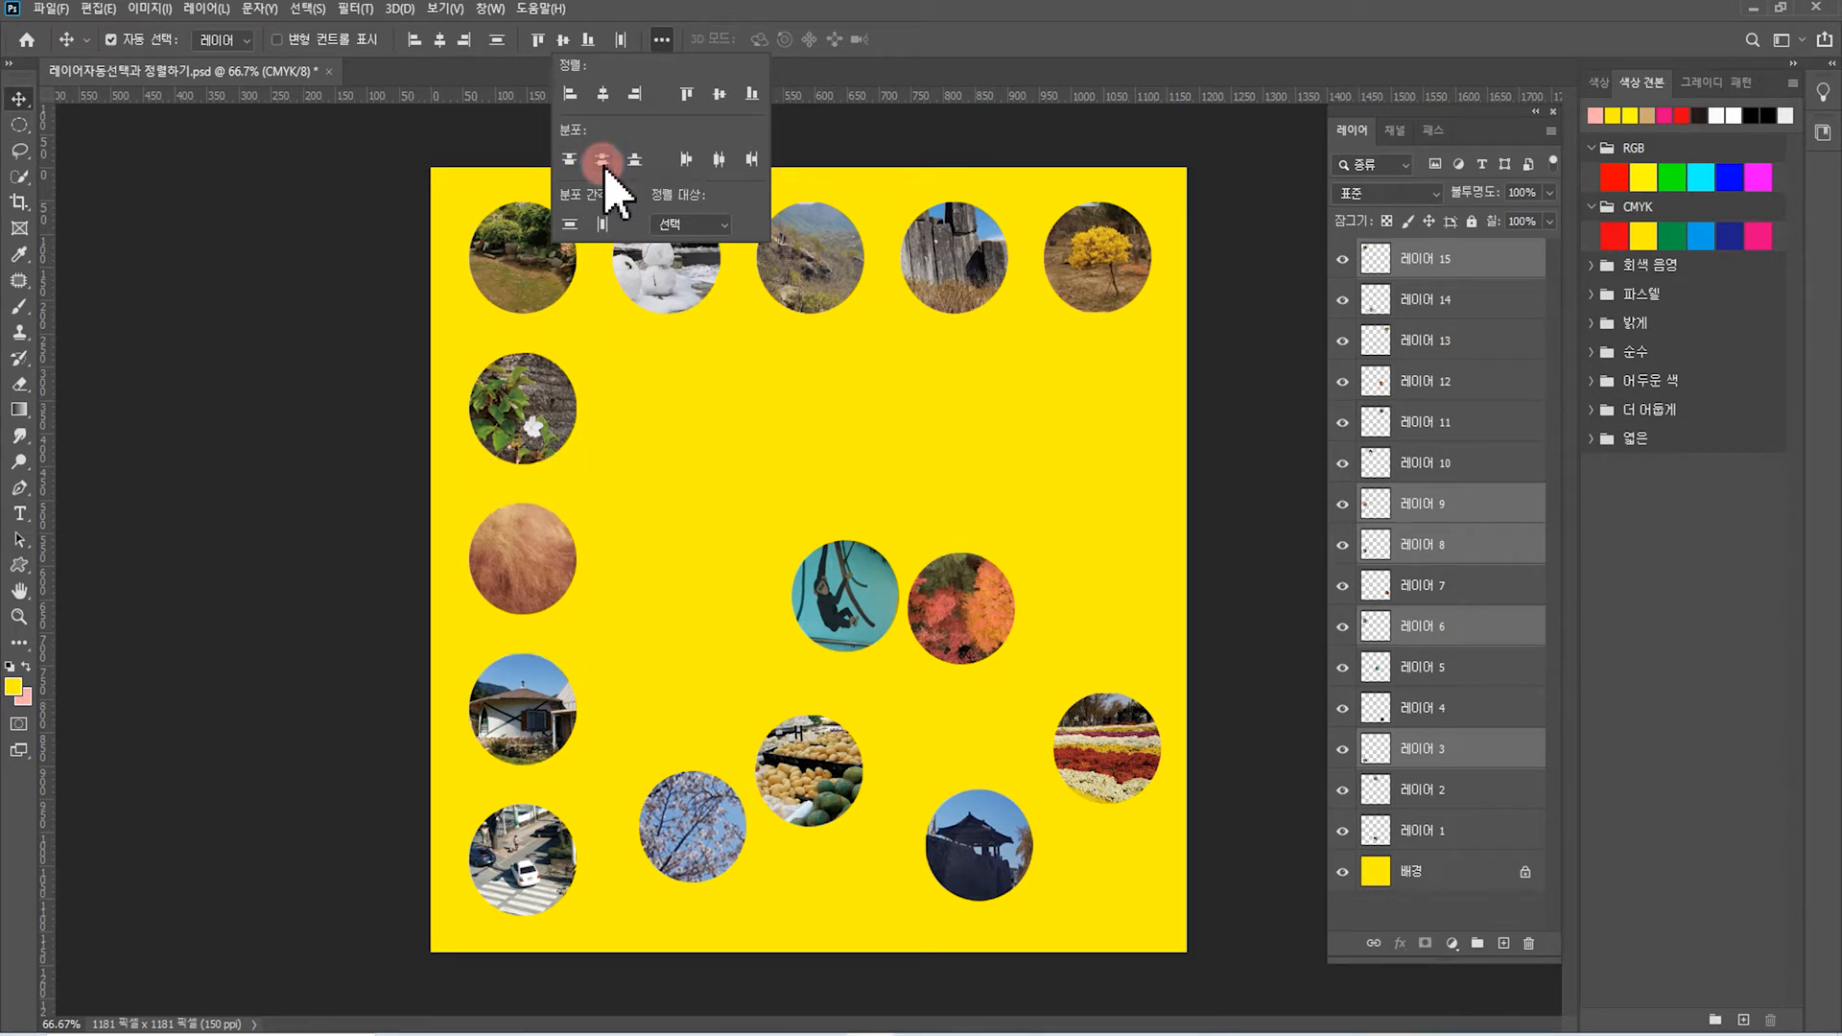
click(592, 765)
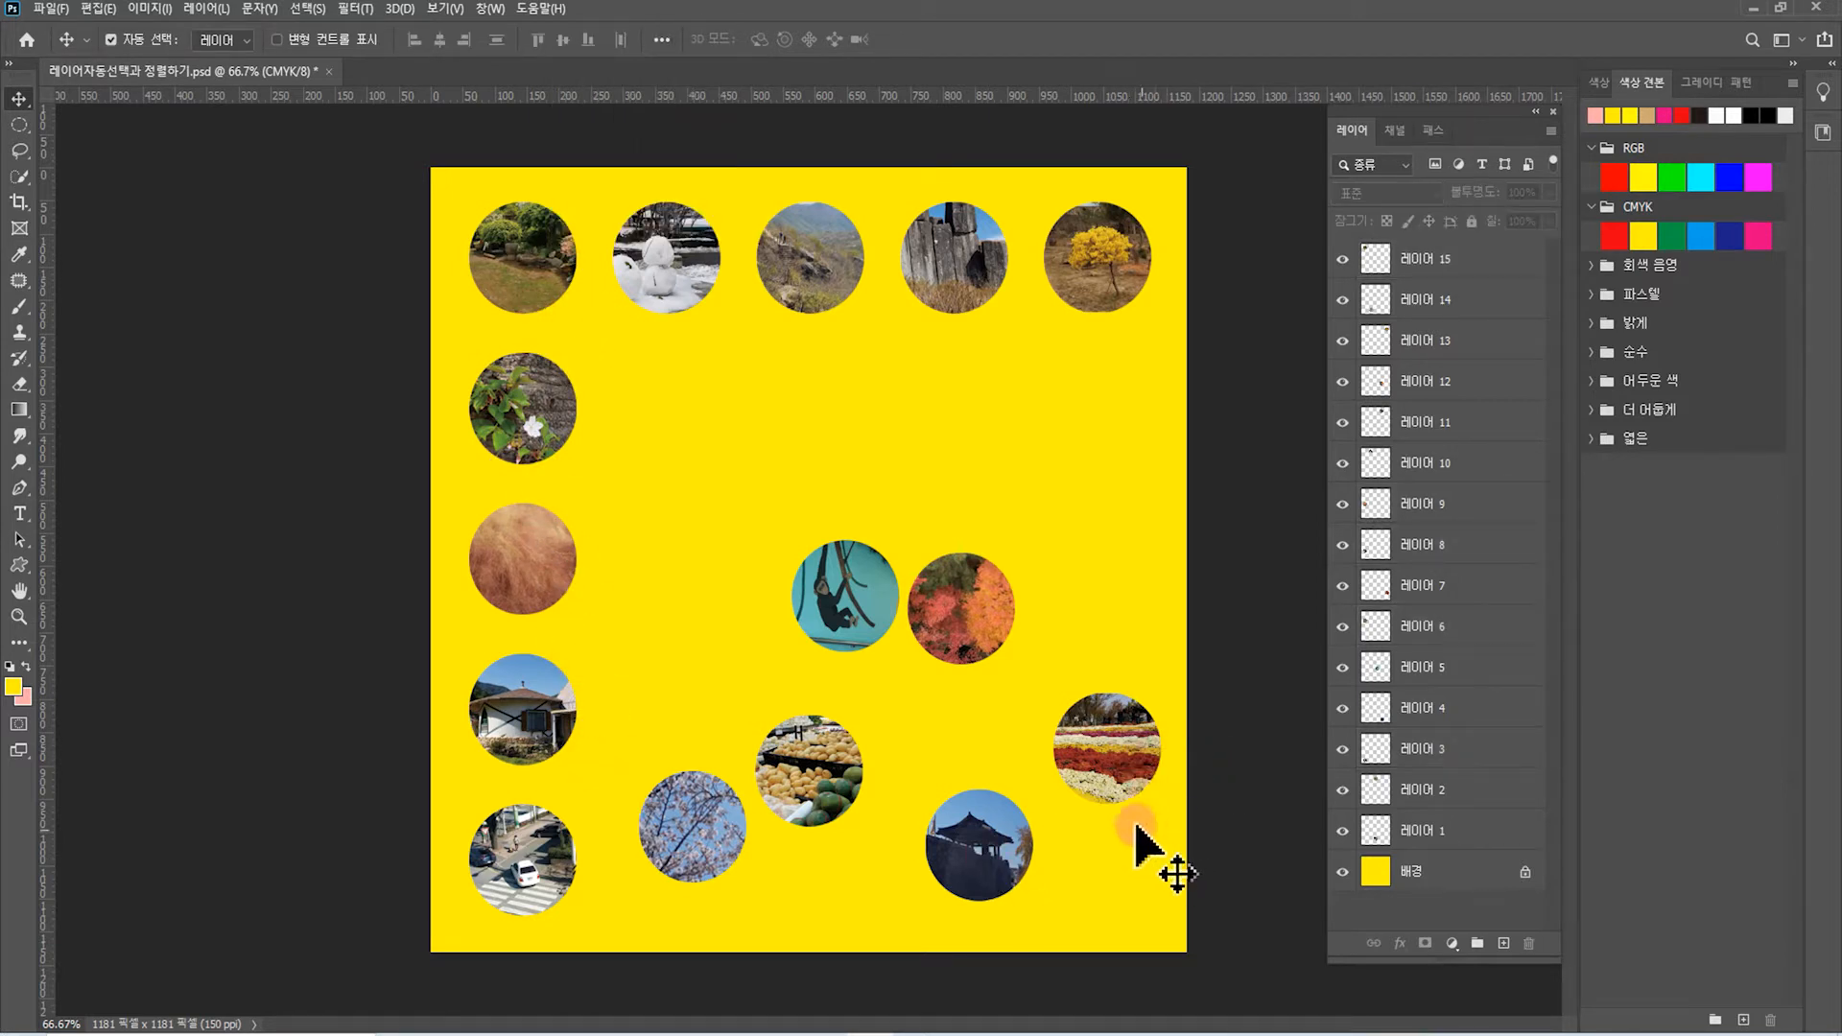
Lower the flower-field and melon-market circles, shift the flower-field circle slightly left, and select the five bottom-row circles
drag(1131, 768, 1131, 876)
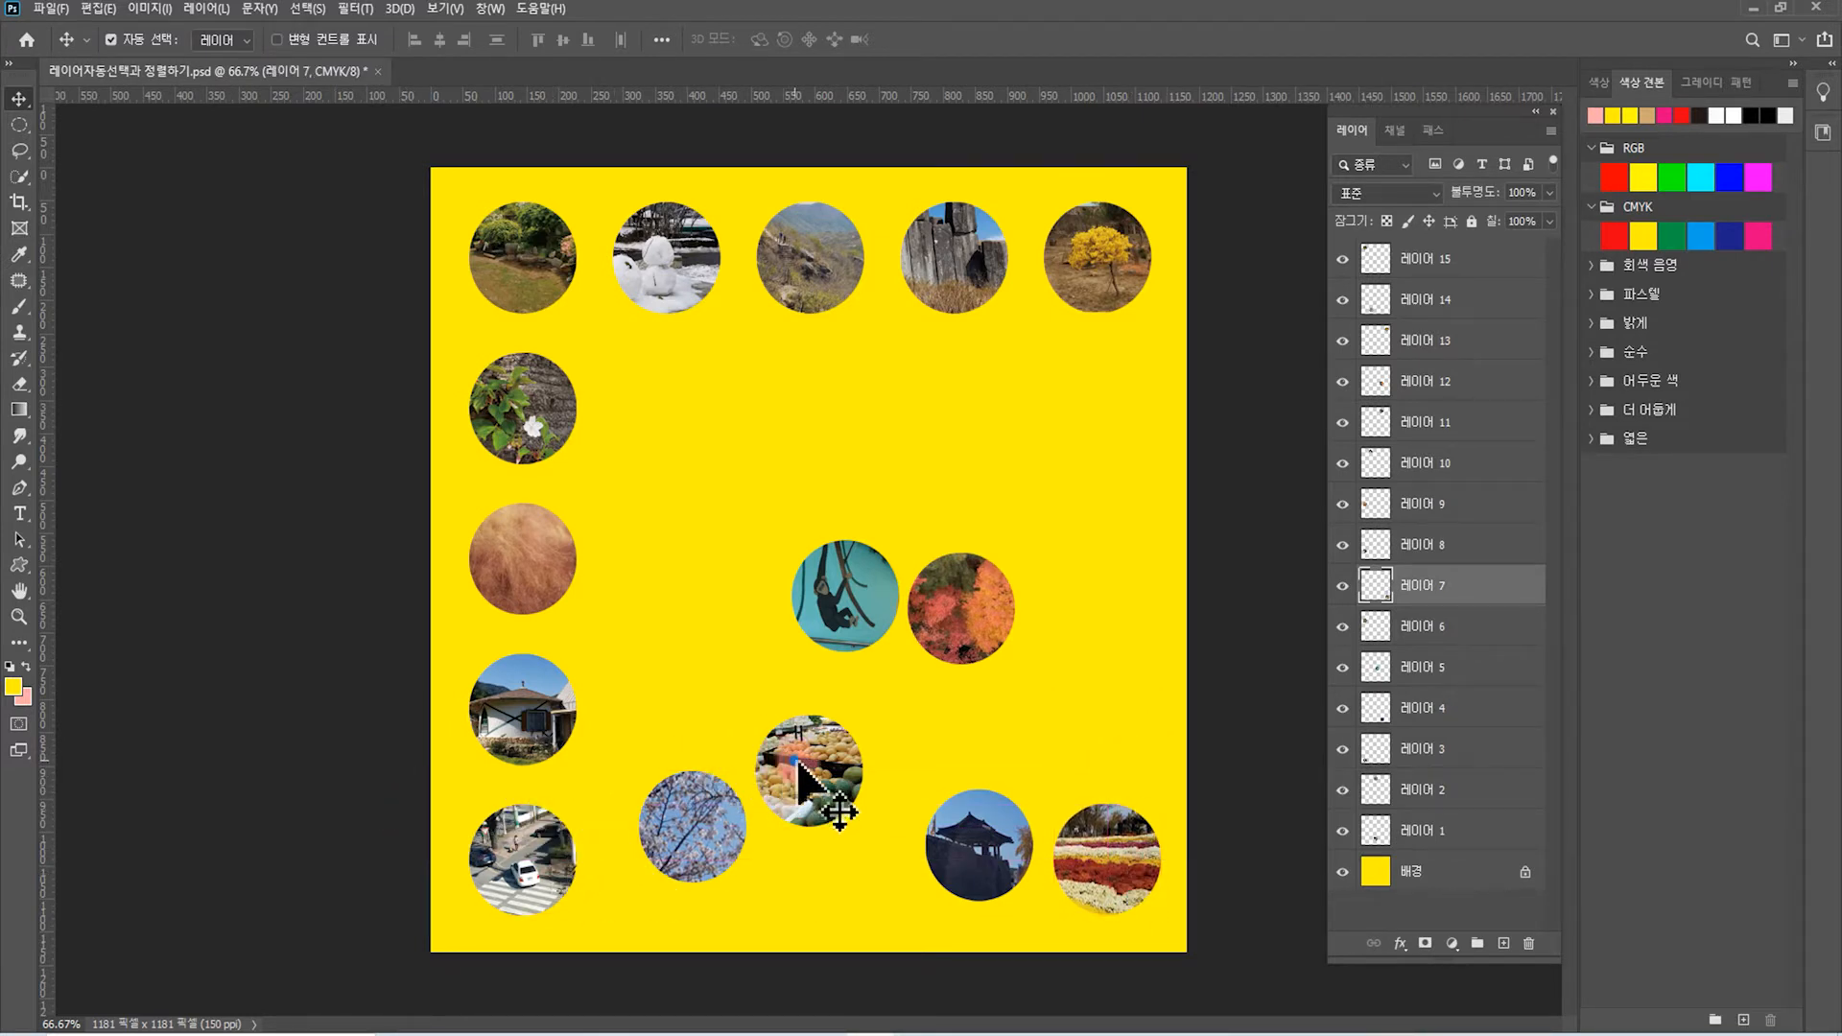
drag(779, 759, 806, 793)
drag(448, 798, 1163, 937)
drag(1132, 863, 1111, 863)
drag(458, 813, 1095, 887)
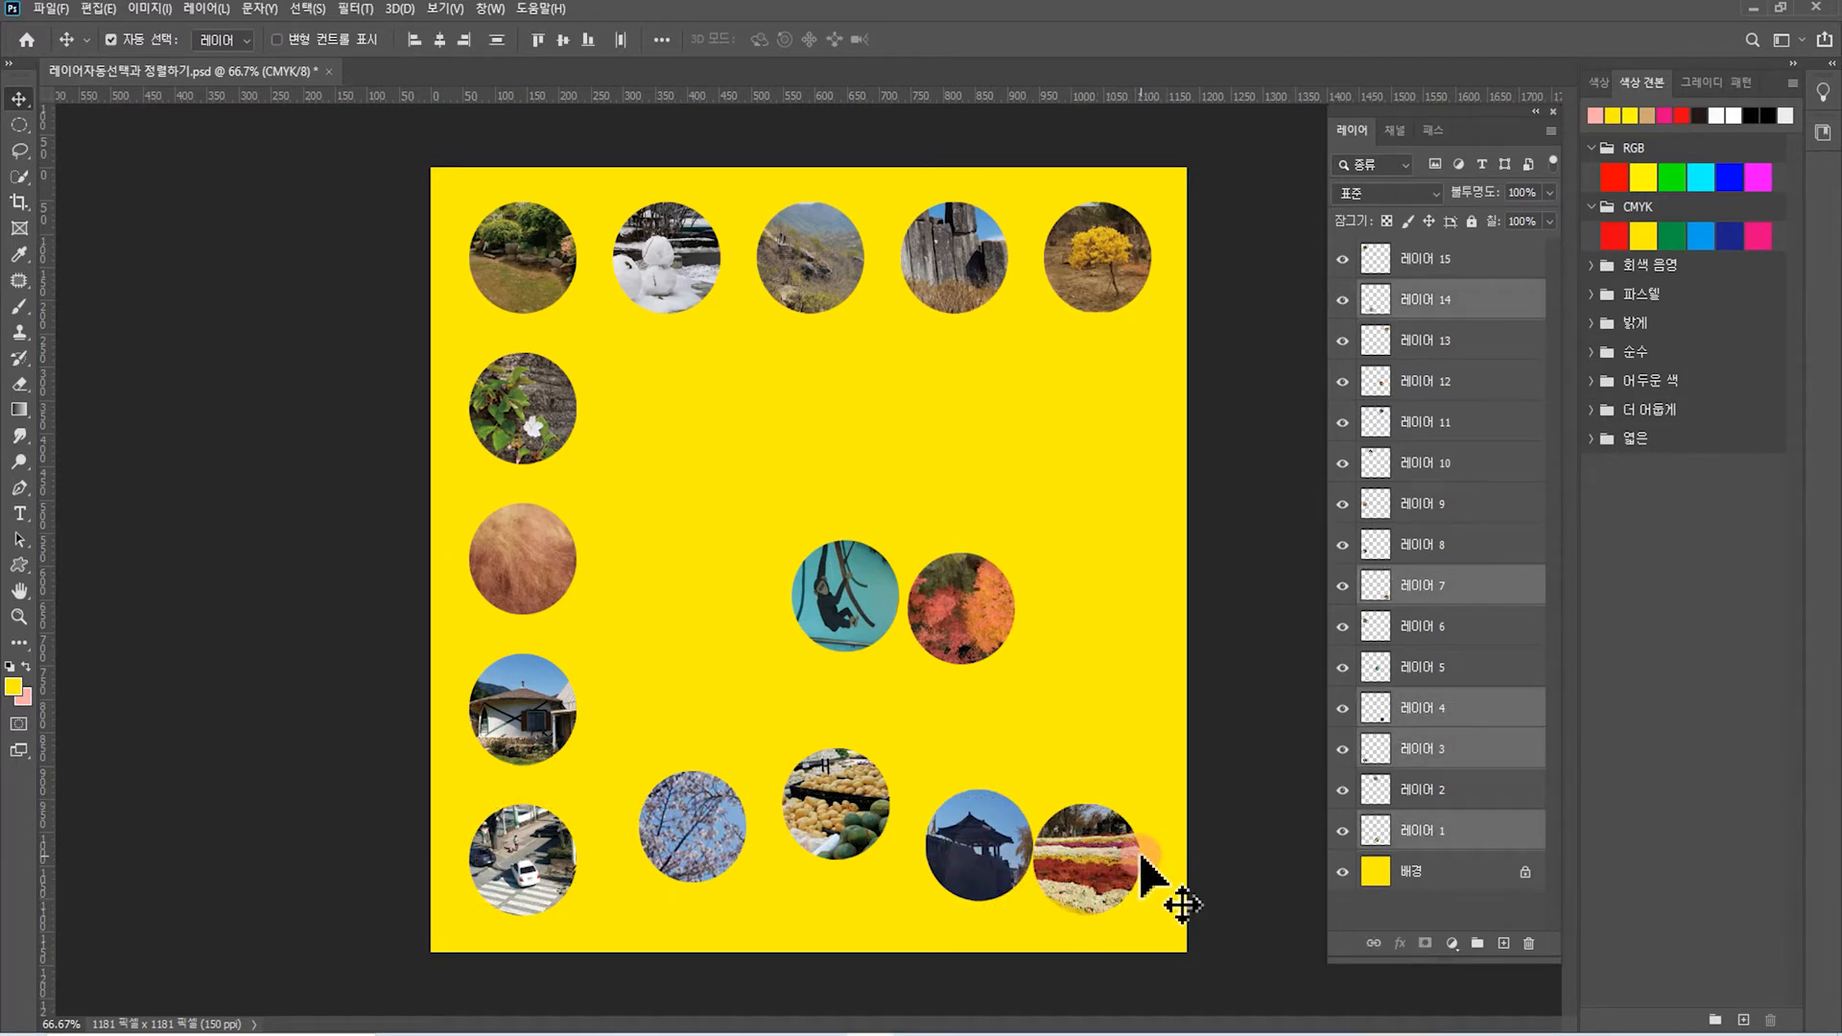
Align the bottom-row circles by their bottom edges, distribute them evenly by horizontal centers, and clear the selection
click(667, 40)
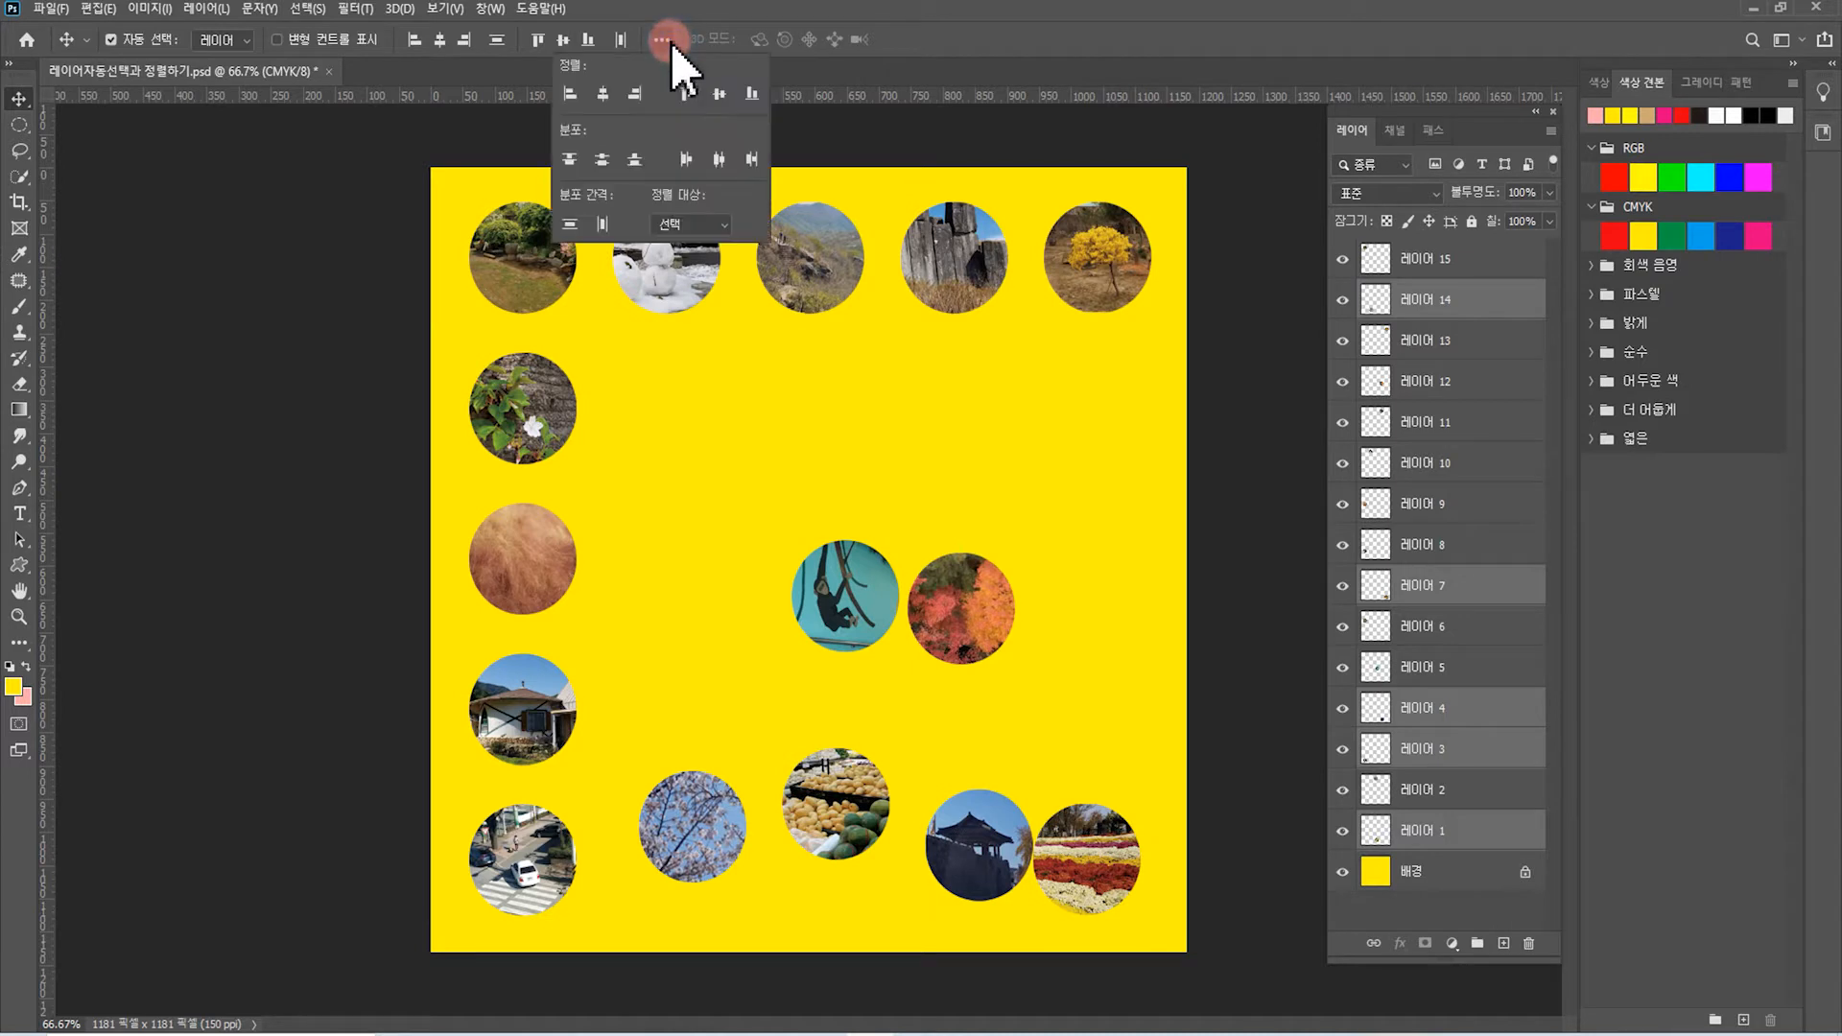
click(753, 95)
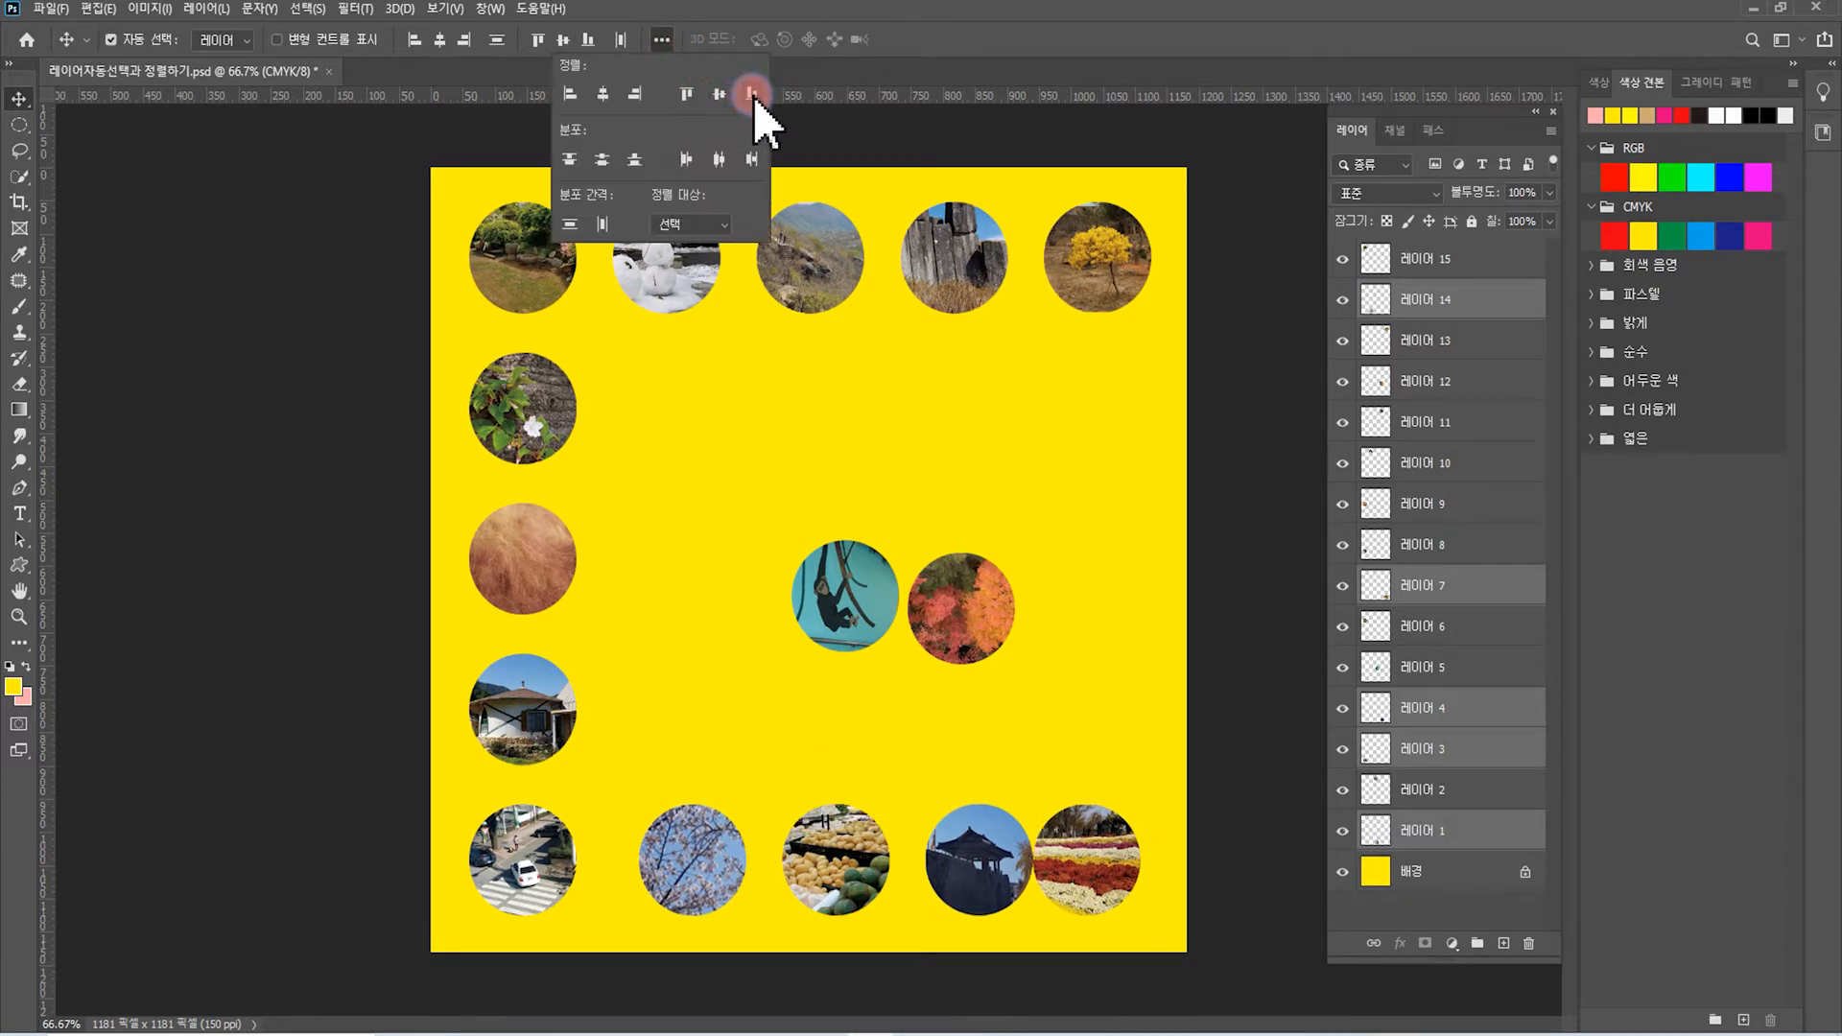
click(718, 159)
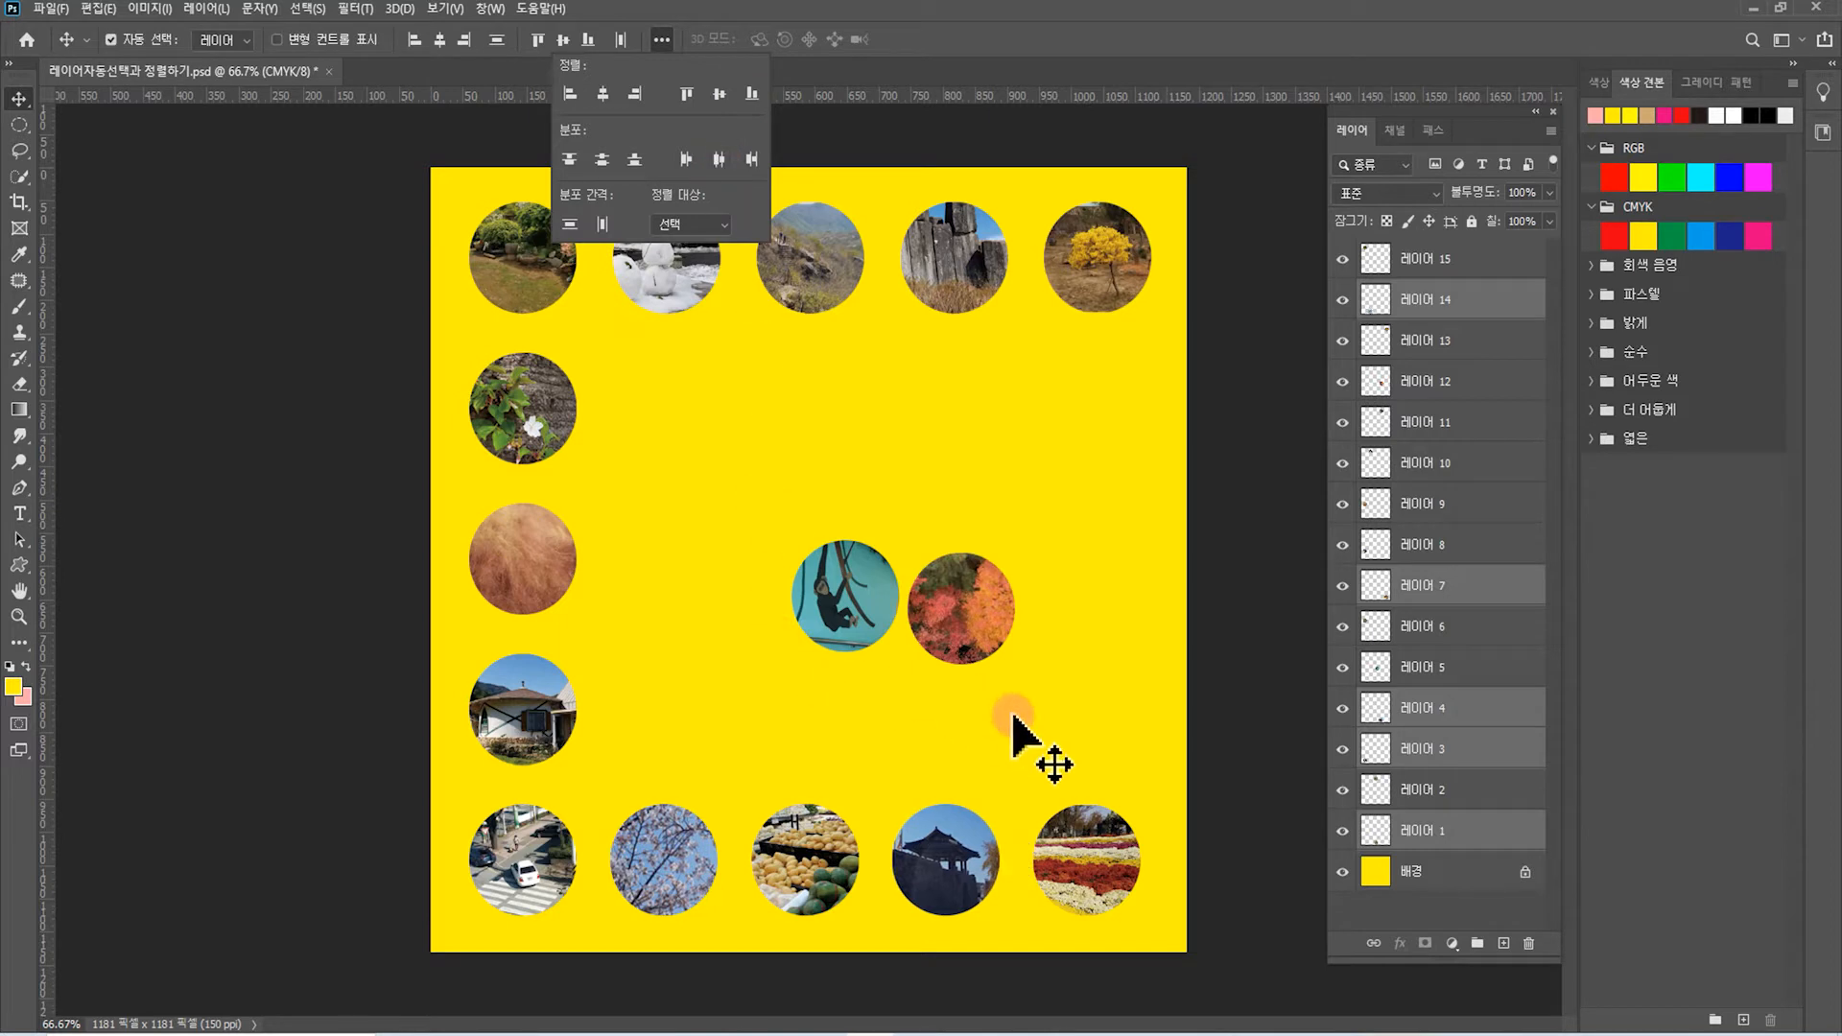
click(1128, 587)
Move the monkey circle up and right, and shift the autumn-leaves circle right toward the right column
drag(839, 612, 1002, 450)
drag(969, 608, 1069, 608)
drag(1008, 437, 944, 479)
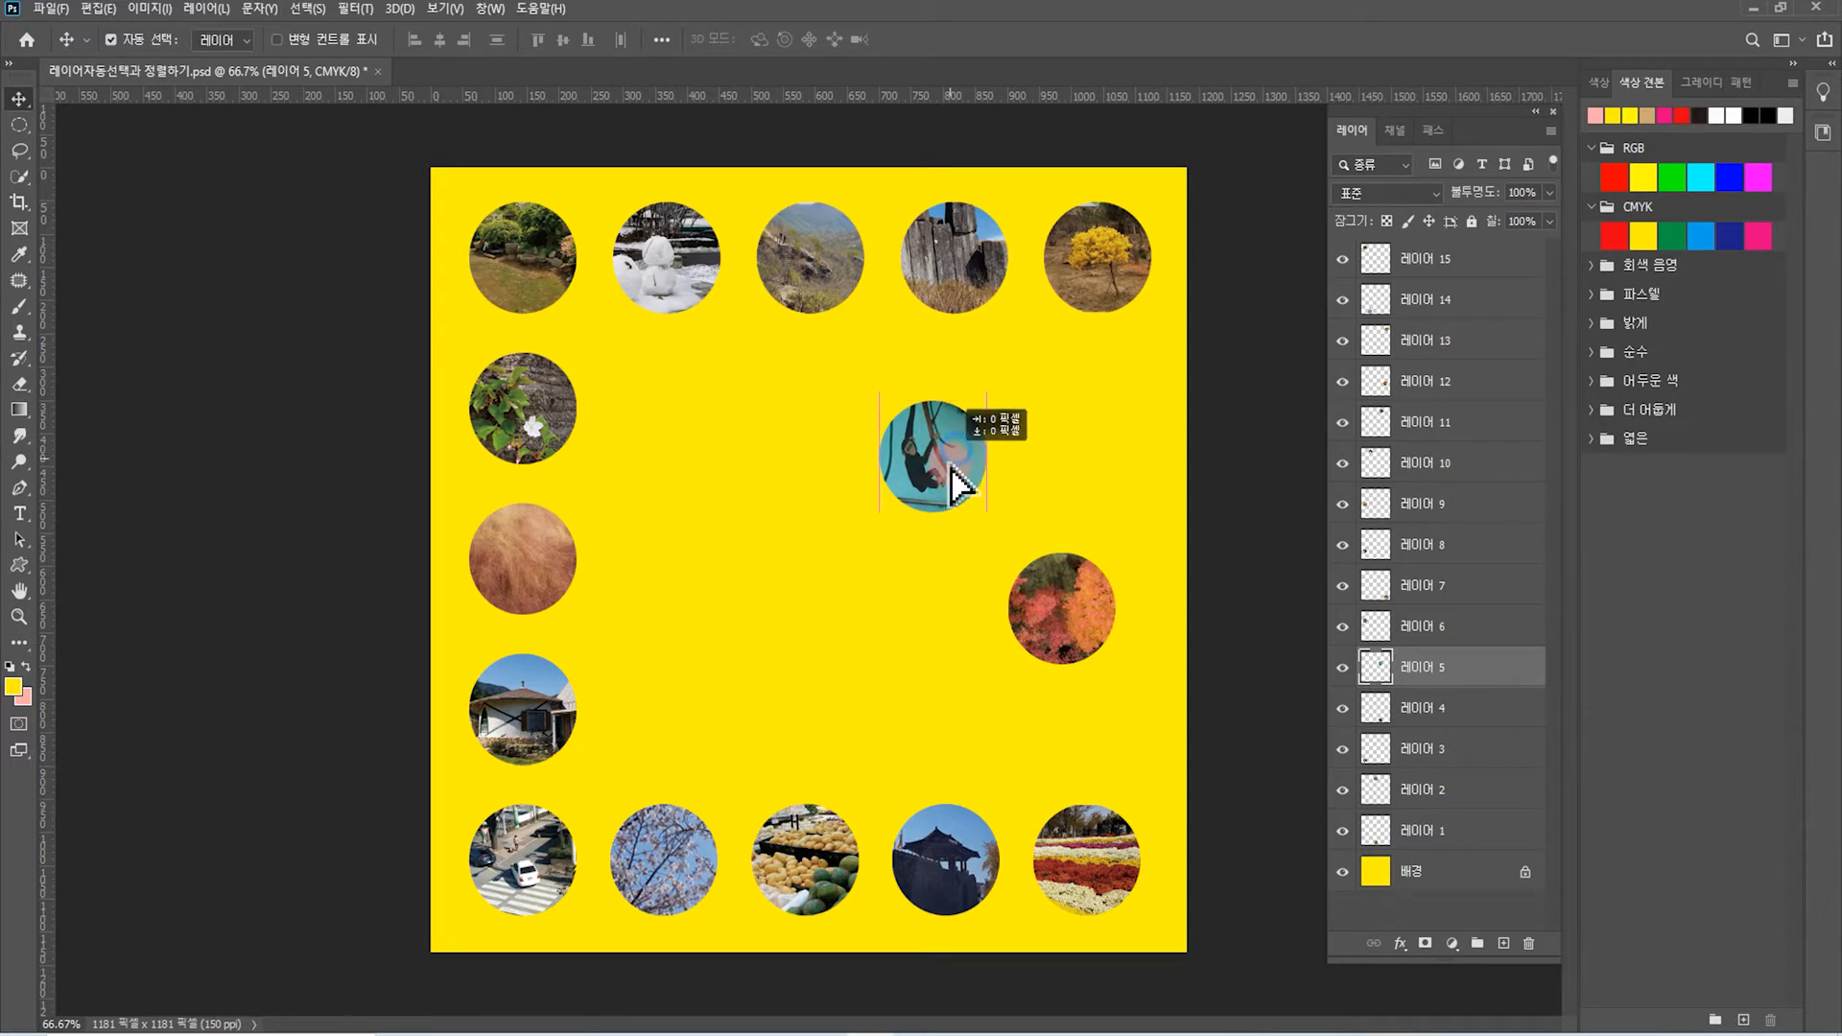
Try duplicating the monkey layer as 레이어 5 복사 and moving the copy down-left of the original, and undo both changes
click(1436, 163)
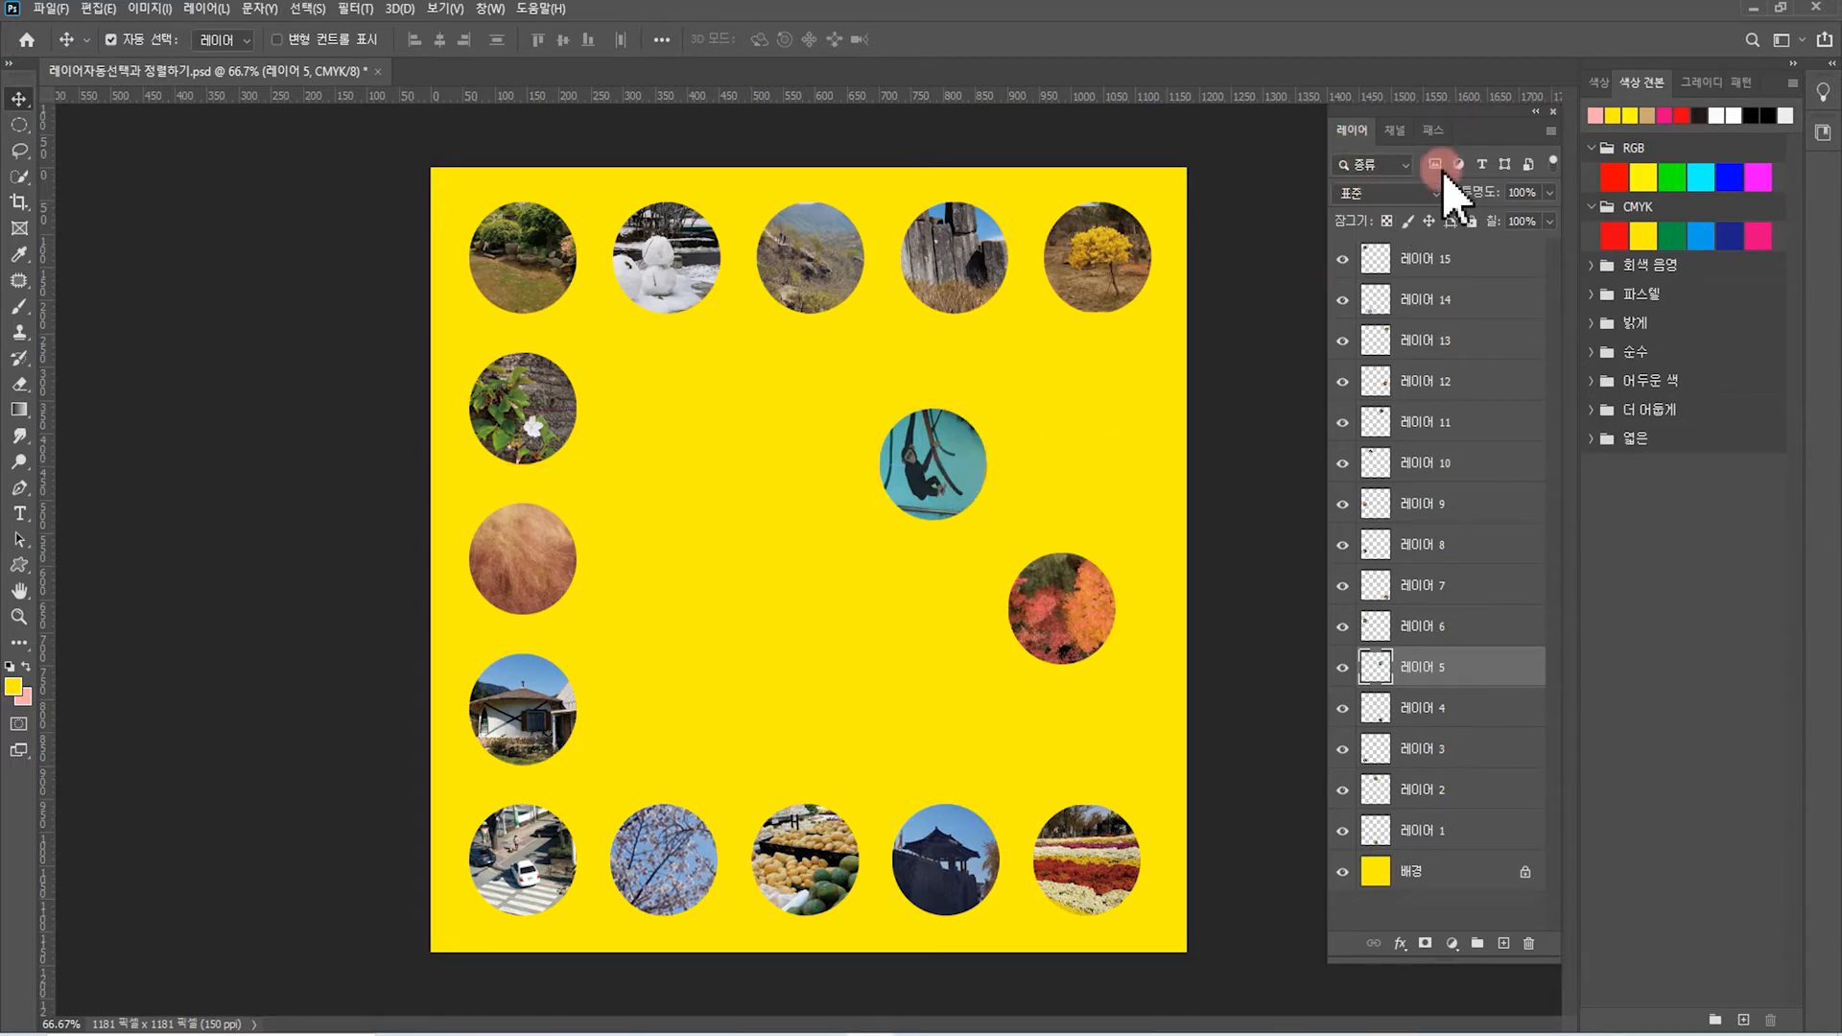
click(1551, 131)
click(1622, 401)
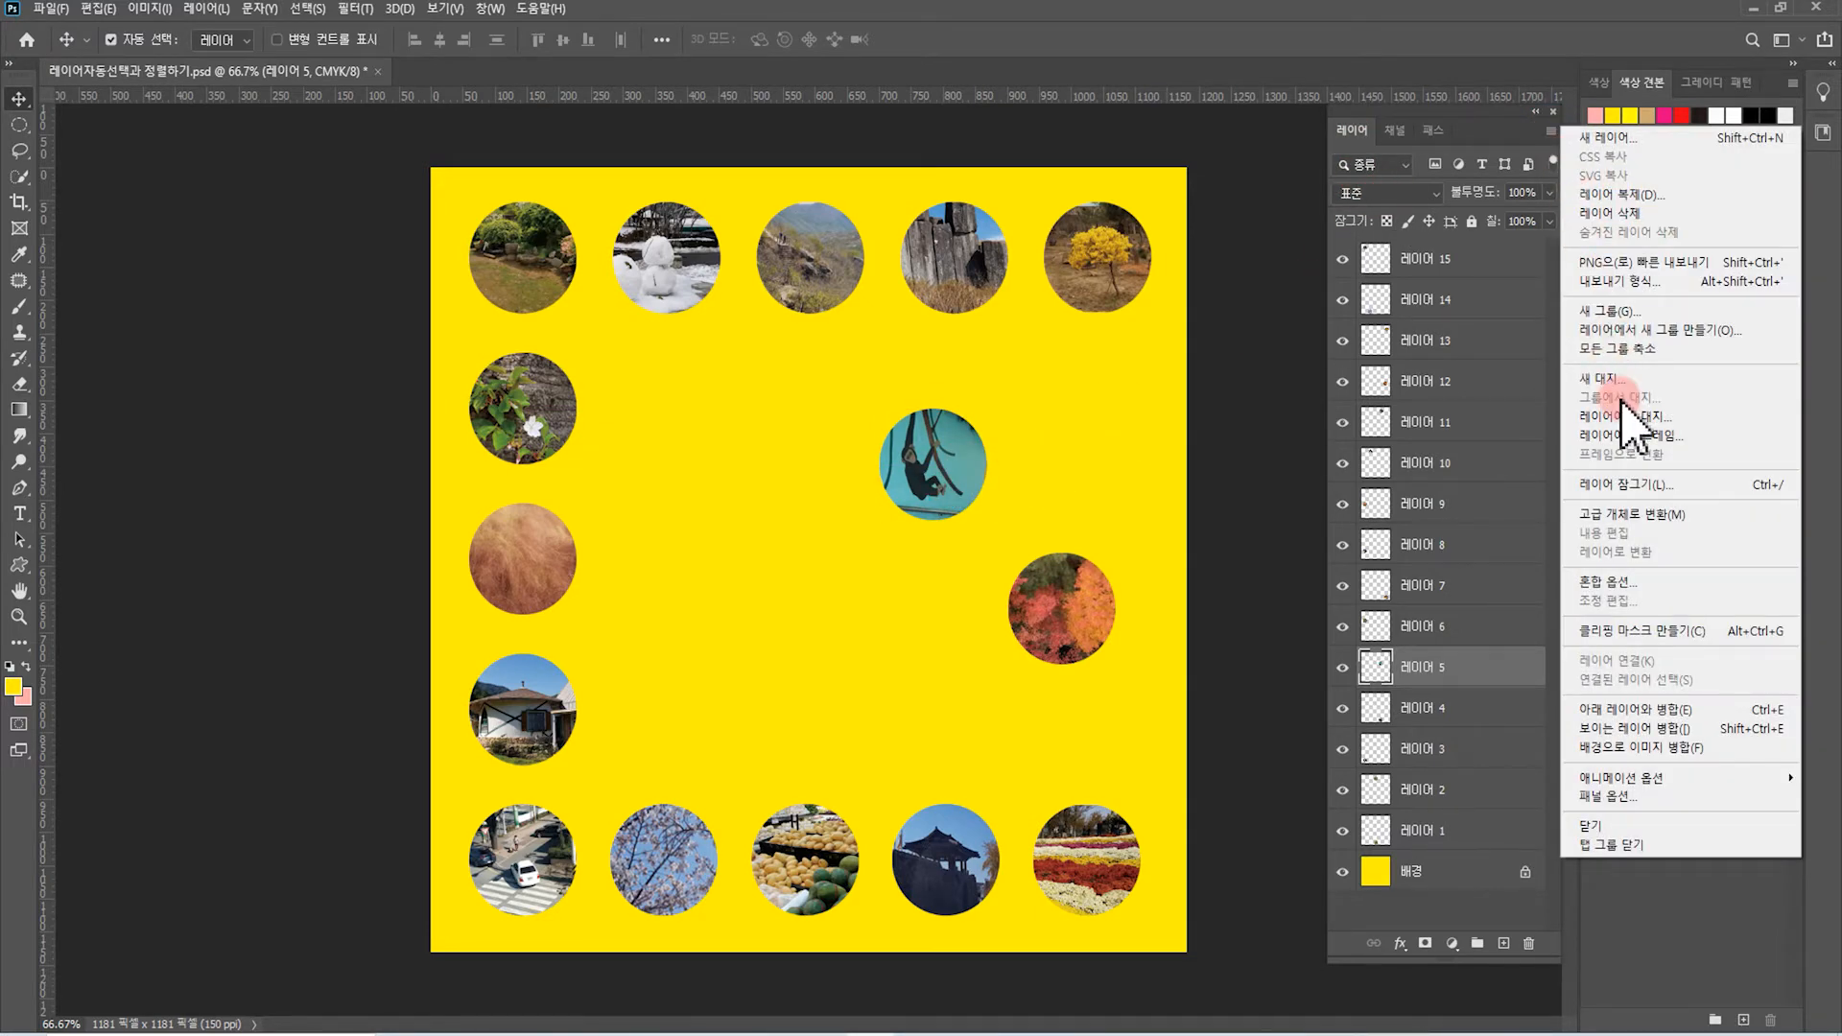
click(1598, 196)
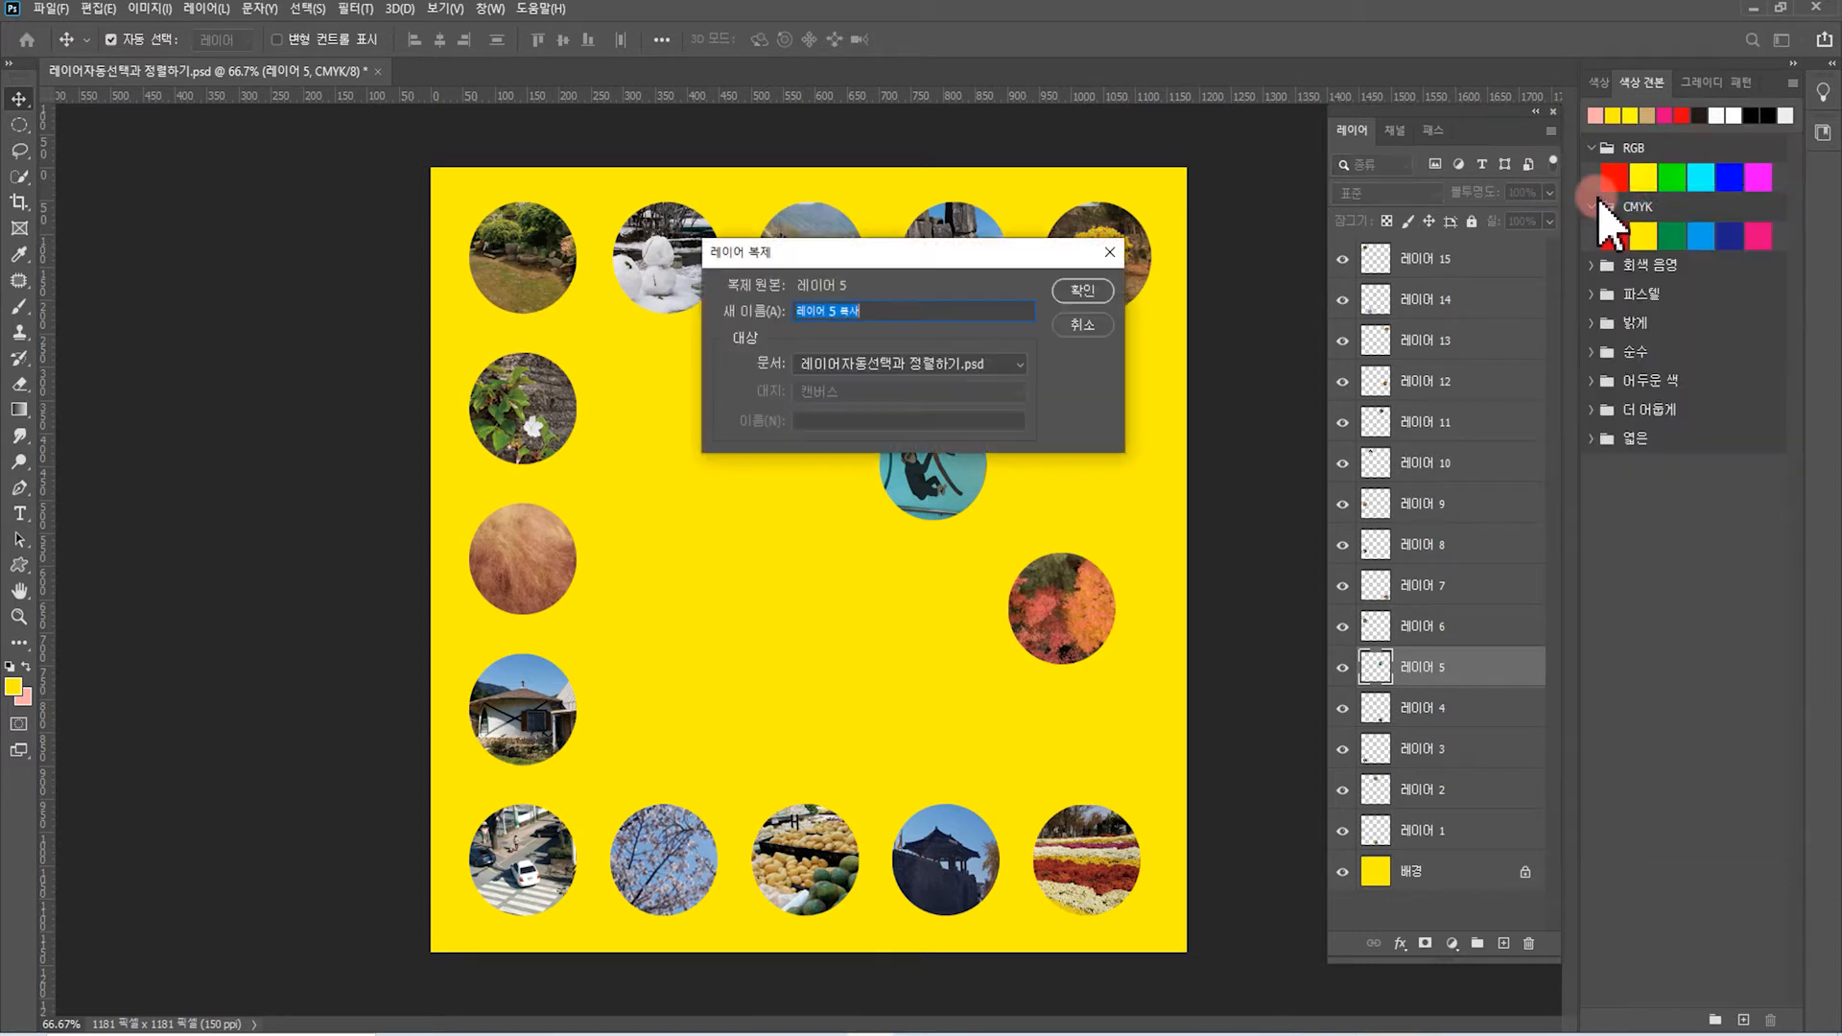
click(1069, 292)
click(972, 467)
drag(972, 468, 903, 600)
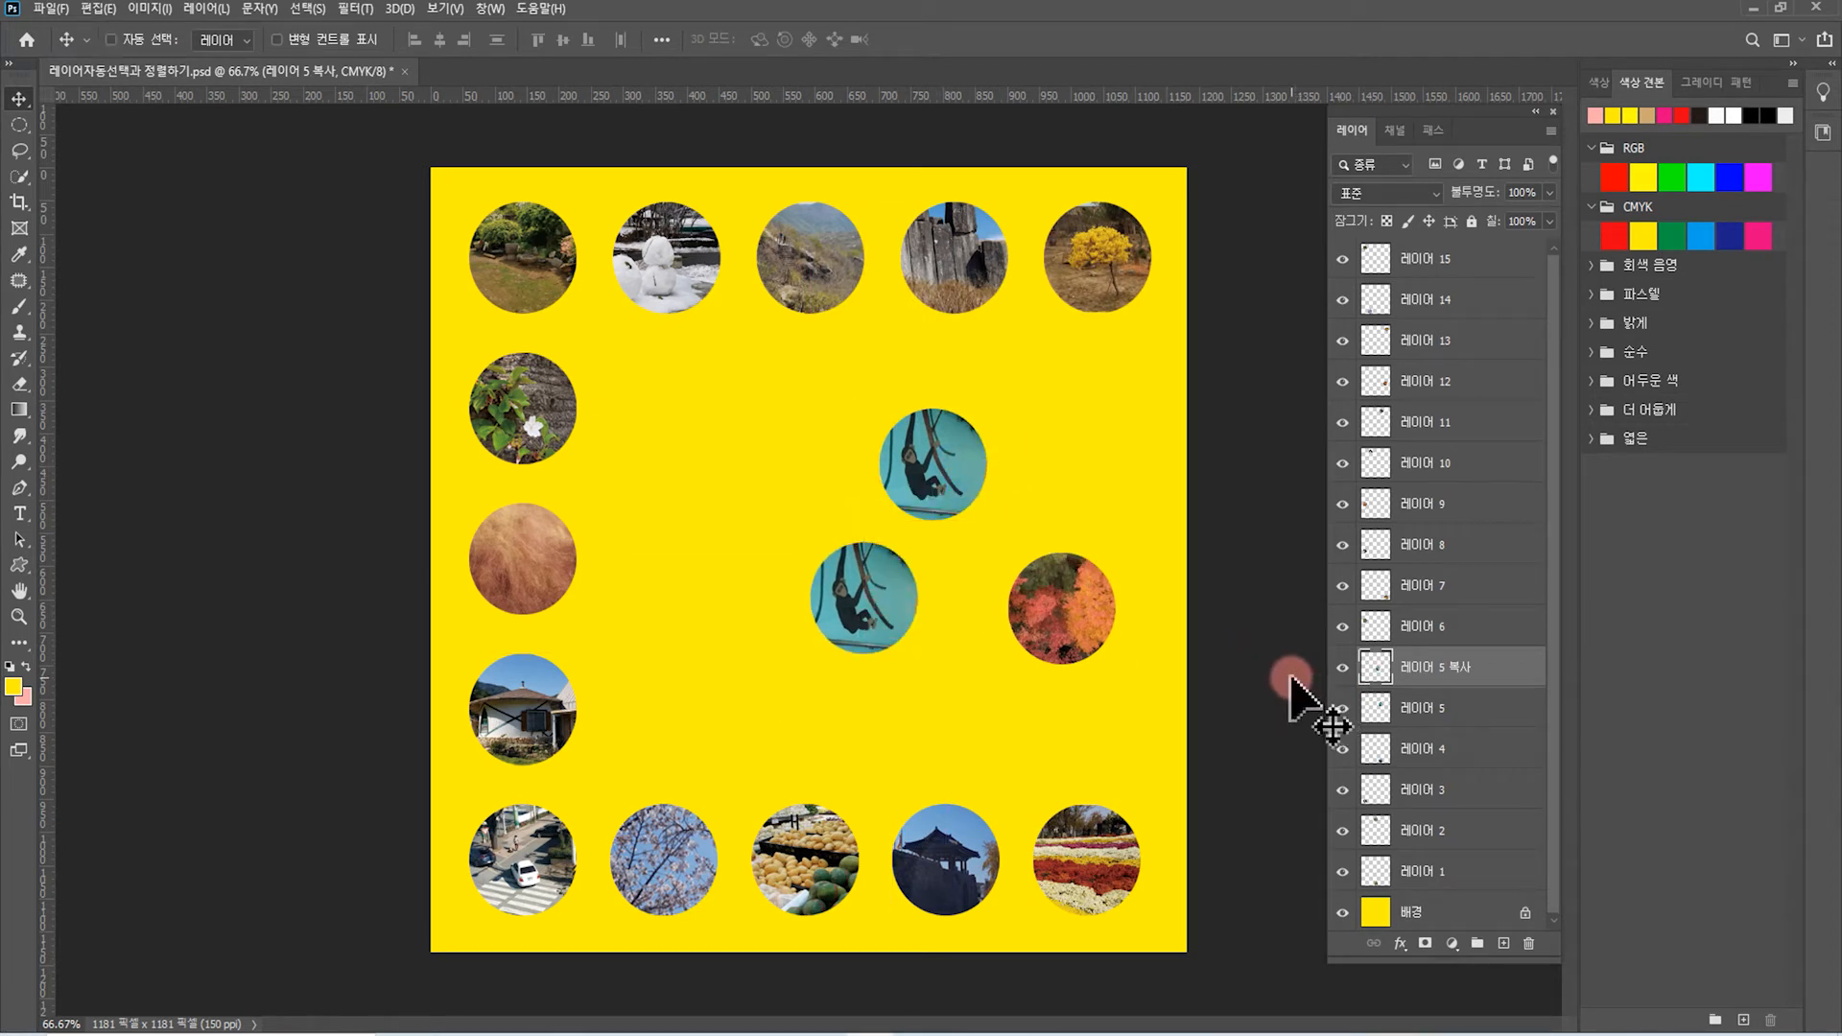
key(ctrl+z)
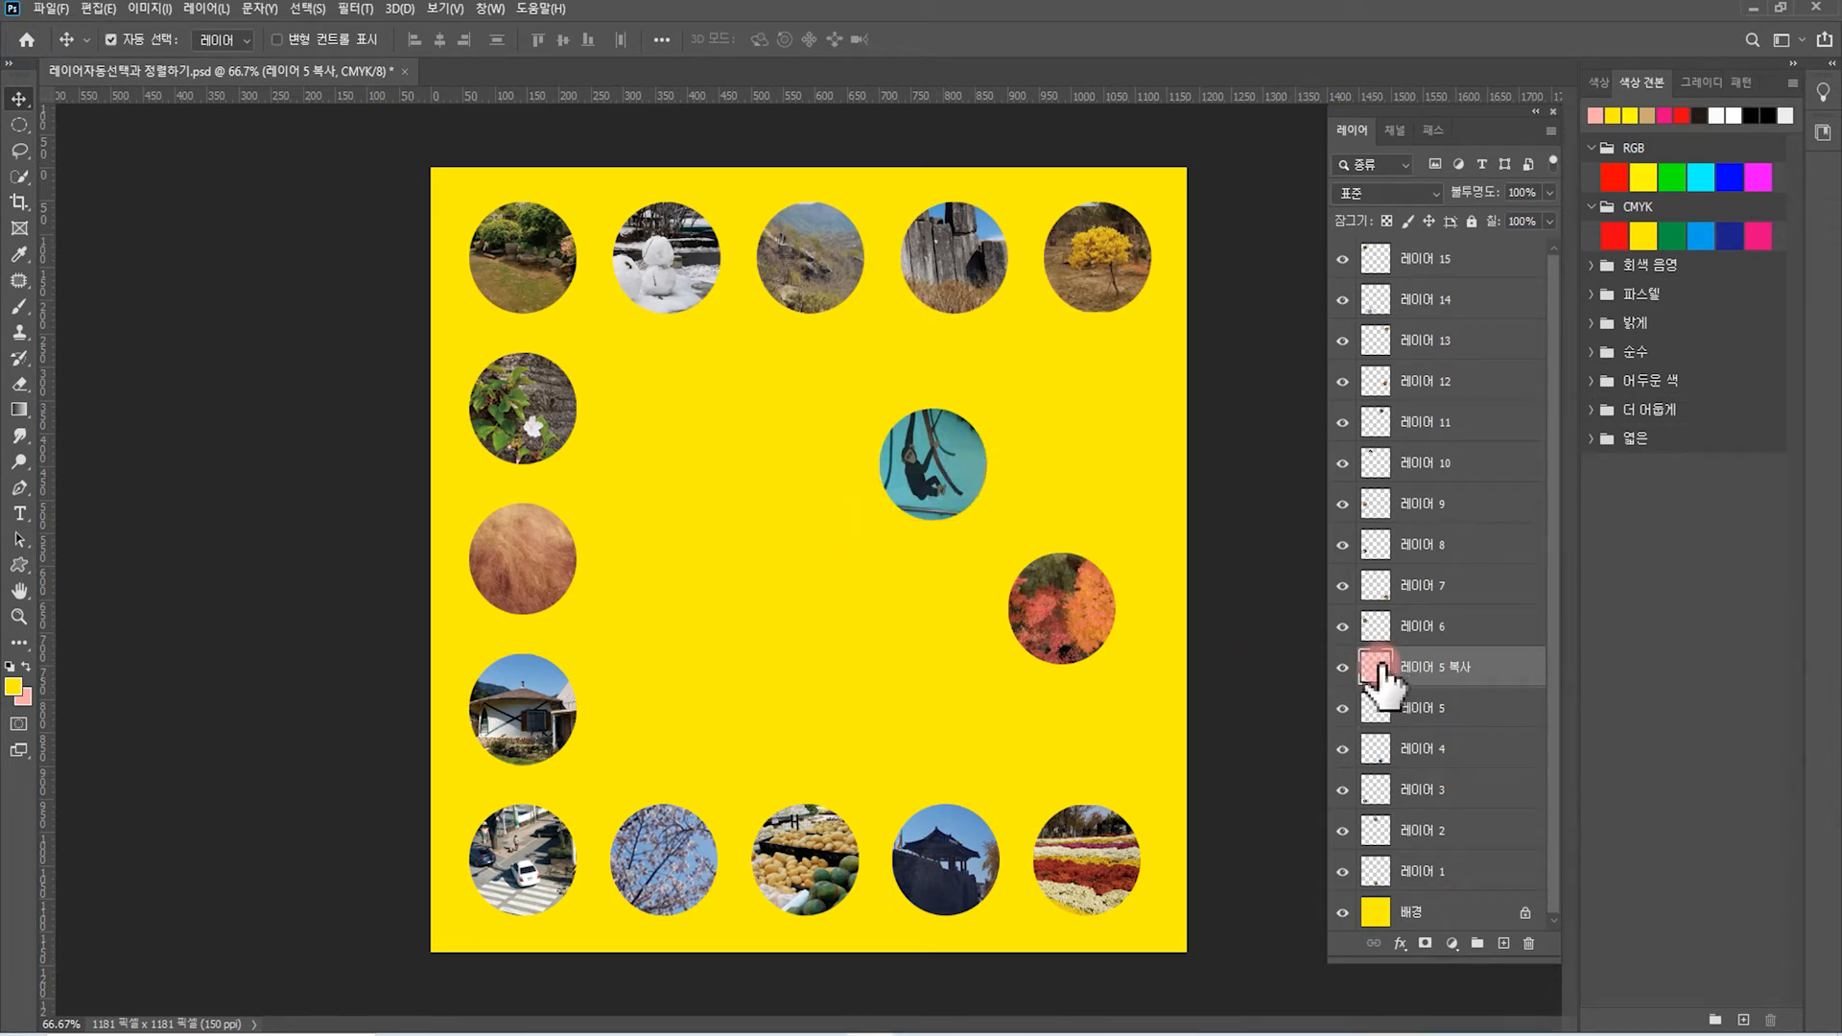
key(ctrl+z)
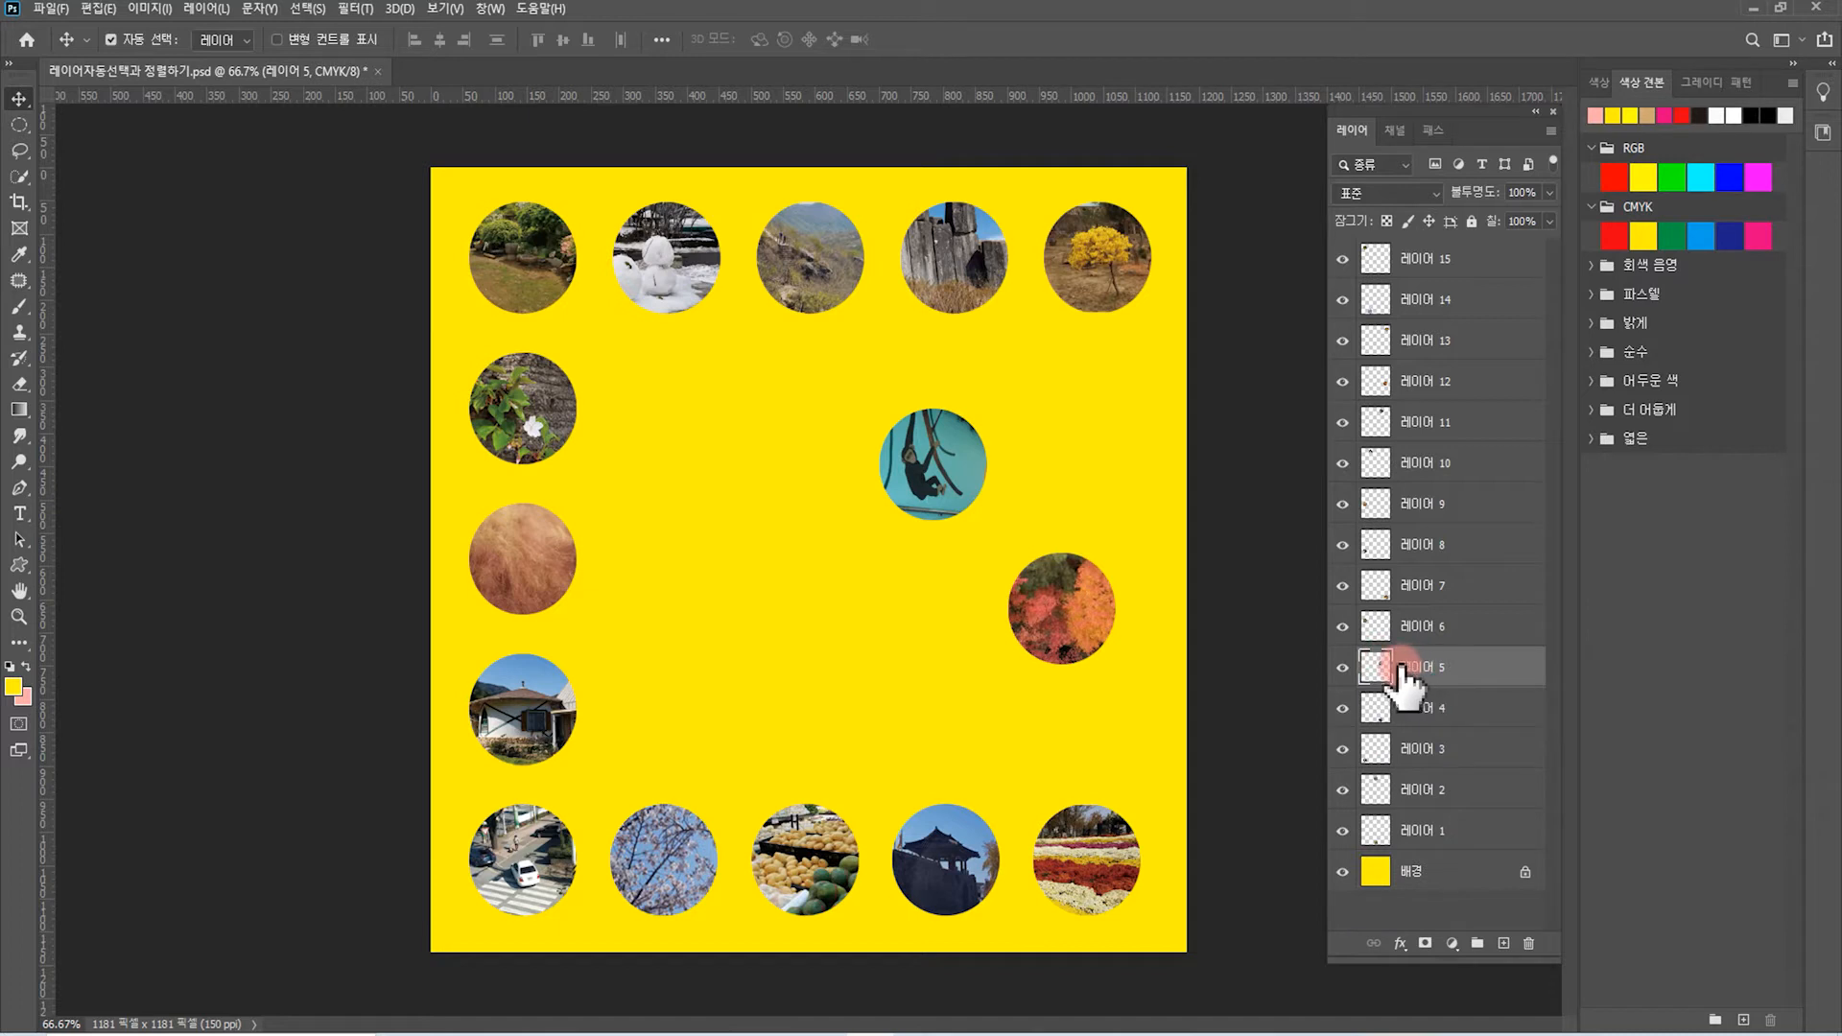
Copy the monkey circle directly on the canvas, place both monkey circles above the autumn-leaves circle, and select the five right-column circles
drag(966, 481, 890, 584)
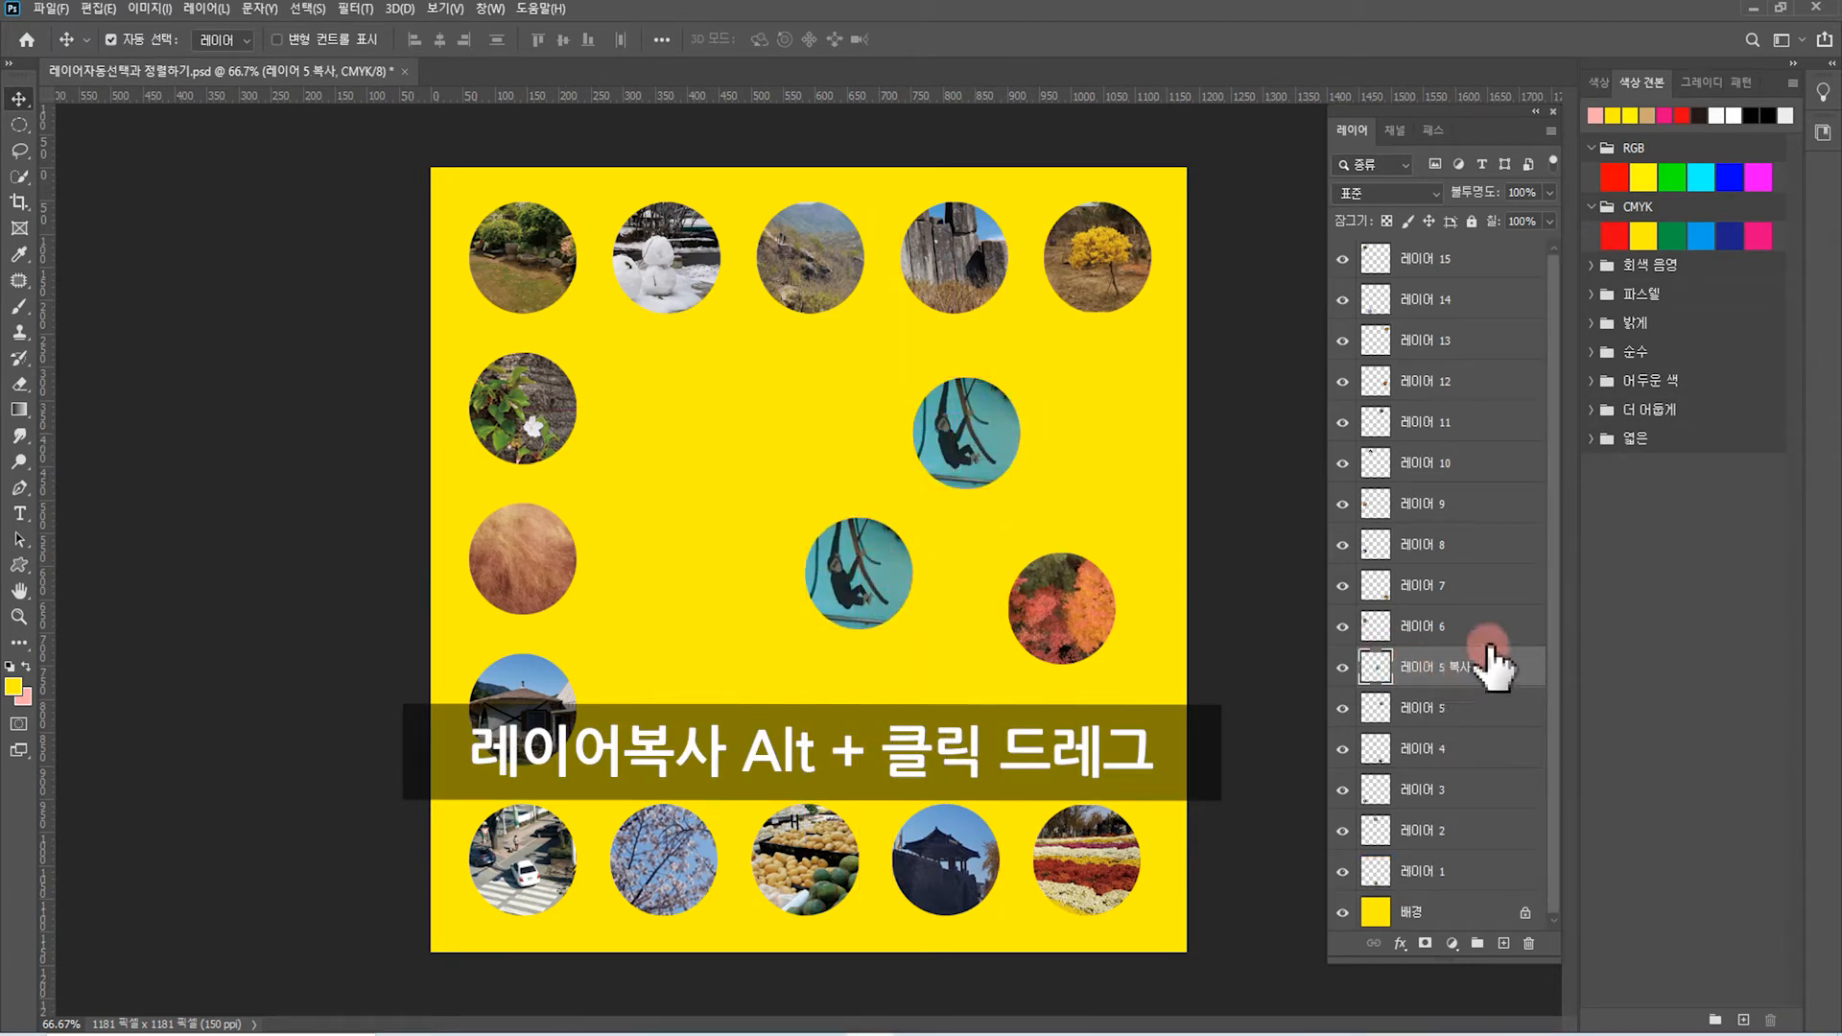
drag(876, 592, 1060, 584)
drag(1029, 214, 1169, 869)
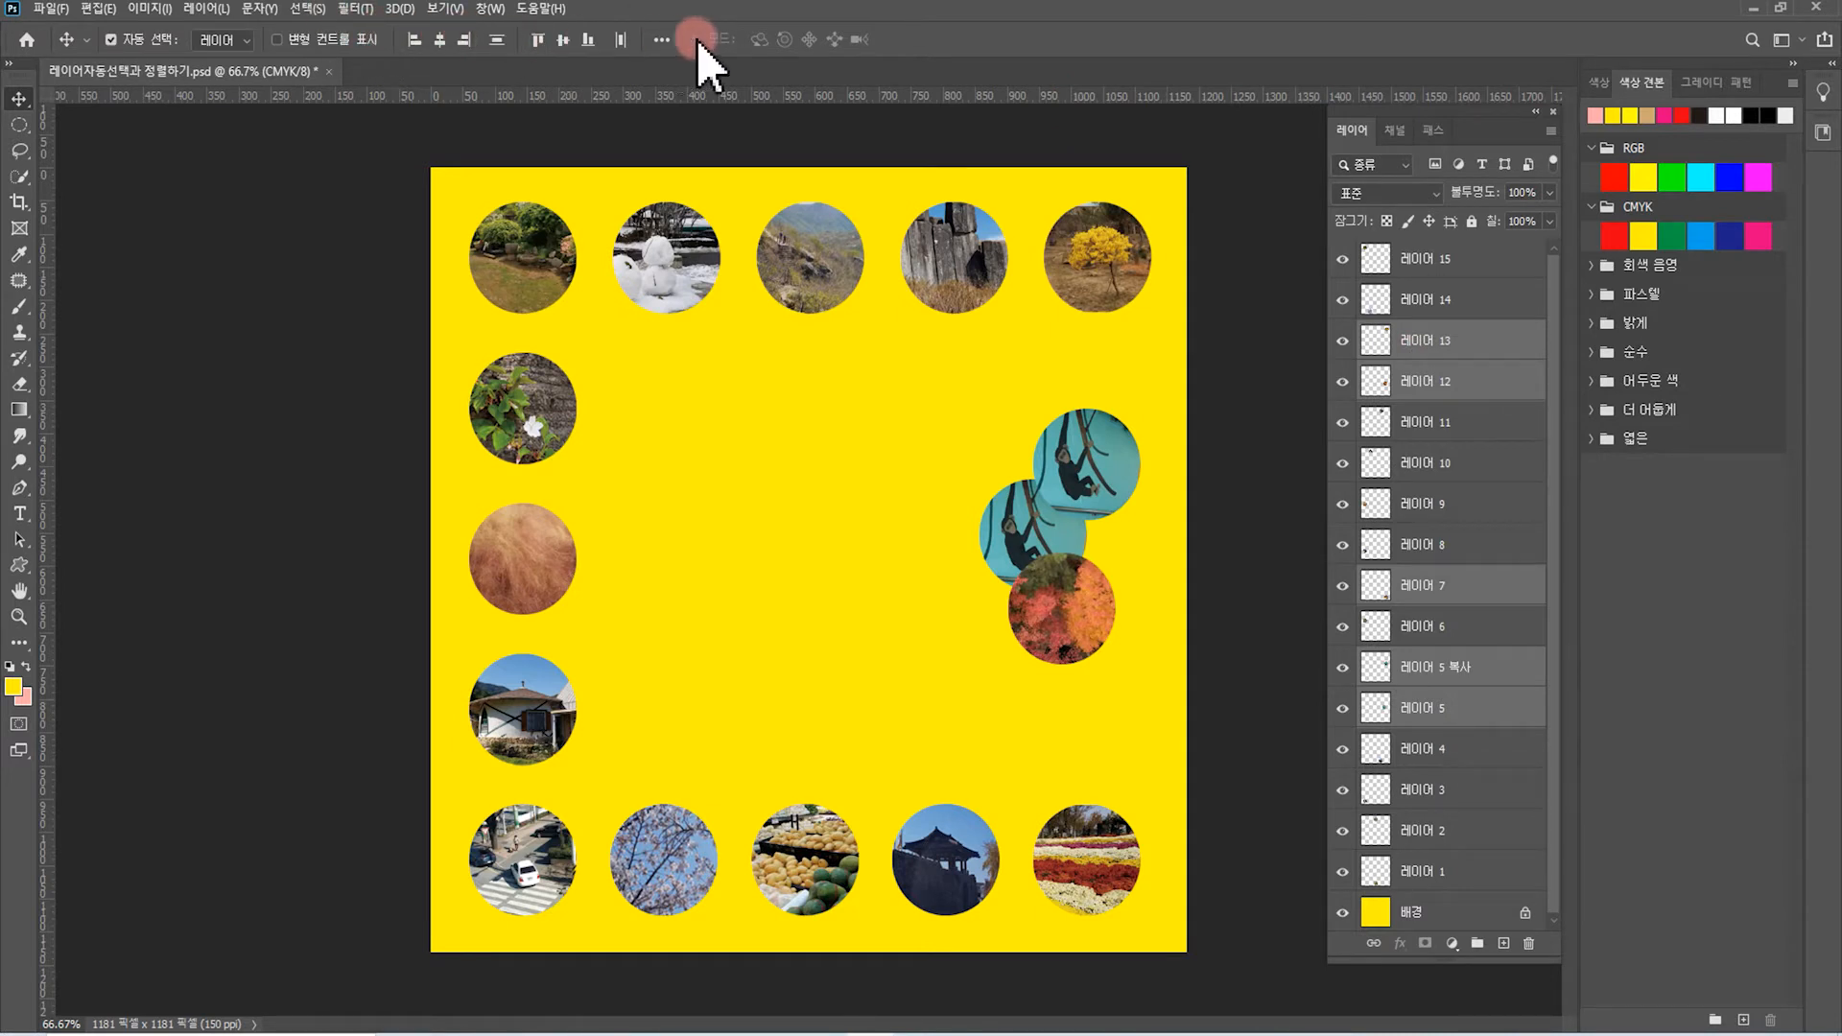
Align the right-column circles by their right edges, distribute them evenly by vertical centers, and clear the selection
click(661, 41)
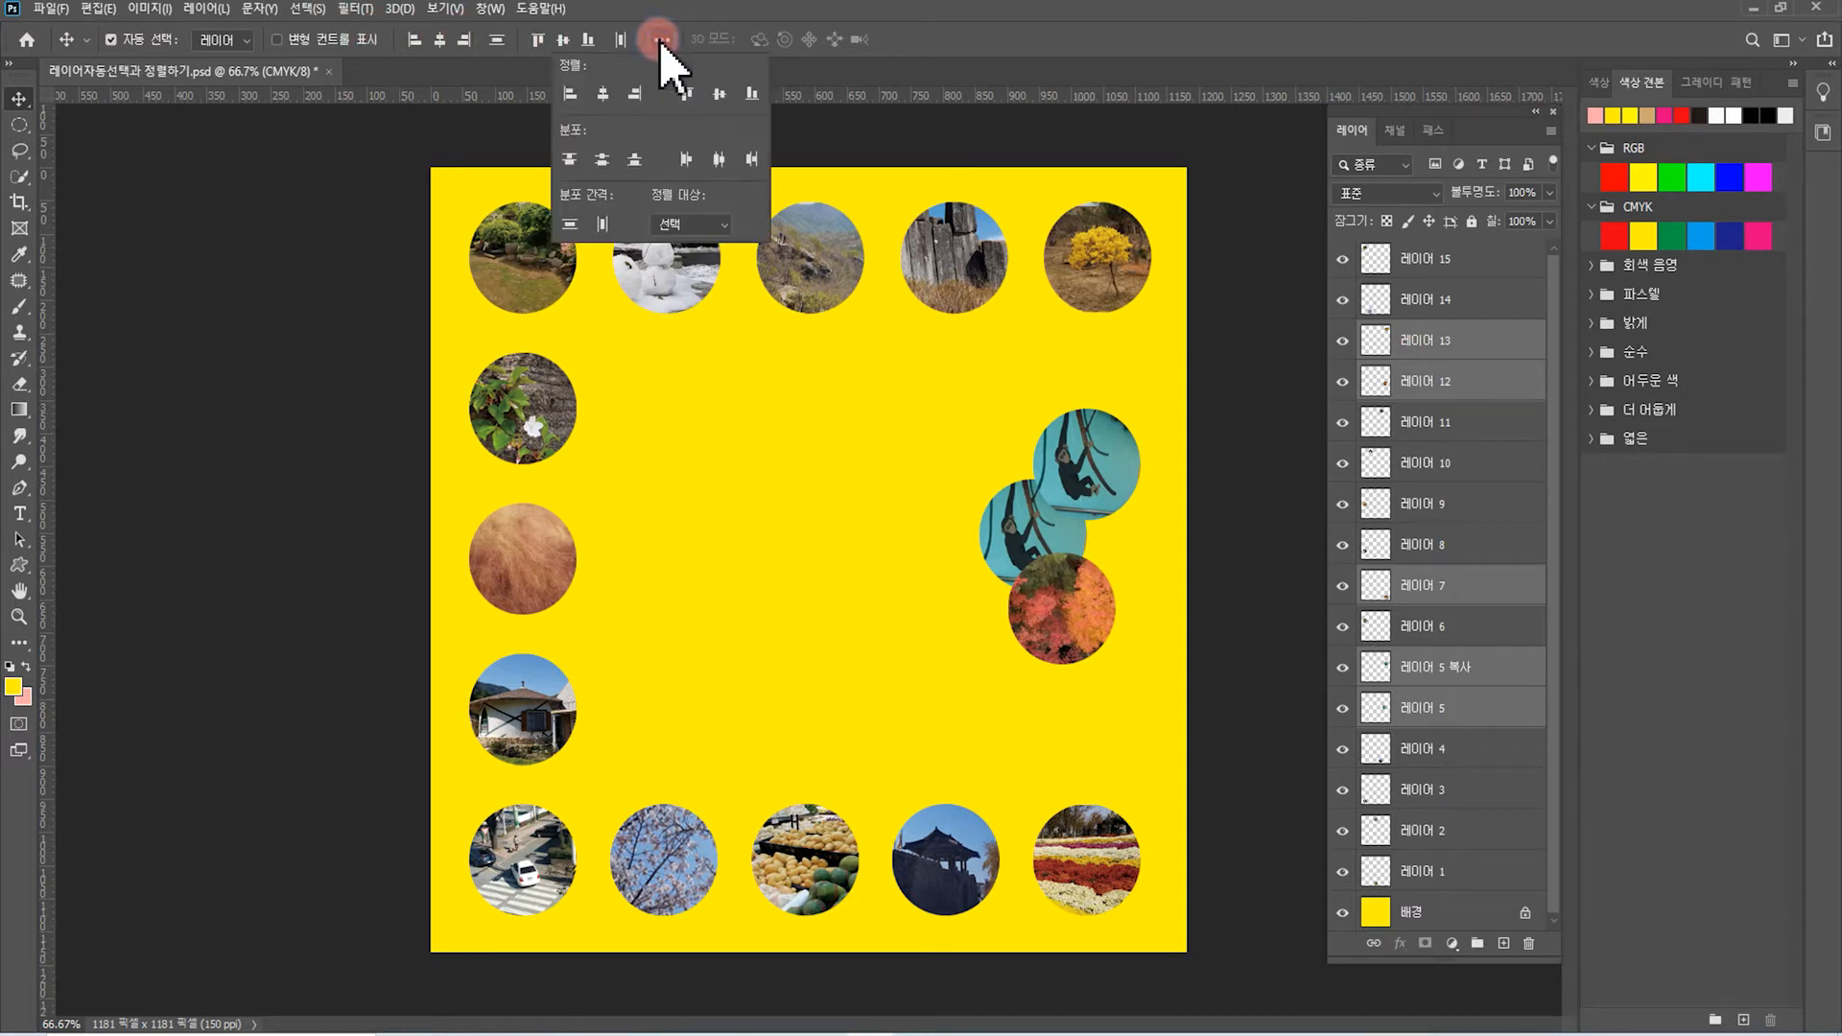
click(635, 93)
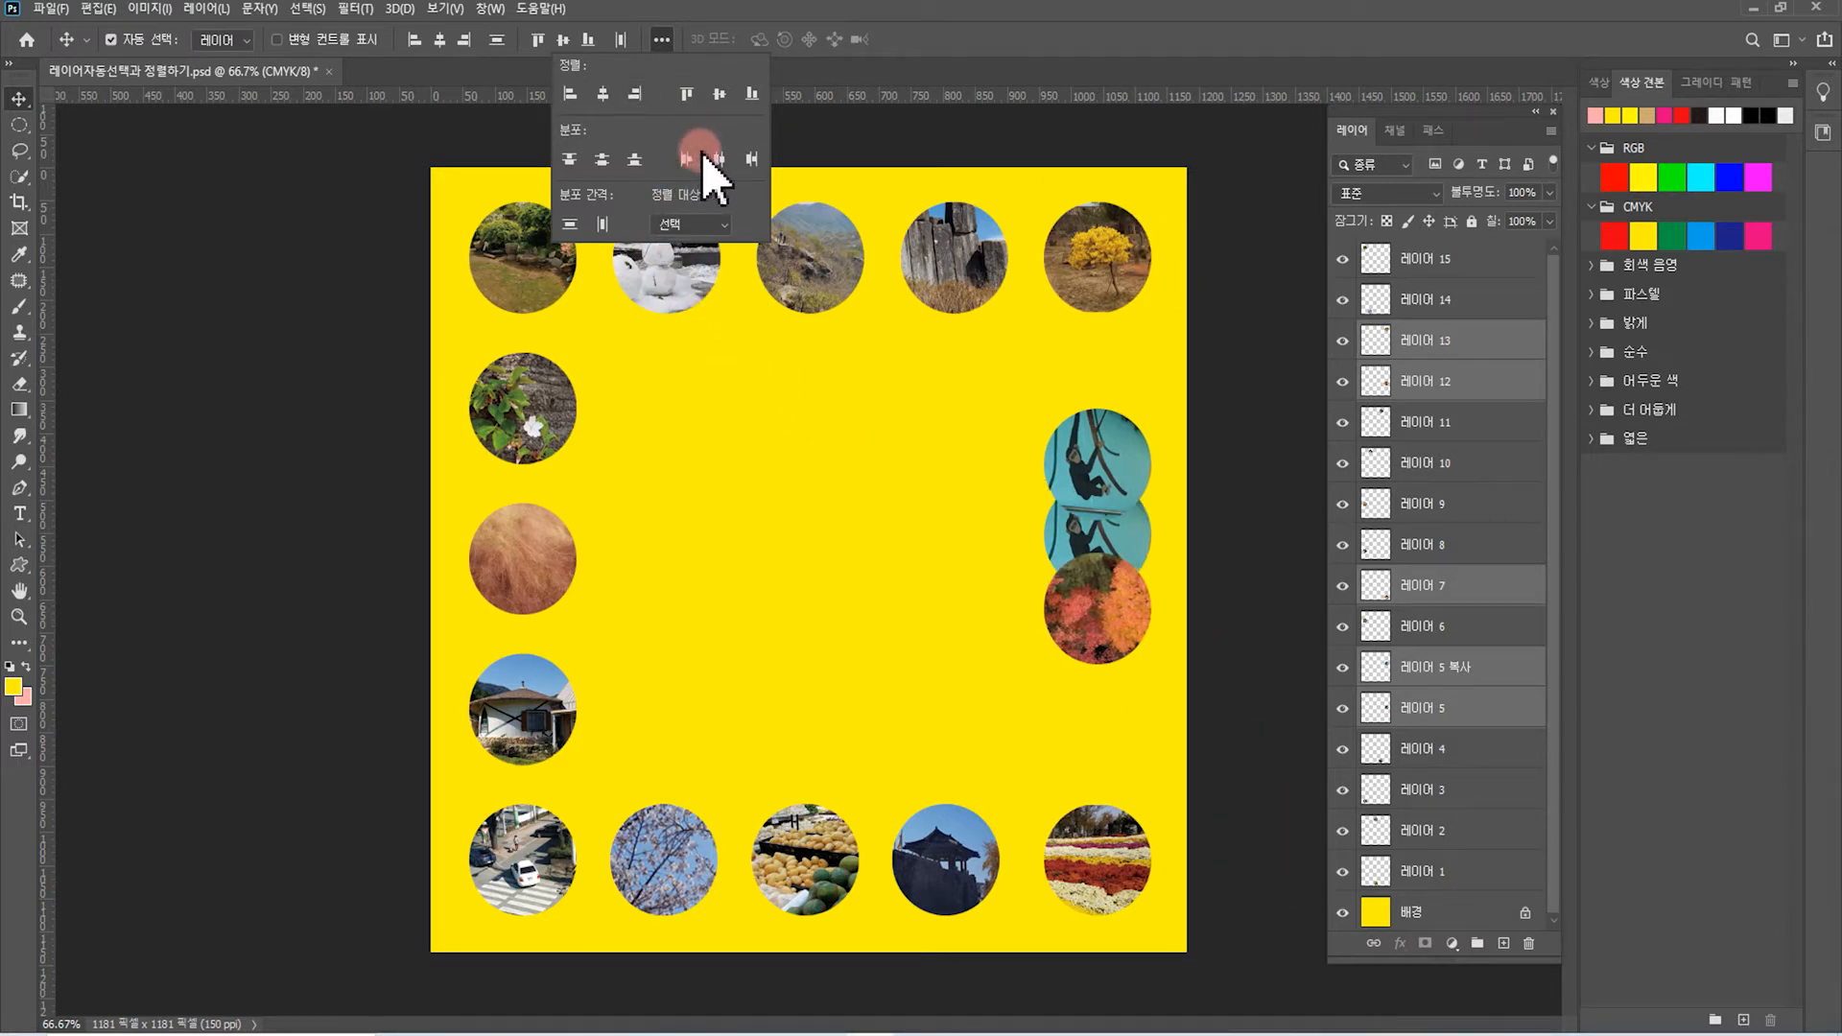
click(605, 159)
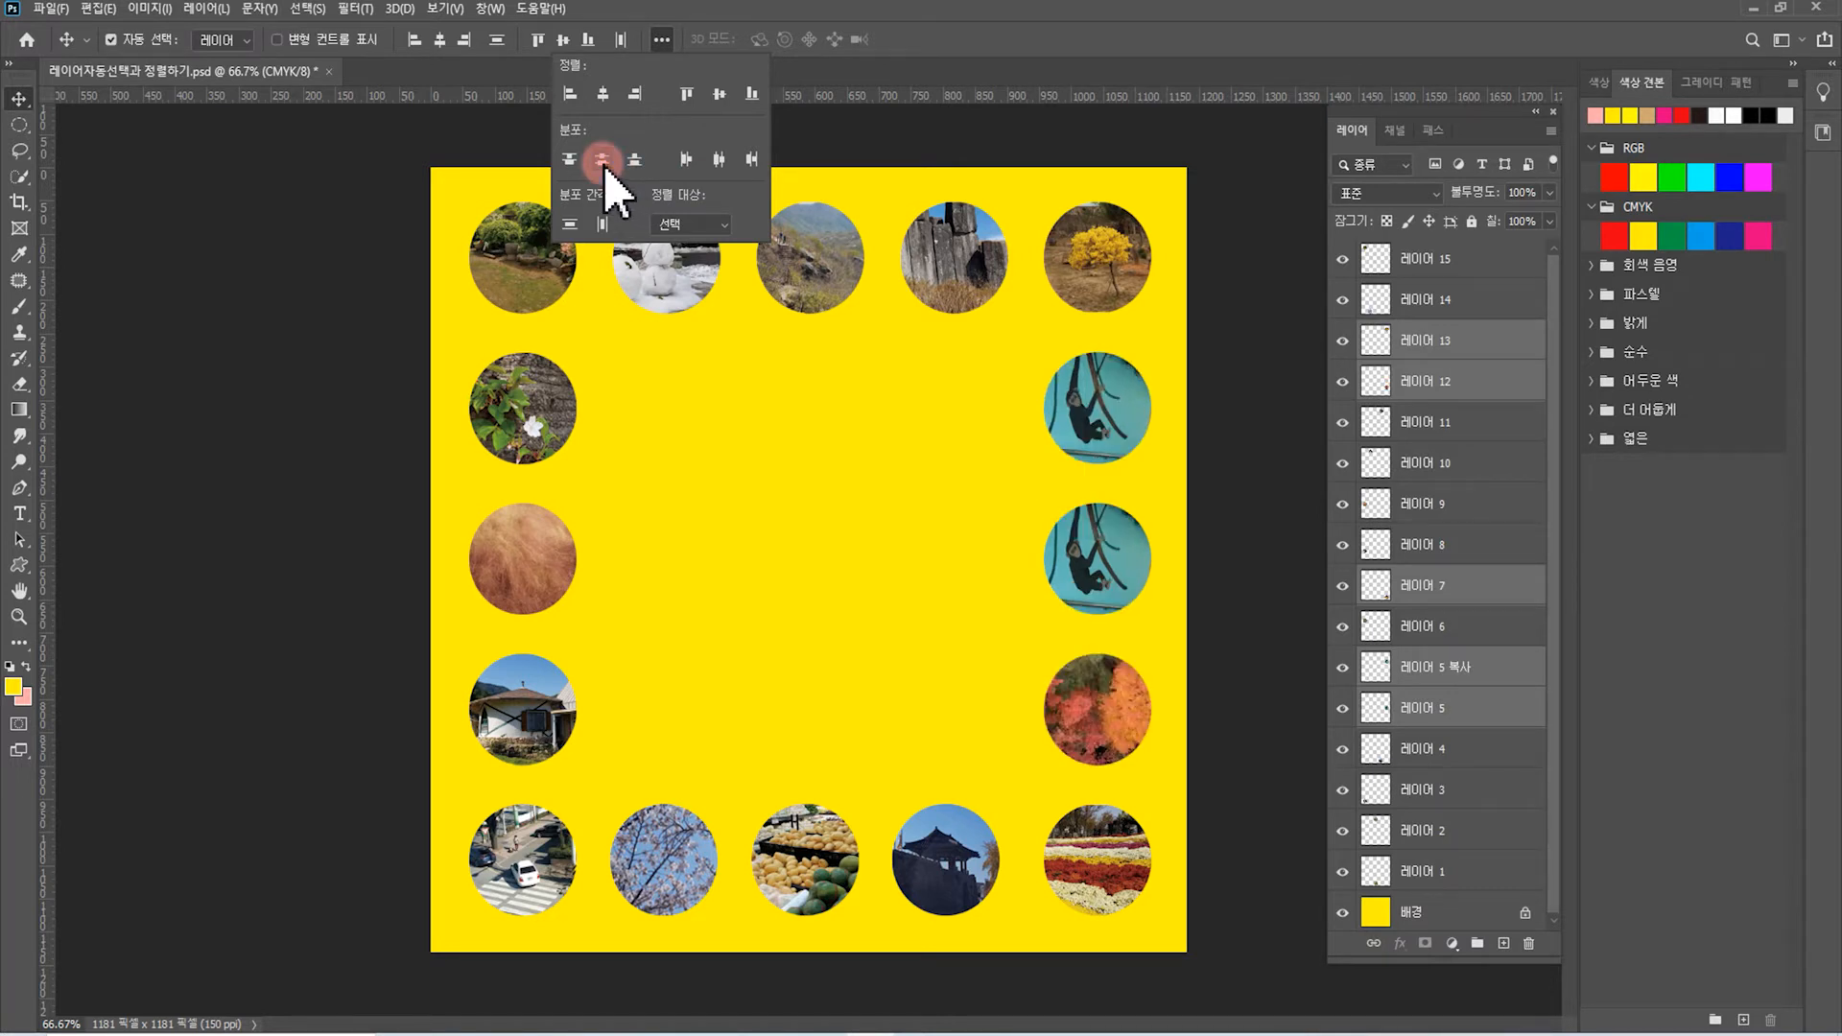
click(909, 513)
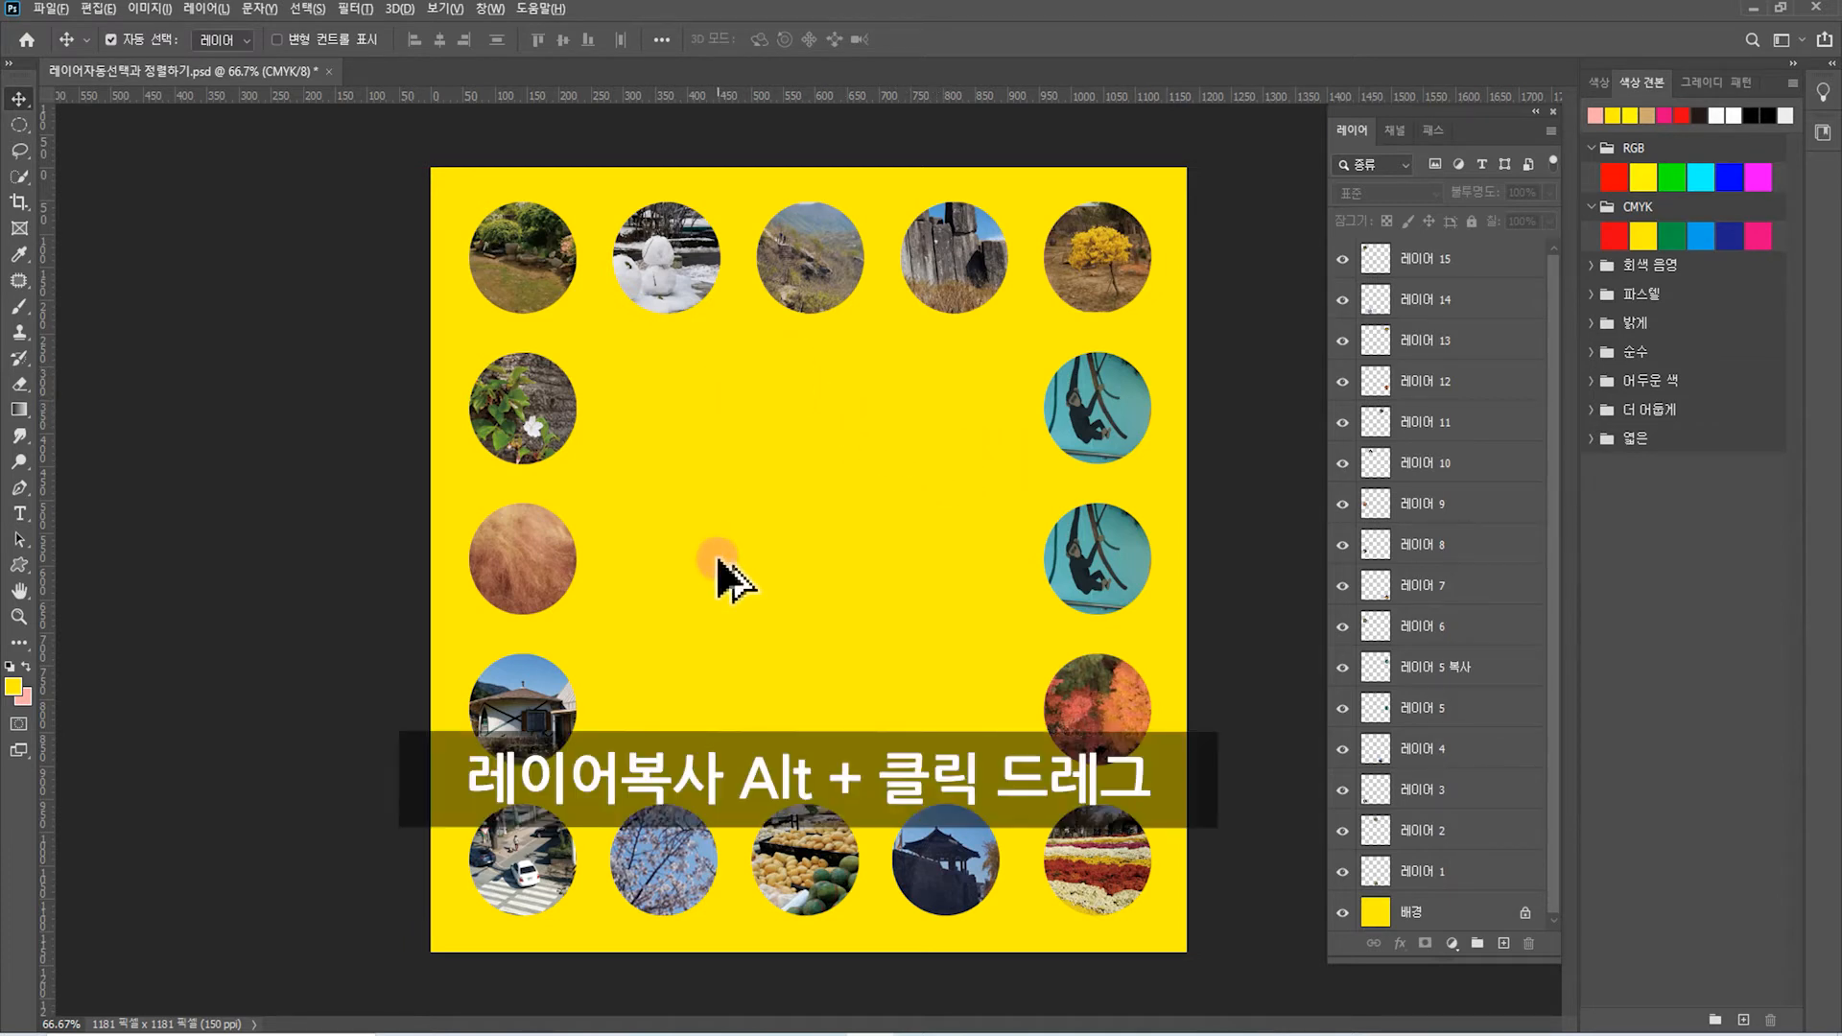
Copy the house, melon-market and pavilion circles directly on the canvas into the empty middle of the second row
drag(573, 717, 722, 424)
drag(822, 892, 824, 495)
drag(959, 868, 911, 416)
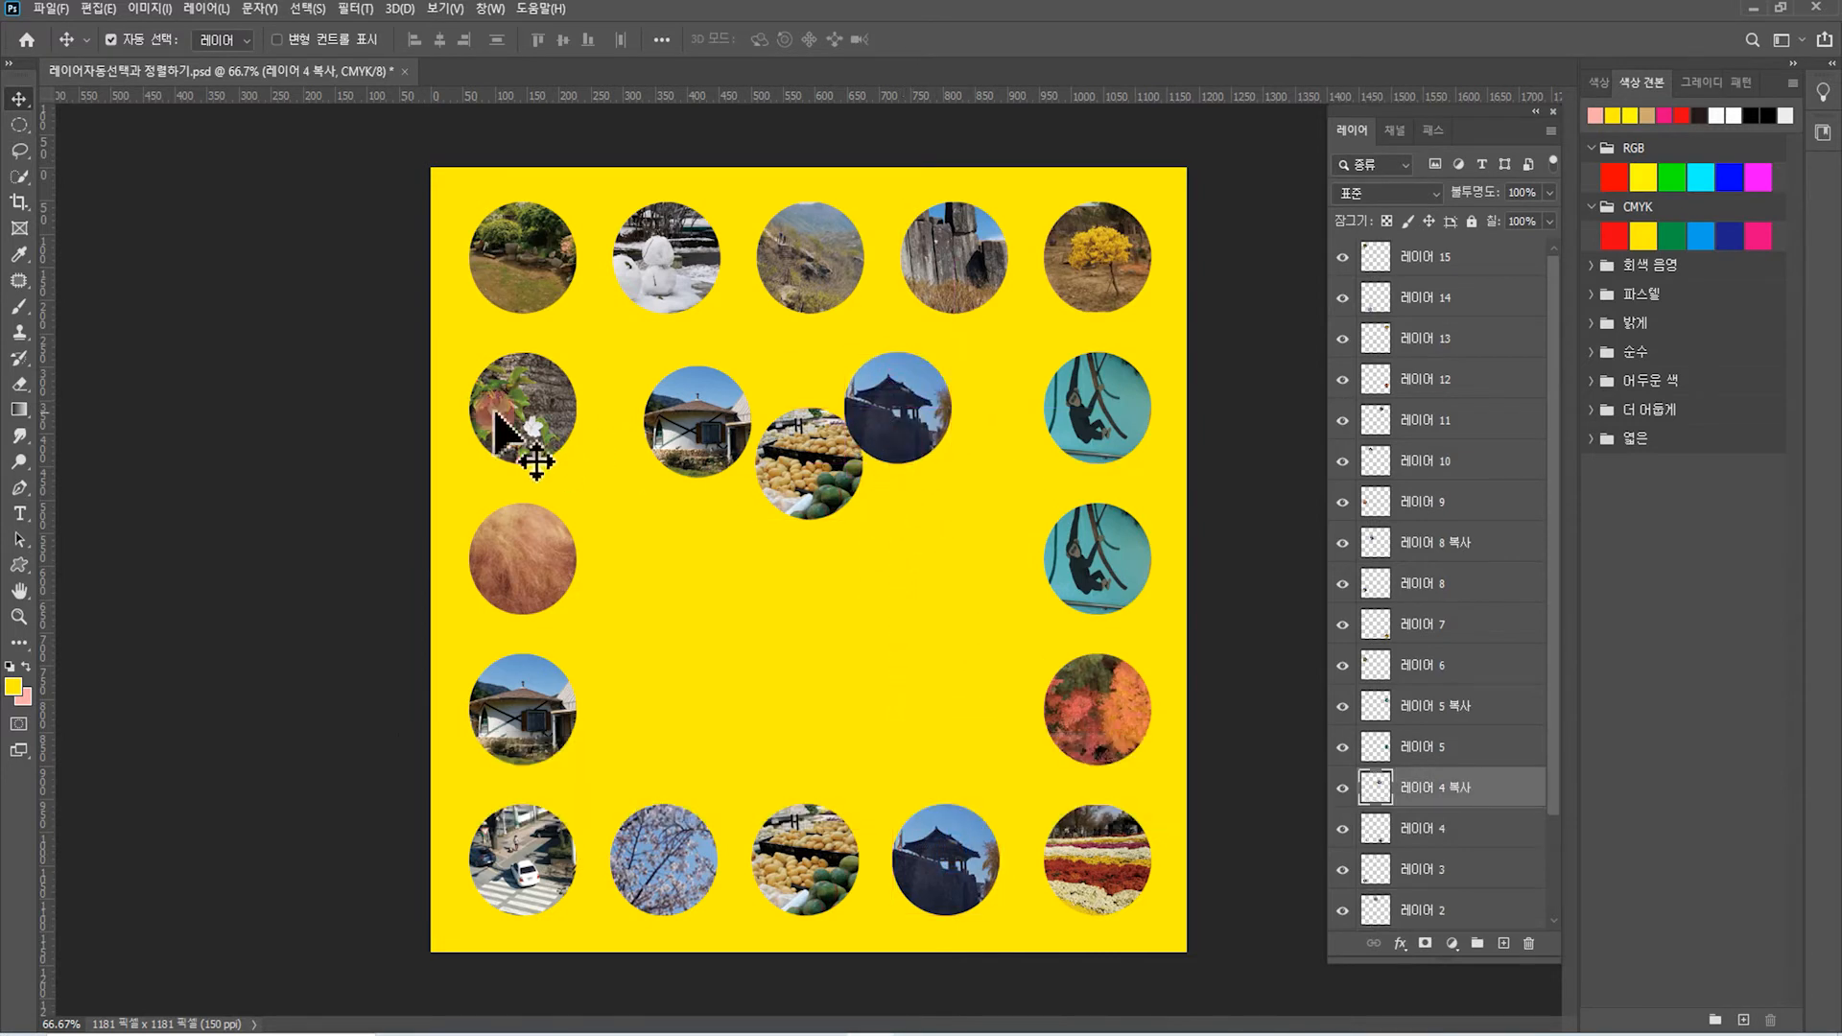
Align the five second-row circles by their top edges, distribute them evenly by horizontal centers, and clear the selection
drag(447, 351, 1164, 477)
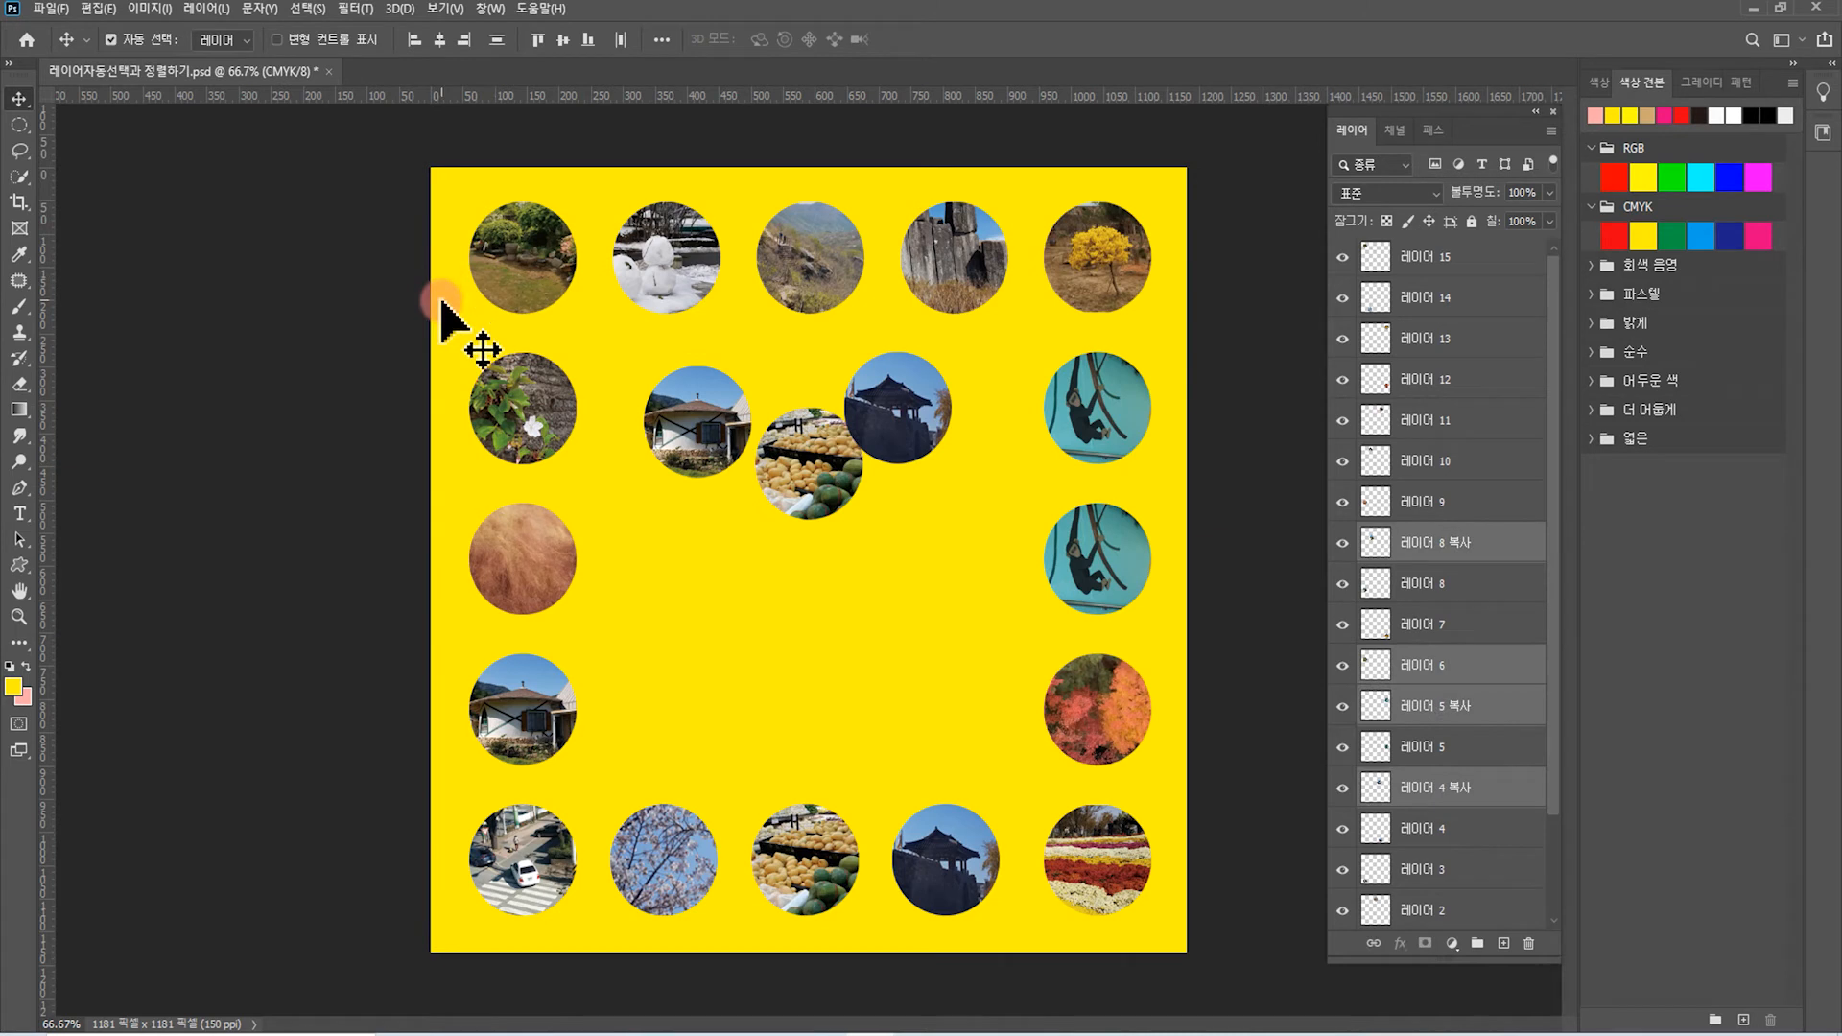
click(661, 39)
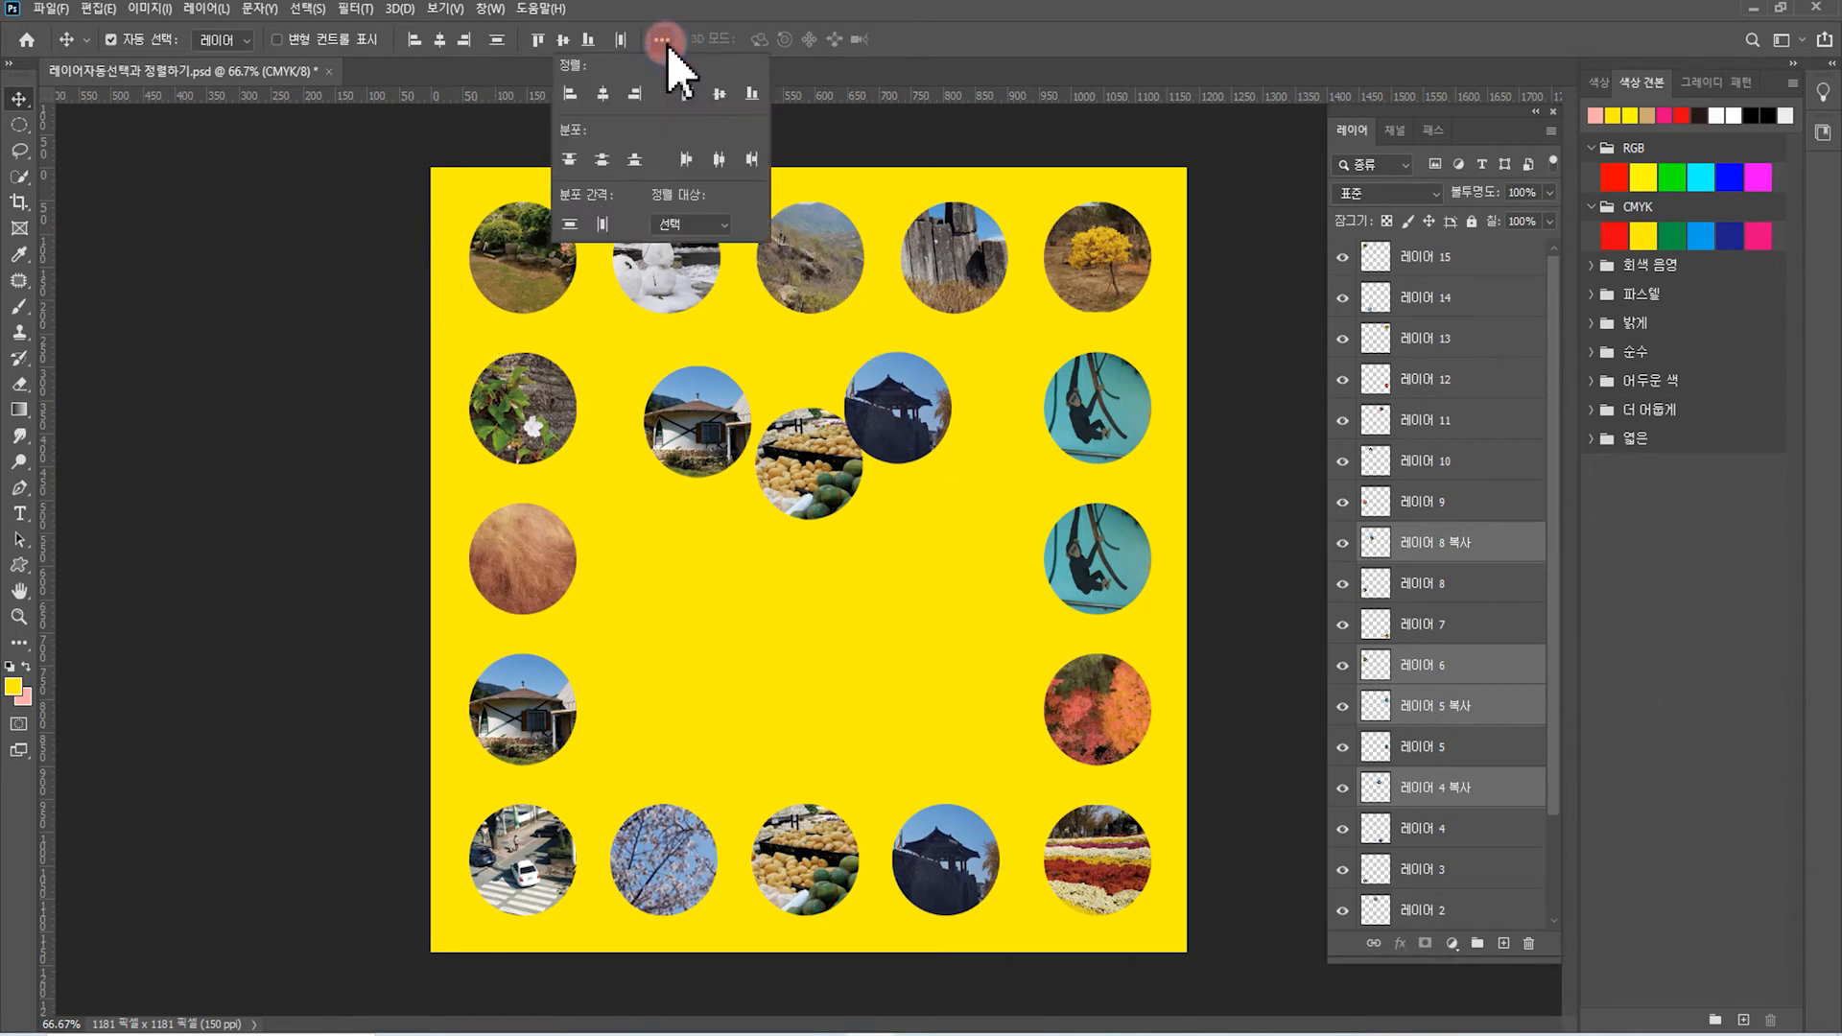
click(687, 94)
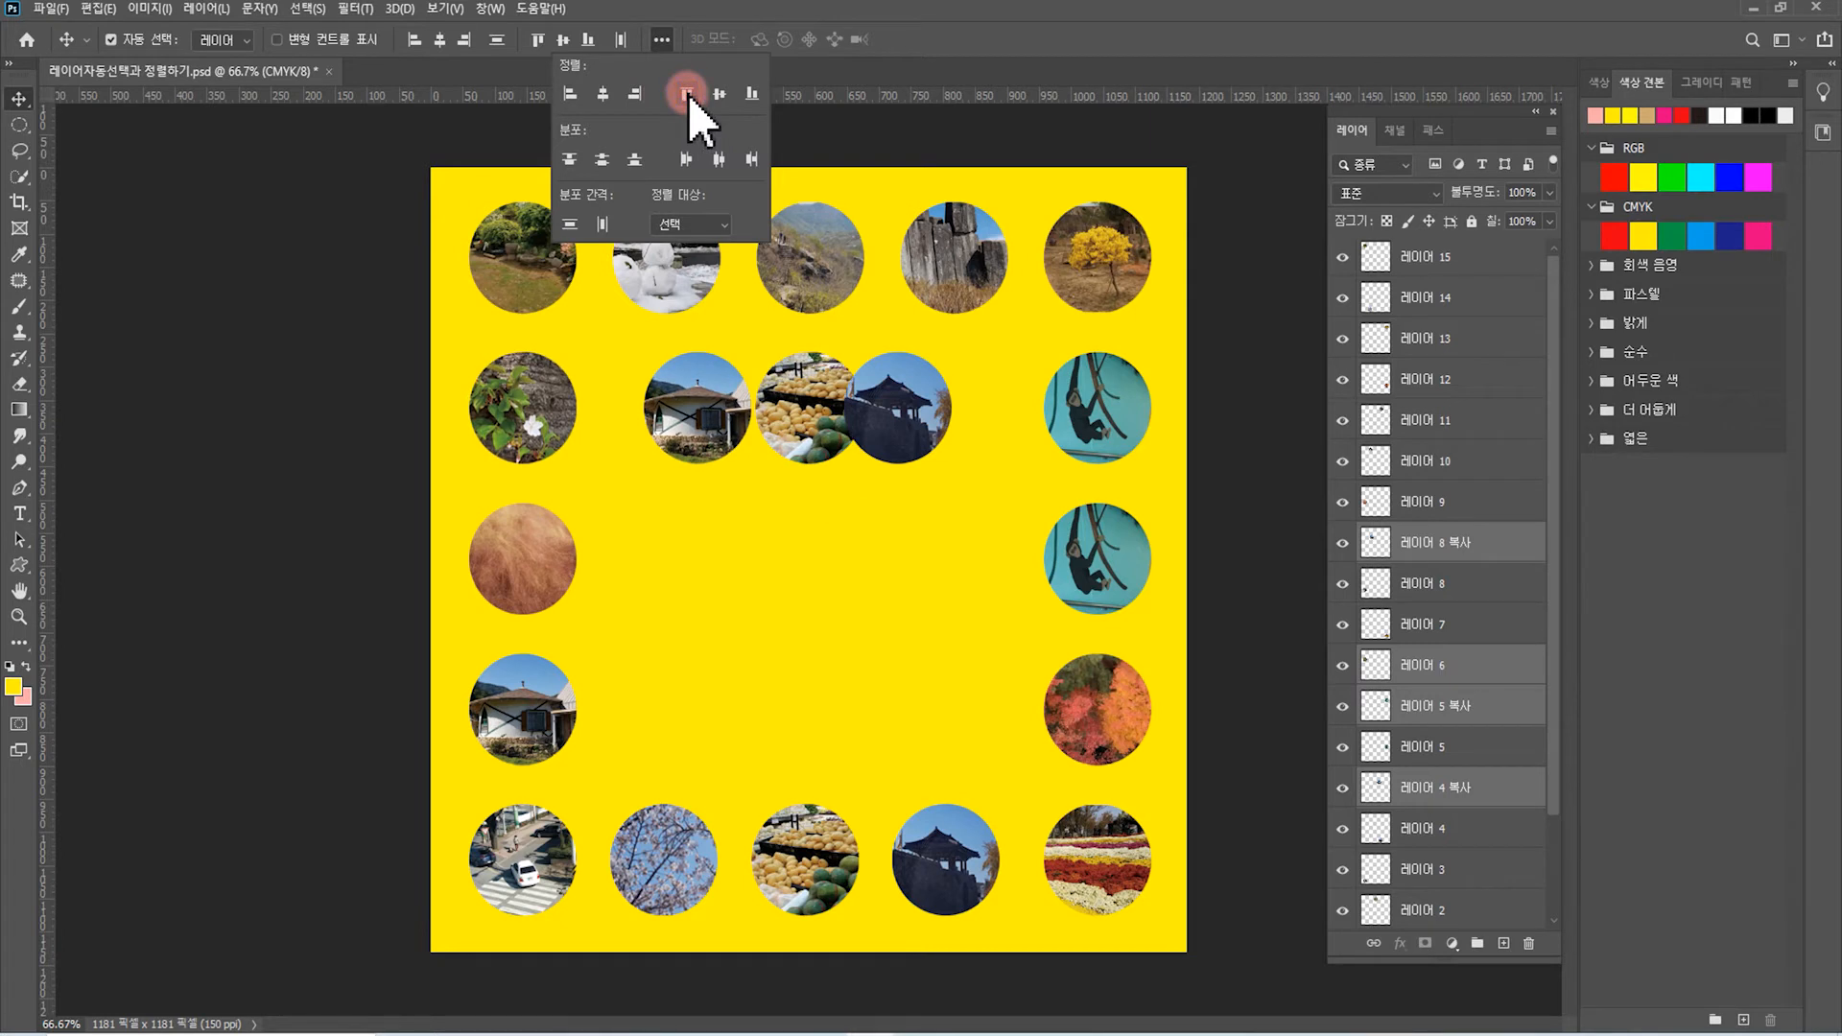
click(719, 160)
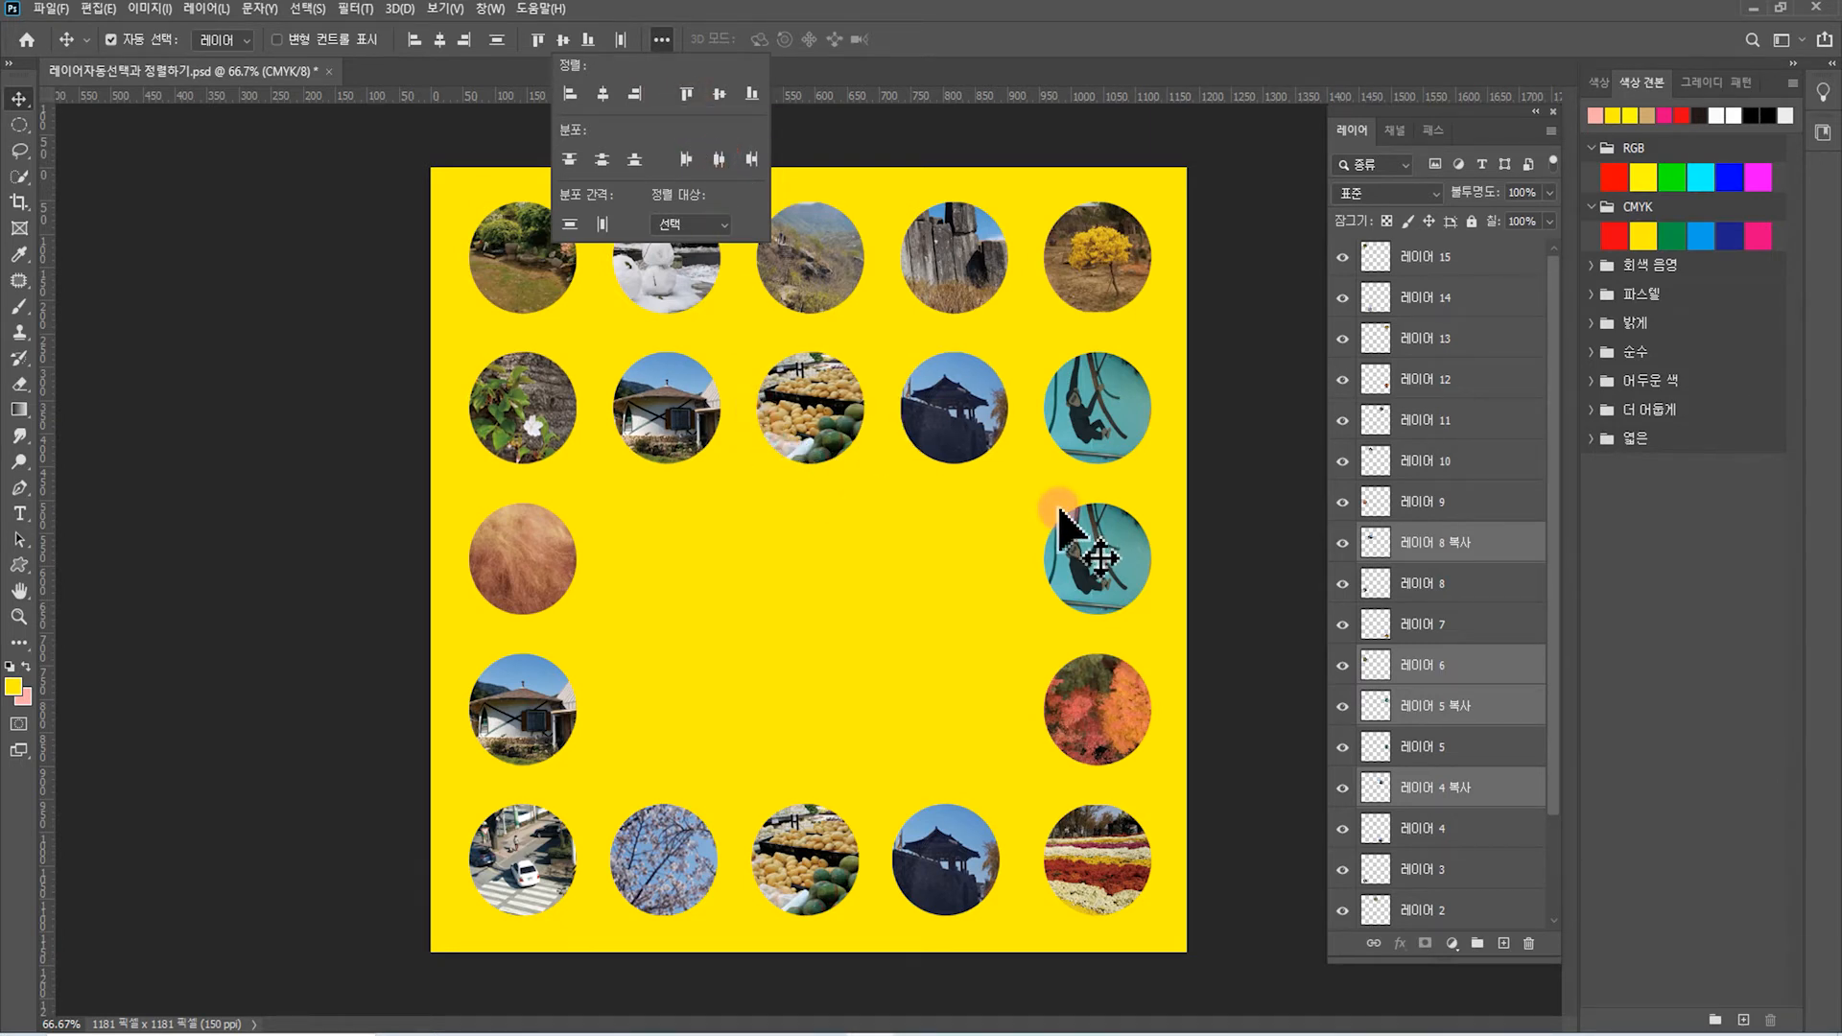
click(912, 547)
click(911, 546)
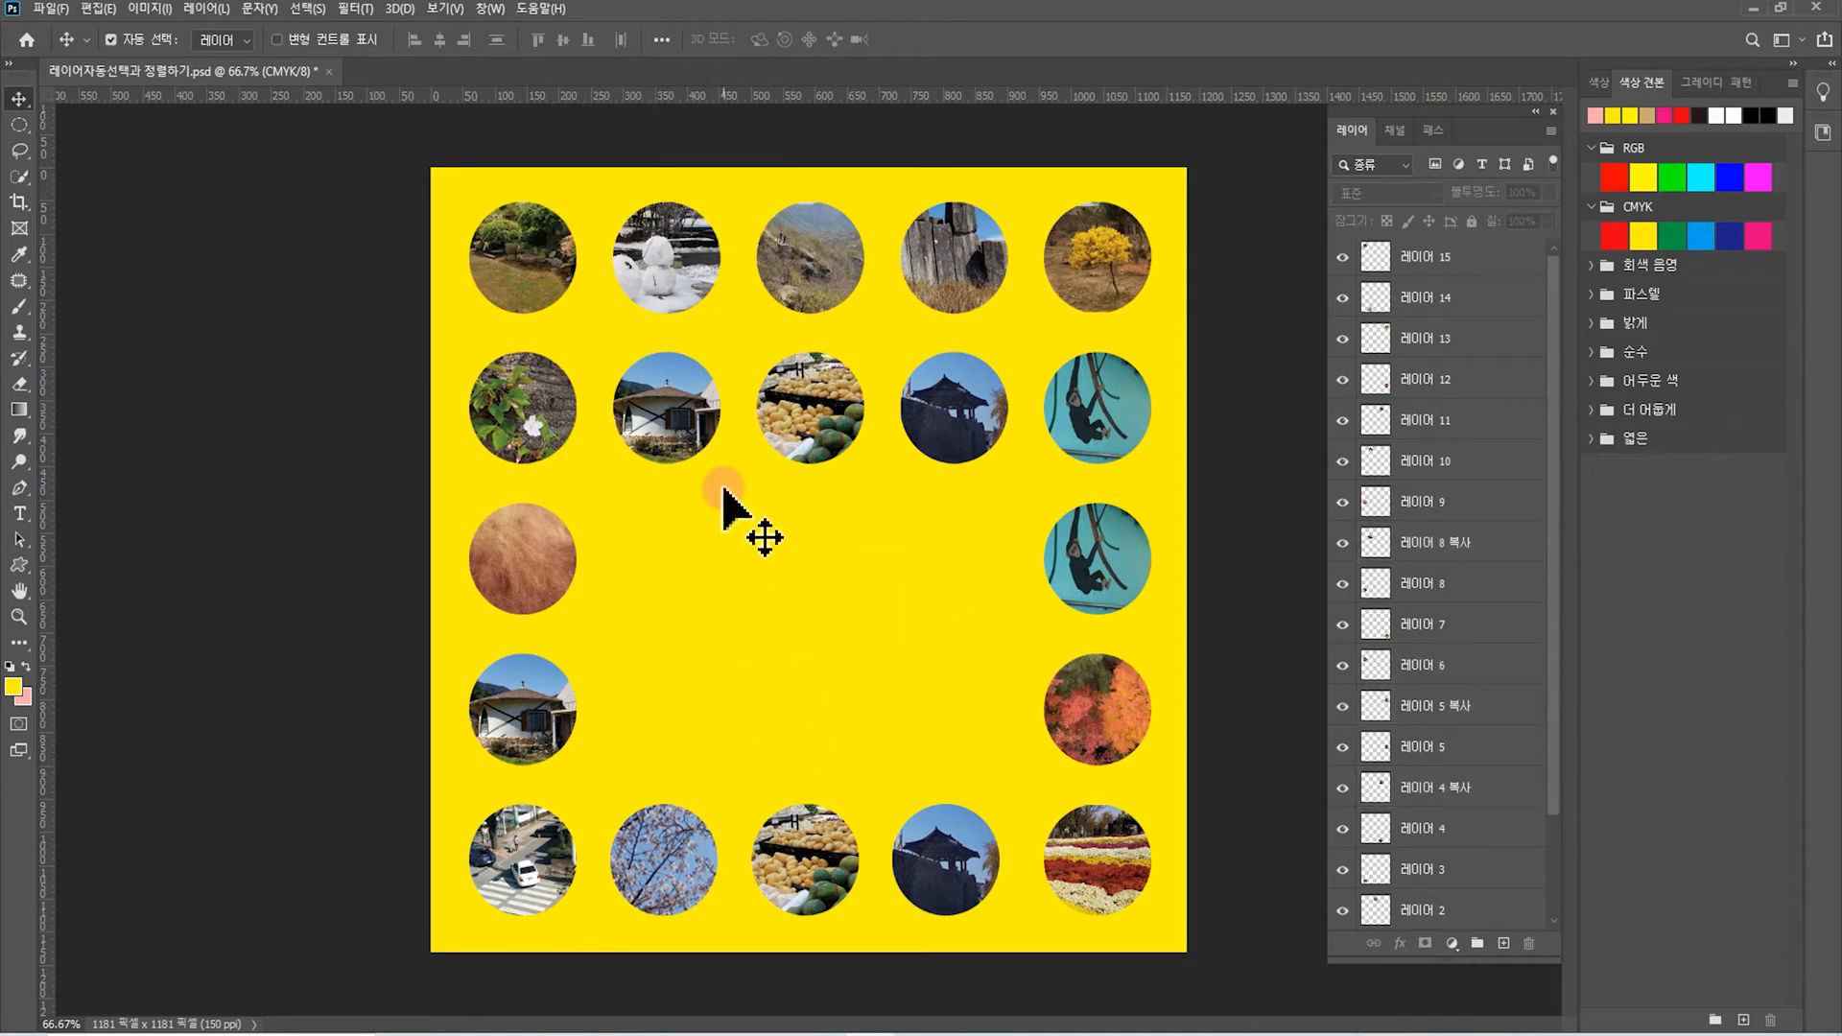
Copy the mountain, fence and yellow-tree circles from the top row into the empty middle of the third row
drag(802, 296, 658, 581)
drag(935, 306, 753, 591)
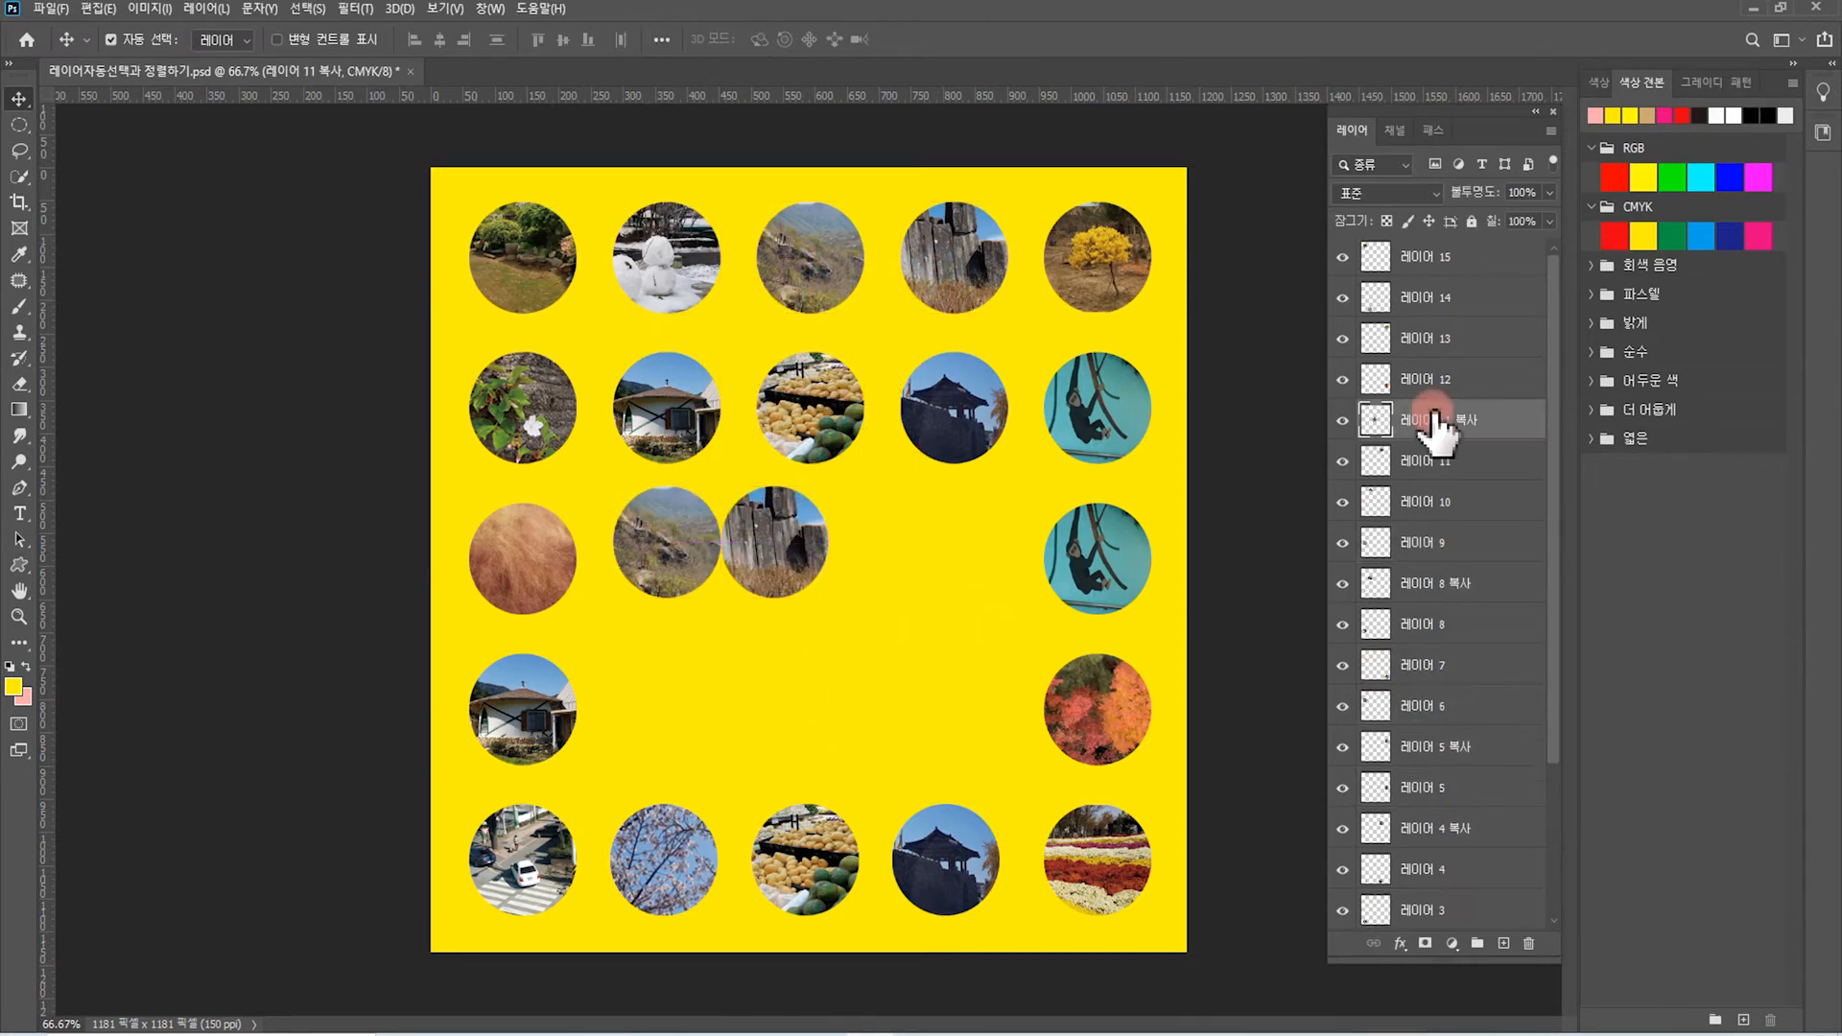
drag(1093, 288, 1007, 599)
Try aligning the five third-row circles by their top edges, and undo the alignment
drag(445, 516, 1172, 597)
click(661, 39)
click(687, 93)
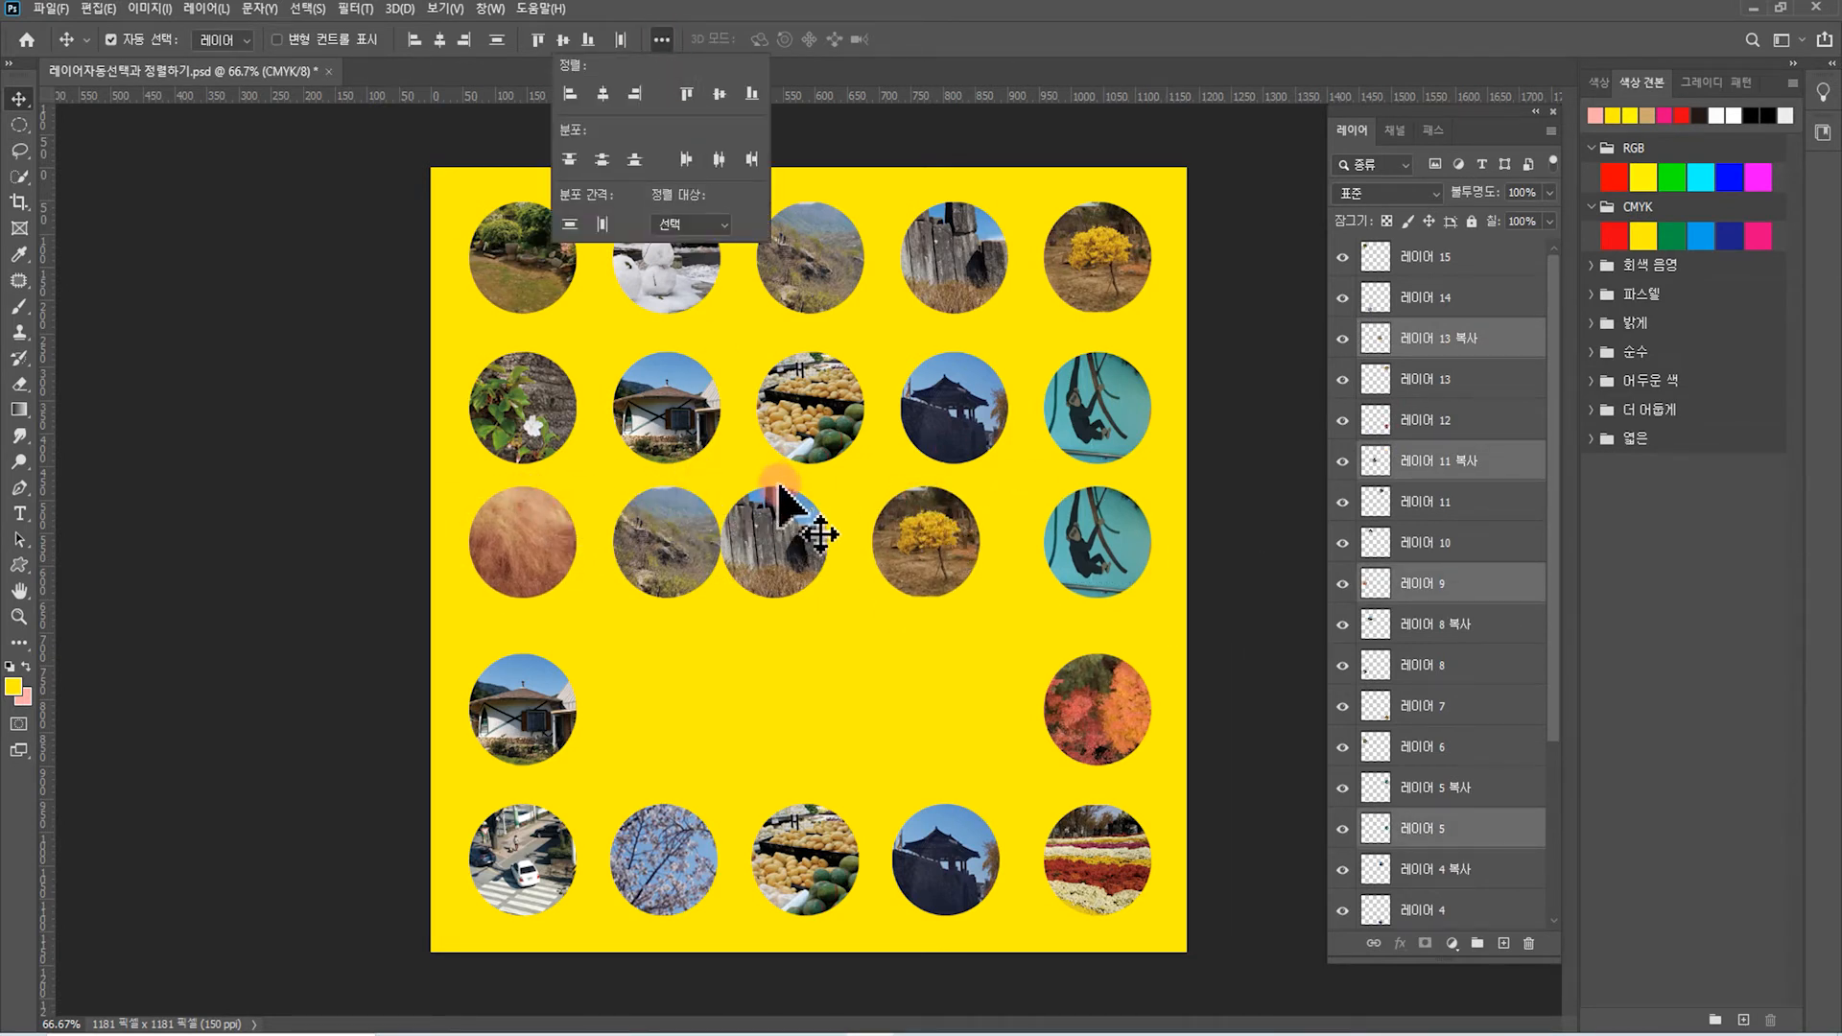
key(ctrl+z)
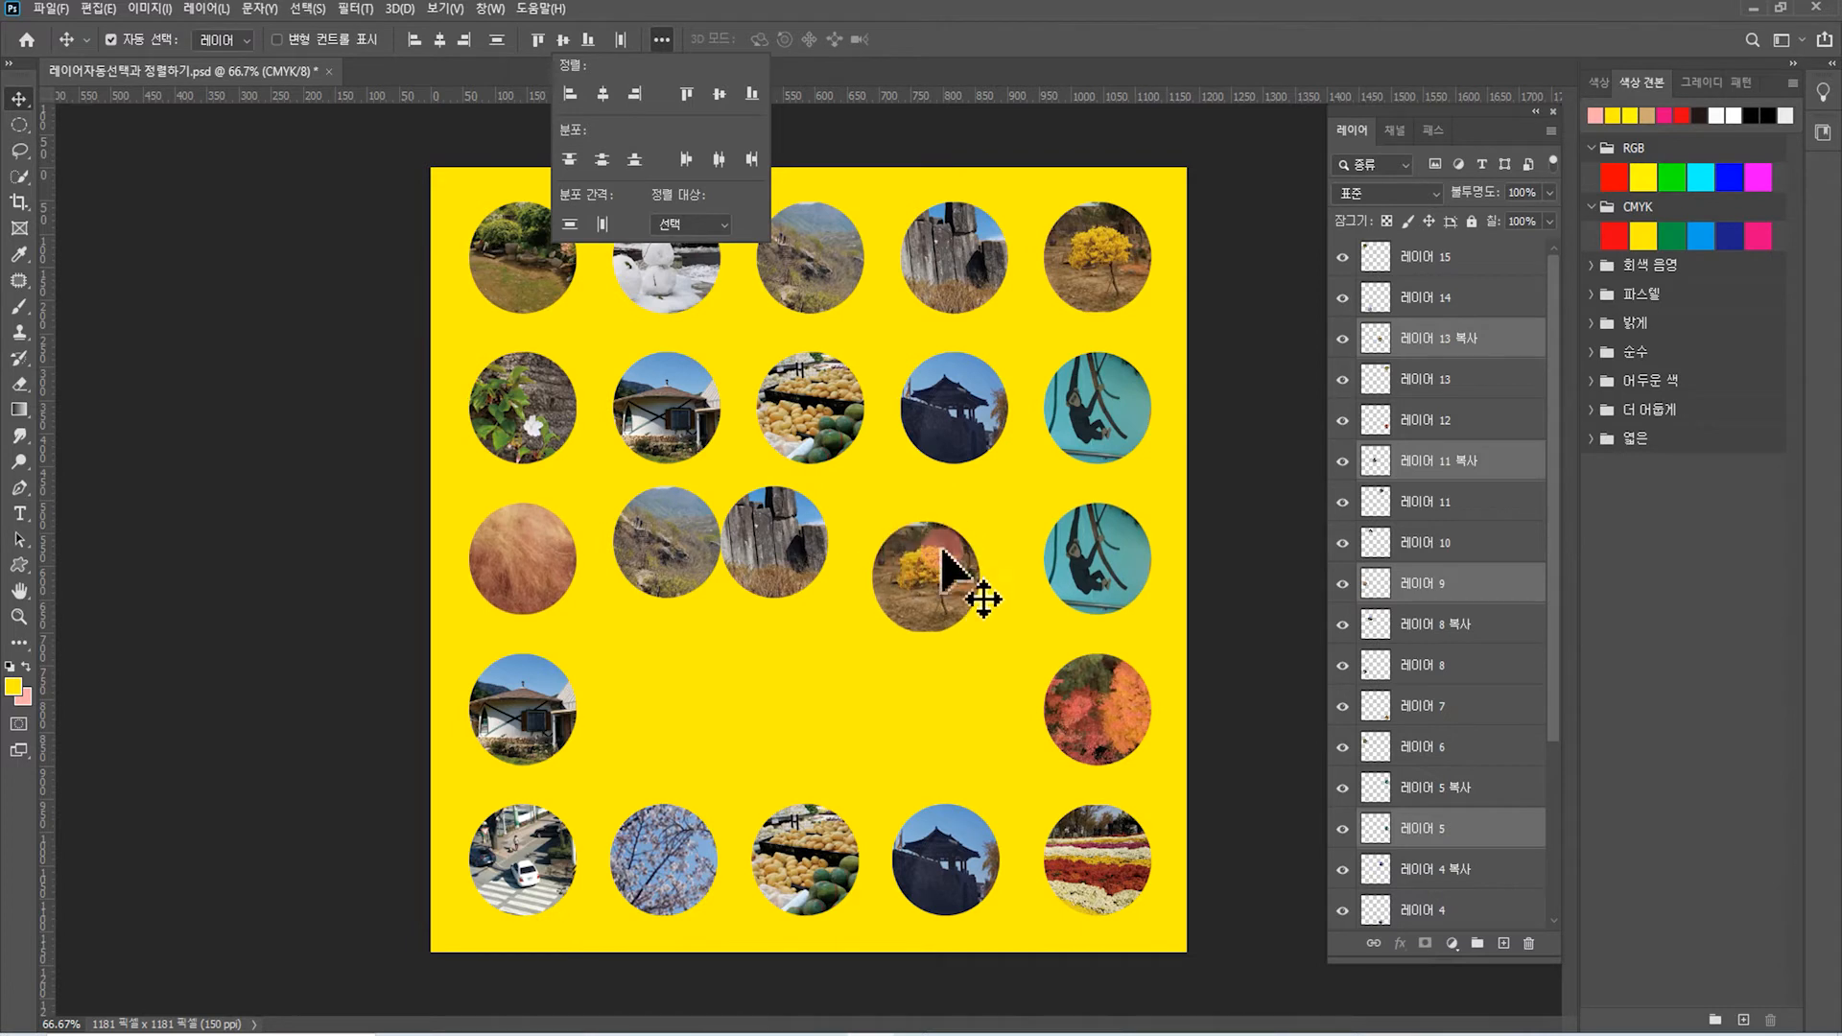
Move the copied mountain and fence circles in the third row lower, below the top edges of the row's outer circles
click(796, 605)
key(ctrl+z)
drag(739, 637, 672, 625)
click(542, 566)
drag(797, 576, 815, 576)
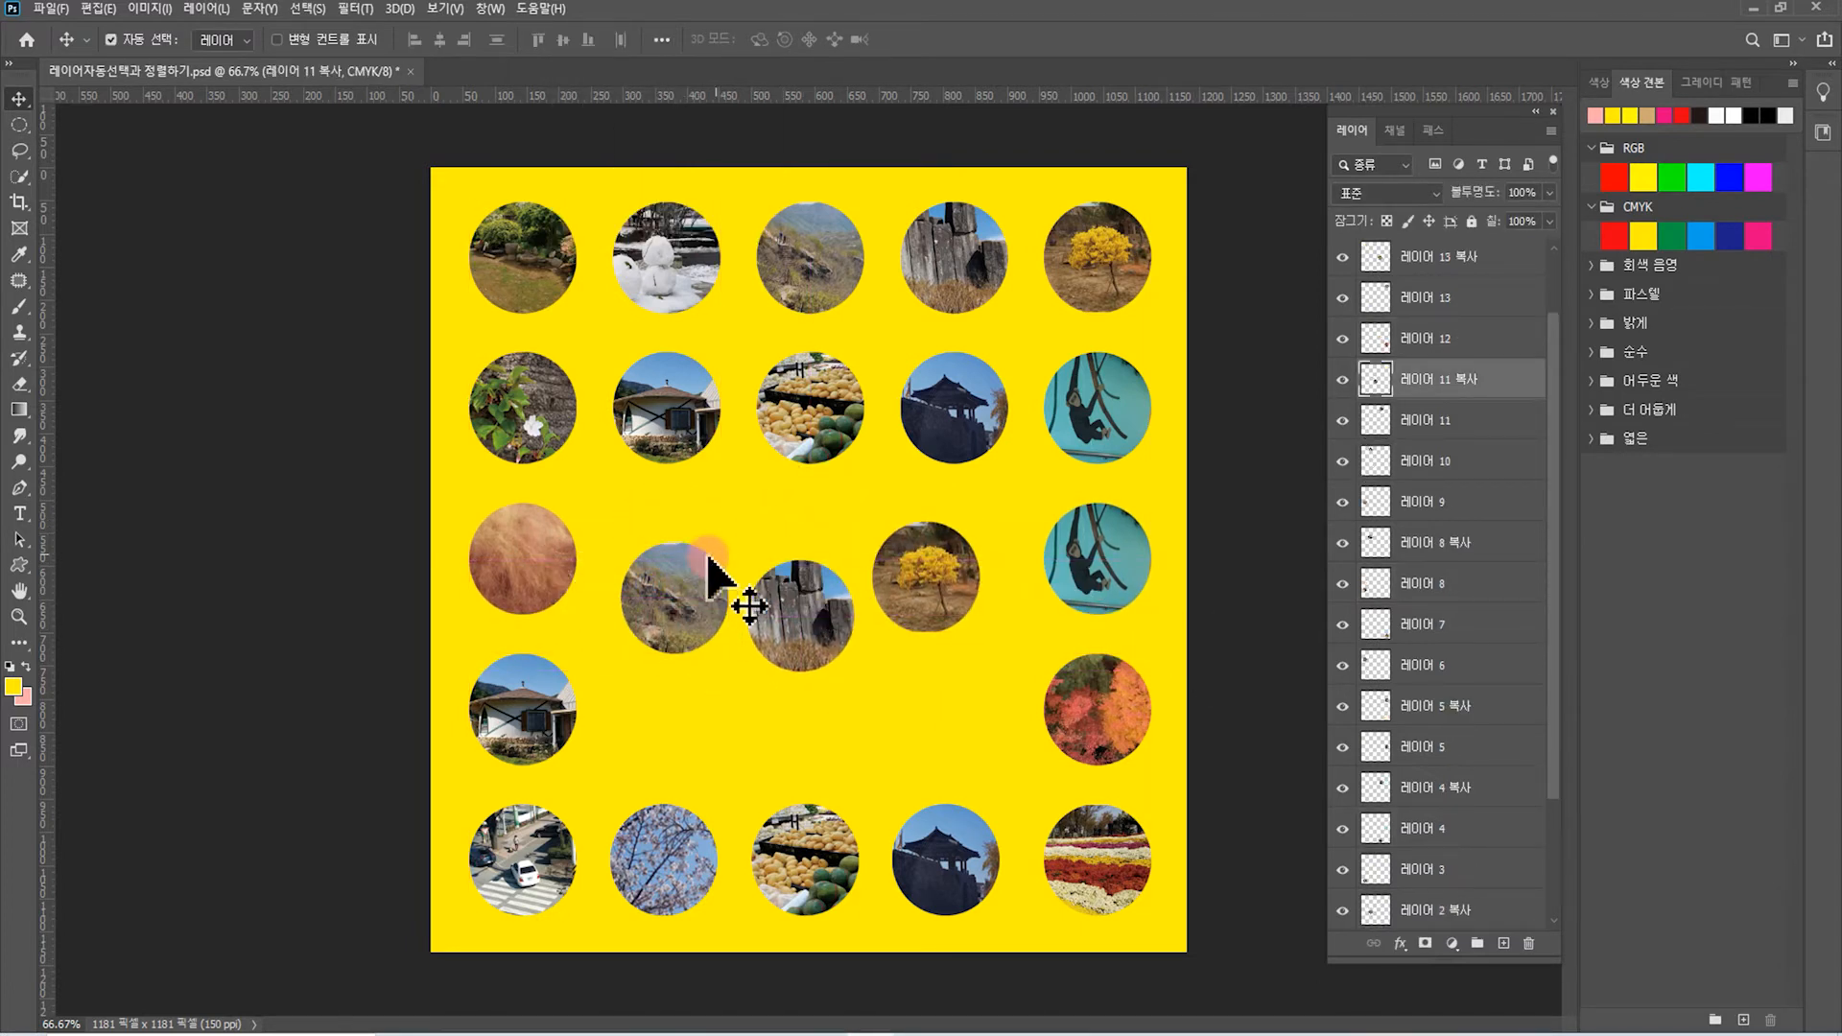
click(1096, 559)
drag(1091, 559, 1092, 575)
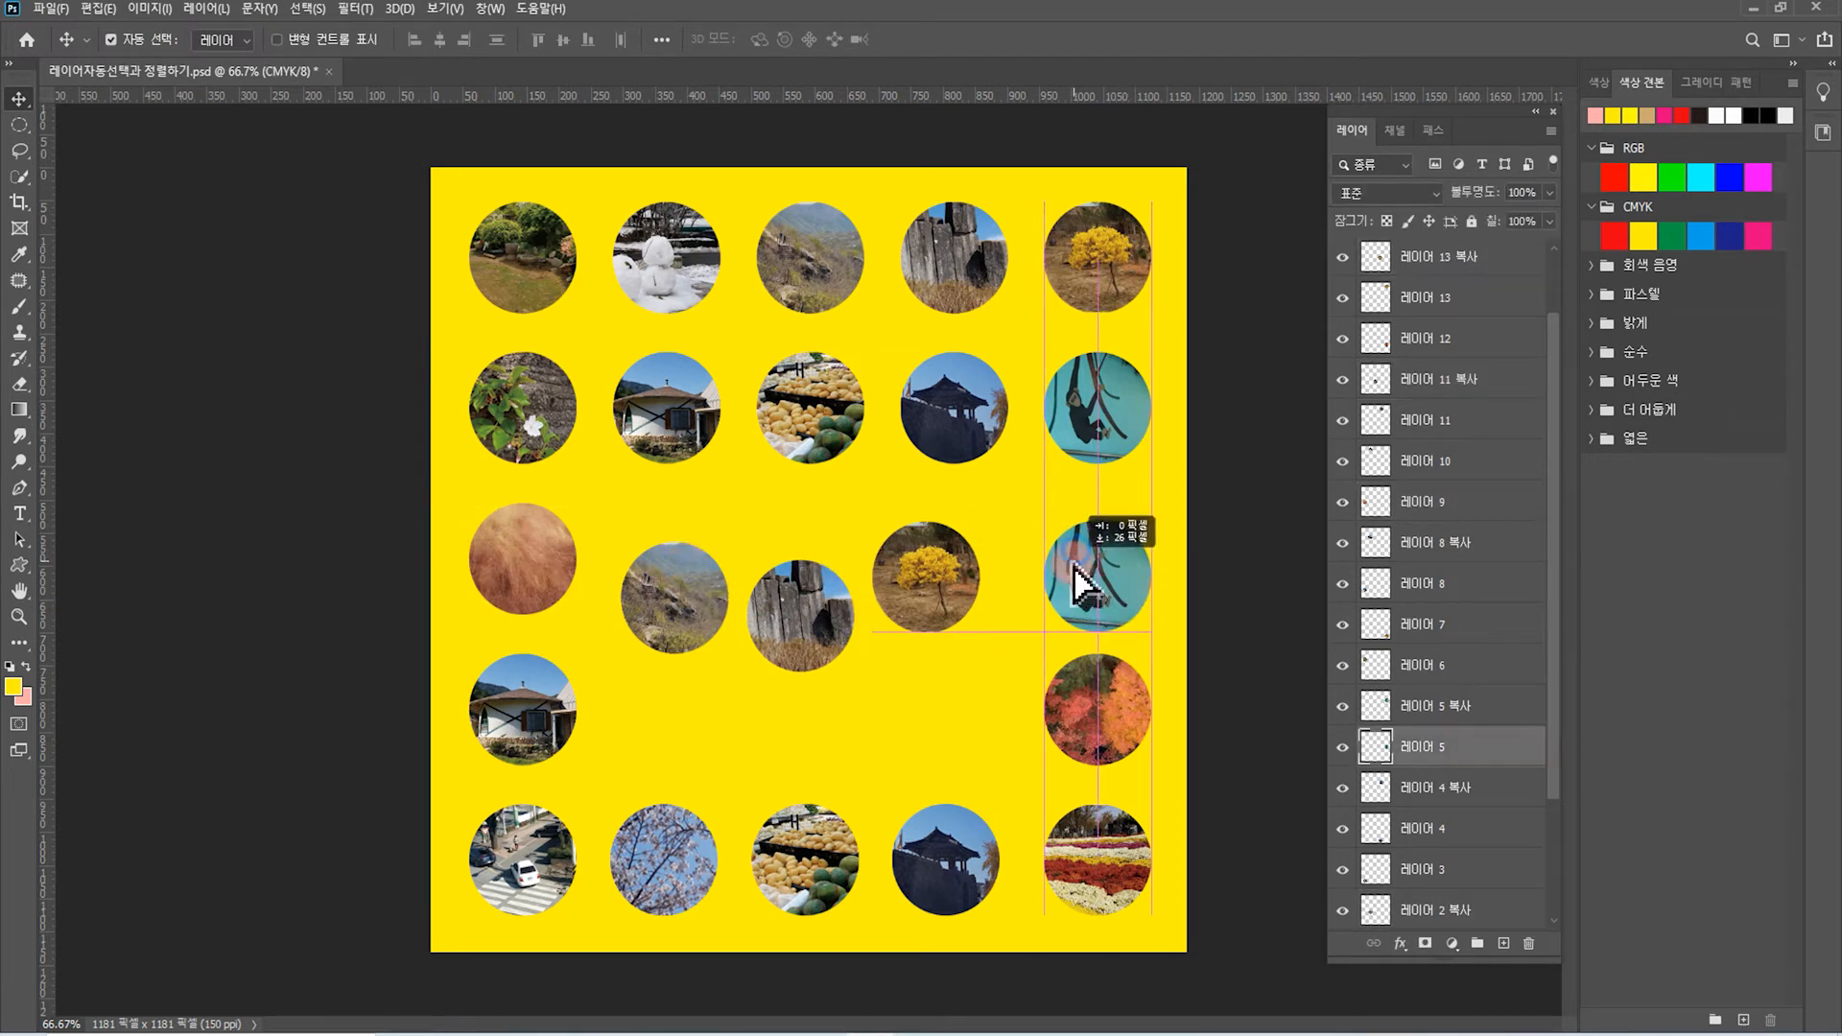
key(ctrl+z)
Align the five third-row circles by their top edges and distribute them evenly by horizontal centers
click(1110, 538)
drag(436, 500, 1175, 617)
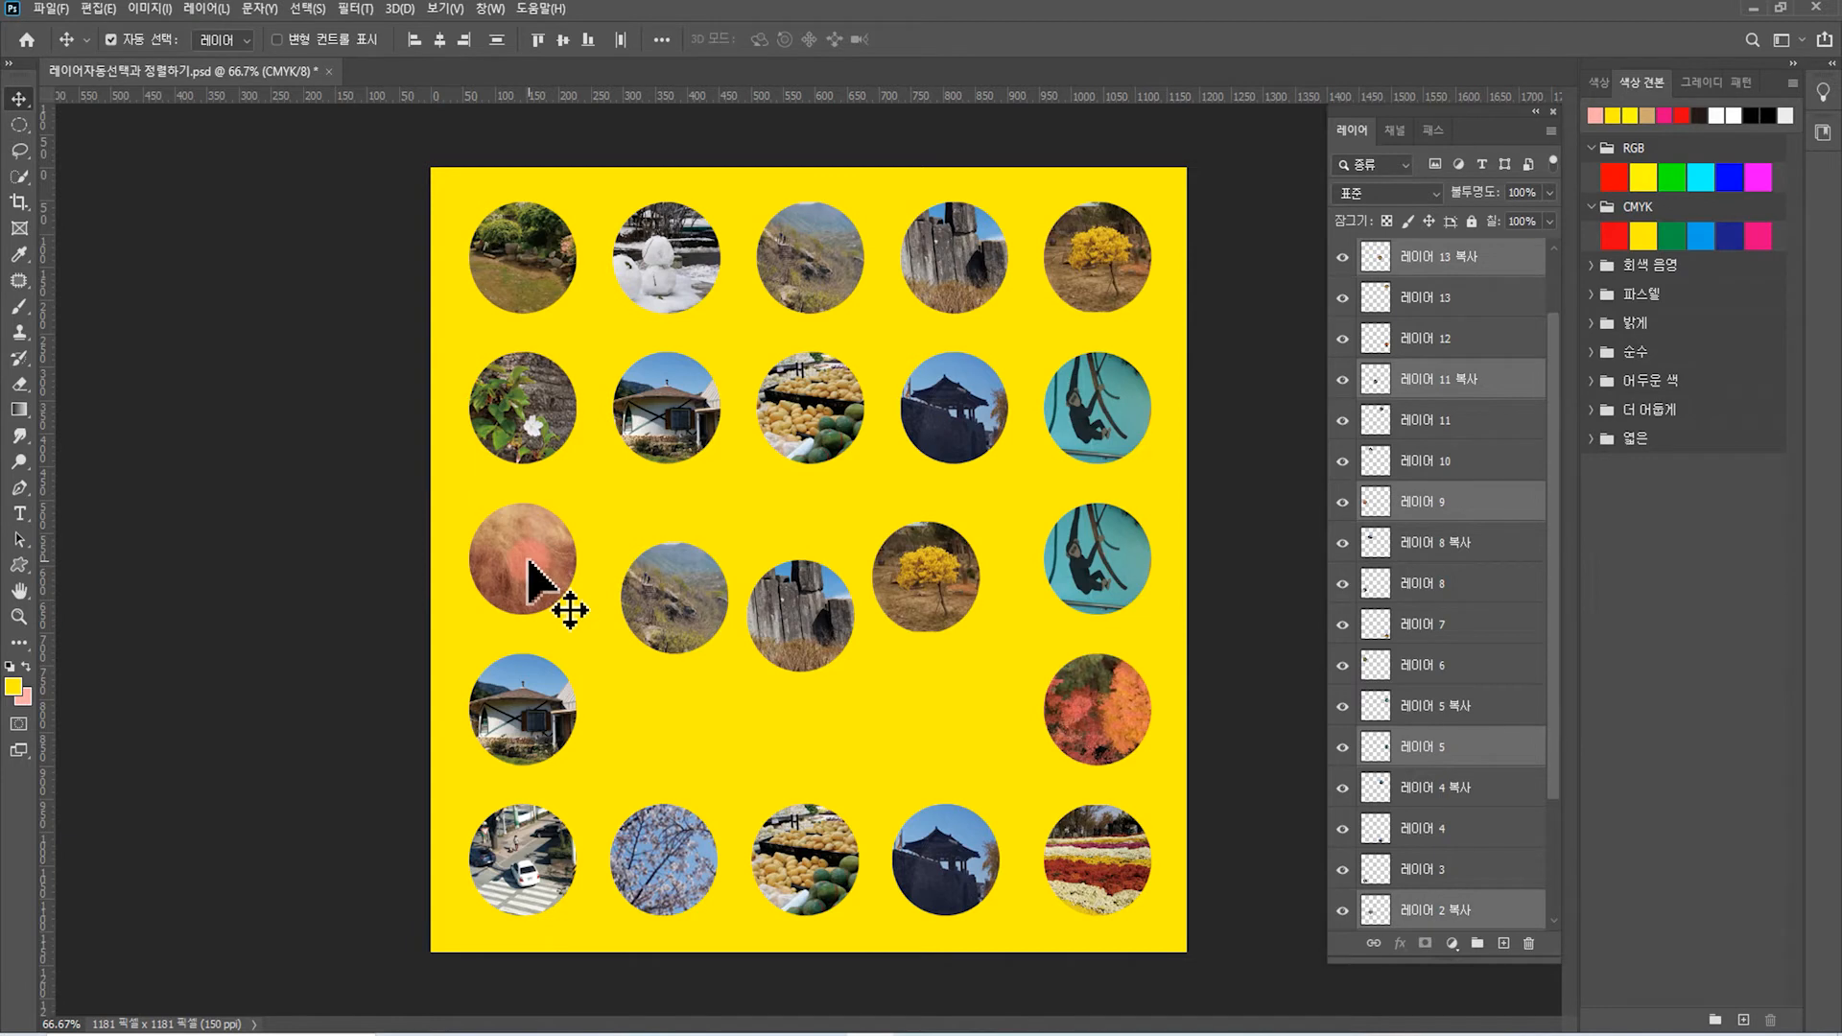
click(662, 39)
click(686, 94)
click(718, 158)
Copy the bottom-row melon-market and pavilion circles and the third-row mountain circle into the empty middle of the fourth row
drag(854, 872, 712, 742)
drag(945, 864, 893, 747)
drag(711, 547, 1027, 713)
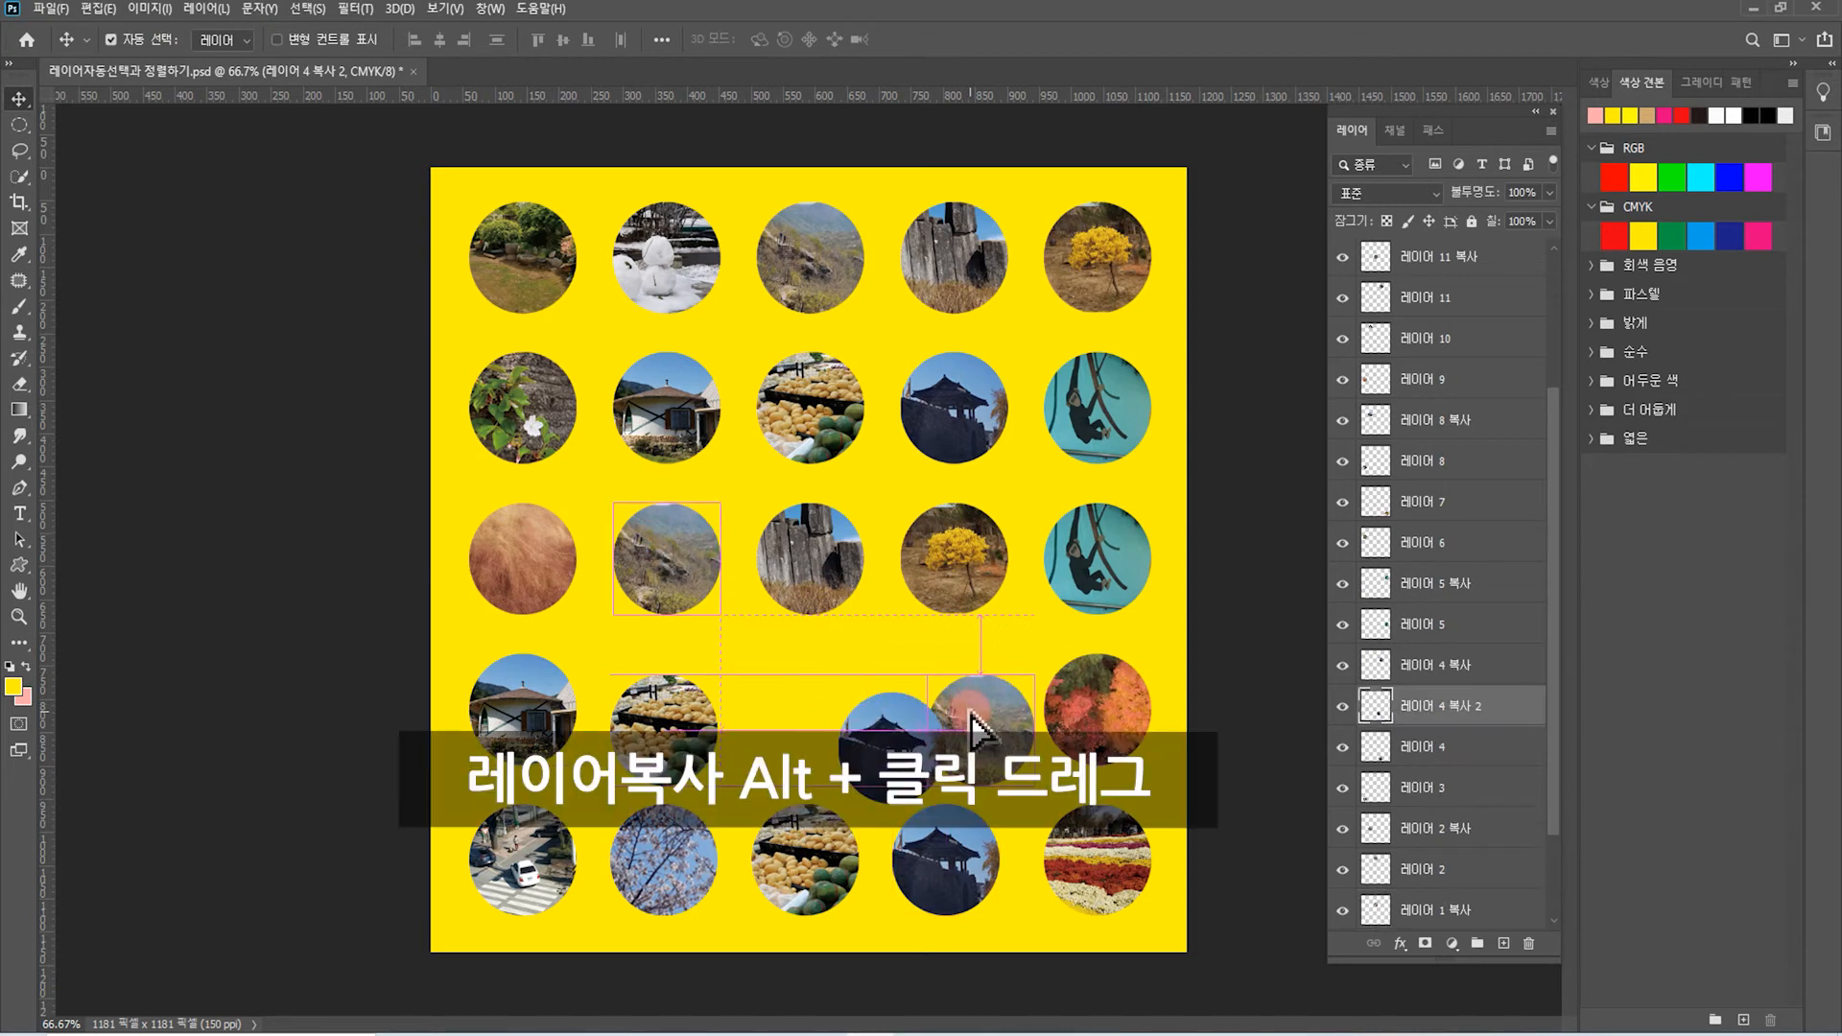
click(917, 726)
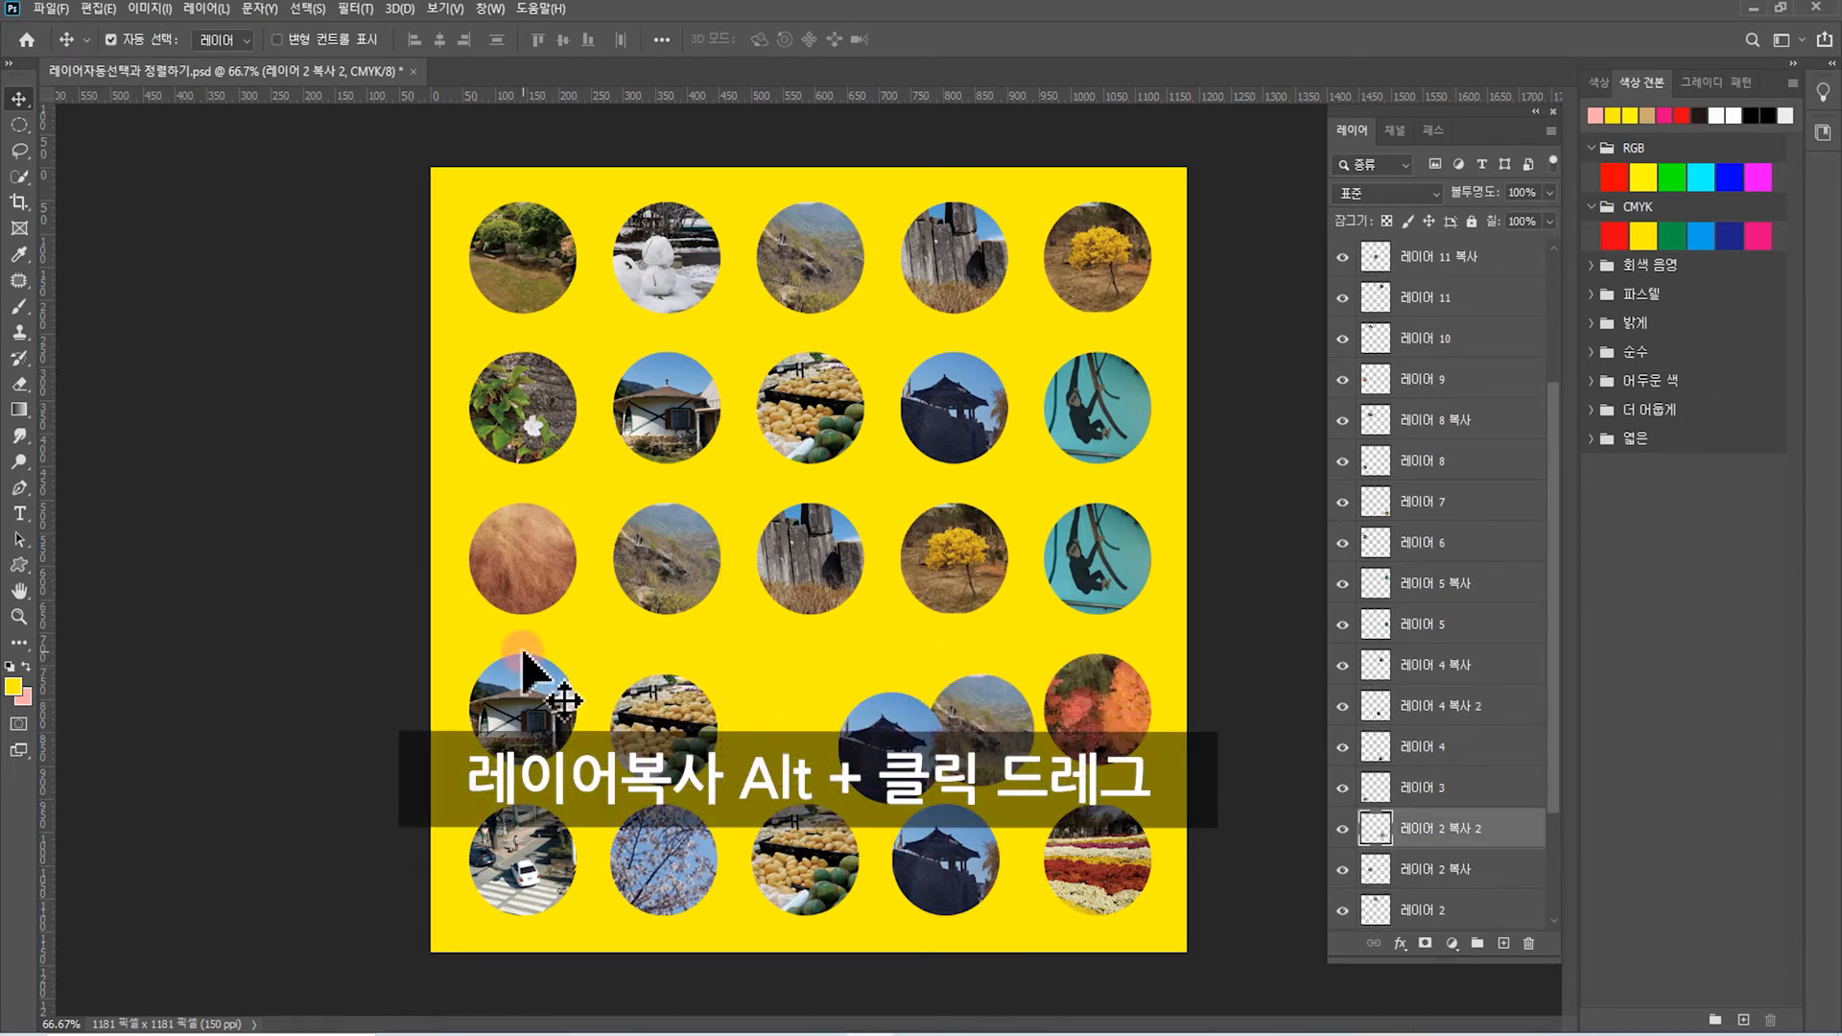
Align the five fourth-row circles by their top edges, distribute them evenly by horizontal centers, and clear the selection
drag(444, 658, 1189, 748)
click(662, 39)
click(687, 94)
click(718, 159)
click(1218, 543)
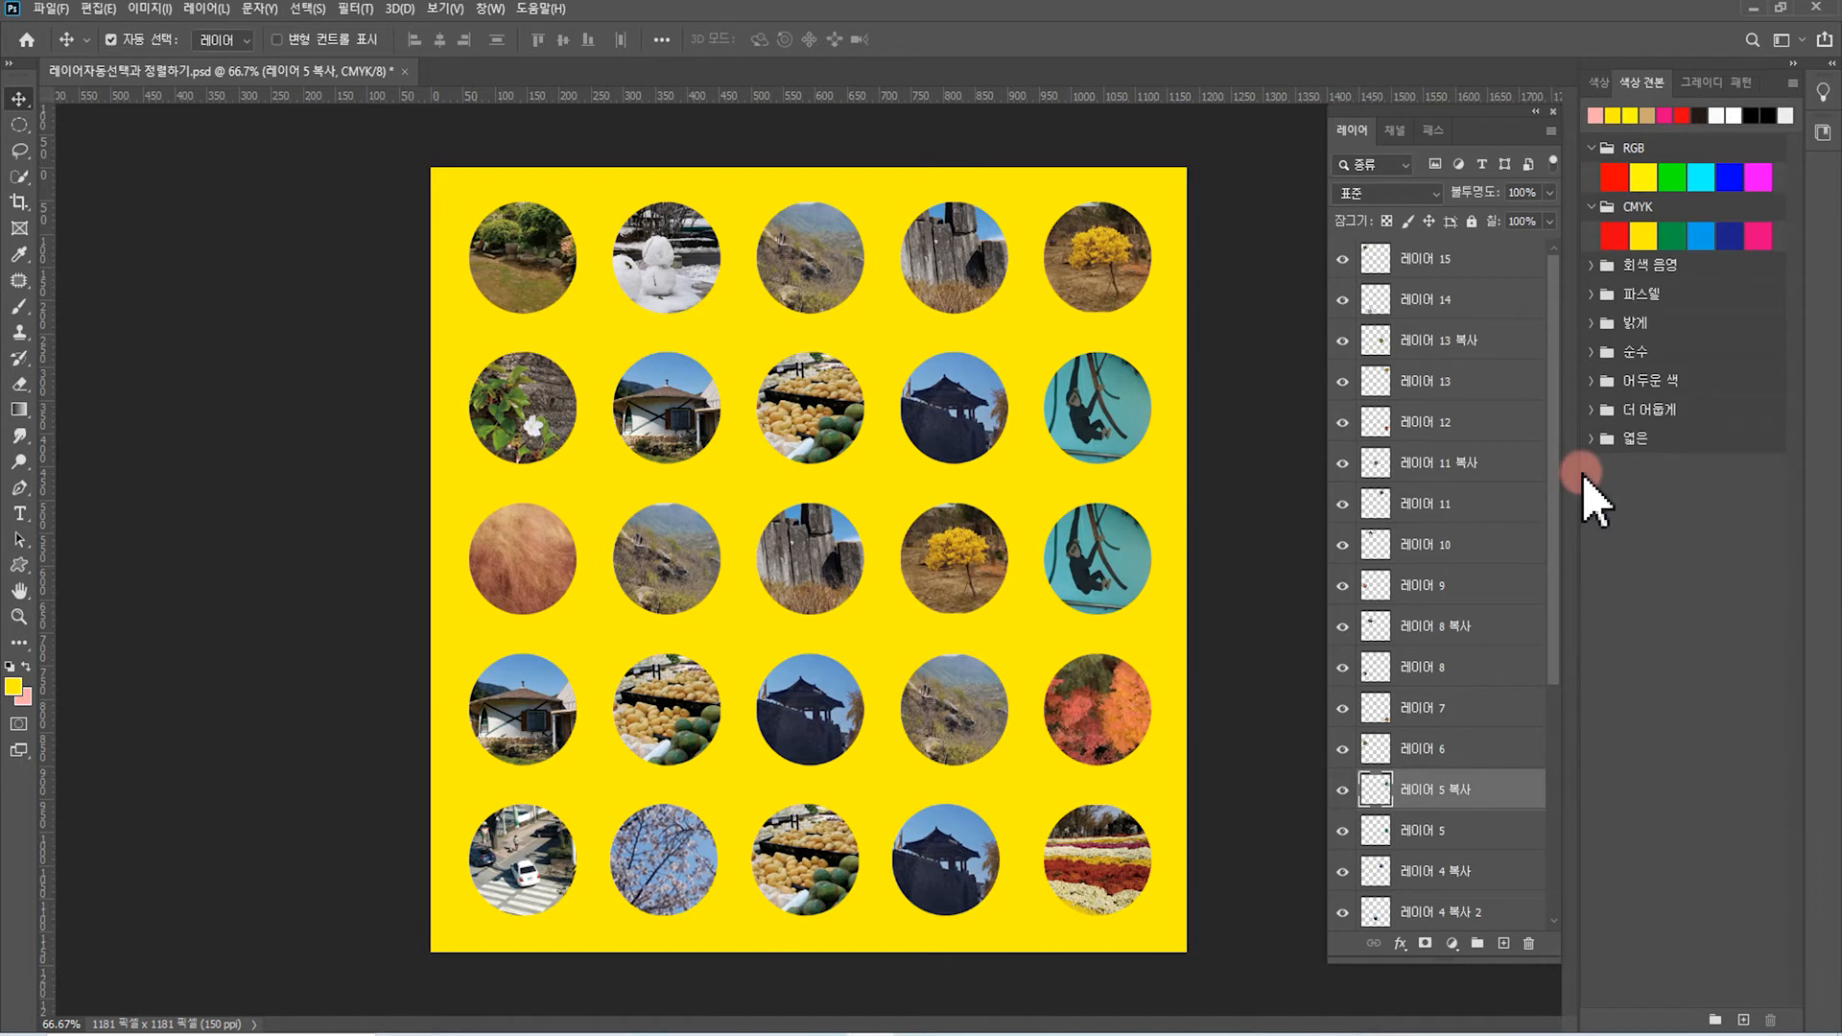
Select the second-row monkey circle's layer and hide every other layer, including the yellow background
click(1096, 419)
click(1429, 389)
drag(1341, 271, 1345, 753)
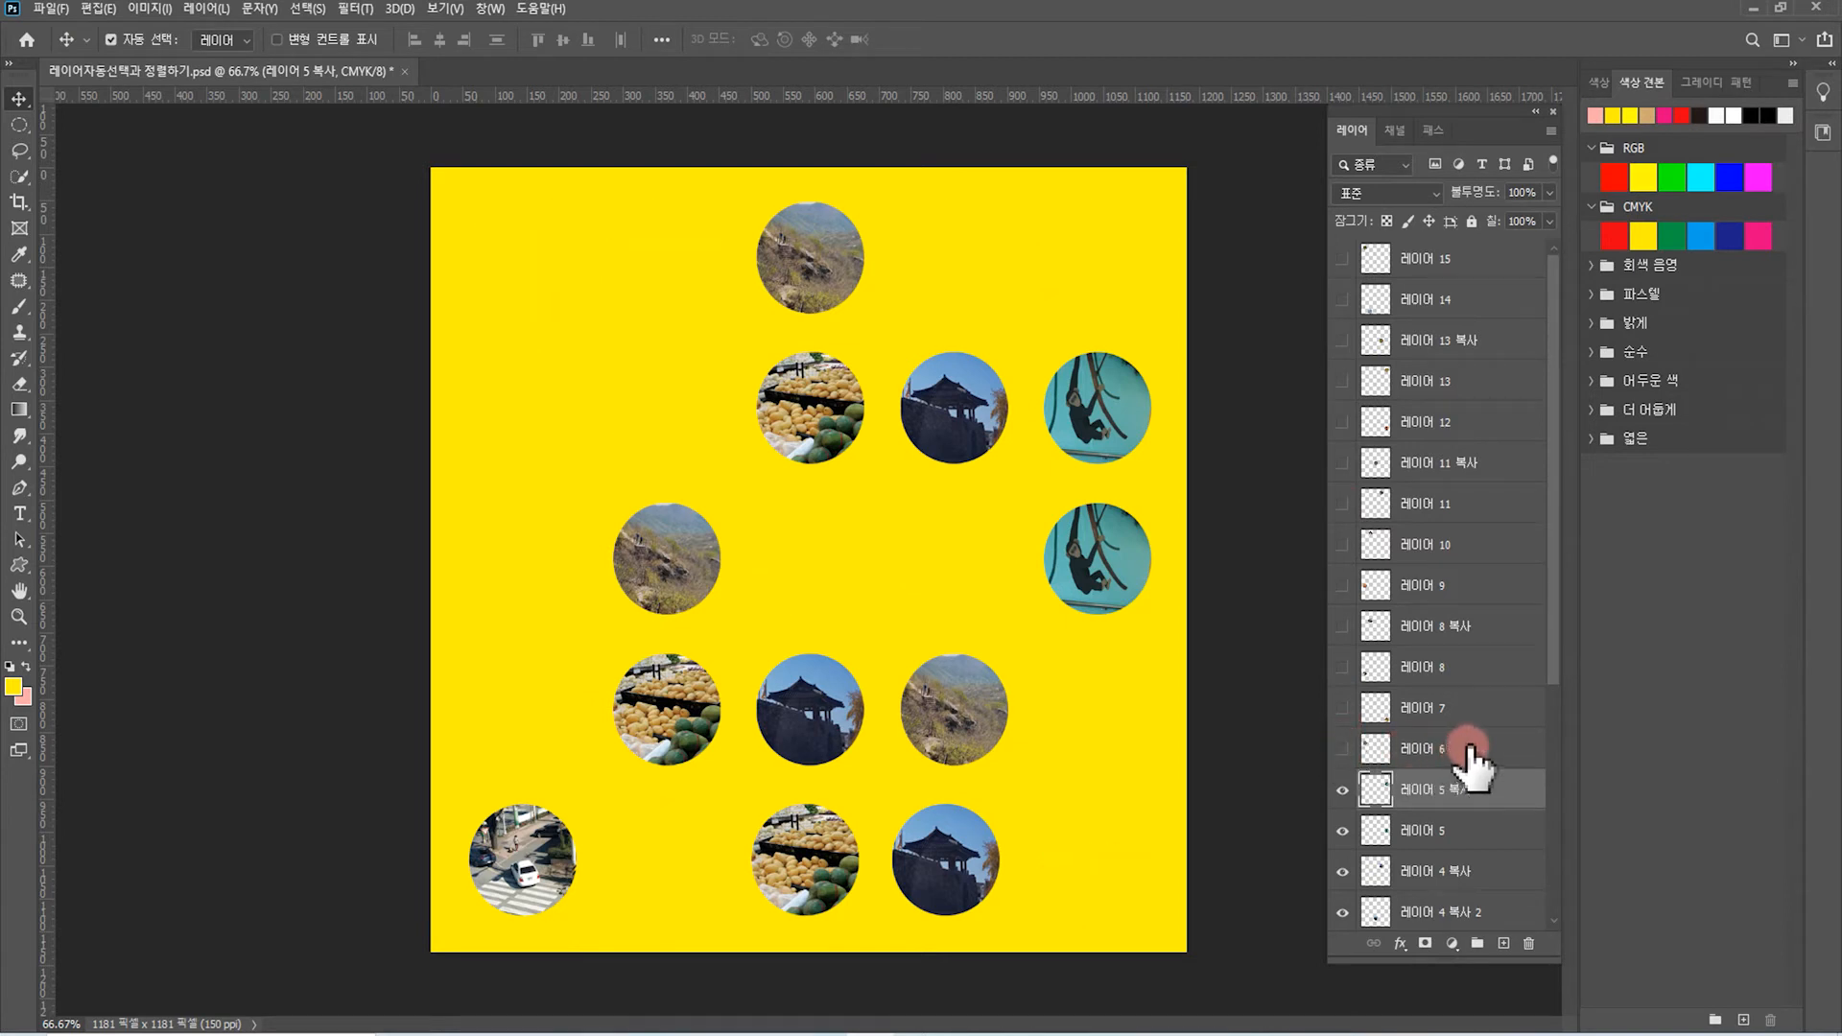
scroll(1519, 743, down, 4)
scroll(1518, 743, down, 1)
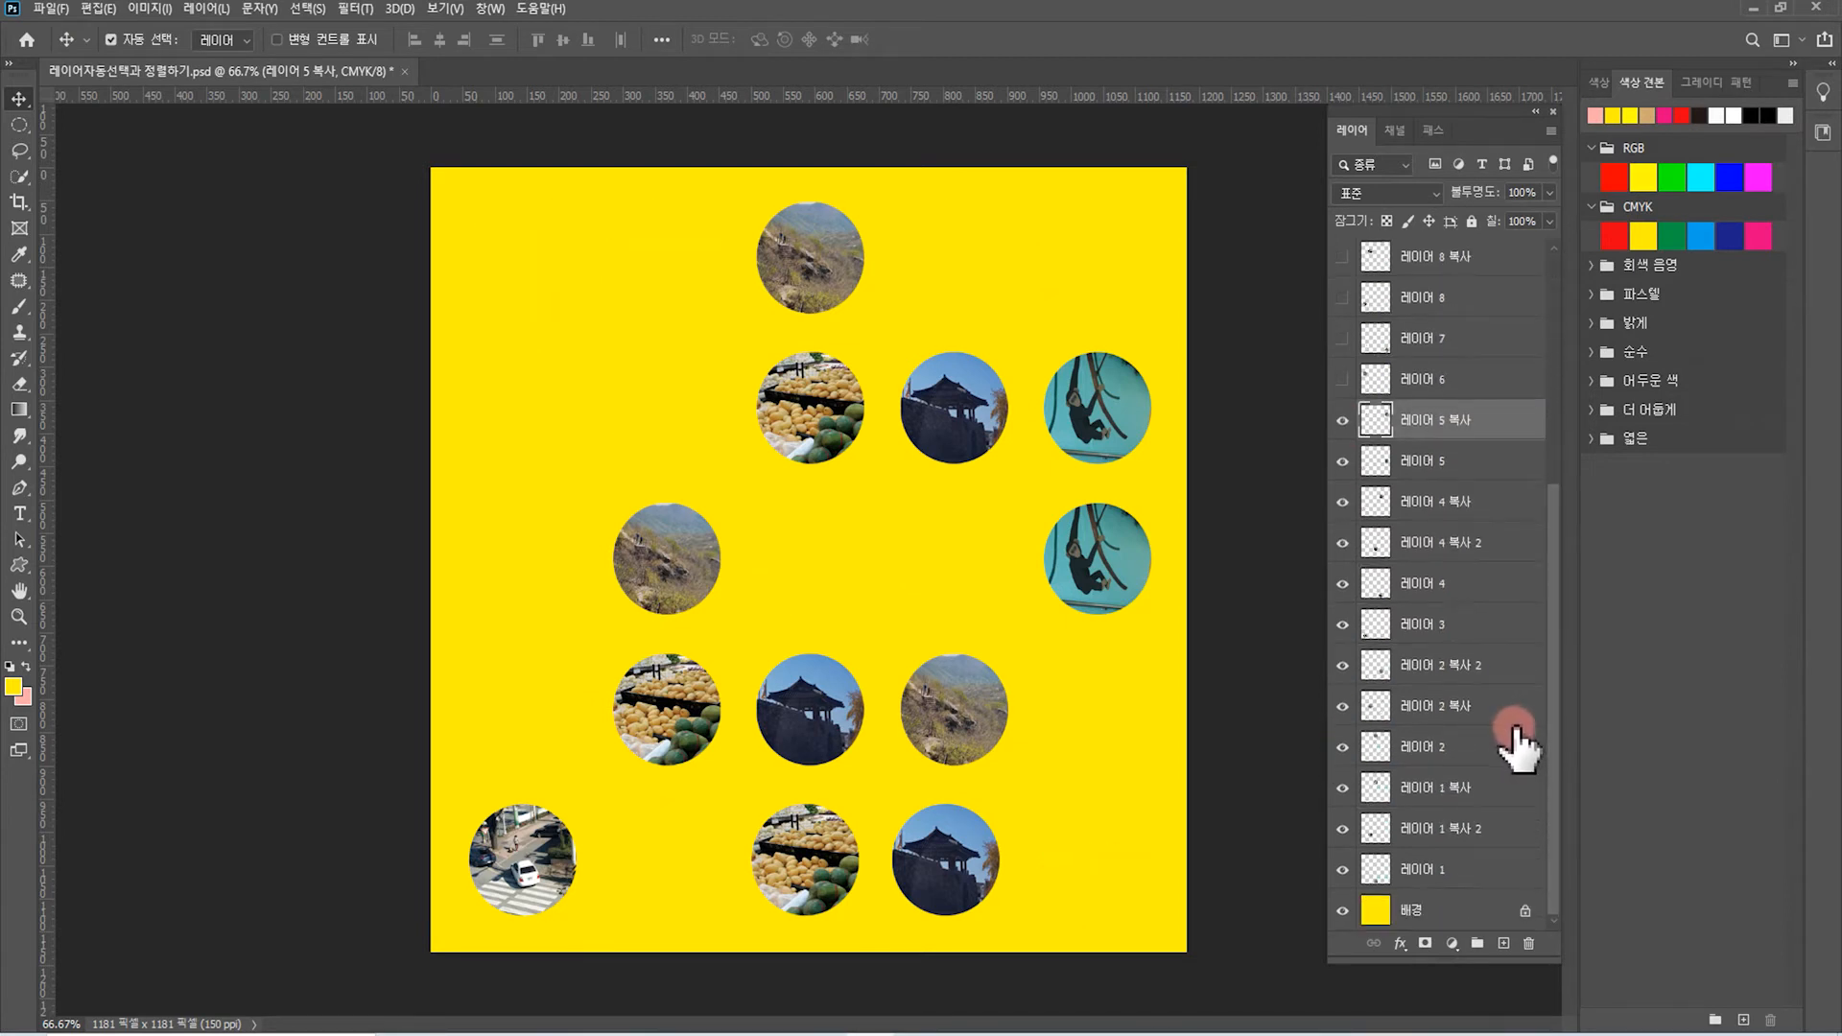
drag(1340, 472, 1468, 935)
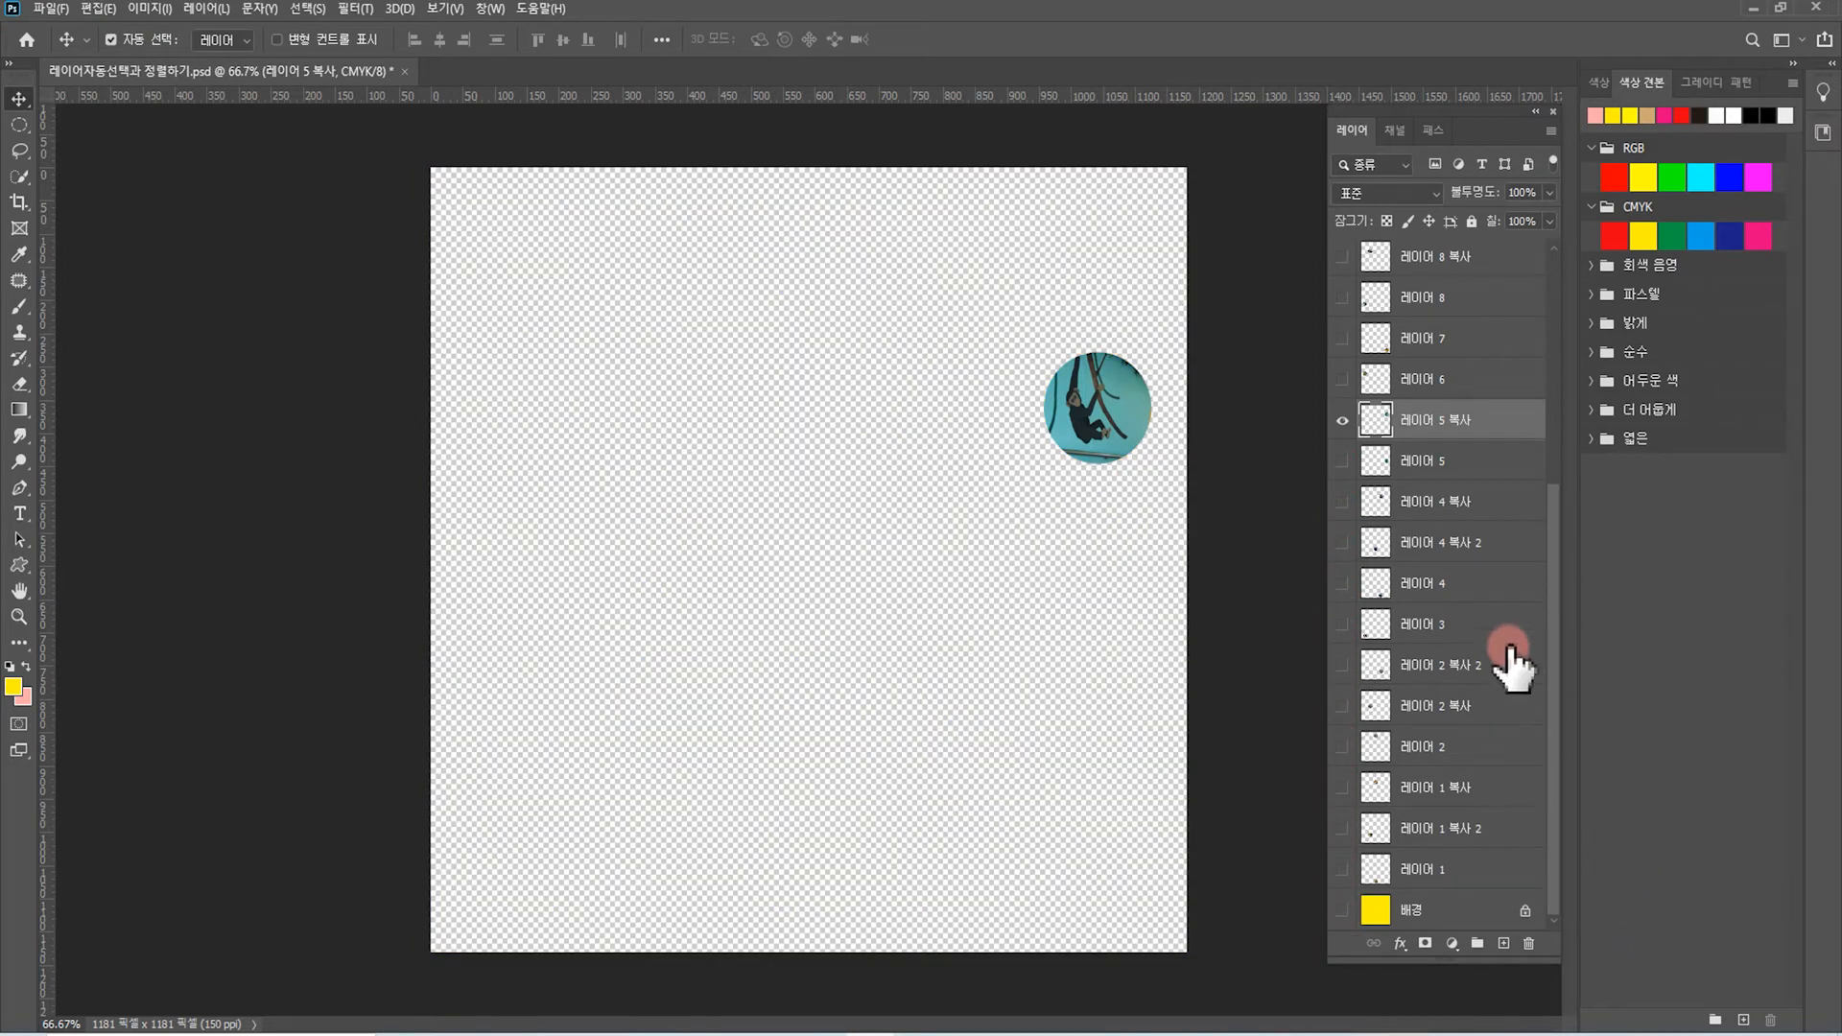
Check the monkey circle's visibility by hiding and showing its layer, and lock the layer's transparent pixels
click(1343, 420)
click(1343, 420)
click(1376, 419)
click(1386, 221)
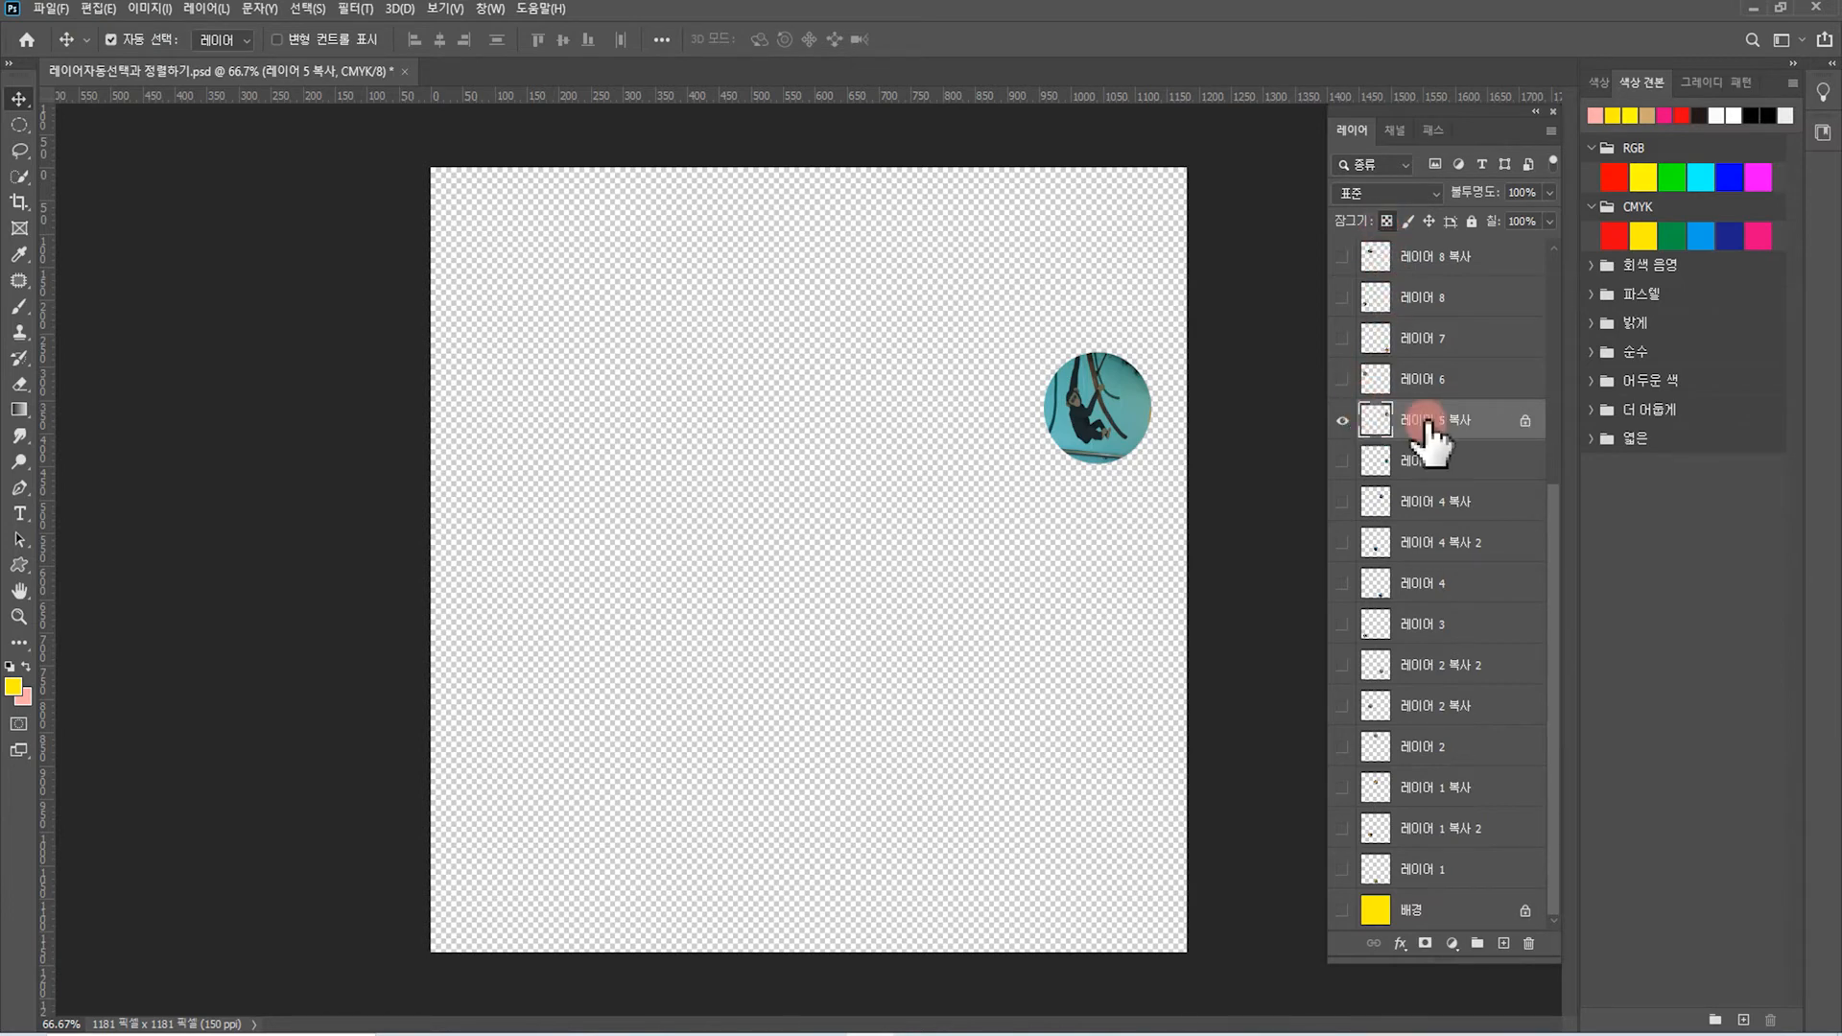
click(1520, 422)
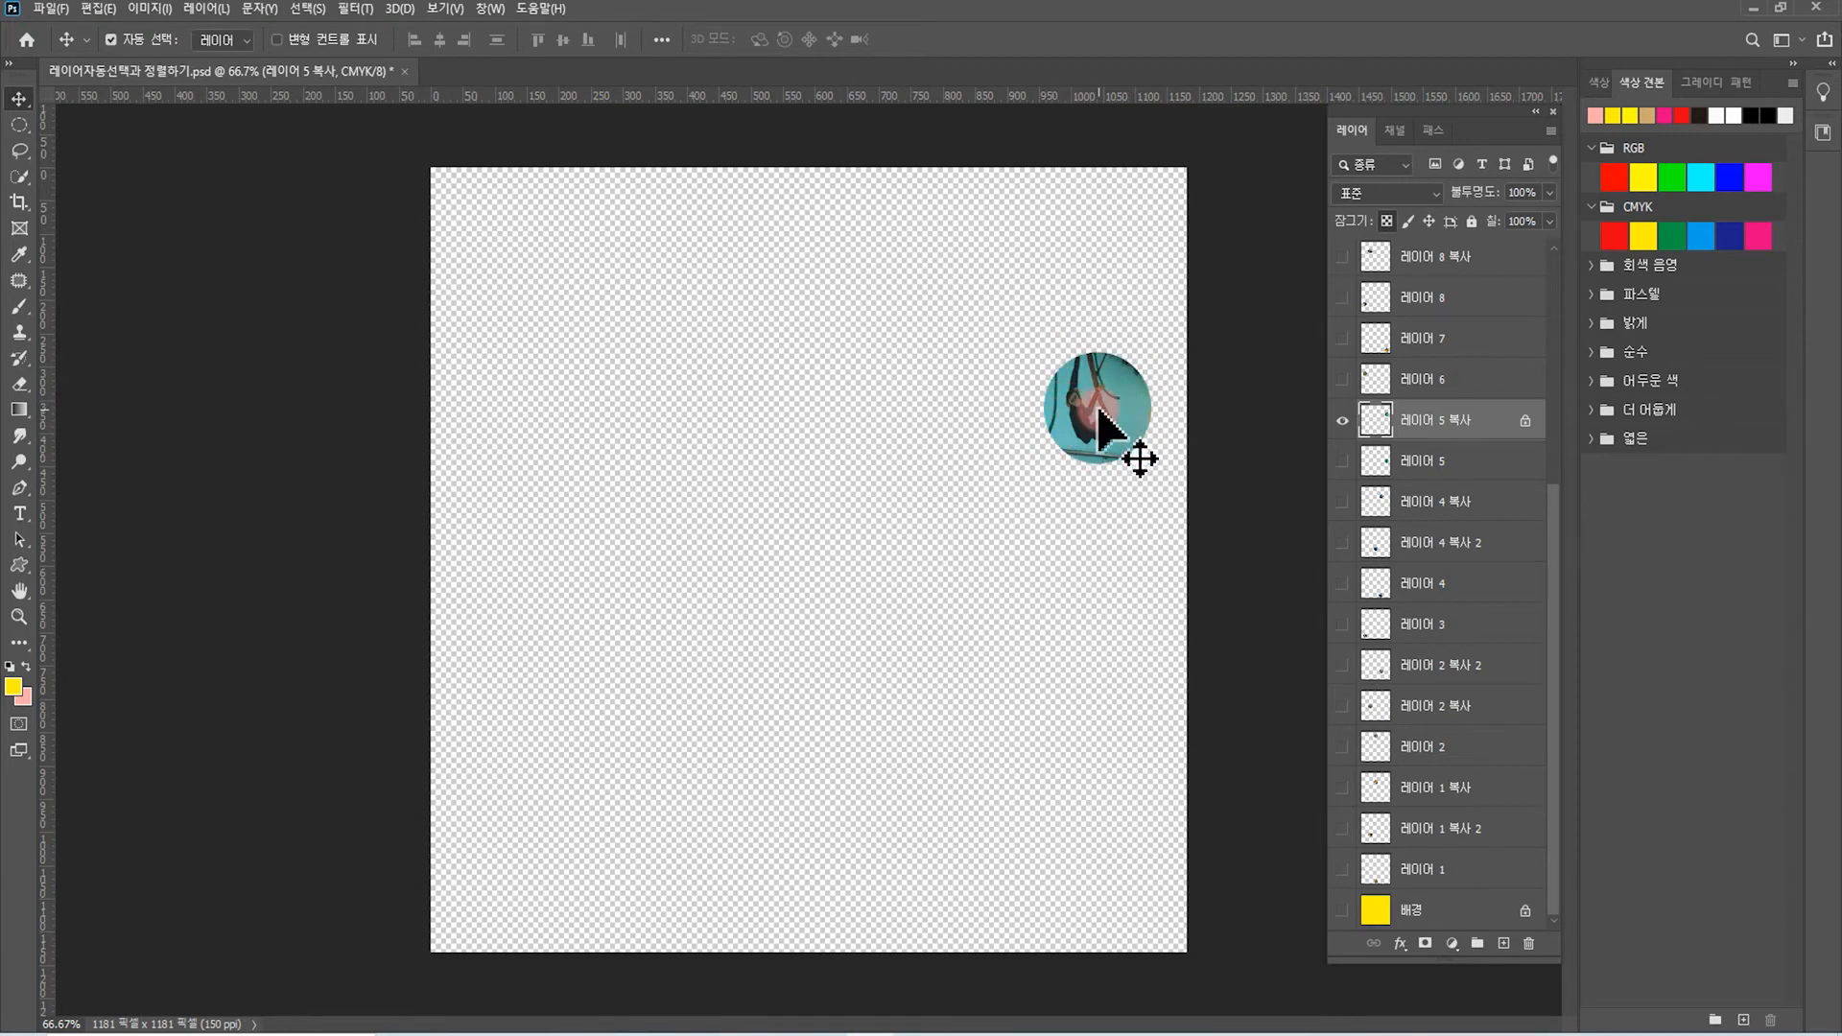
click(1374, 414)
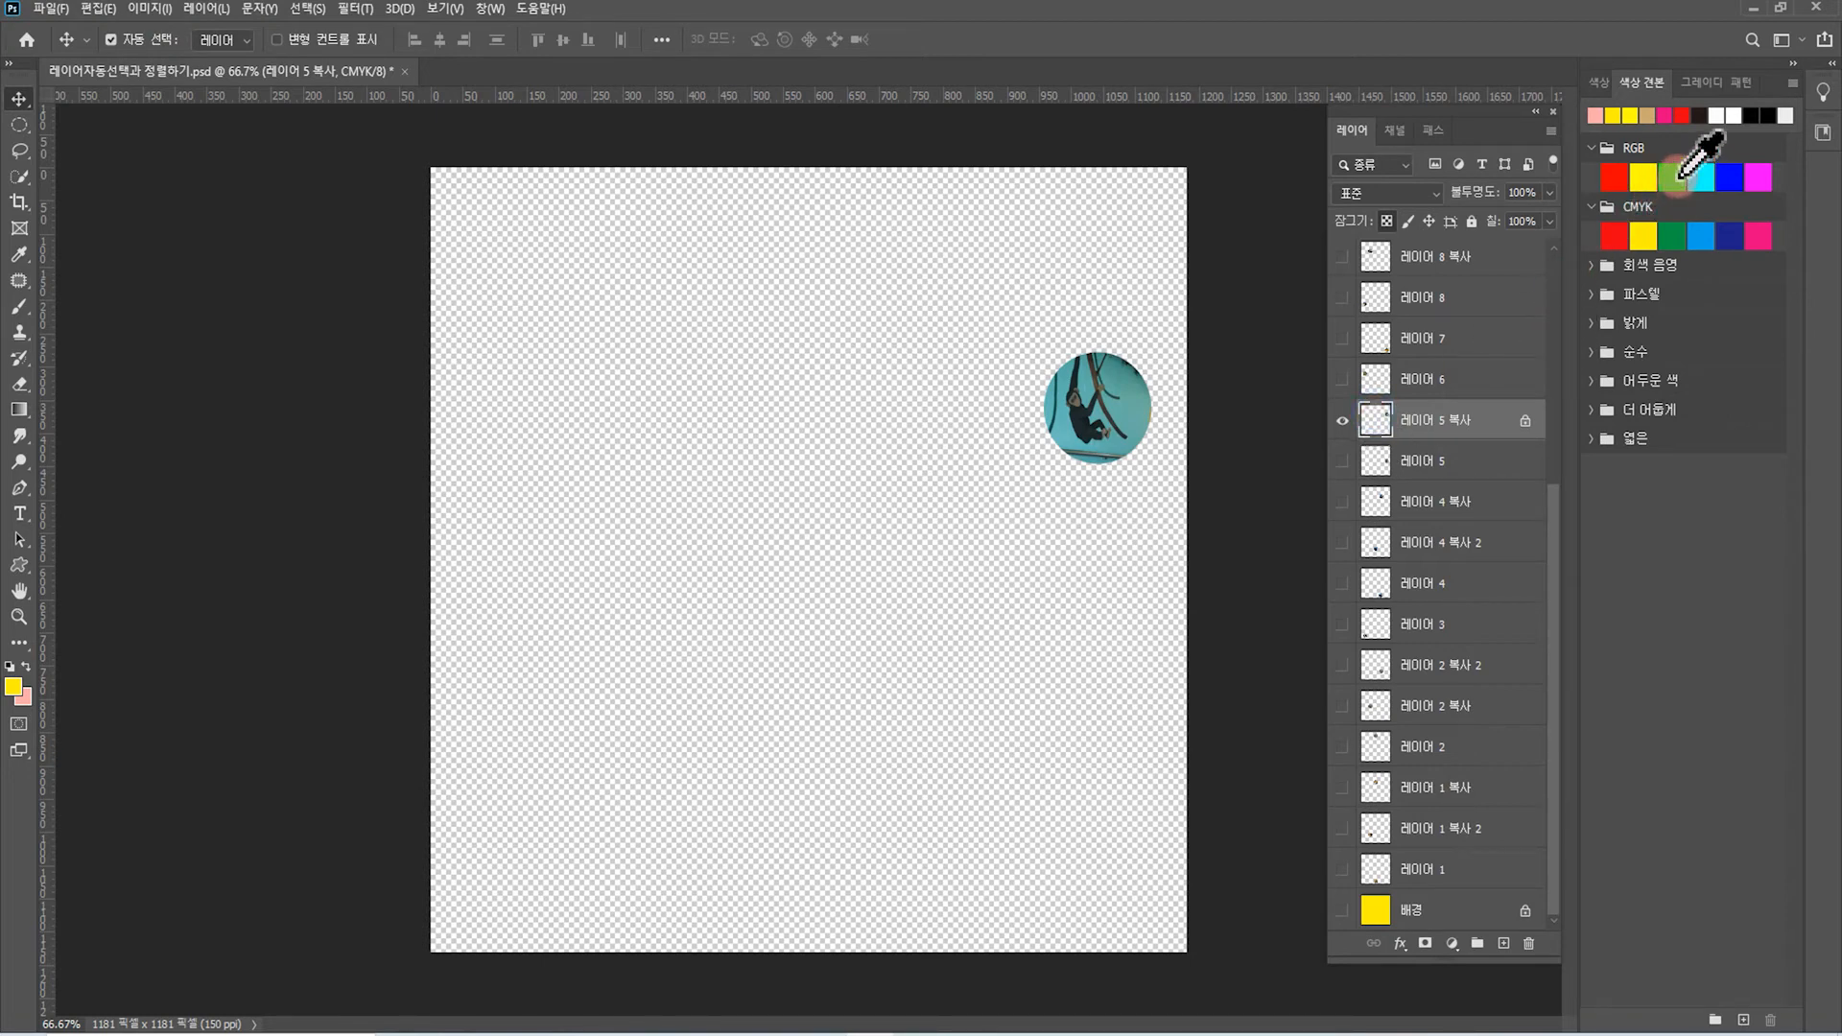
Try cyan, blue and tan swatches, set the foreground colour to light pink, and fill the second-row monkey circle with it
click(1701, 178)
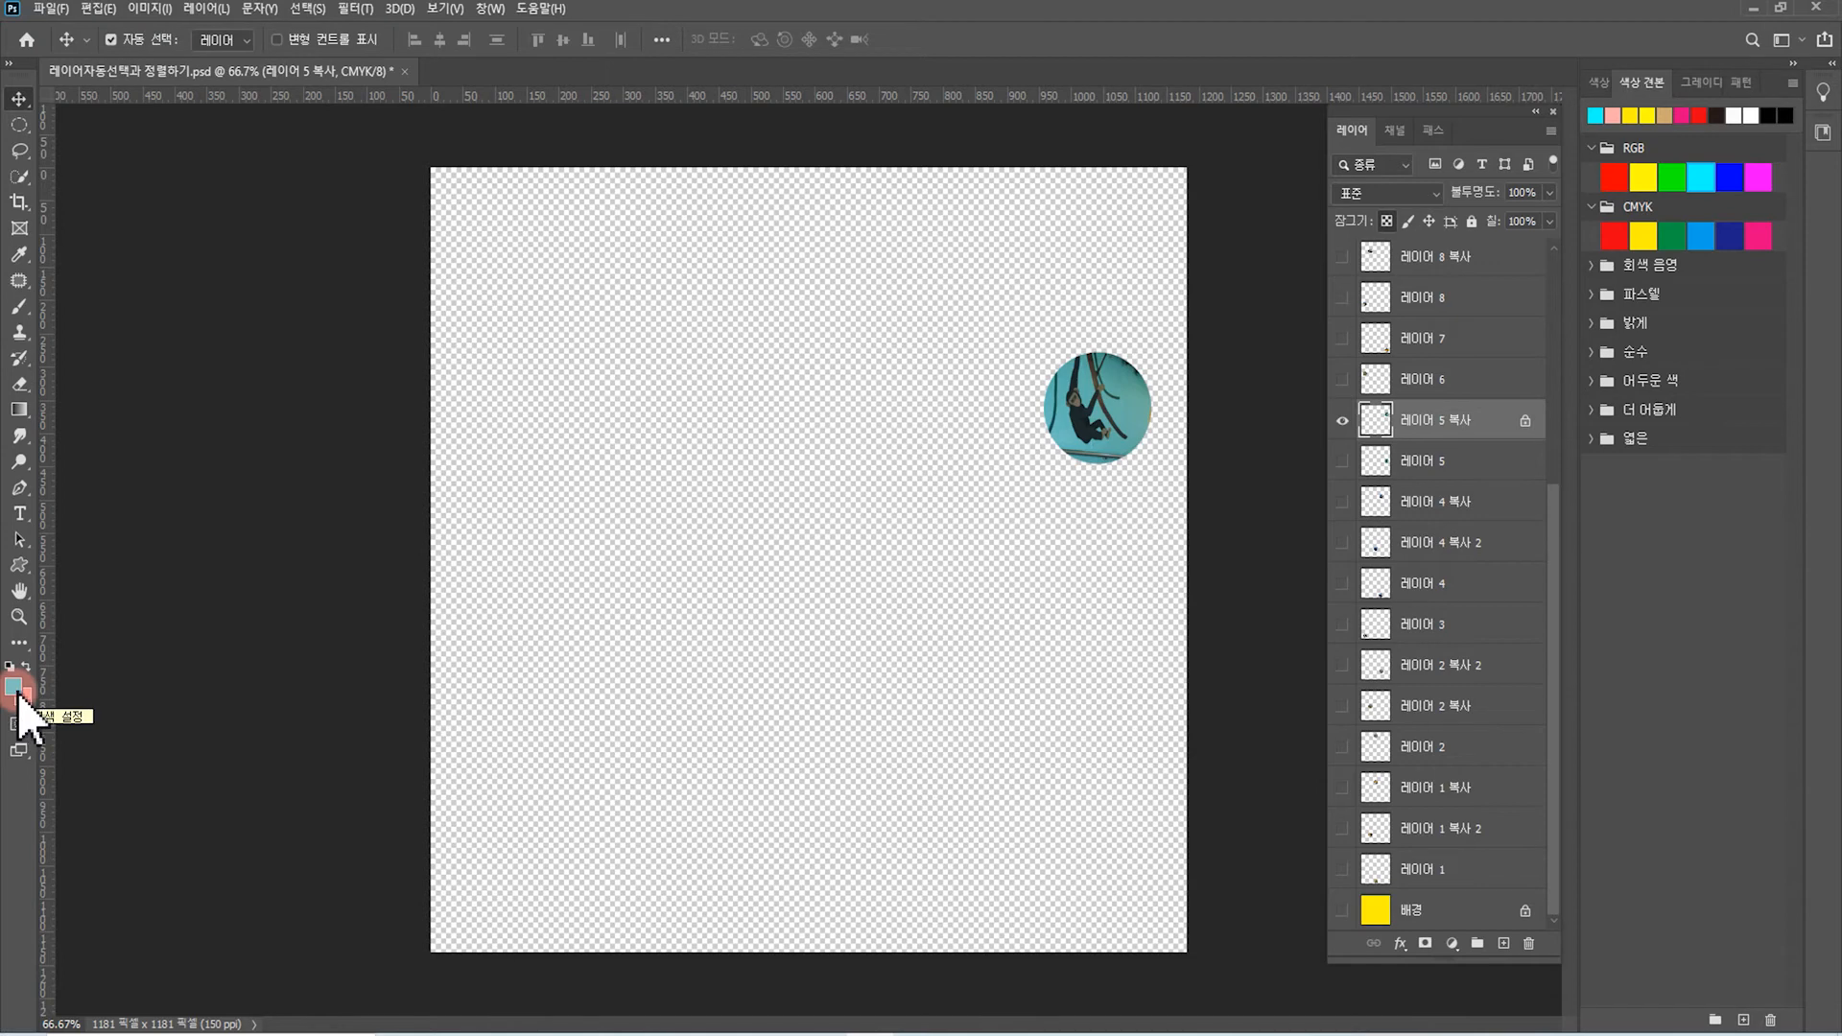
click(1705, 233)
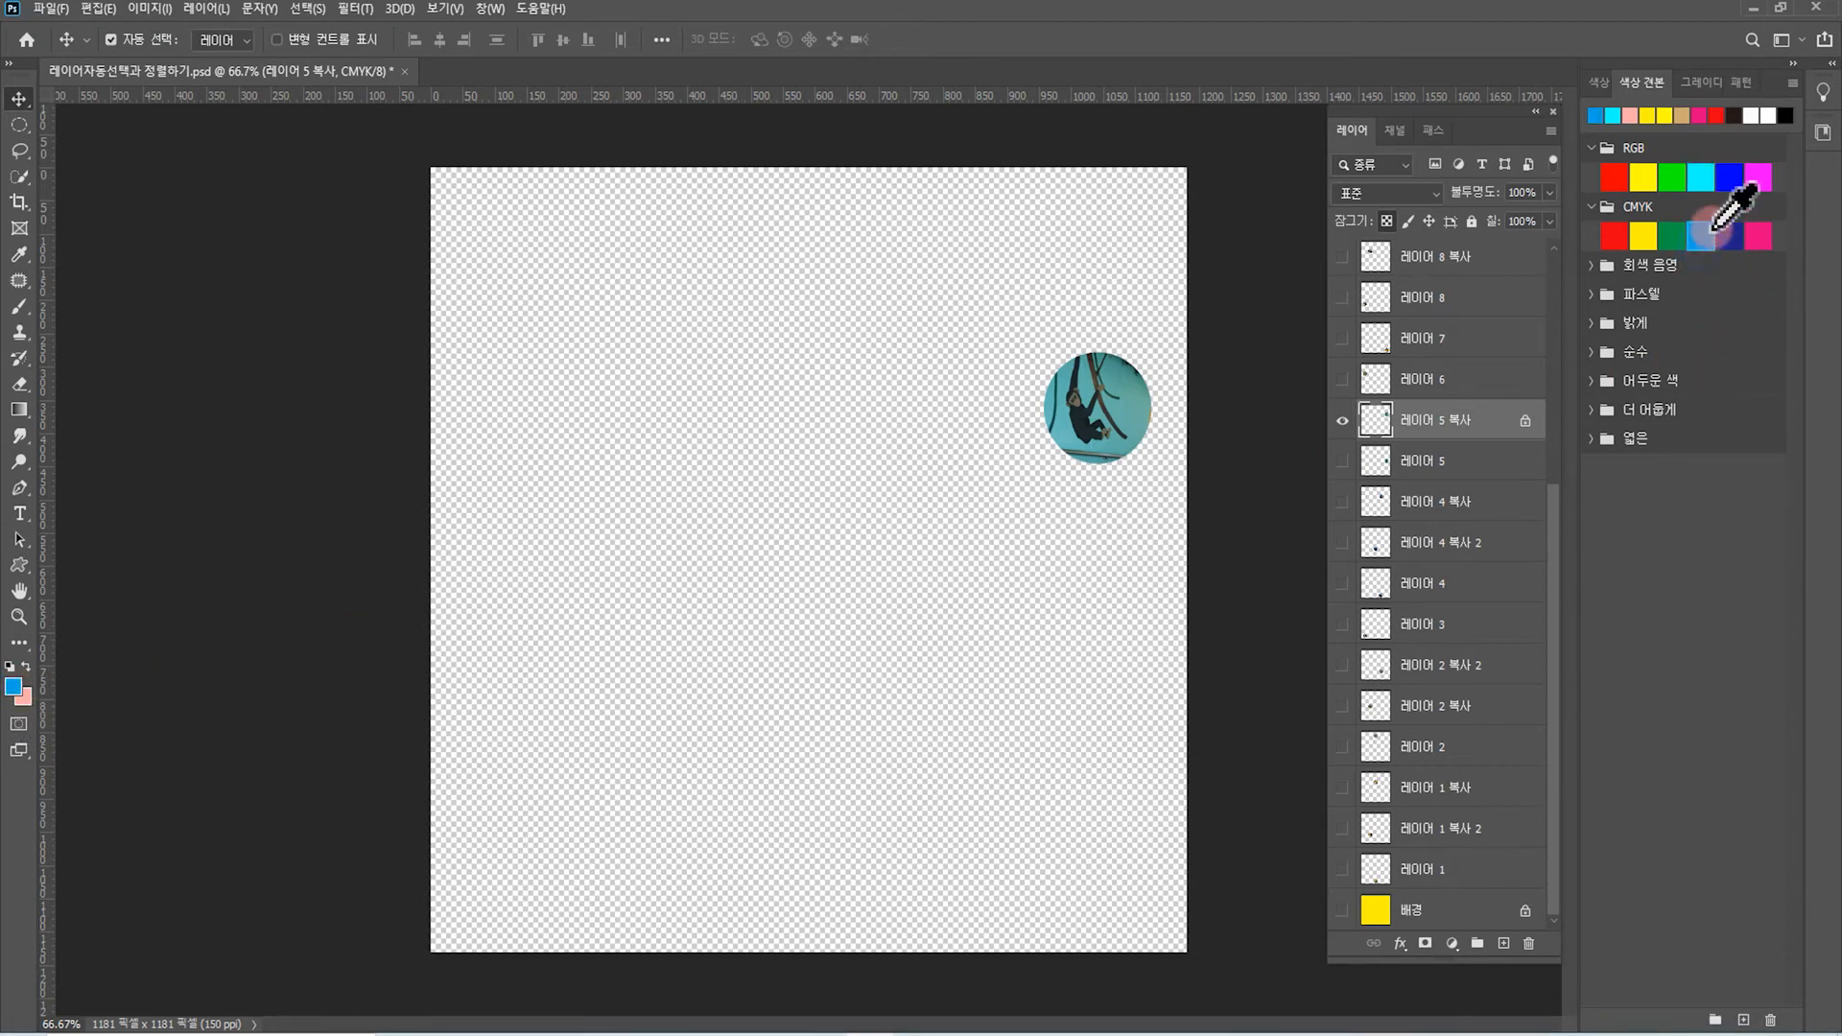
click(1677, 115)
click(1634, 115)
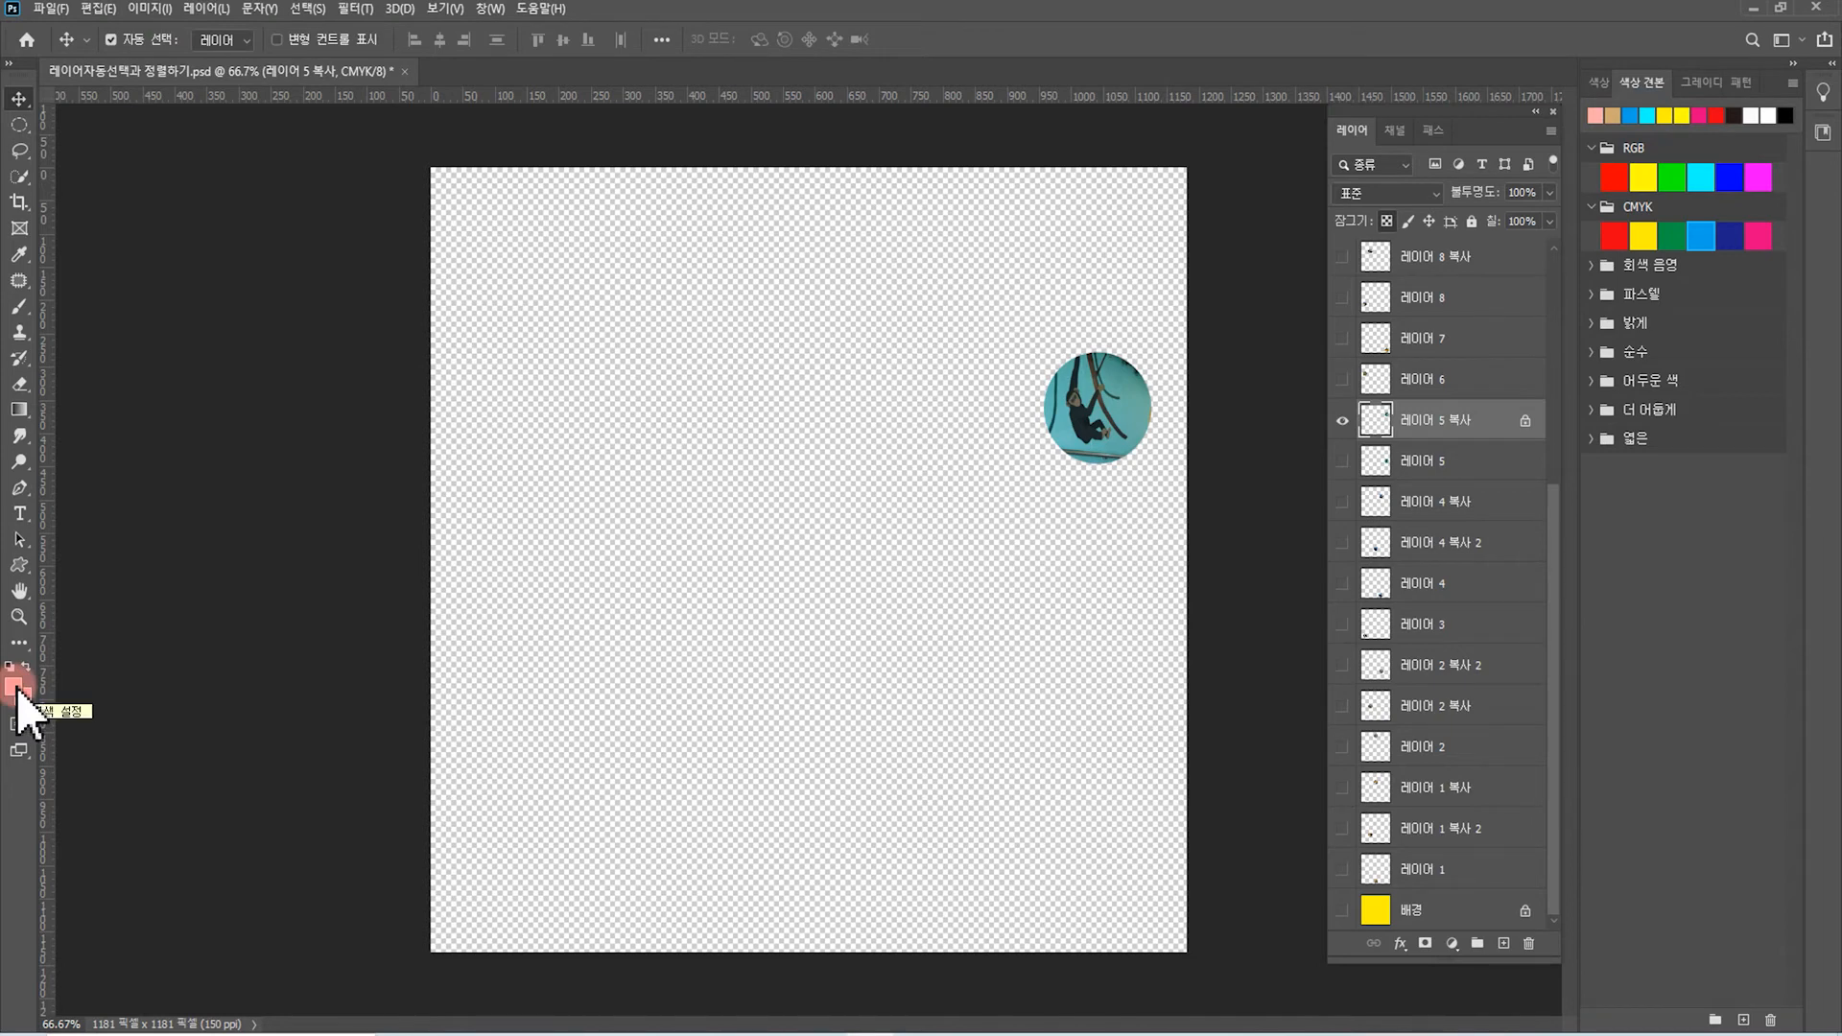
drag(18, 698, 1130, 427)
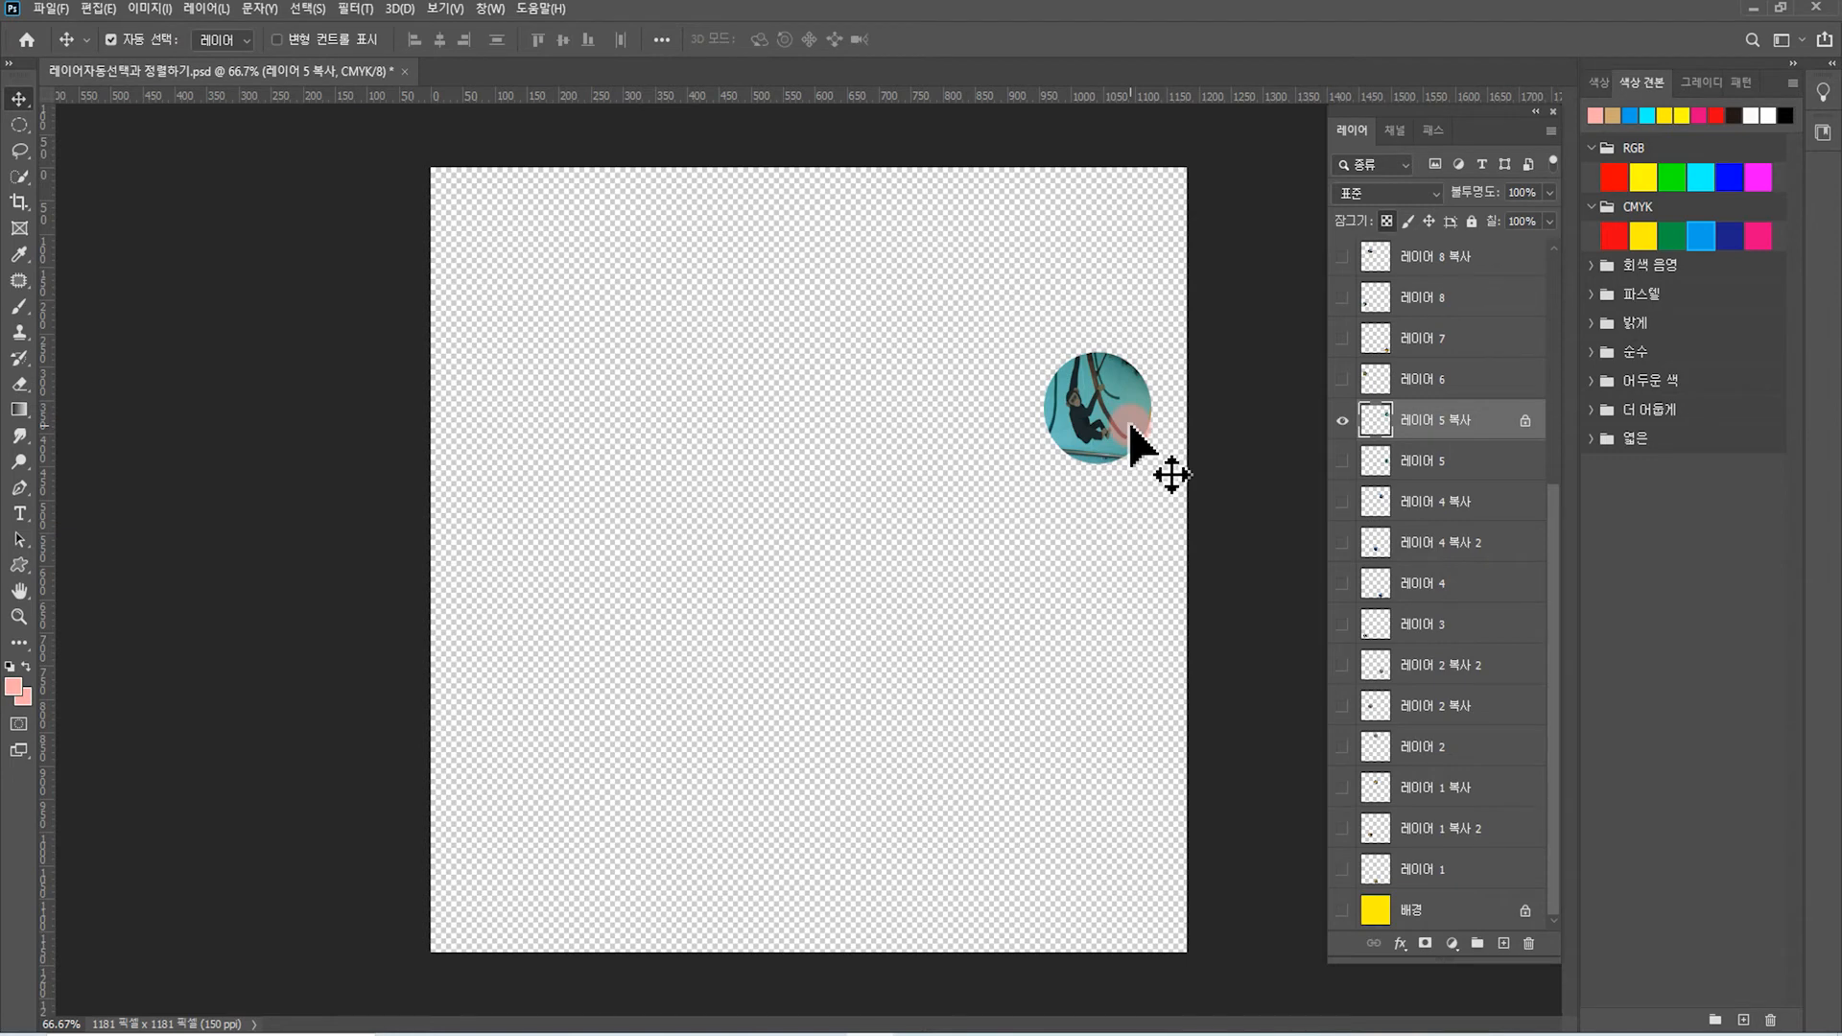
drag(1130, 427, 1131, 428)
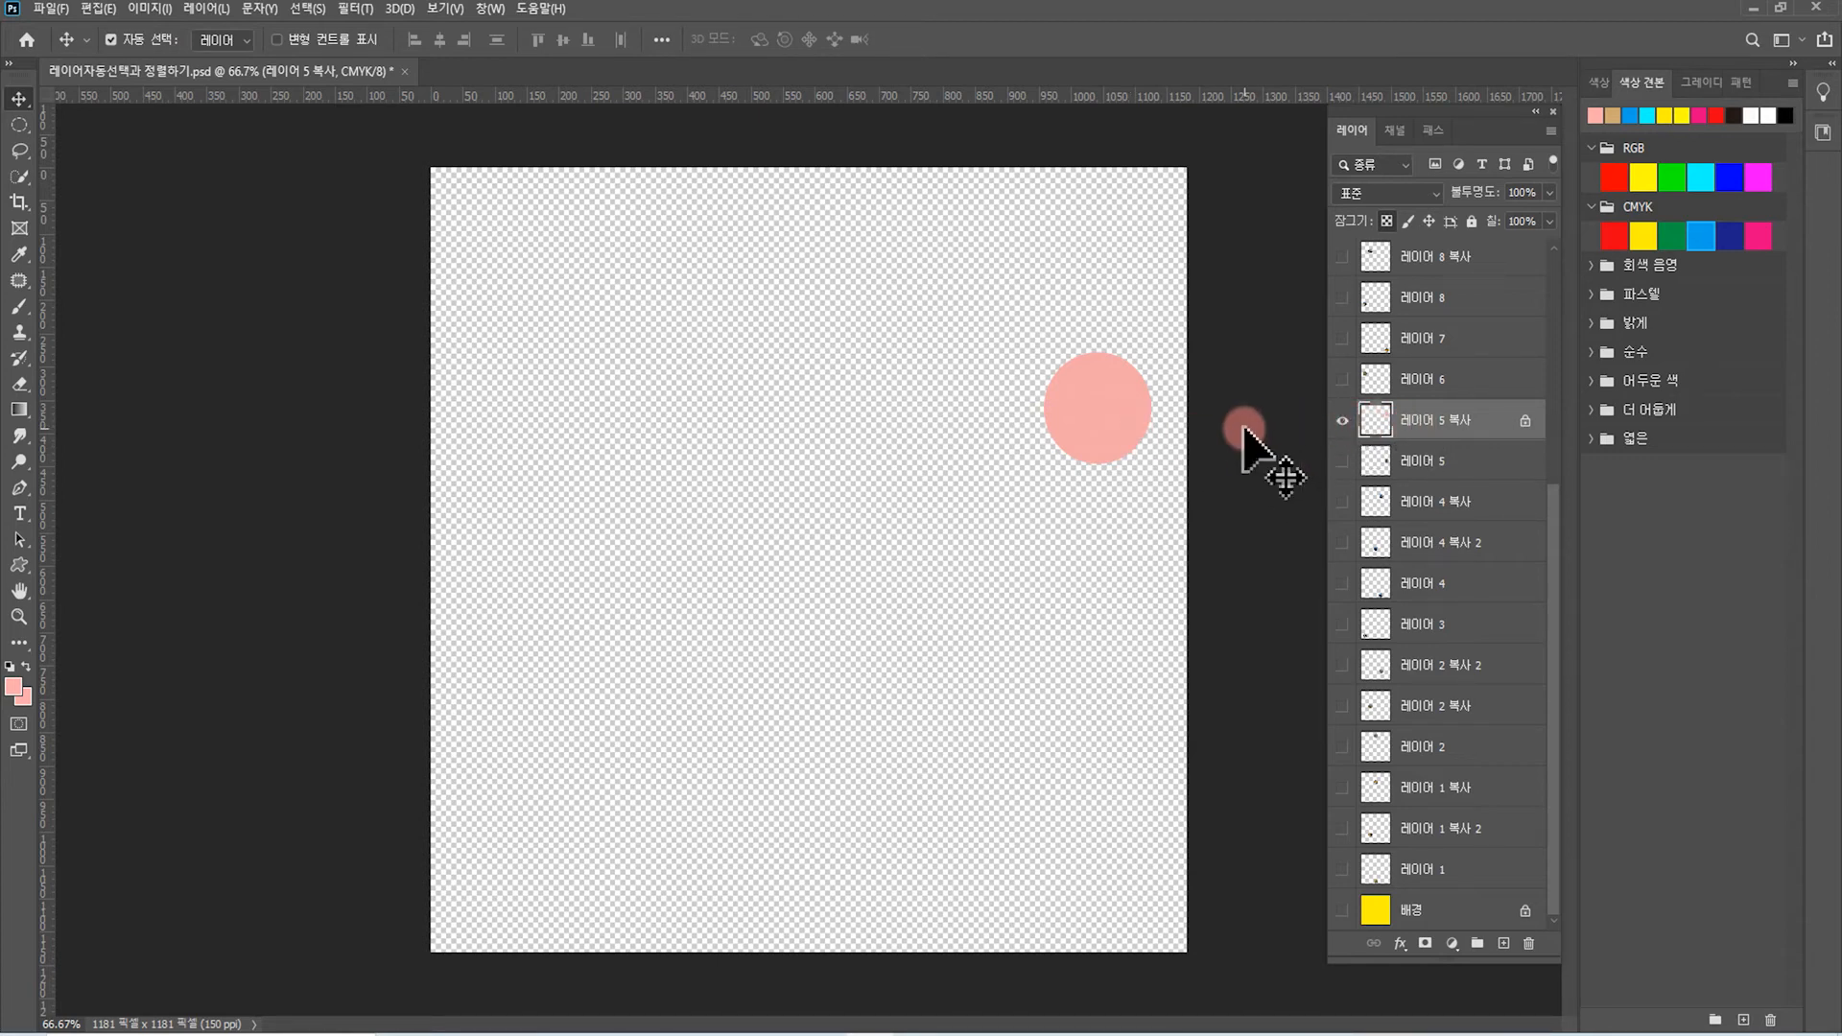
Show all the hidden circle layers and the yellow background again
scroll(1371, 374, up, 9)
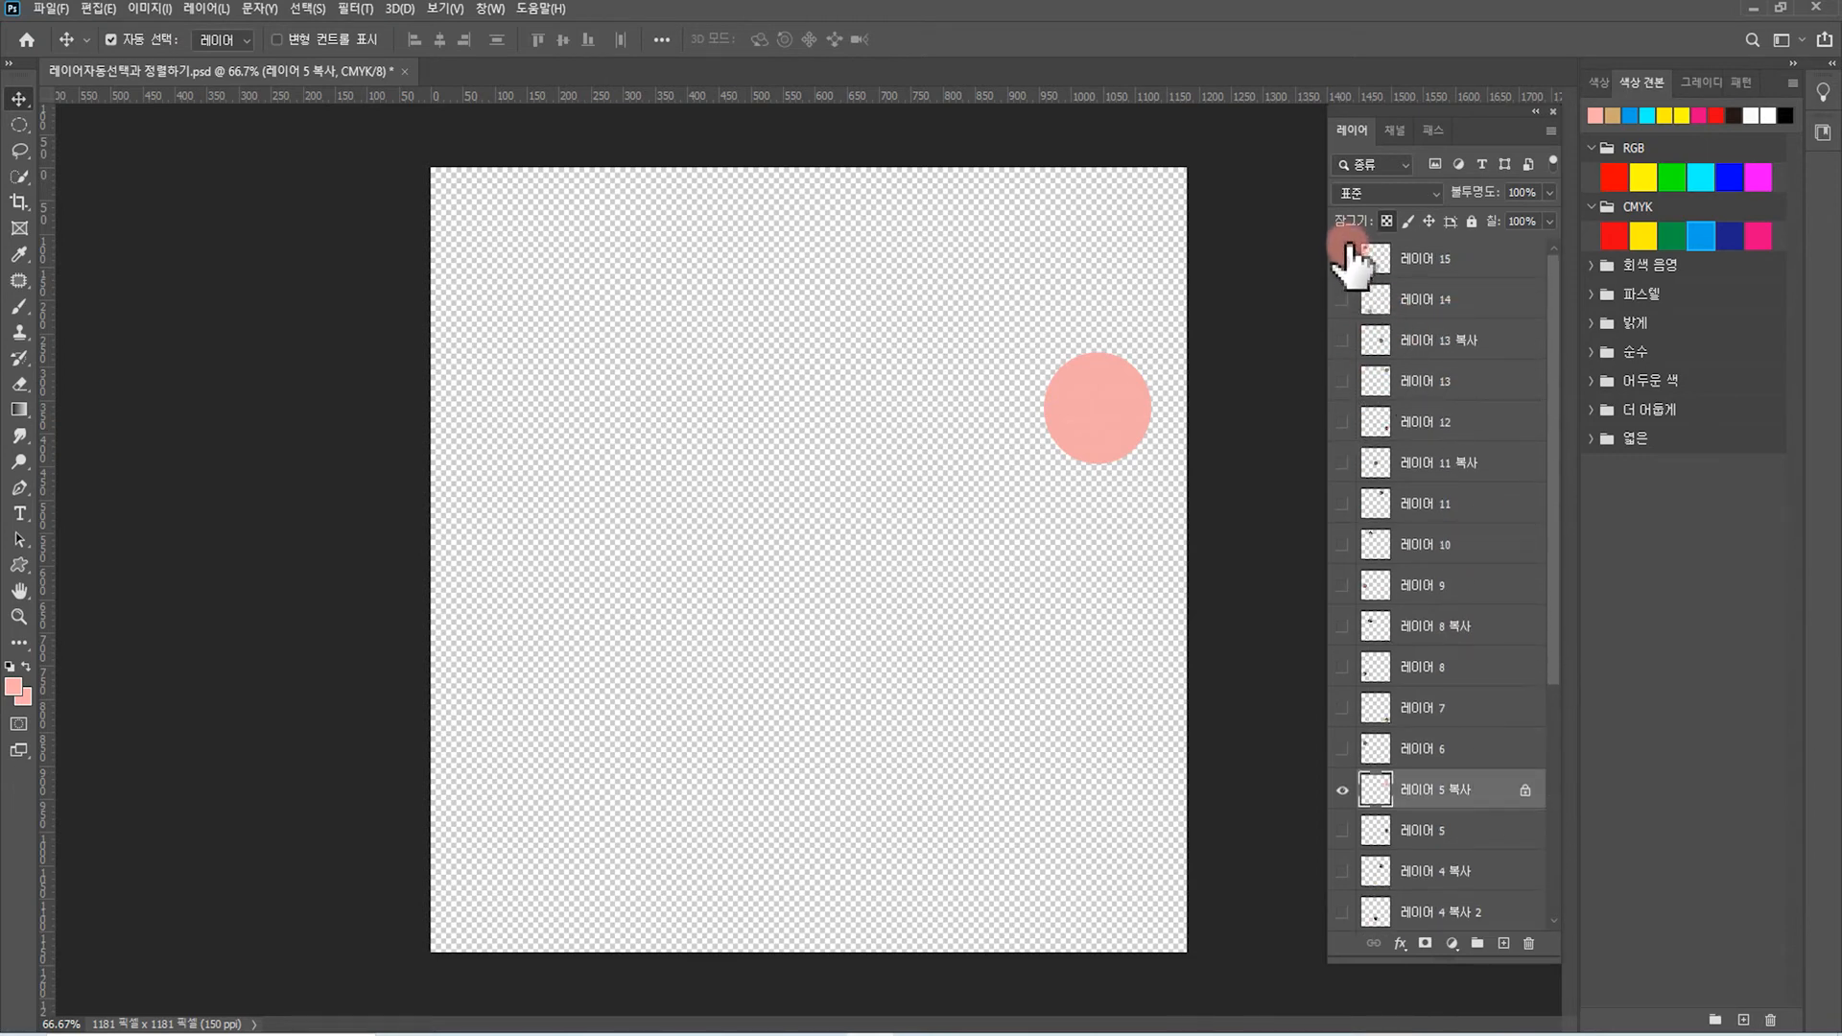
drag(1342, 259, 1342, 789)
scroll(1348, 575, down, 9)
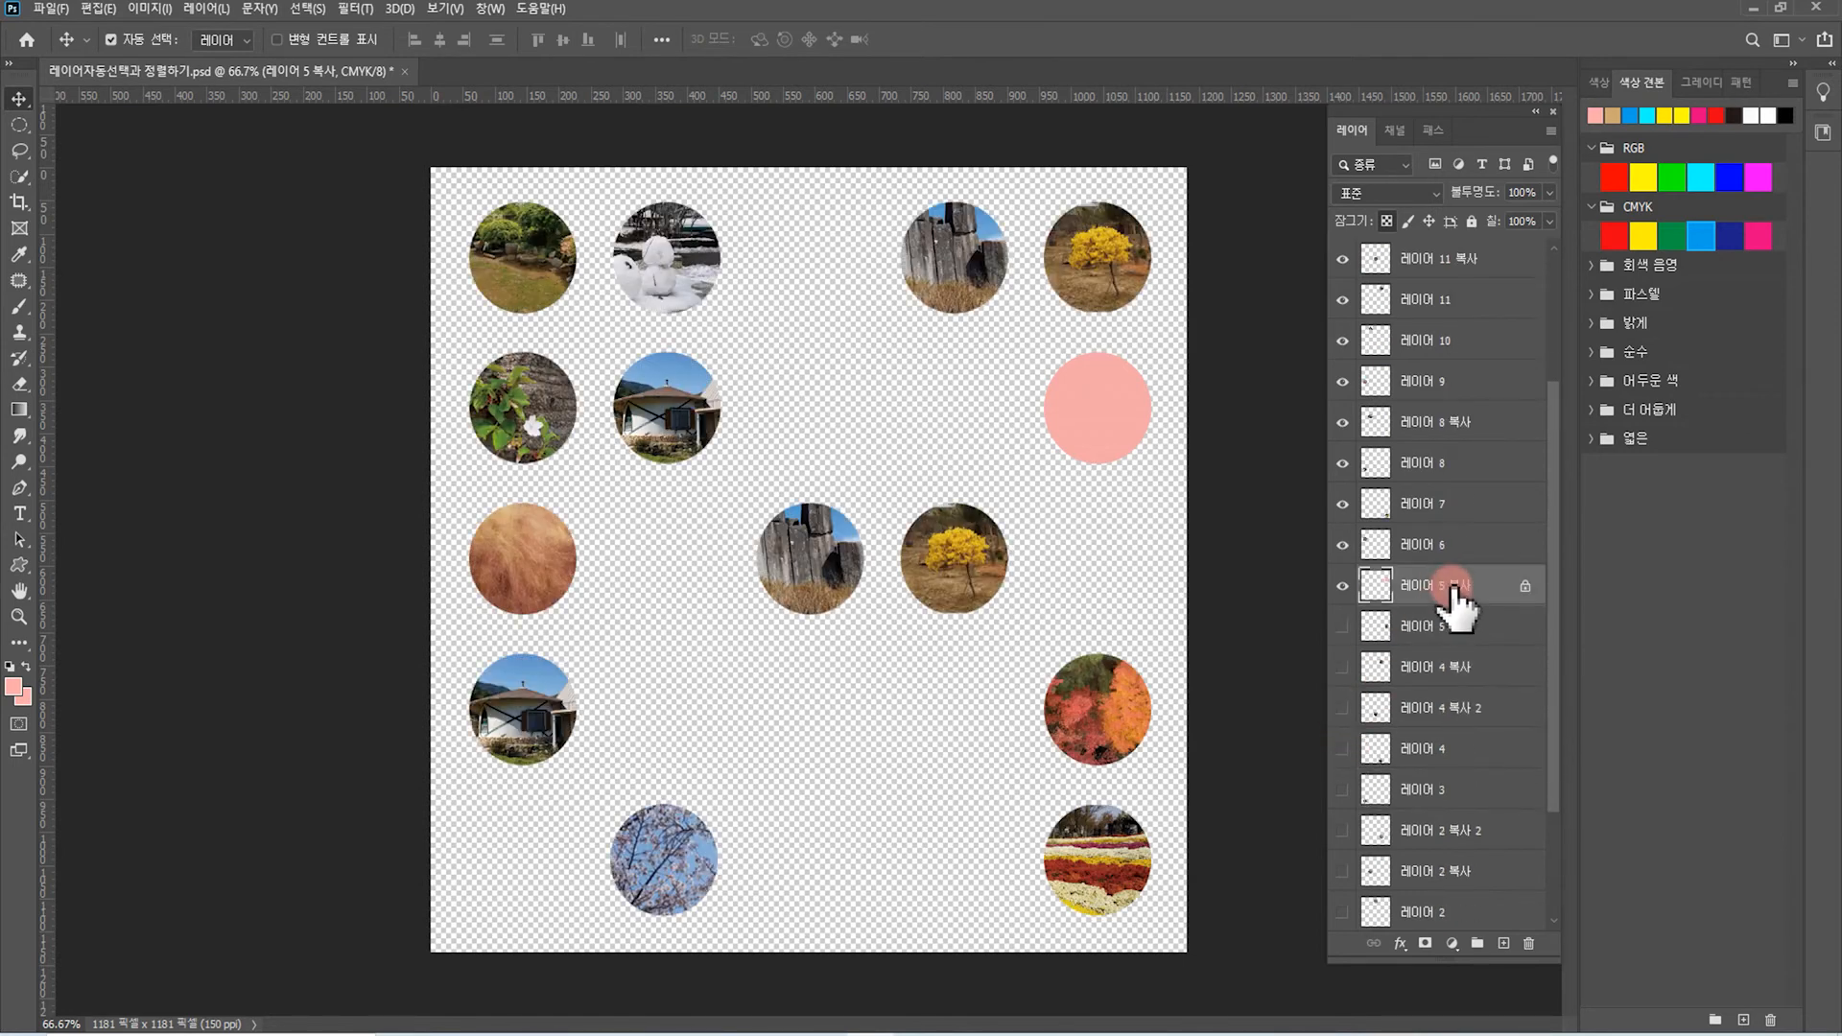
drag(1346, 494, 1343, 916)
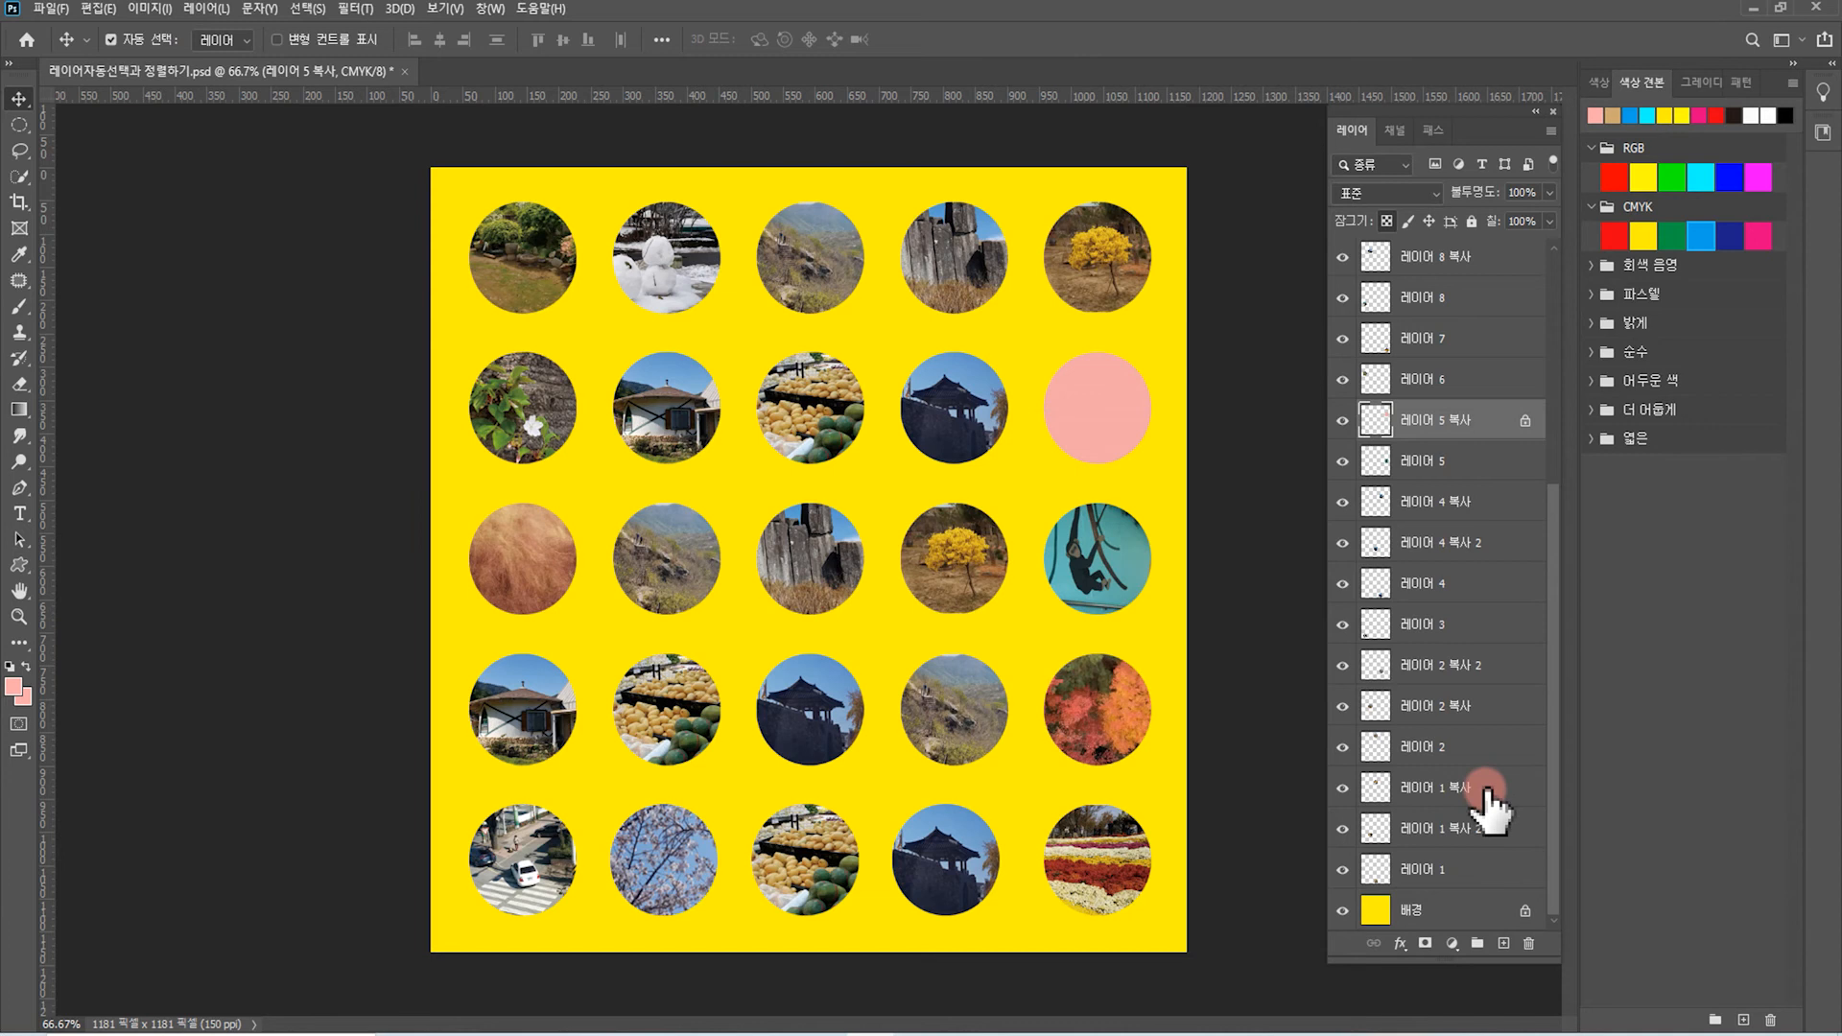
scroll(1467, 729, up, 1)
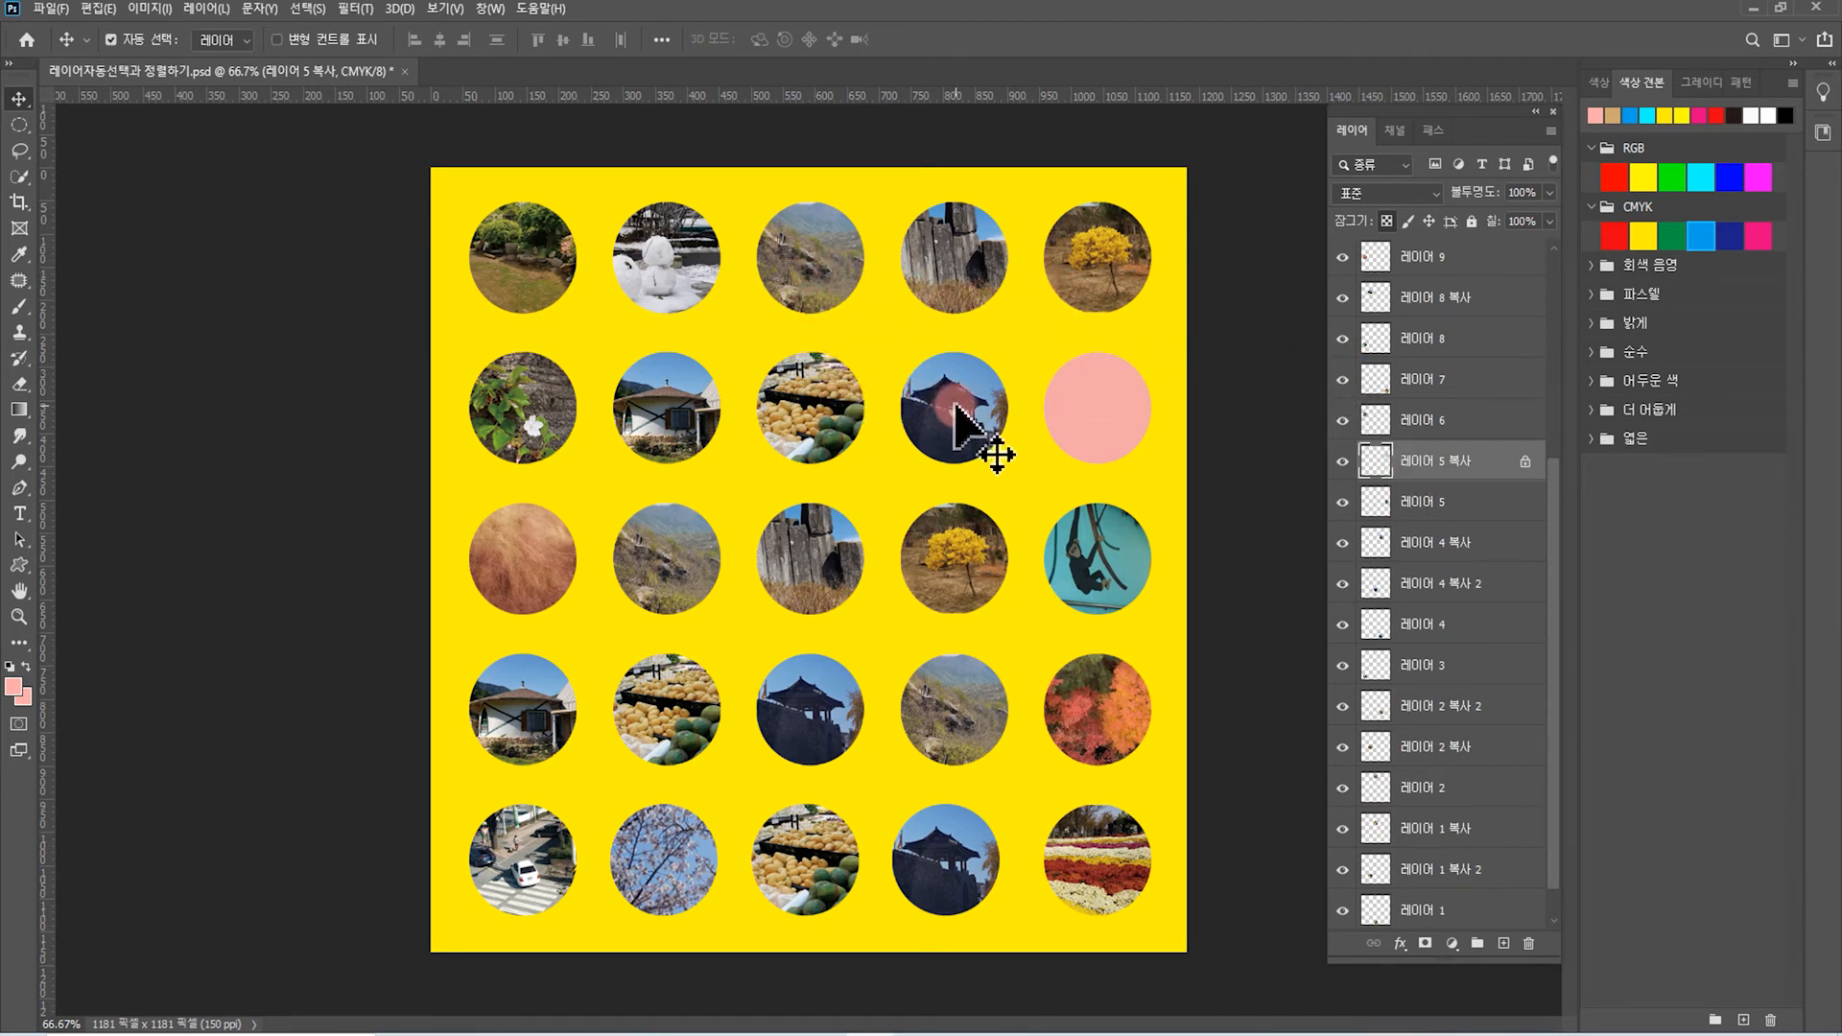
Lock the transparent pixels of the second-row pavilion circle's layer and fill the circle with tan
click(959, 410)
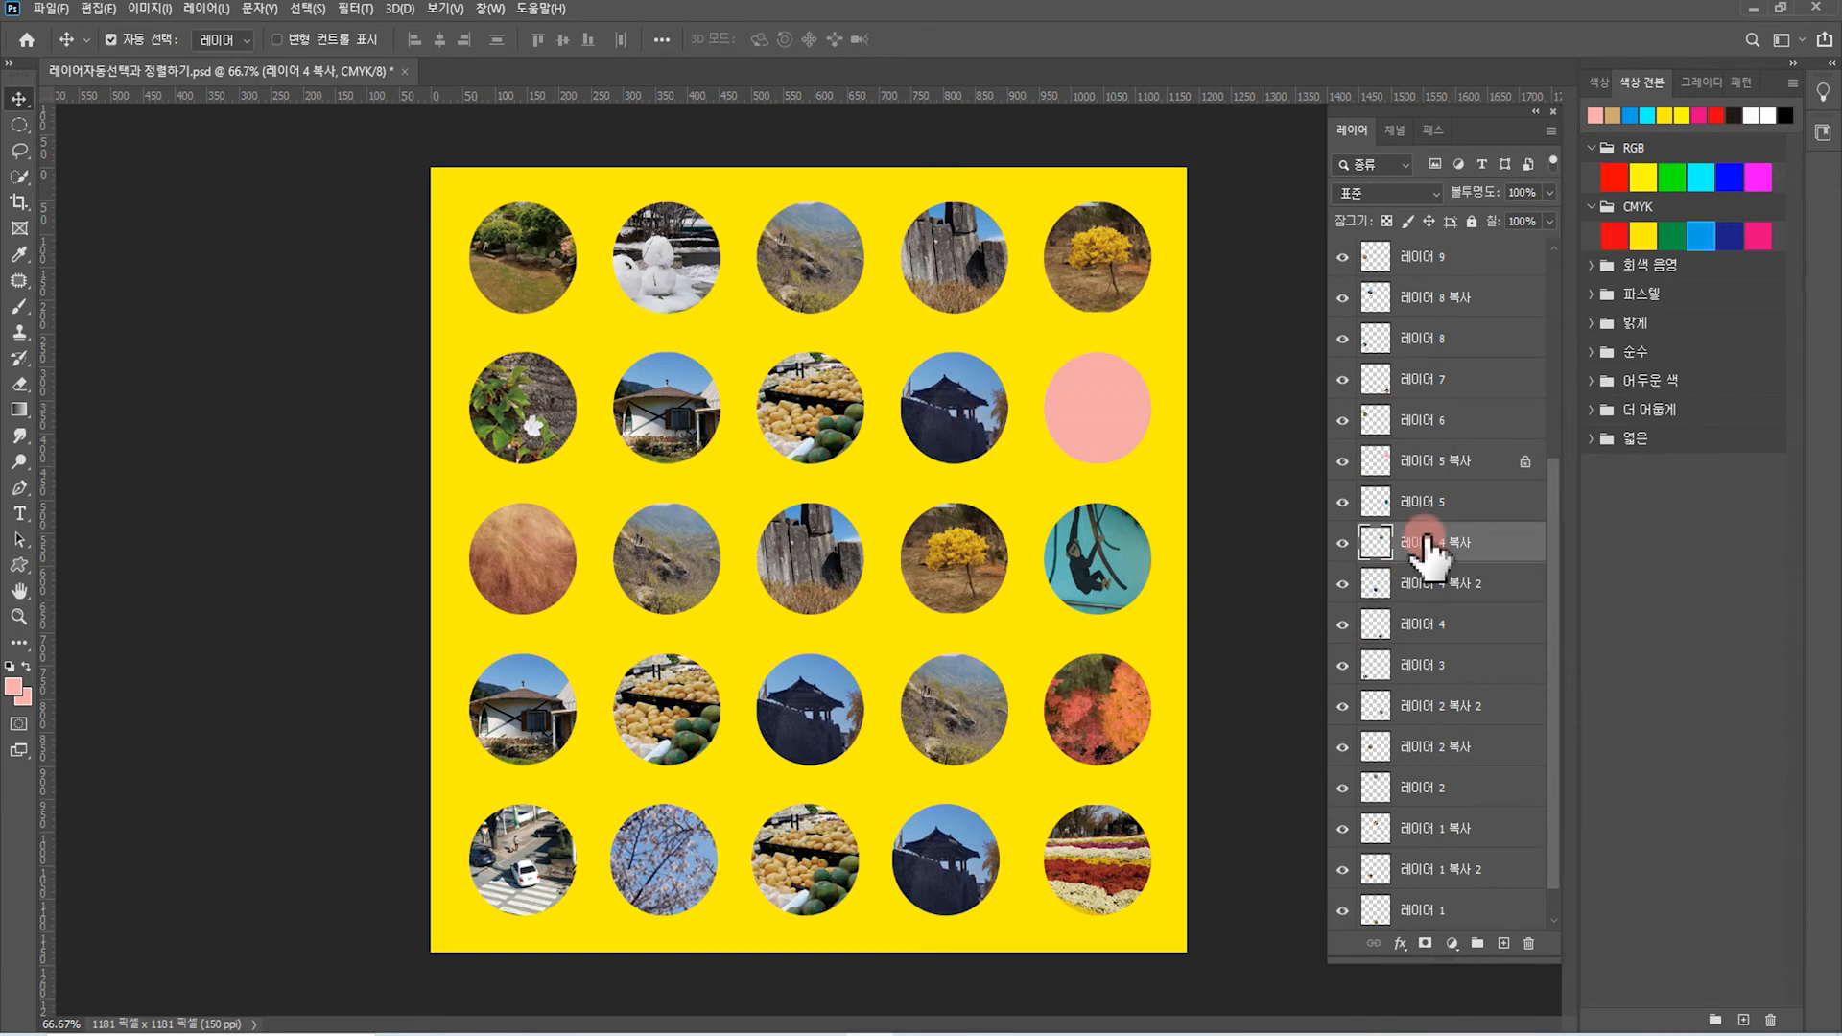
click(964, 405)
click(1611, 113)
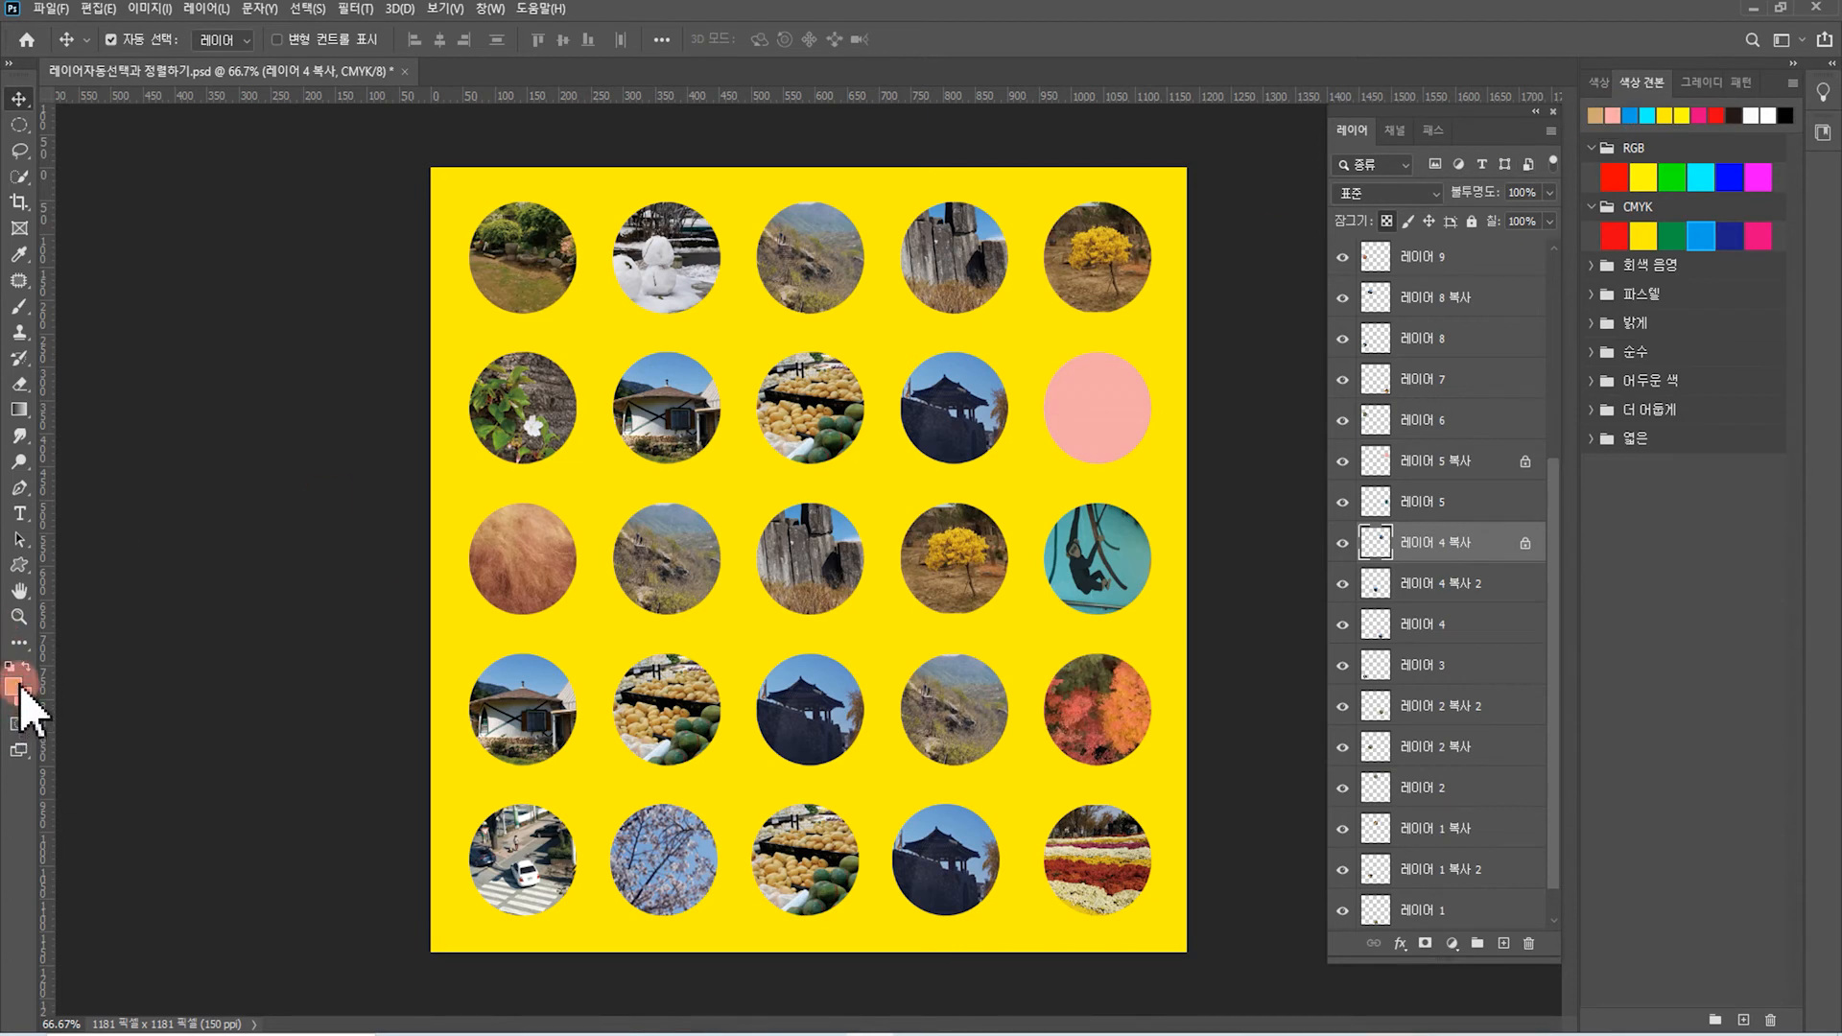
key(ctrl+BackSpace)
key(x)
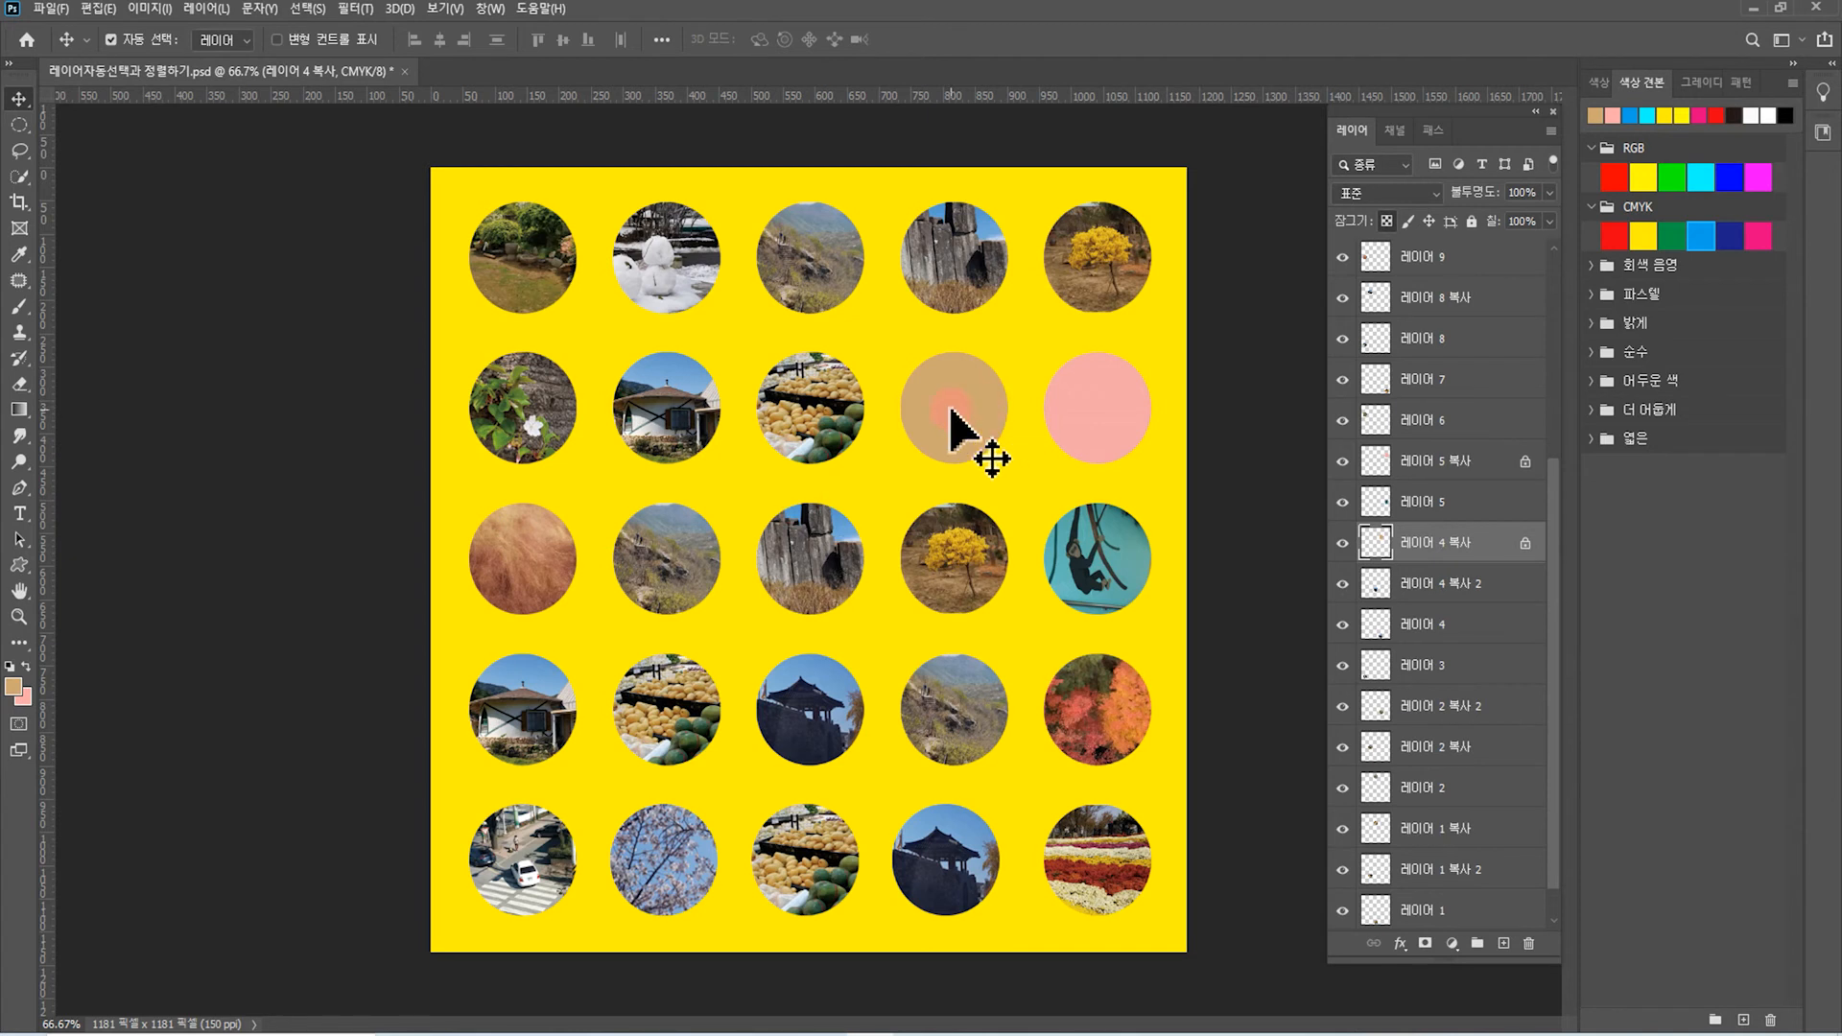
click(1525, 543)
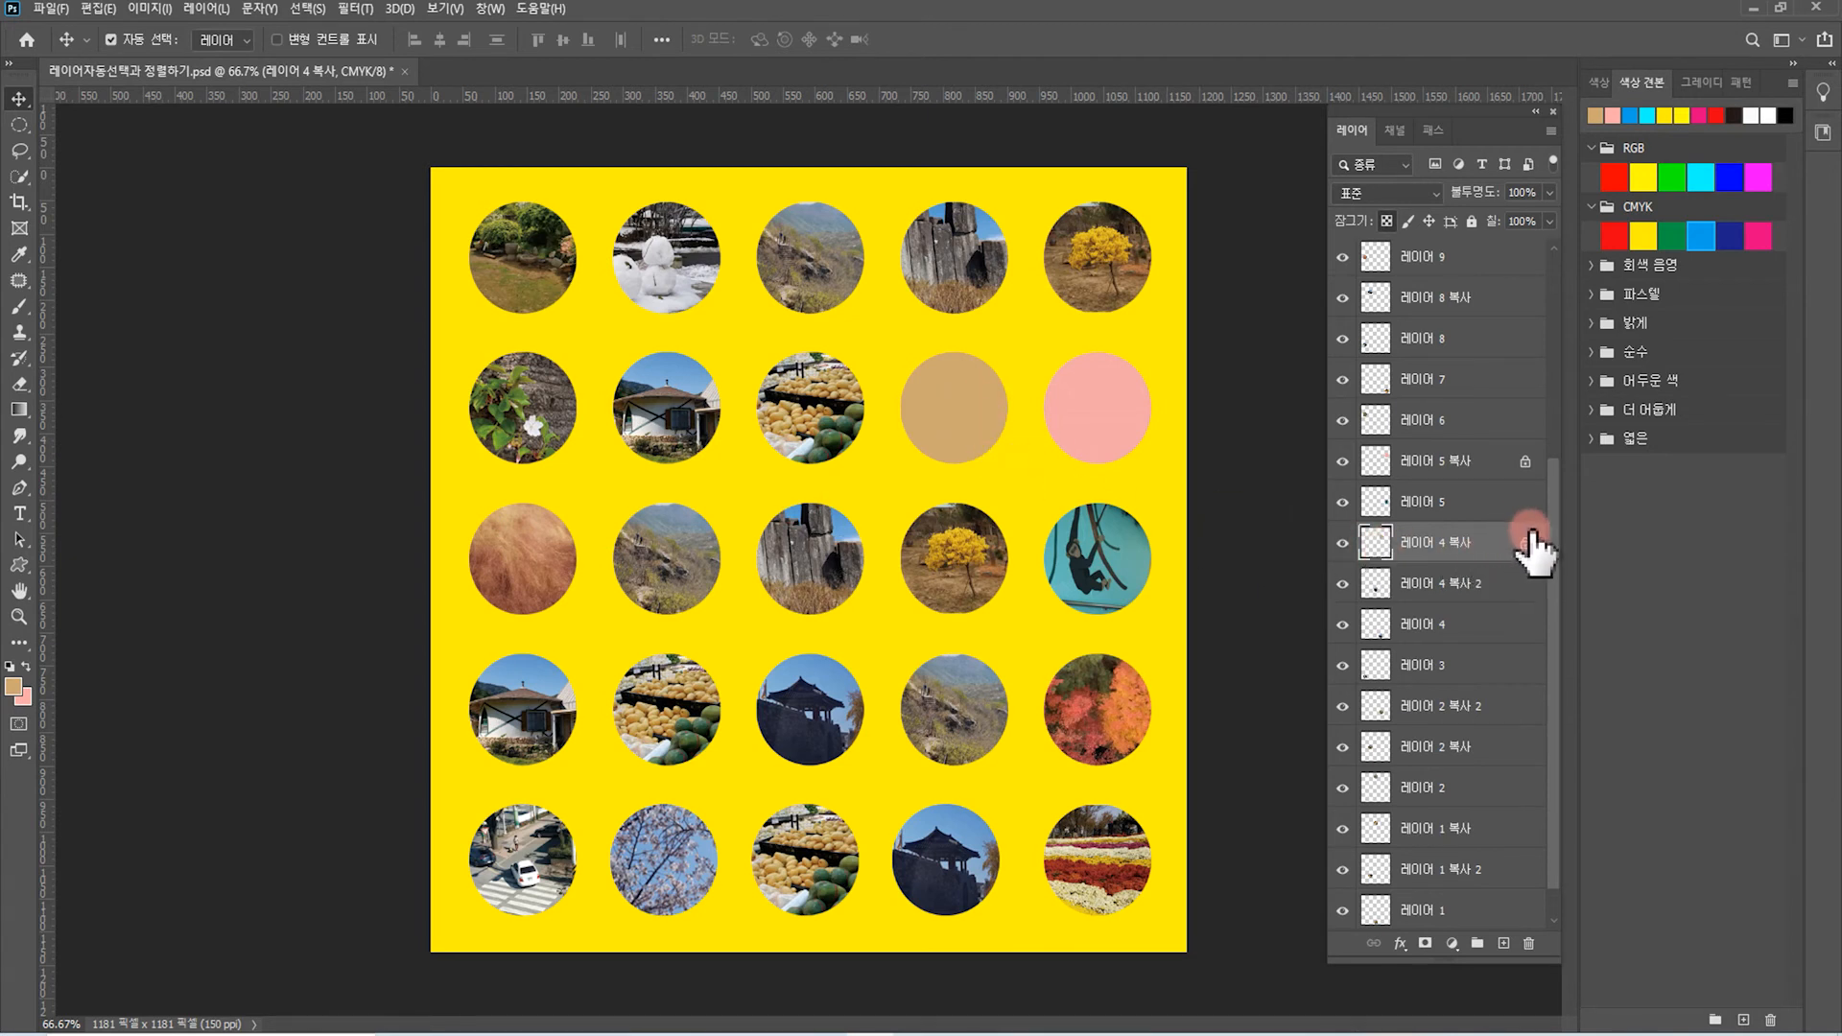
click(957, 381)
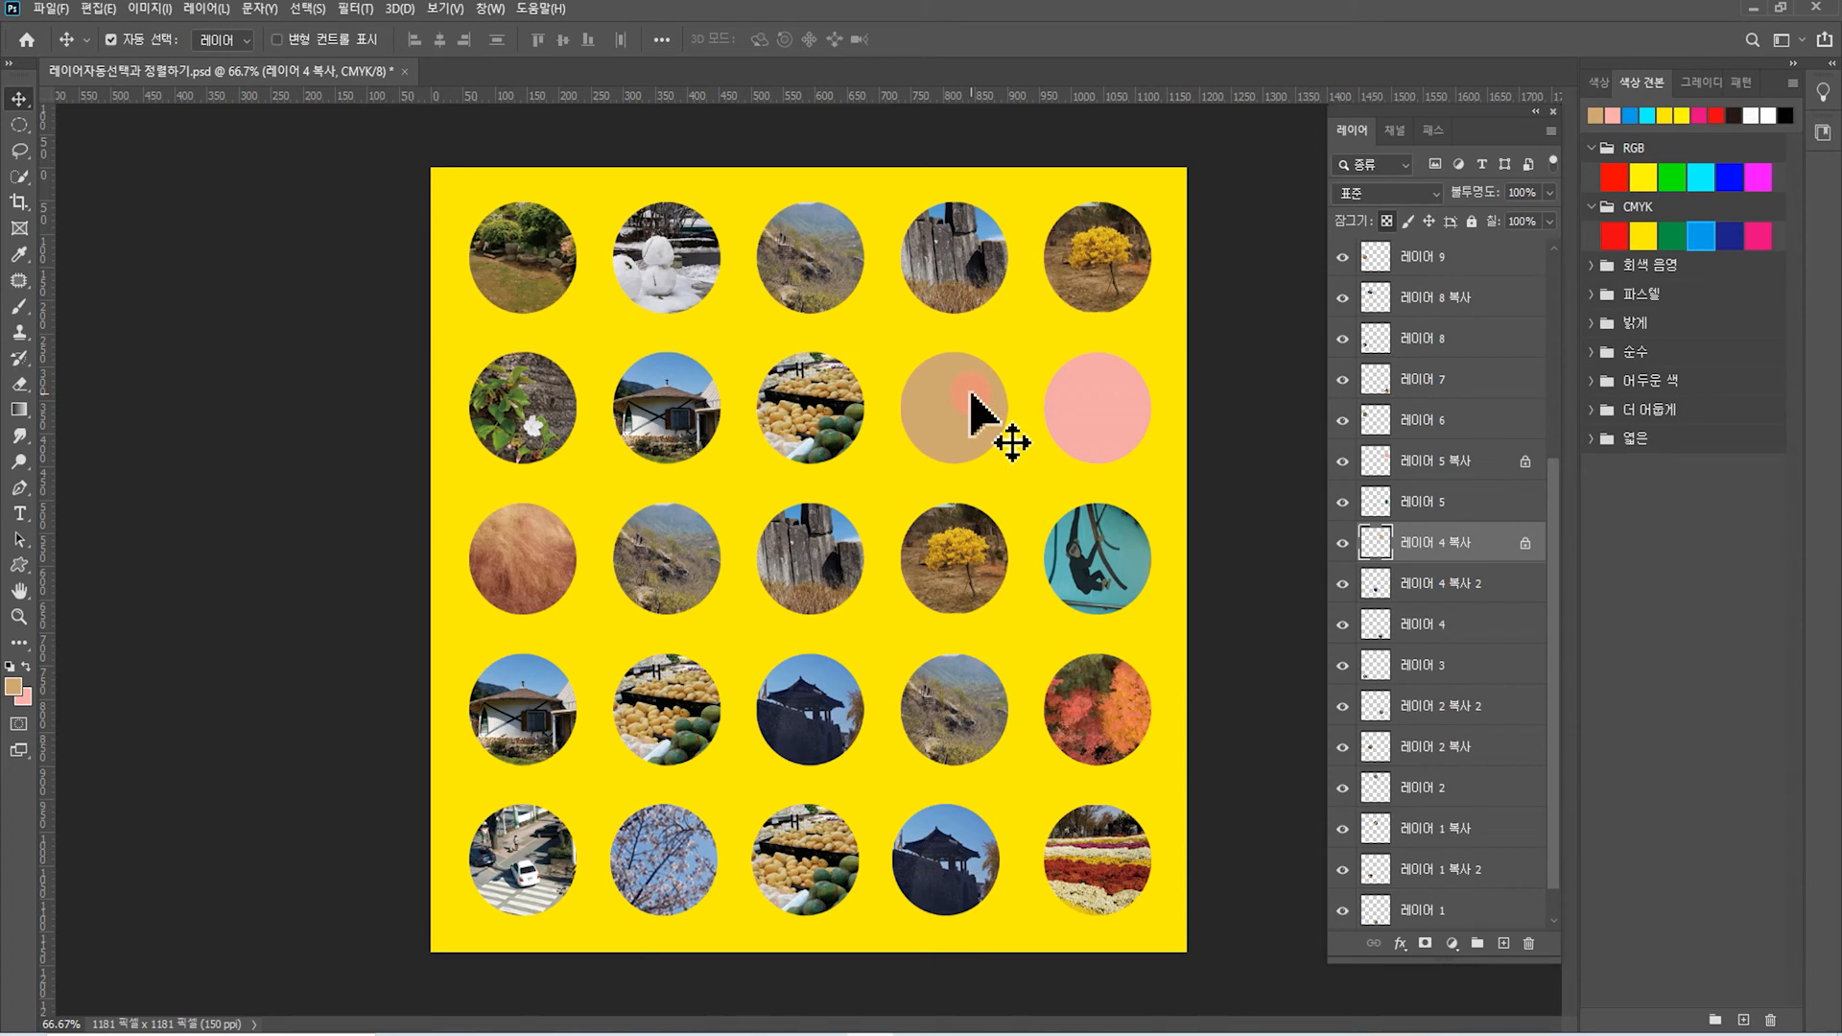
click(660, 752)
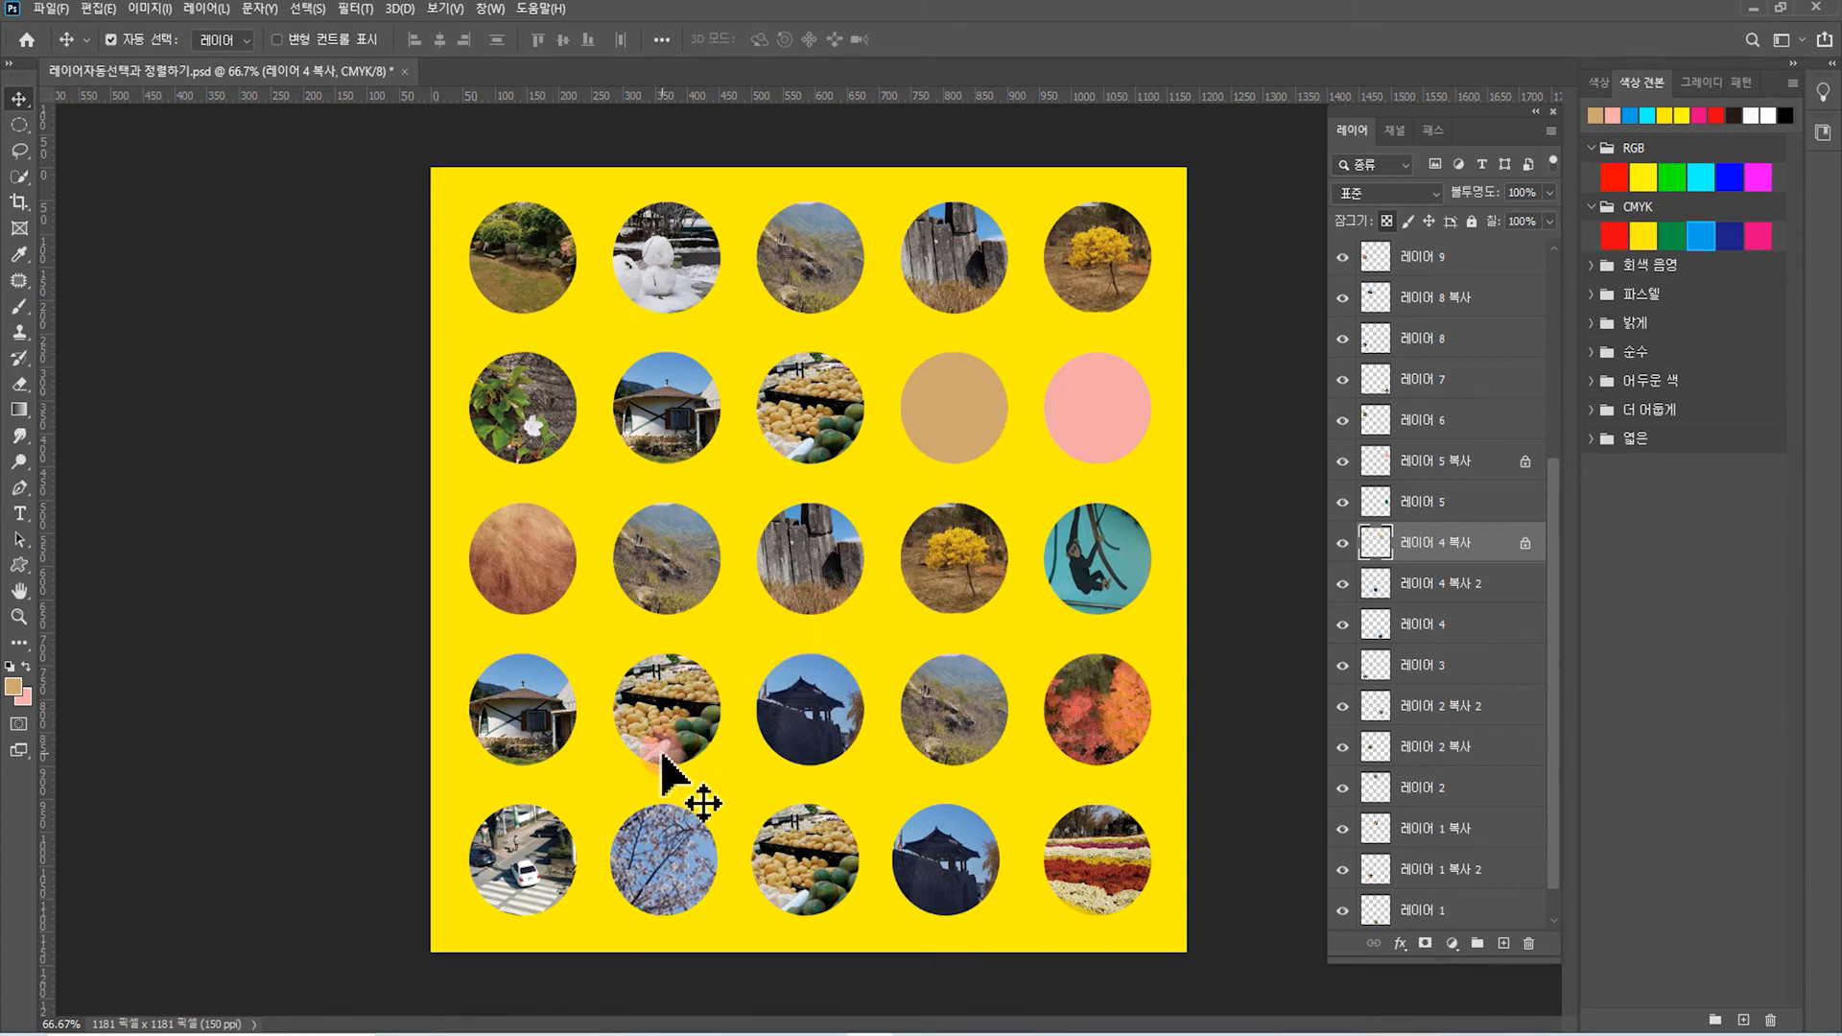
Lock the transparent pixels of the fourth-row pavilion circle's layer and fill the circle with blue
click(804, 710)
click(805, 707)
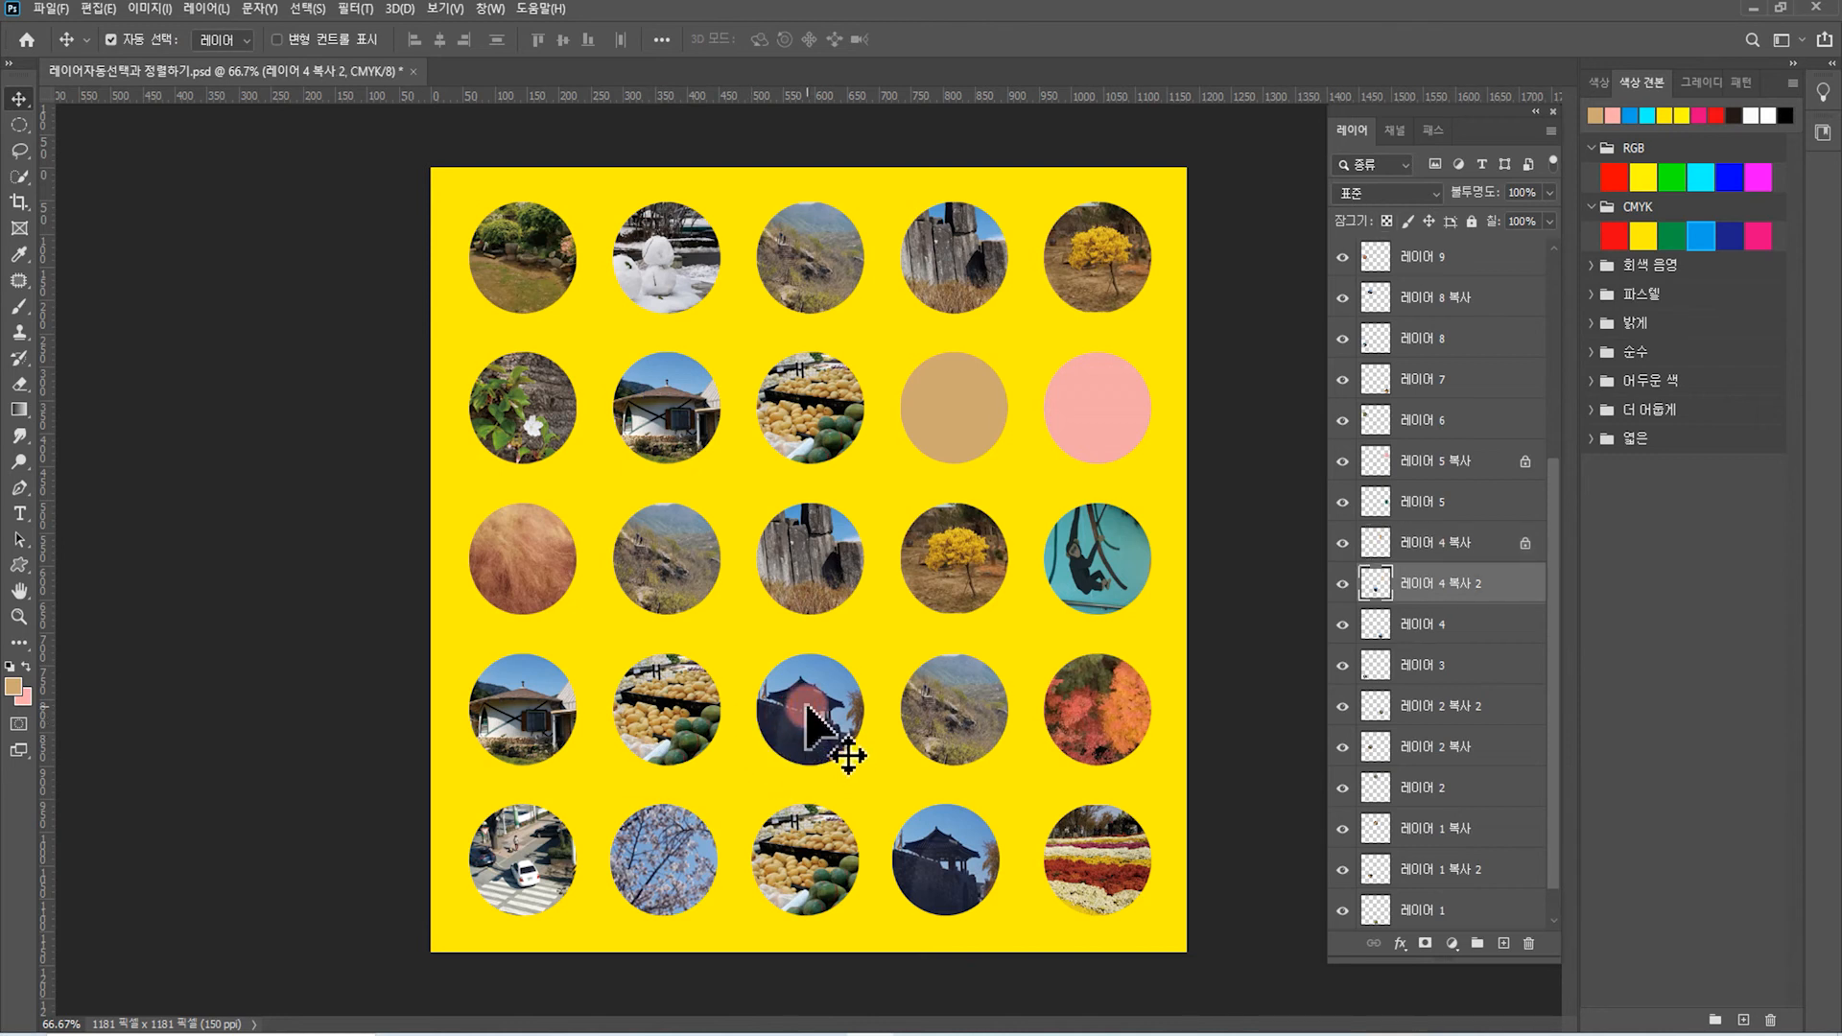
click(1424, 588)
click(1387, 220)
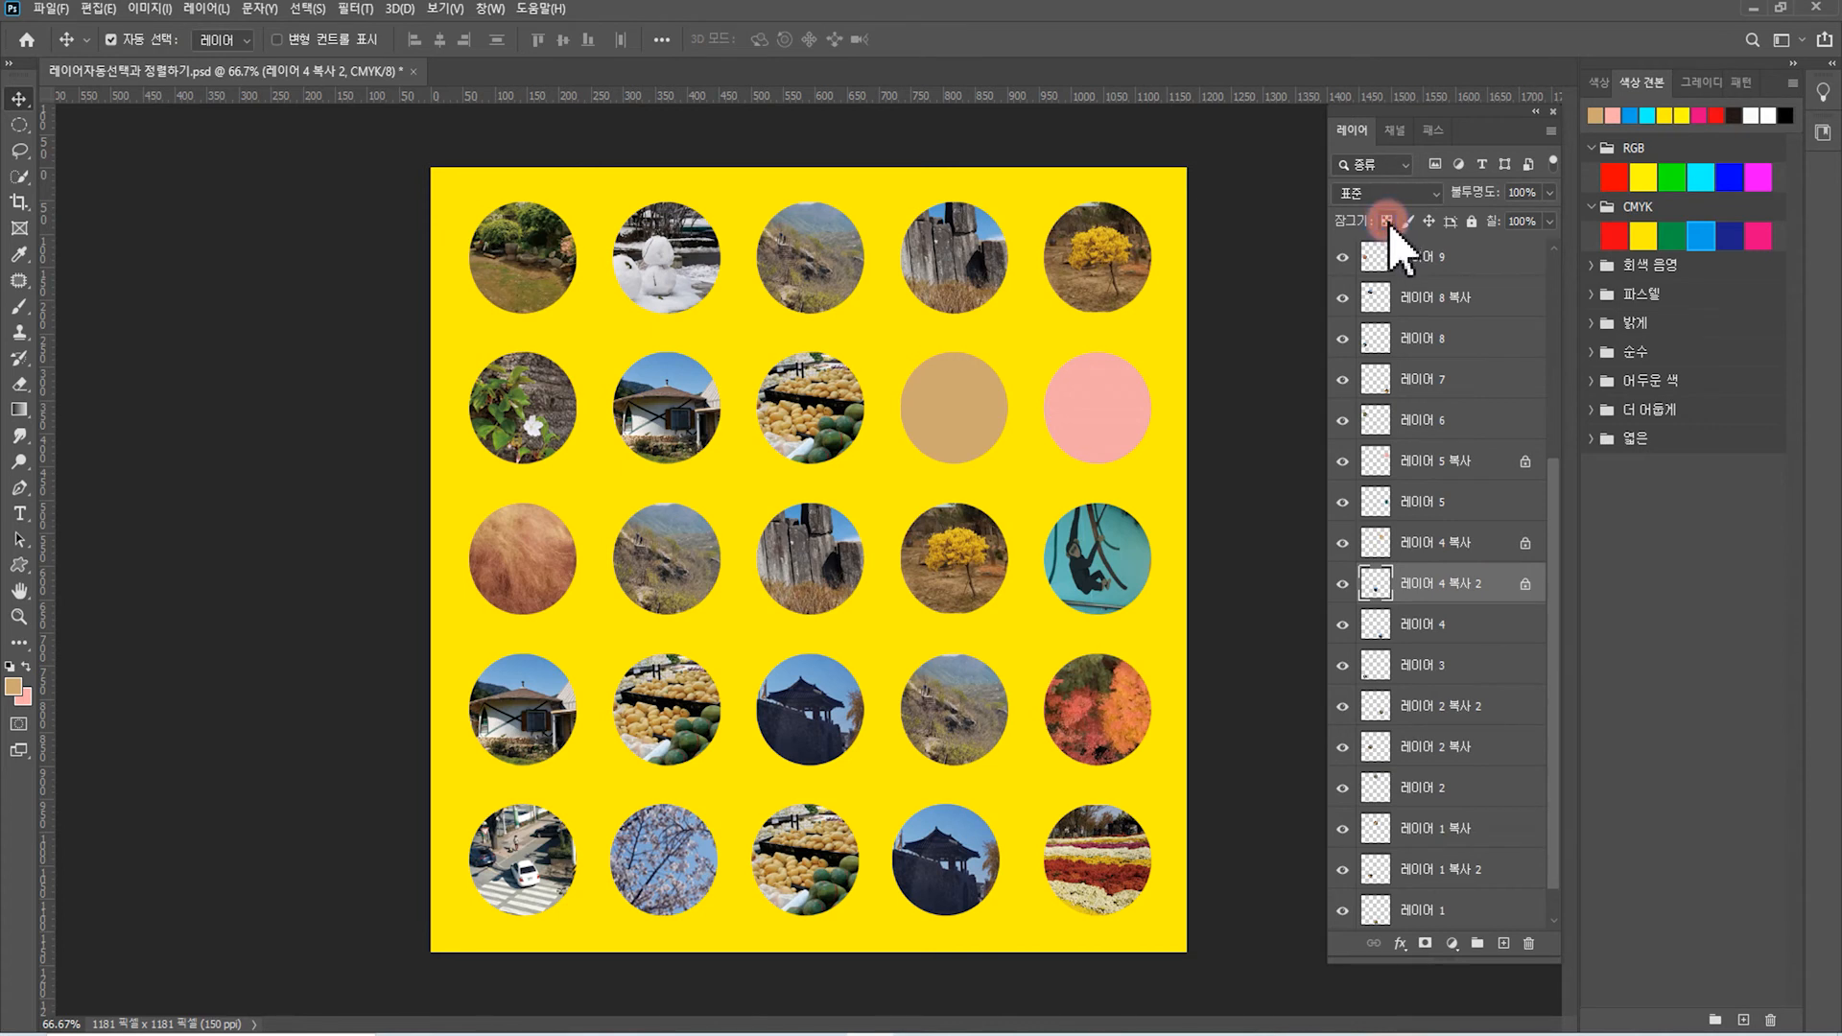
click(1373, 312)
click(1680, 116)
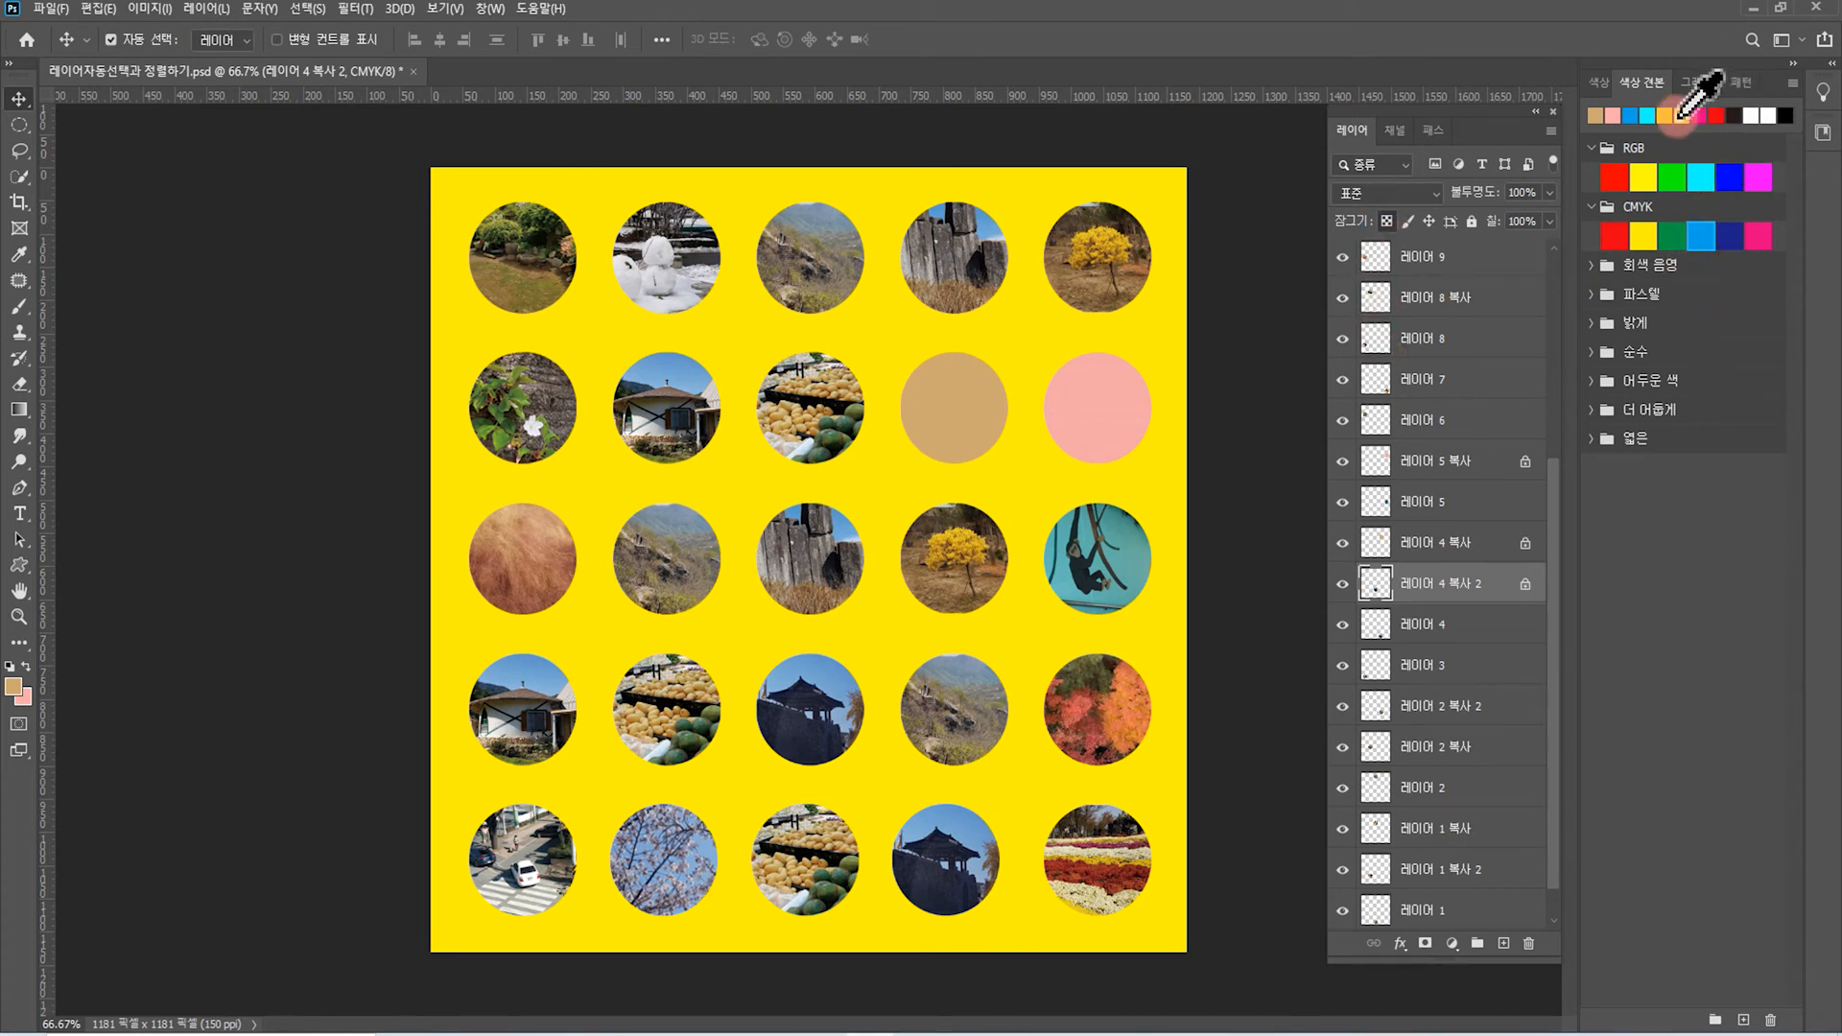
click(1643, 115)
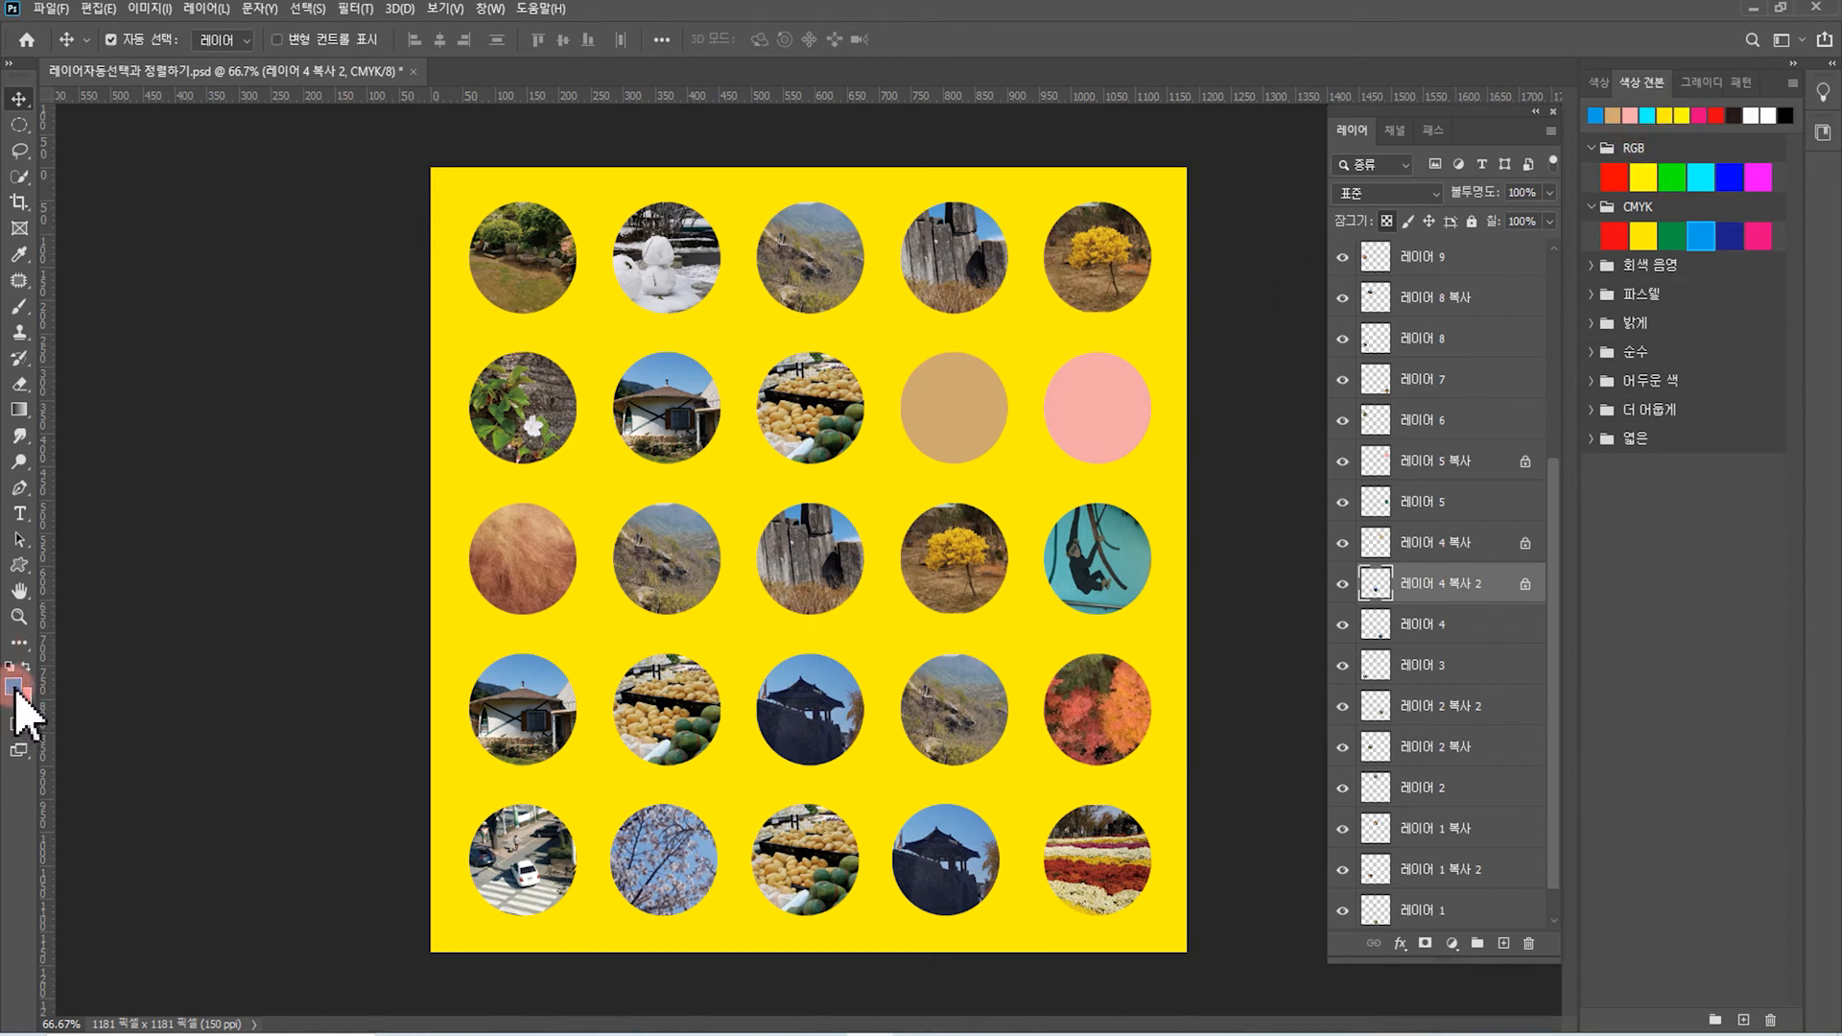
key(alt+BackSpace)
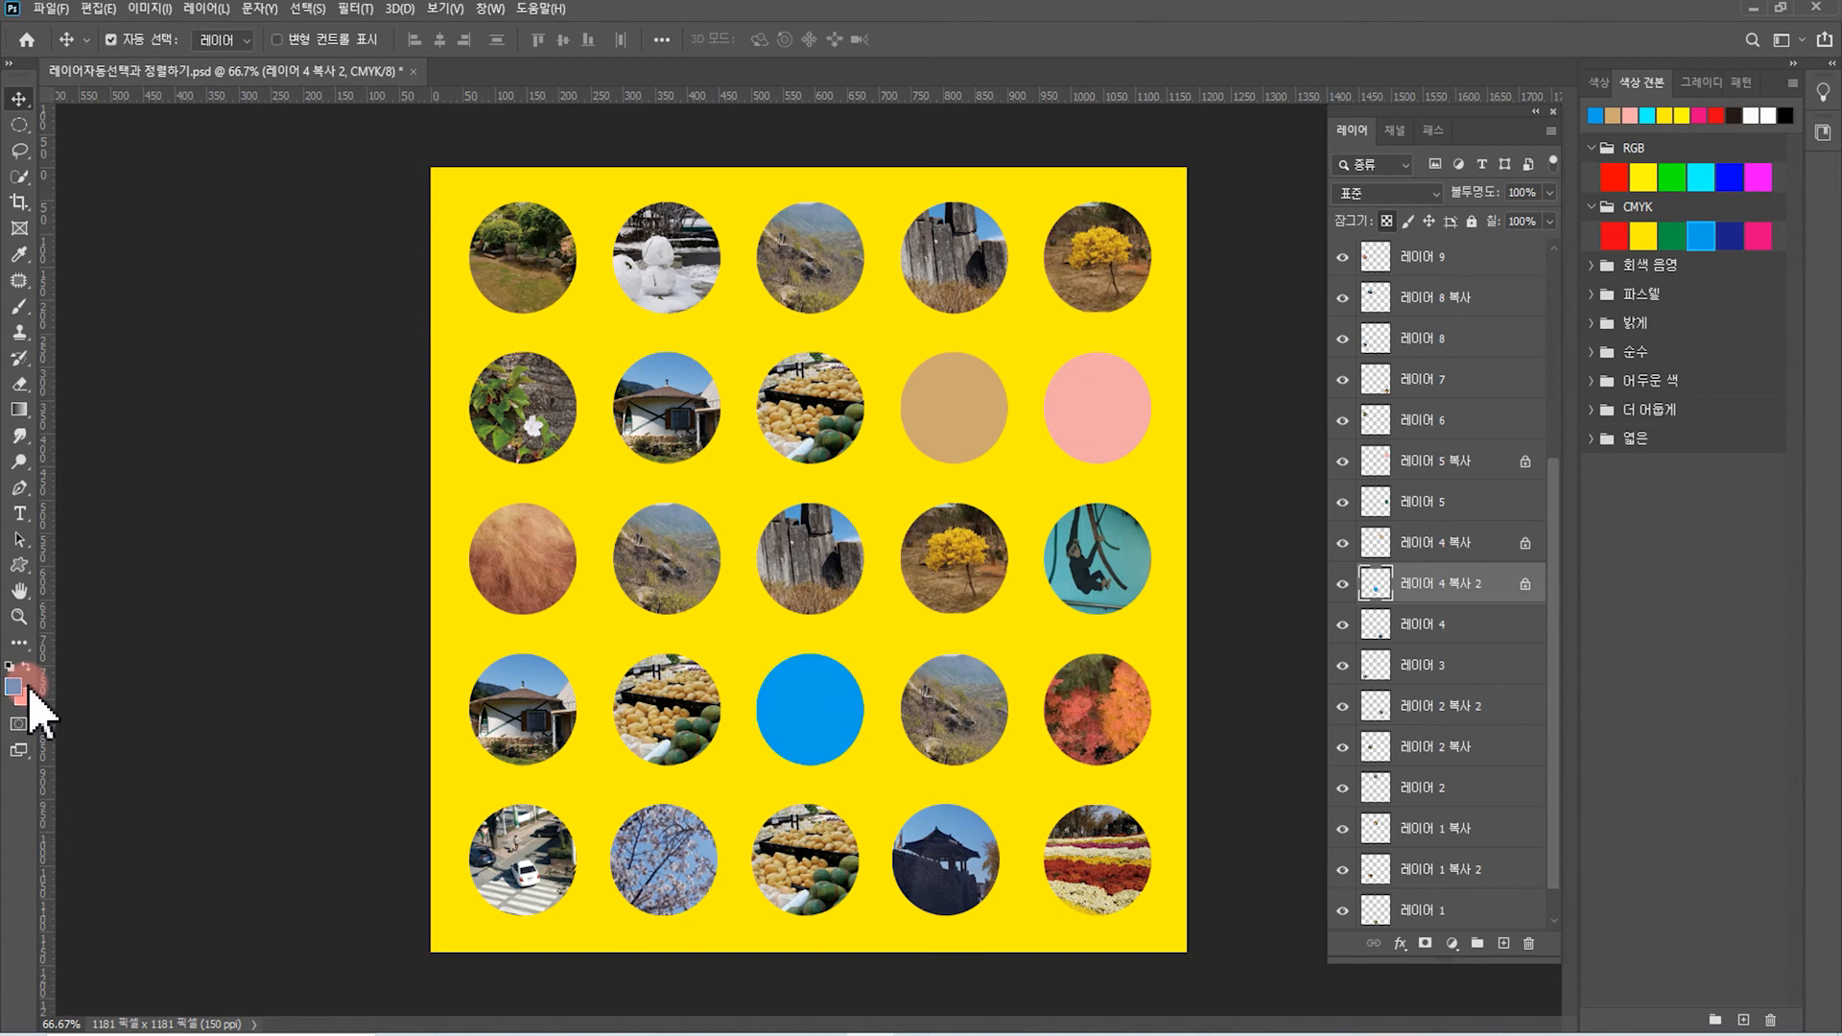
Lock the transparent pixels of the third-row fur circle's layer and fill it with light orange from the 밝게 swatch group
click(525, 568)
click(1419, 255)
click(1386, 222)
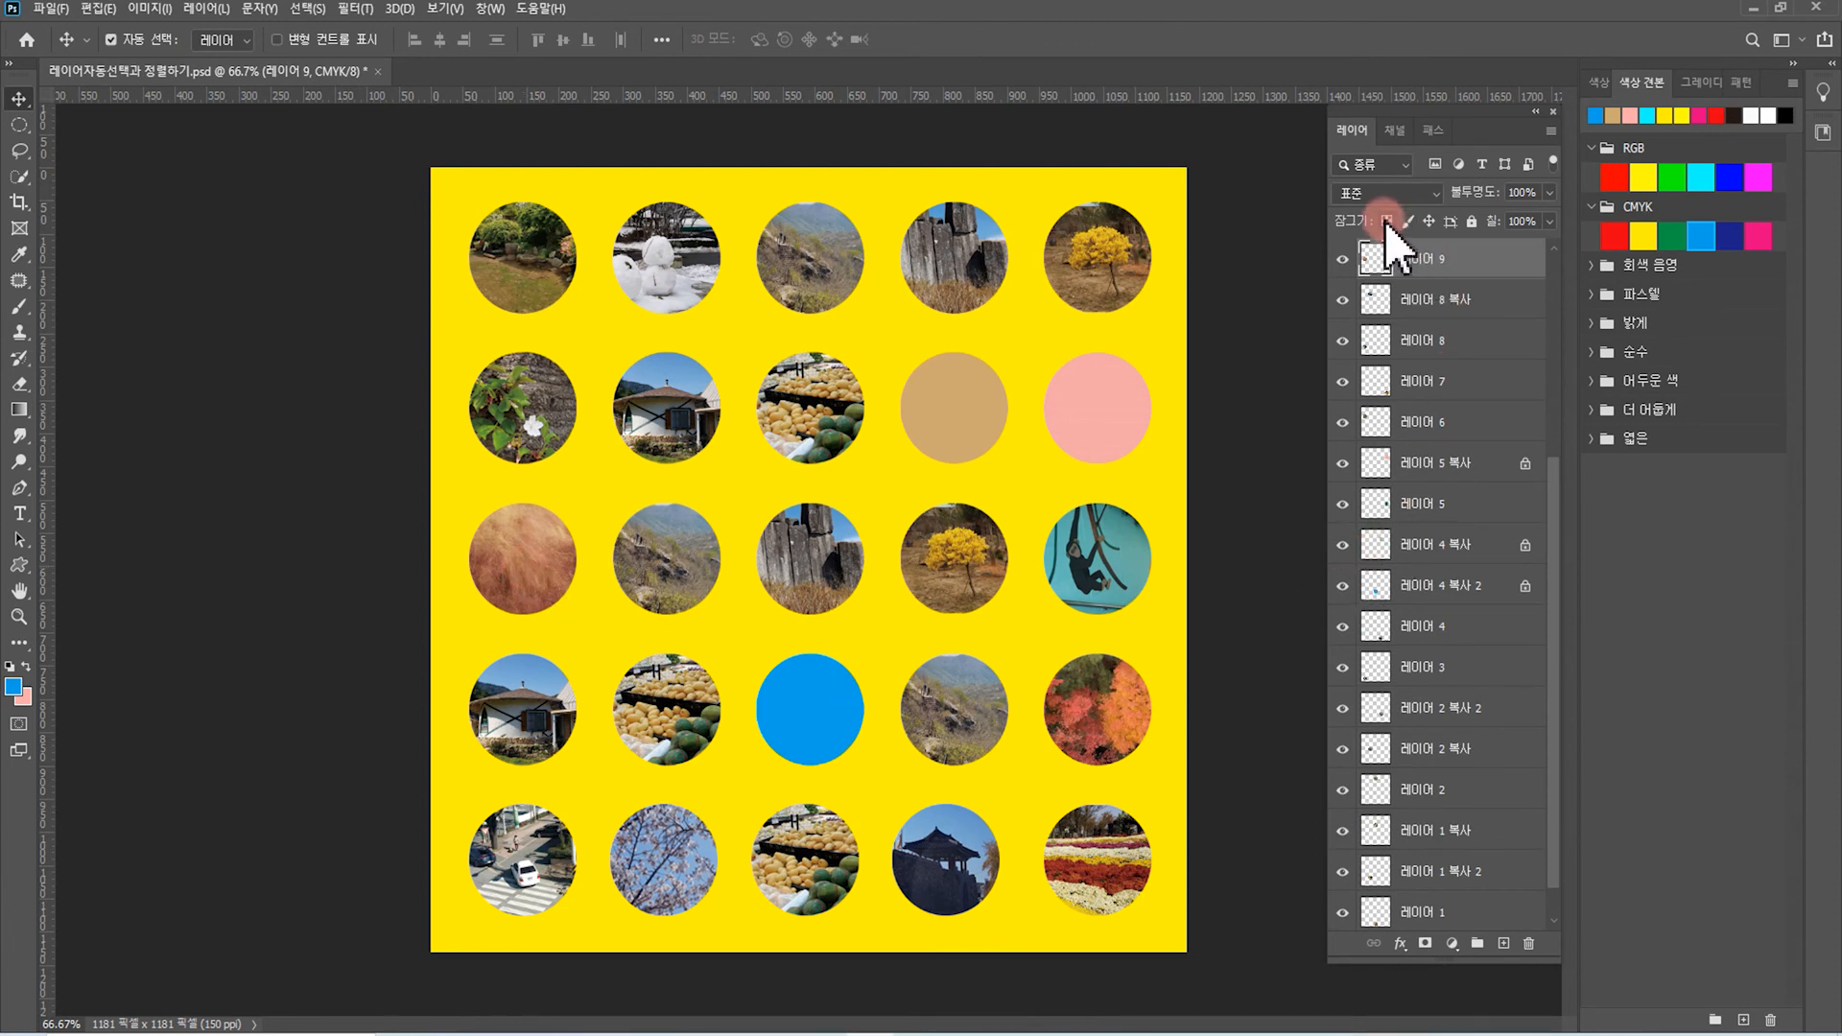
click(1617, 178)
click(1720, 122)
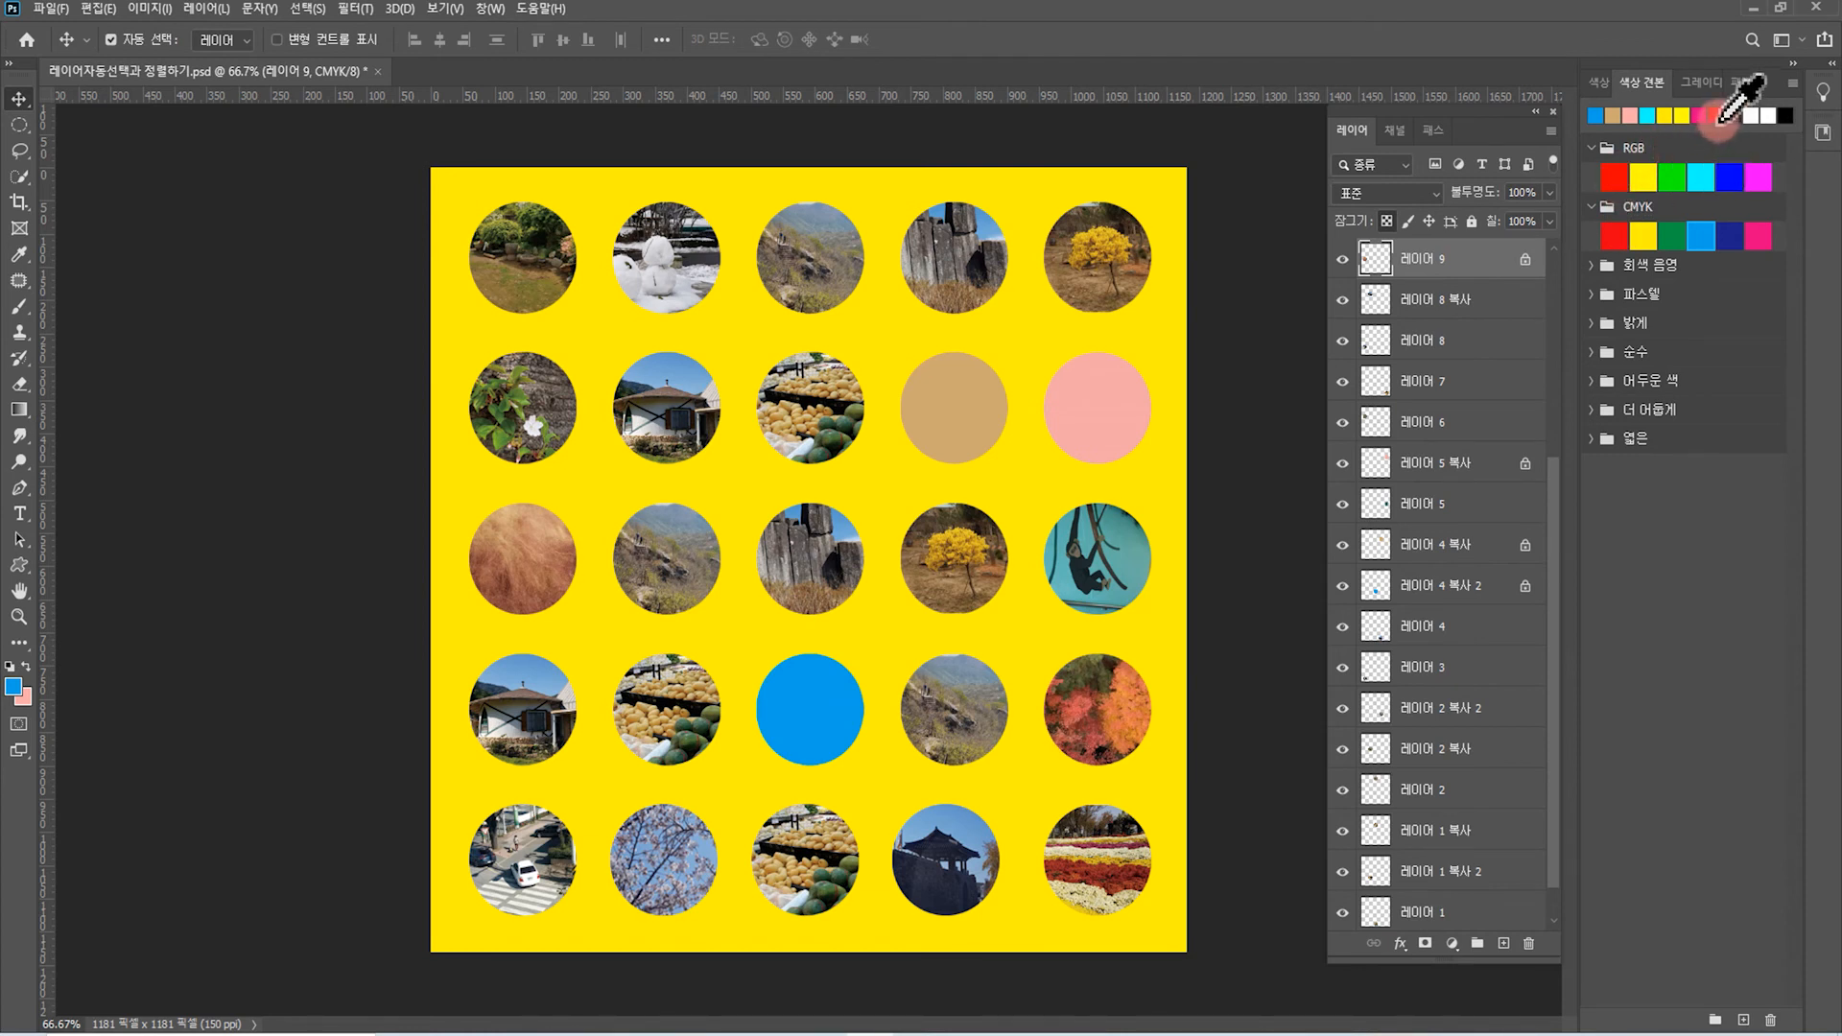
click(1631, 322)
click(1671, 349)
key(alt+BackSpace)
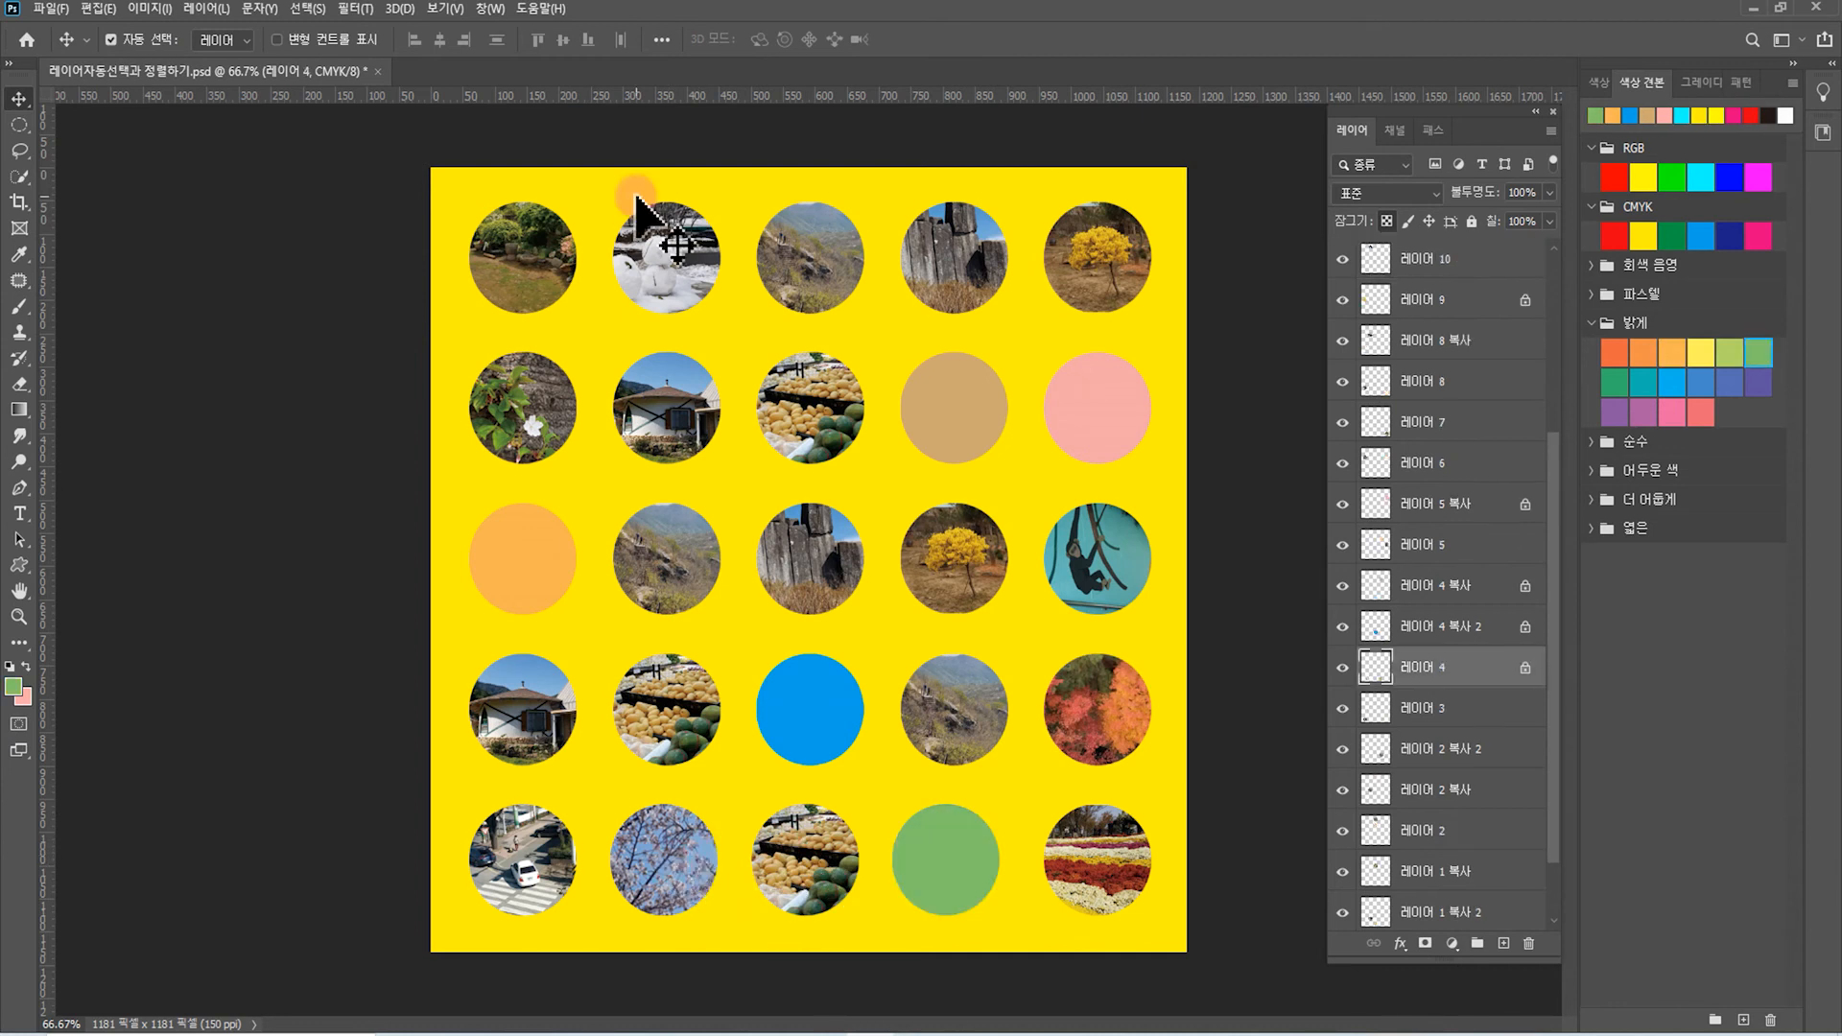
Select the five first-row circle layers, set the alignment target to 캔버스 (canvas), and align their top edges
click(634, 198)
drag(429, 161, 1206, 284)
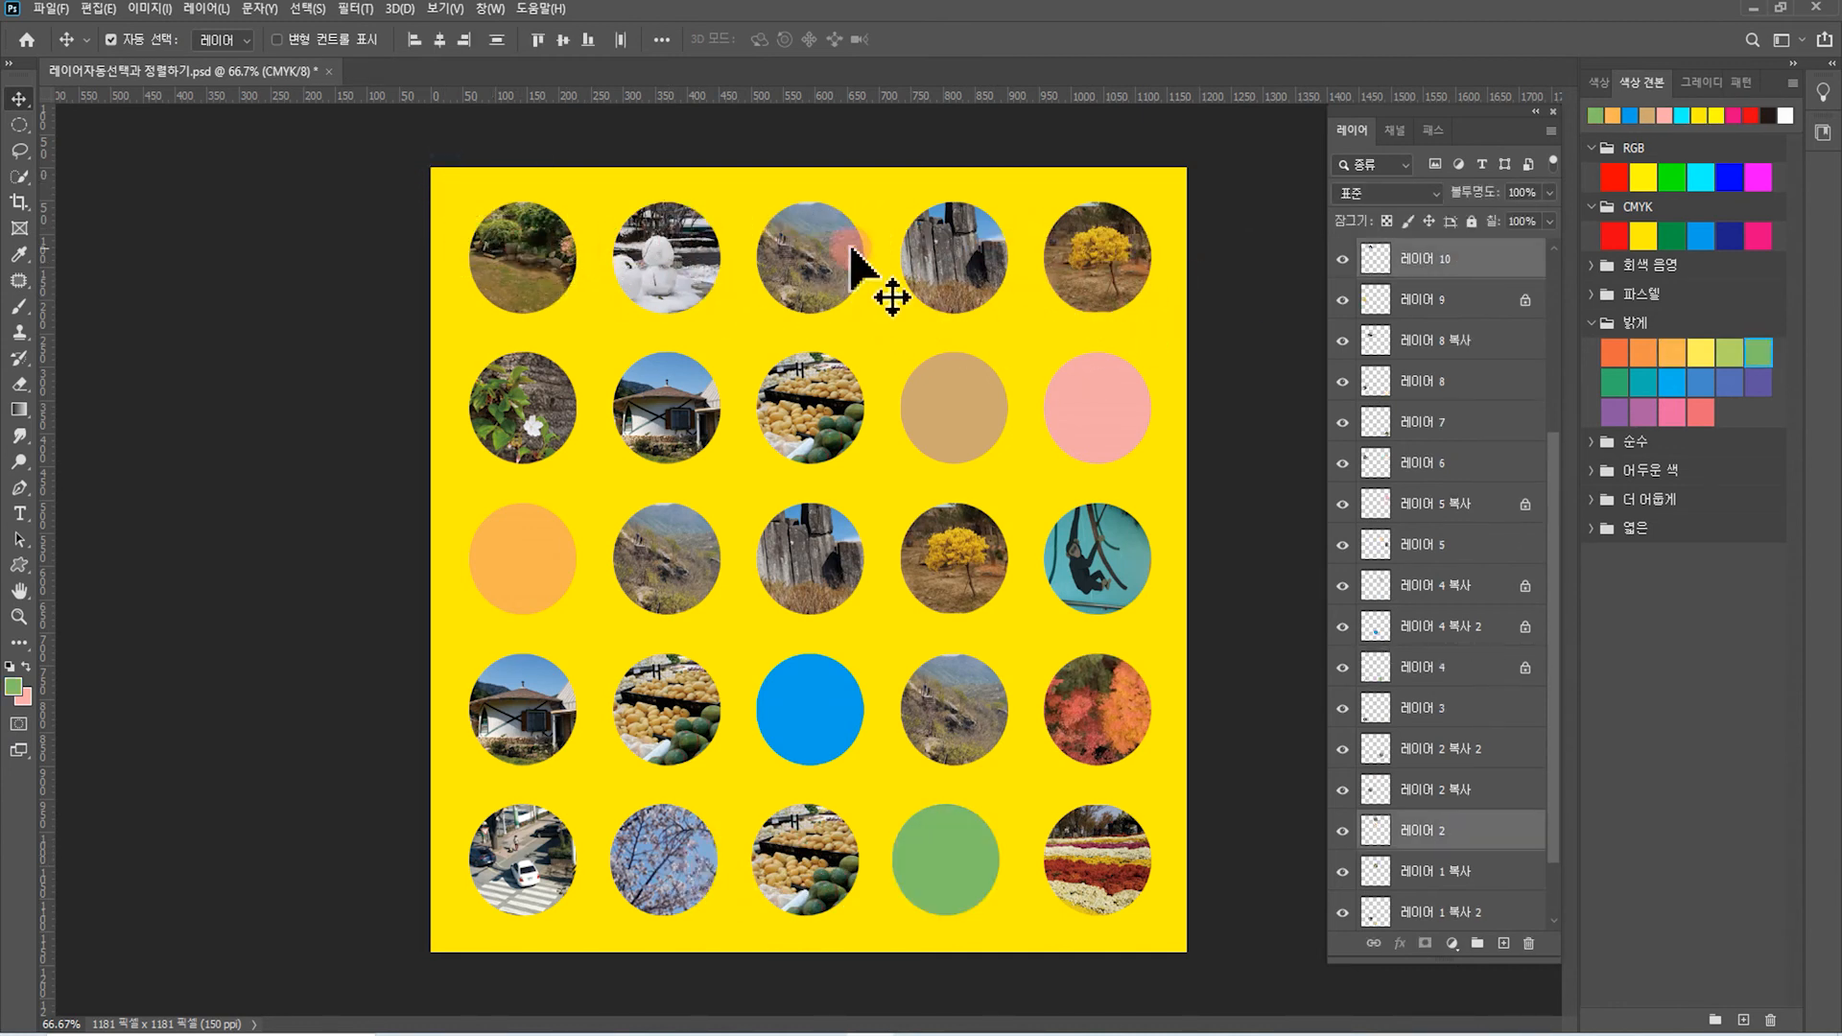
click(1103, 267)
scroll(1466, 432, up, 3)
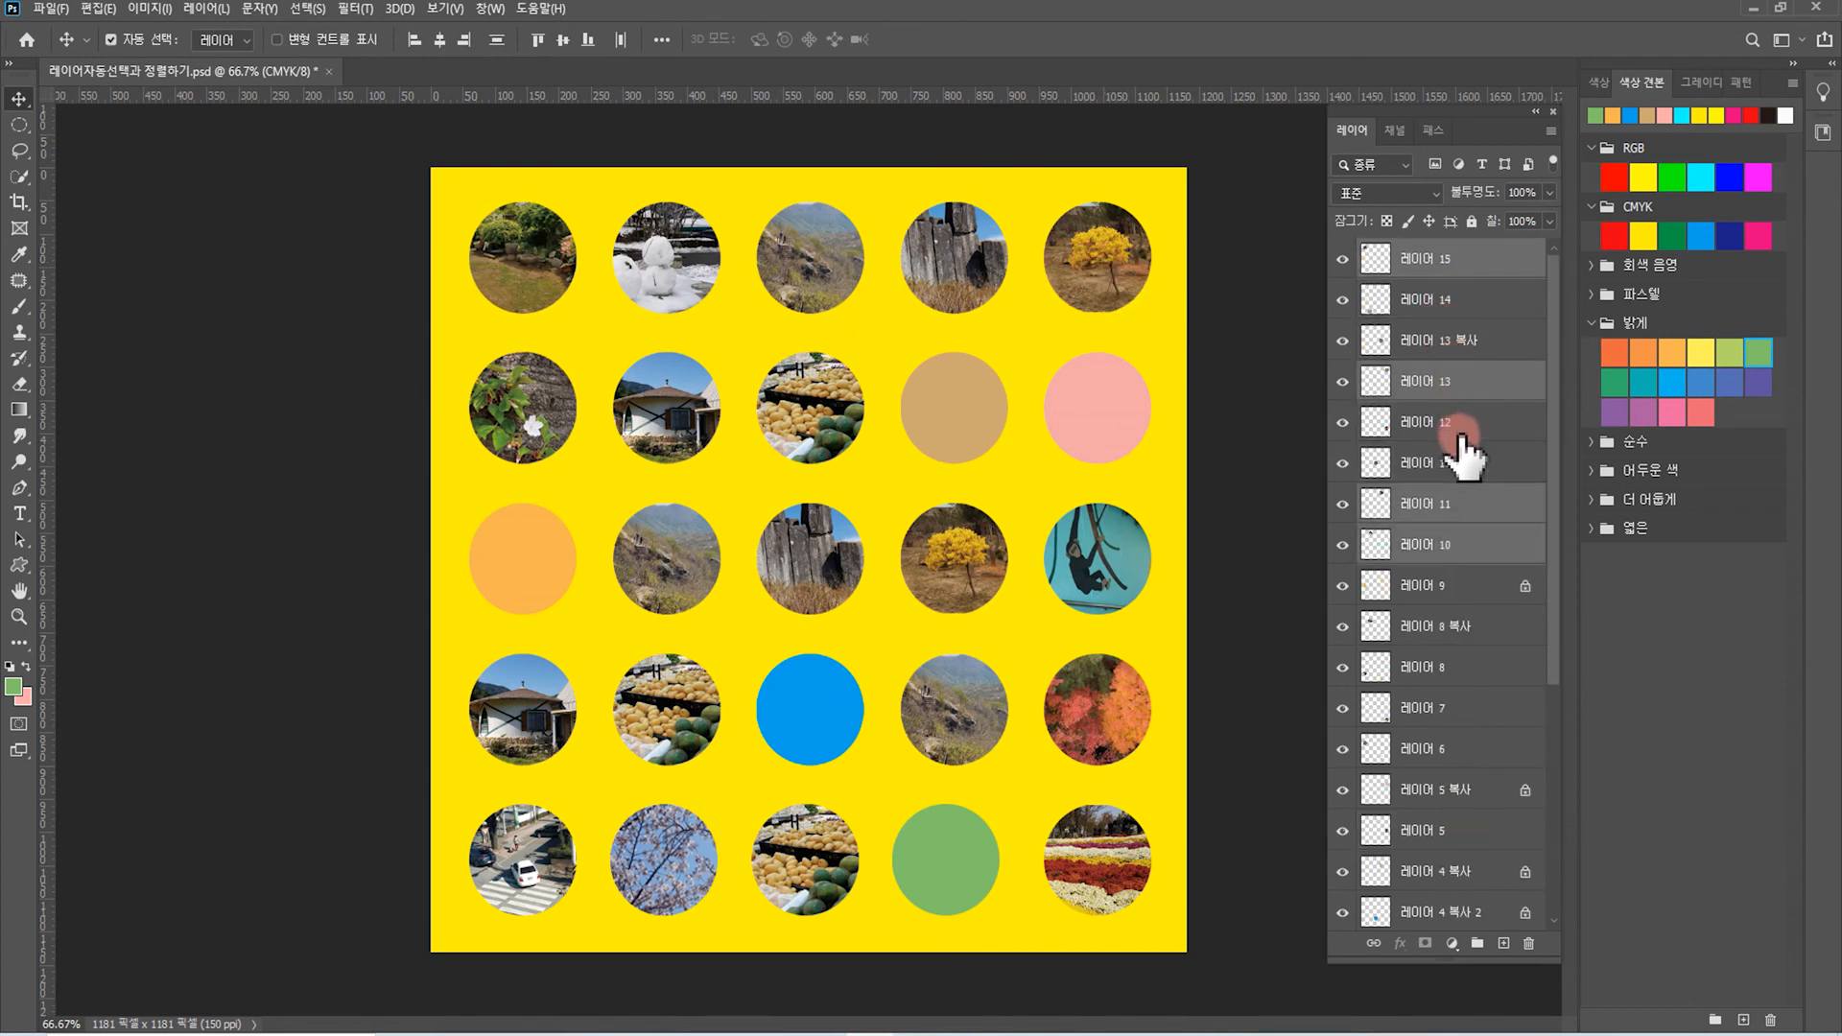
scroll(1458, 585, down, 3)
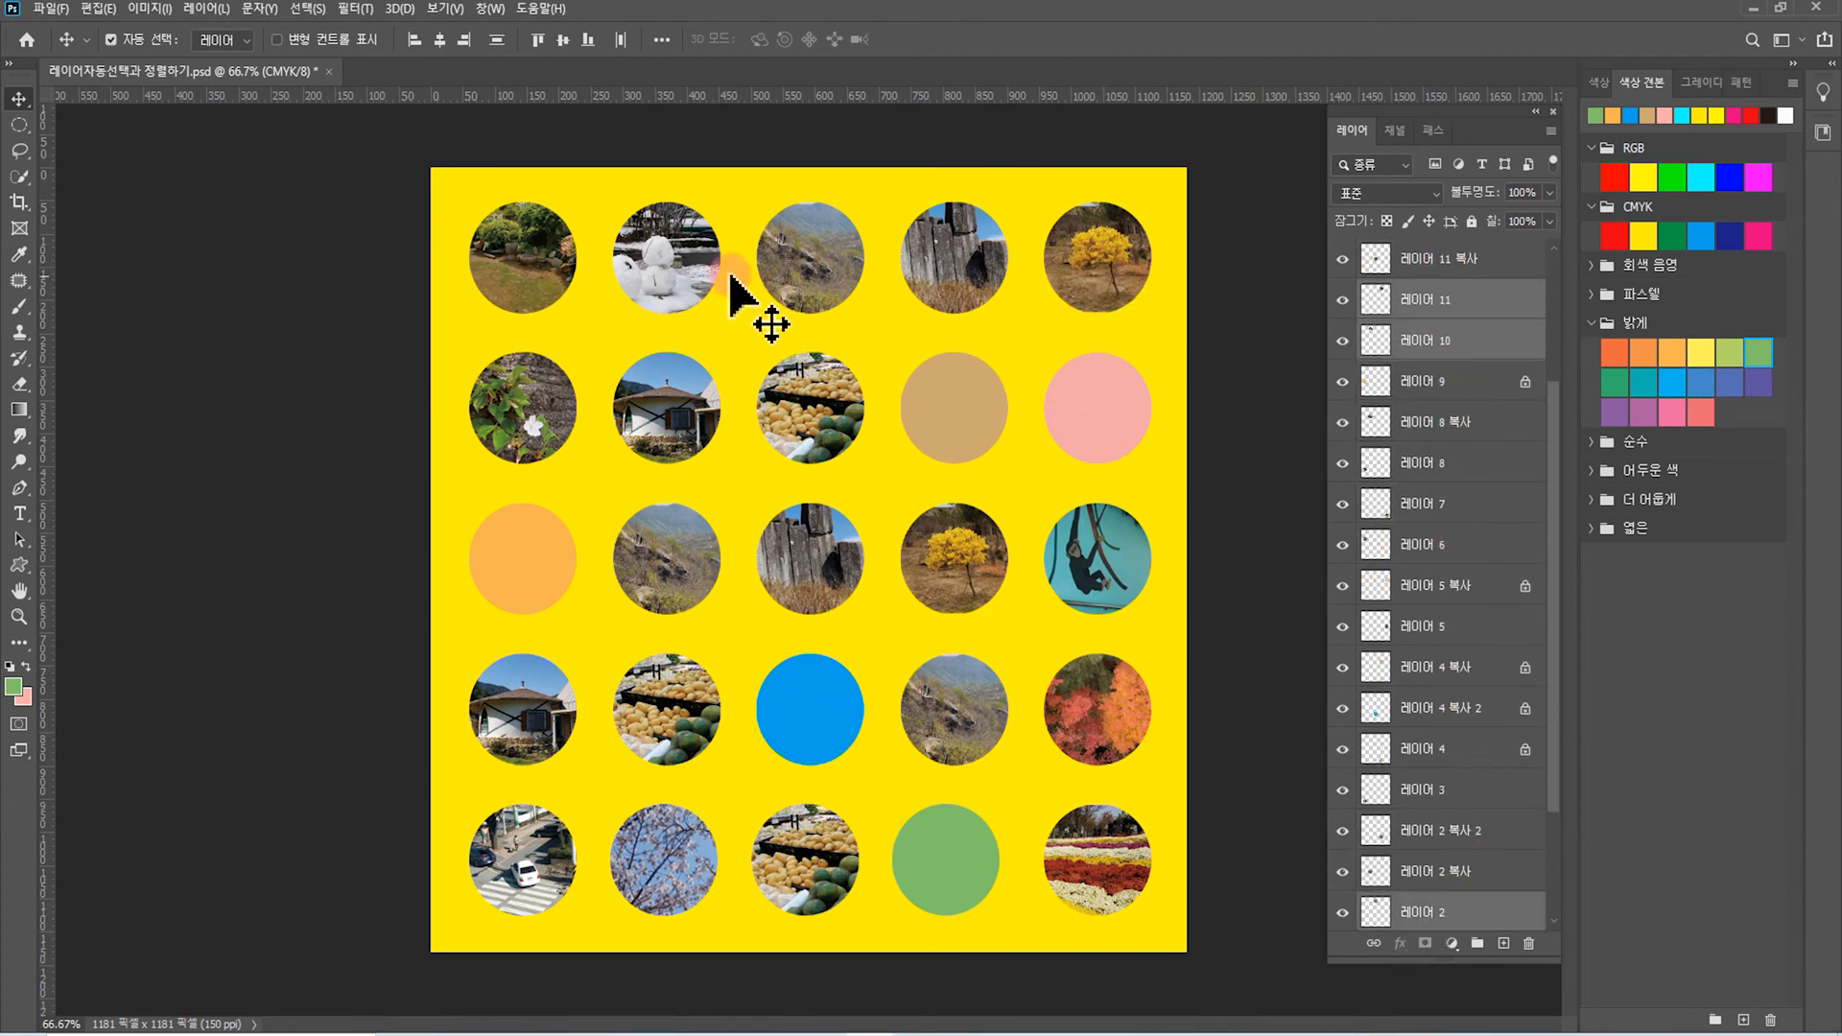
click(662, 42)
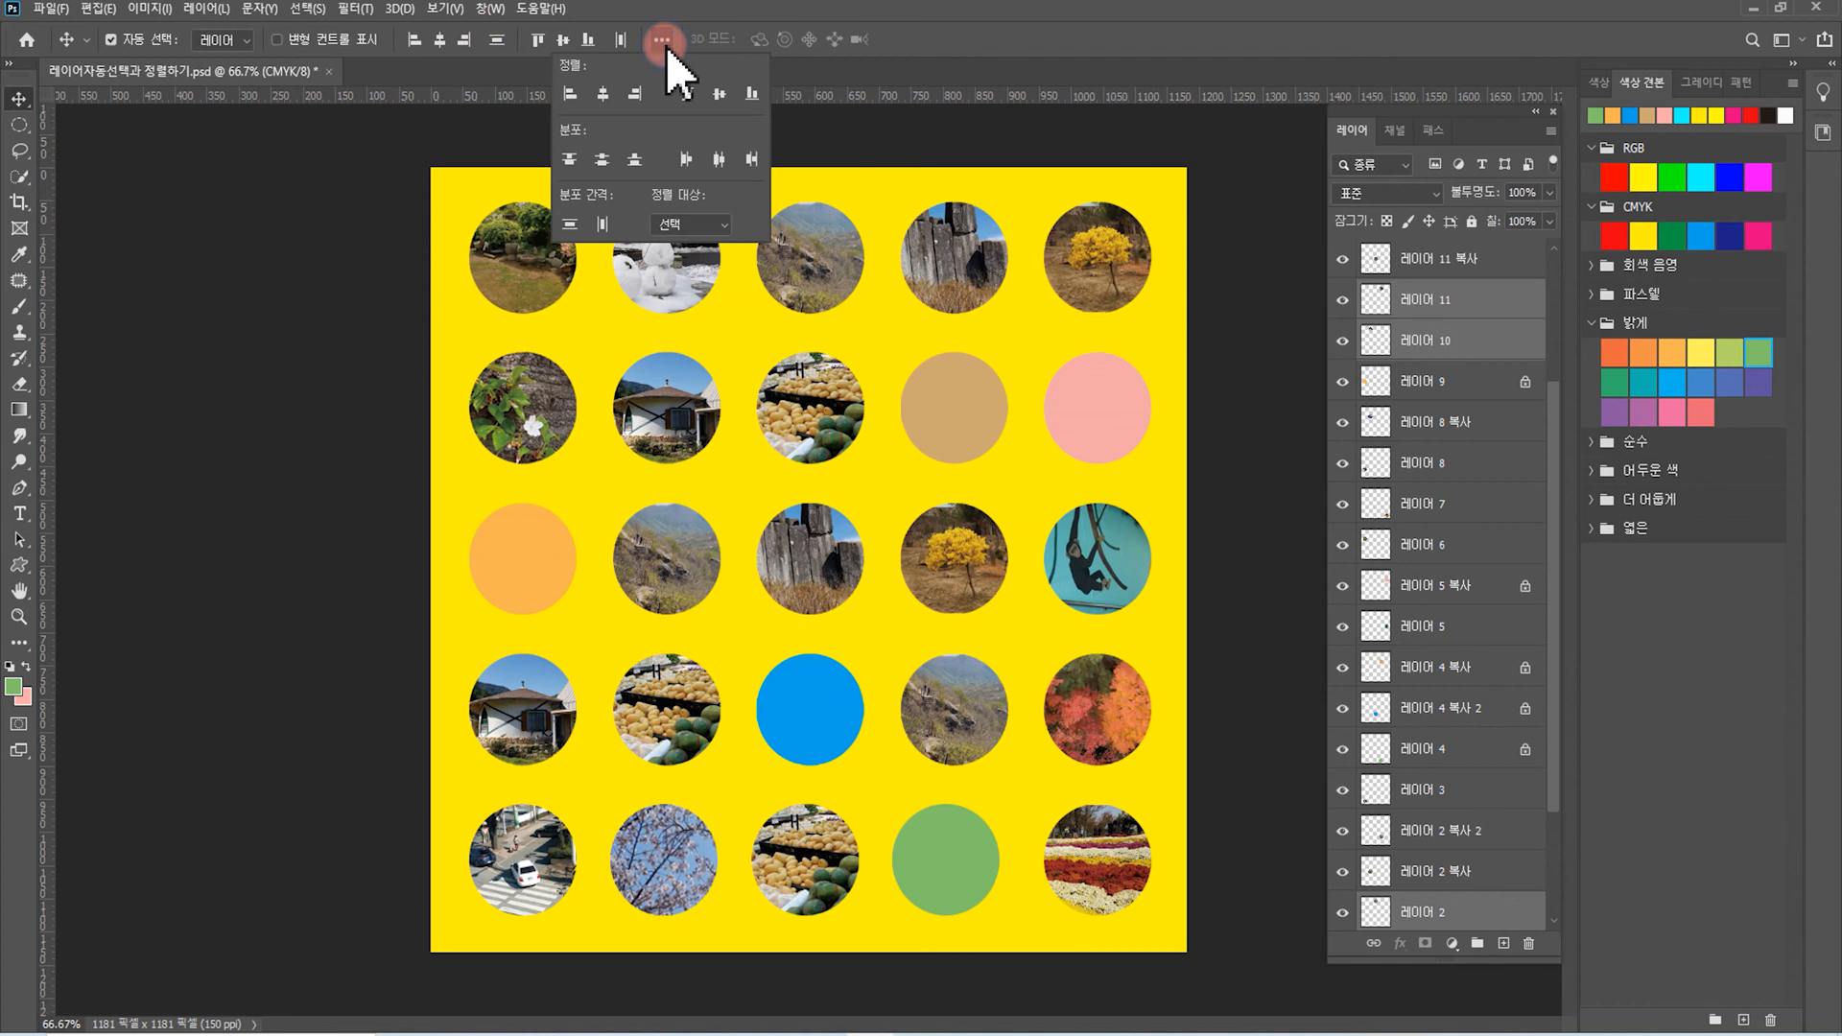
click(721, 226)
click(689, 261)
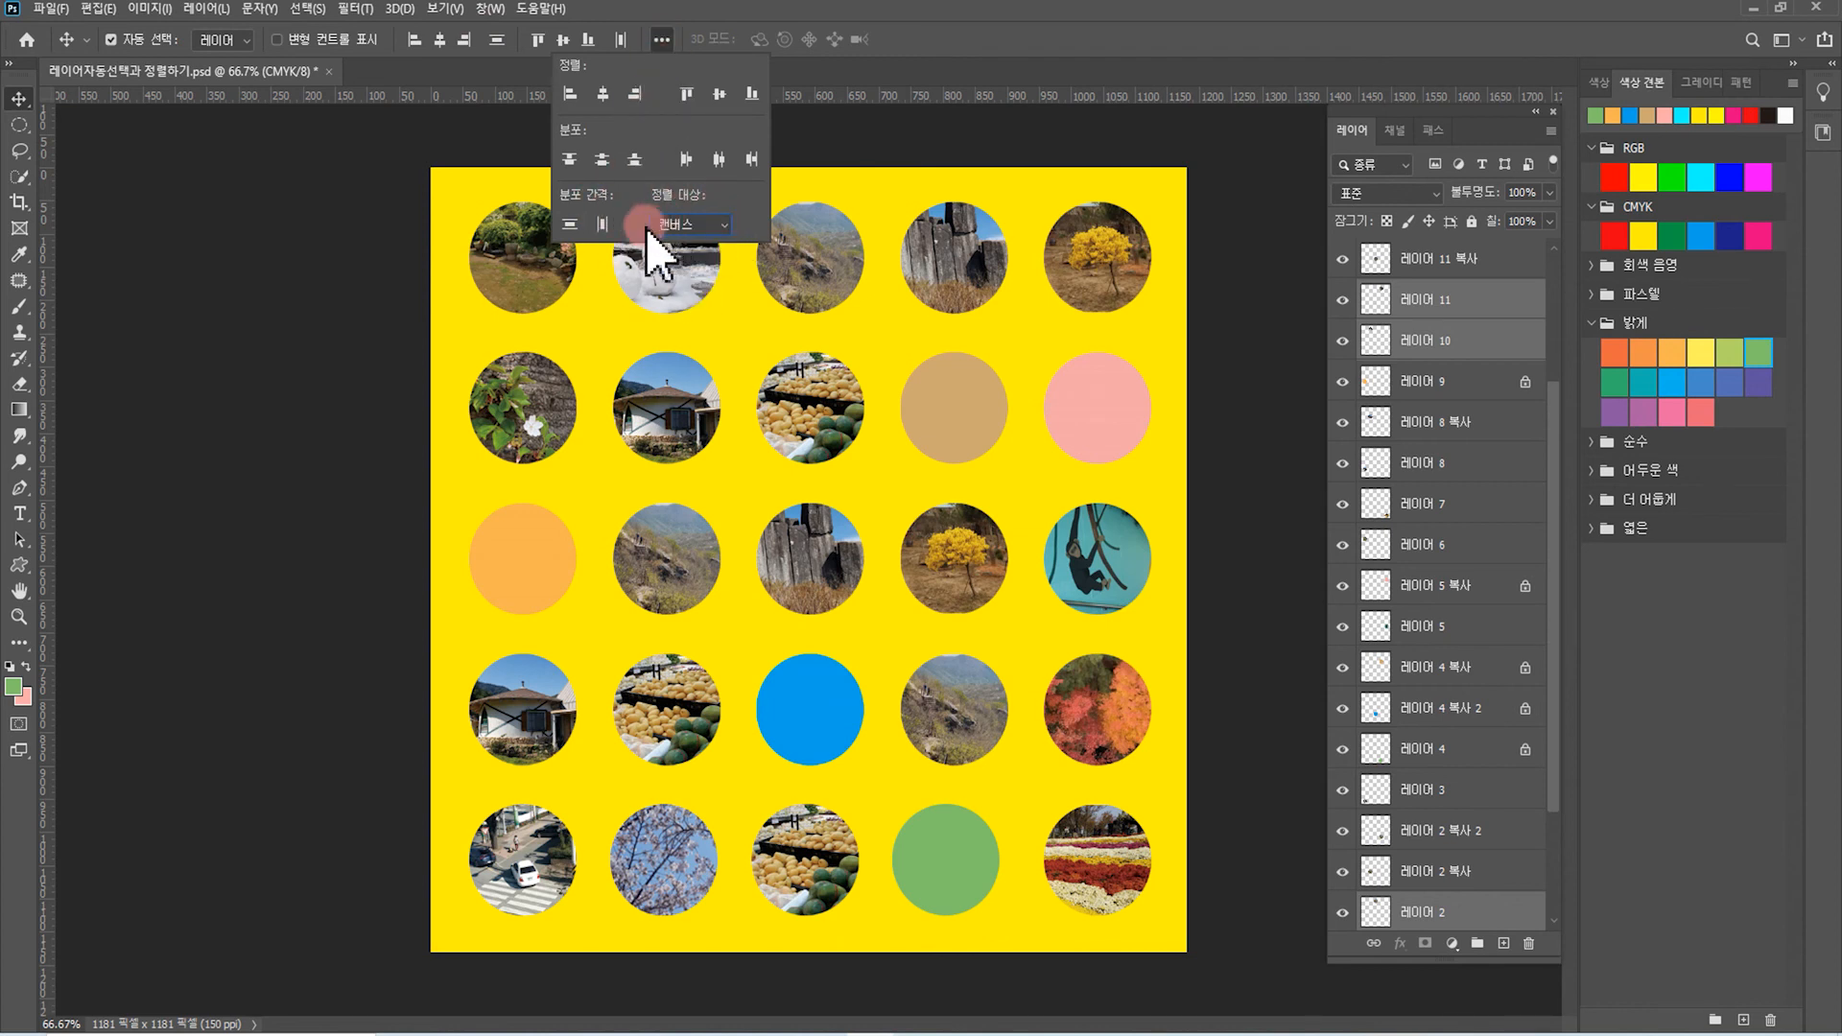
click(686, 93)
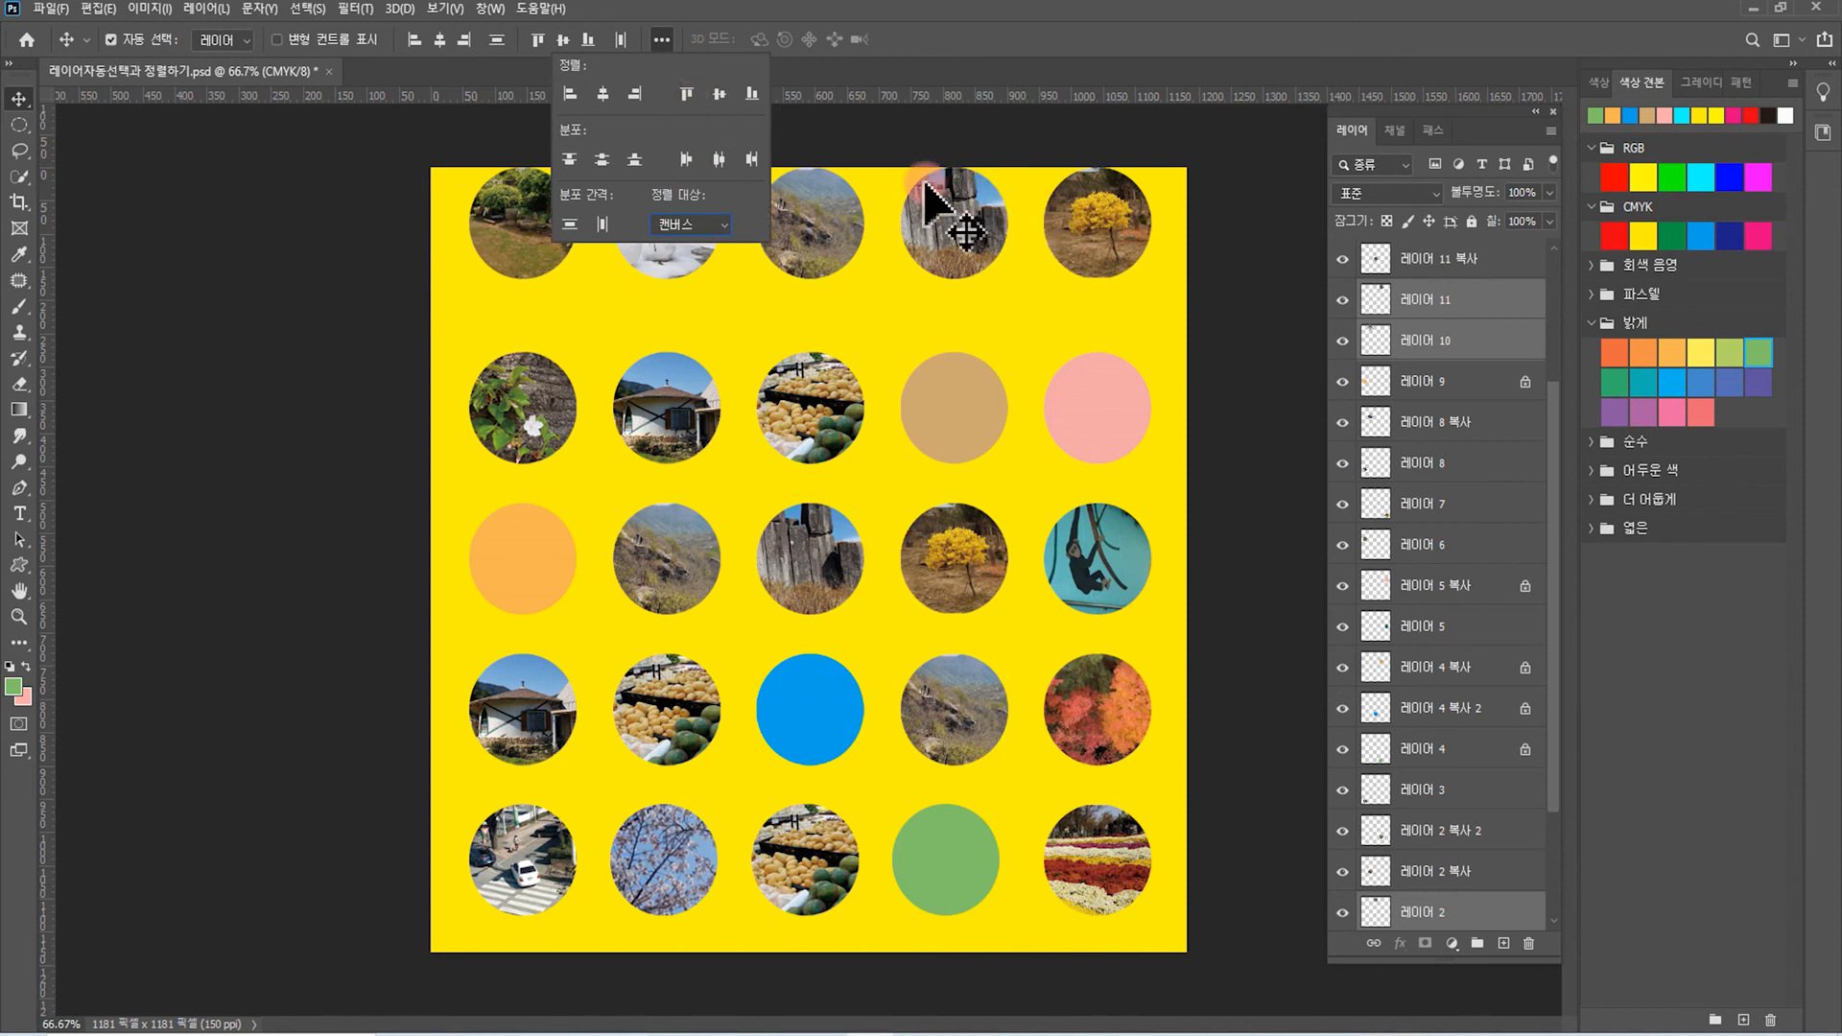
drag(1046, 177, 1110, 197)
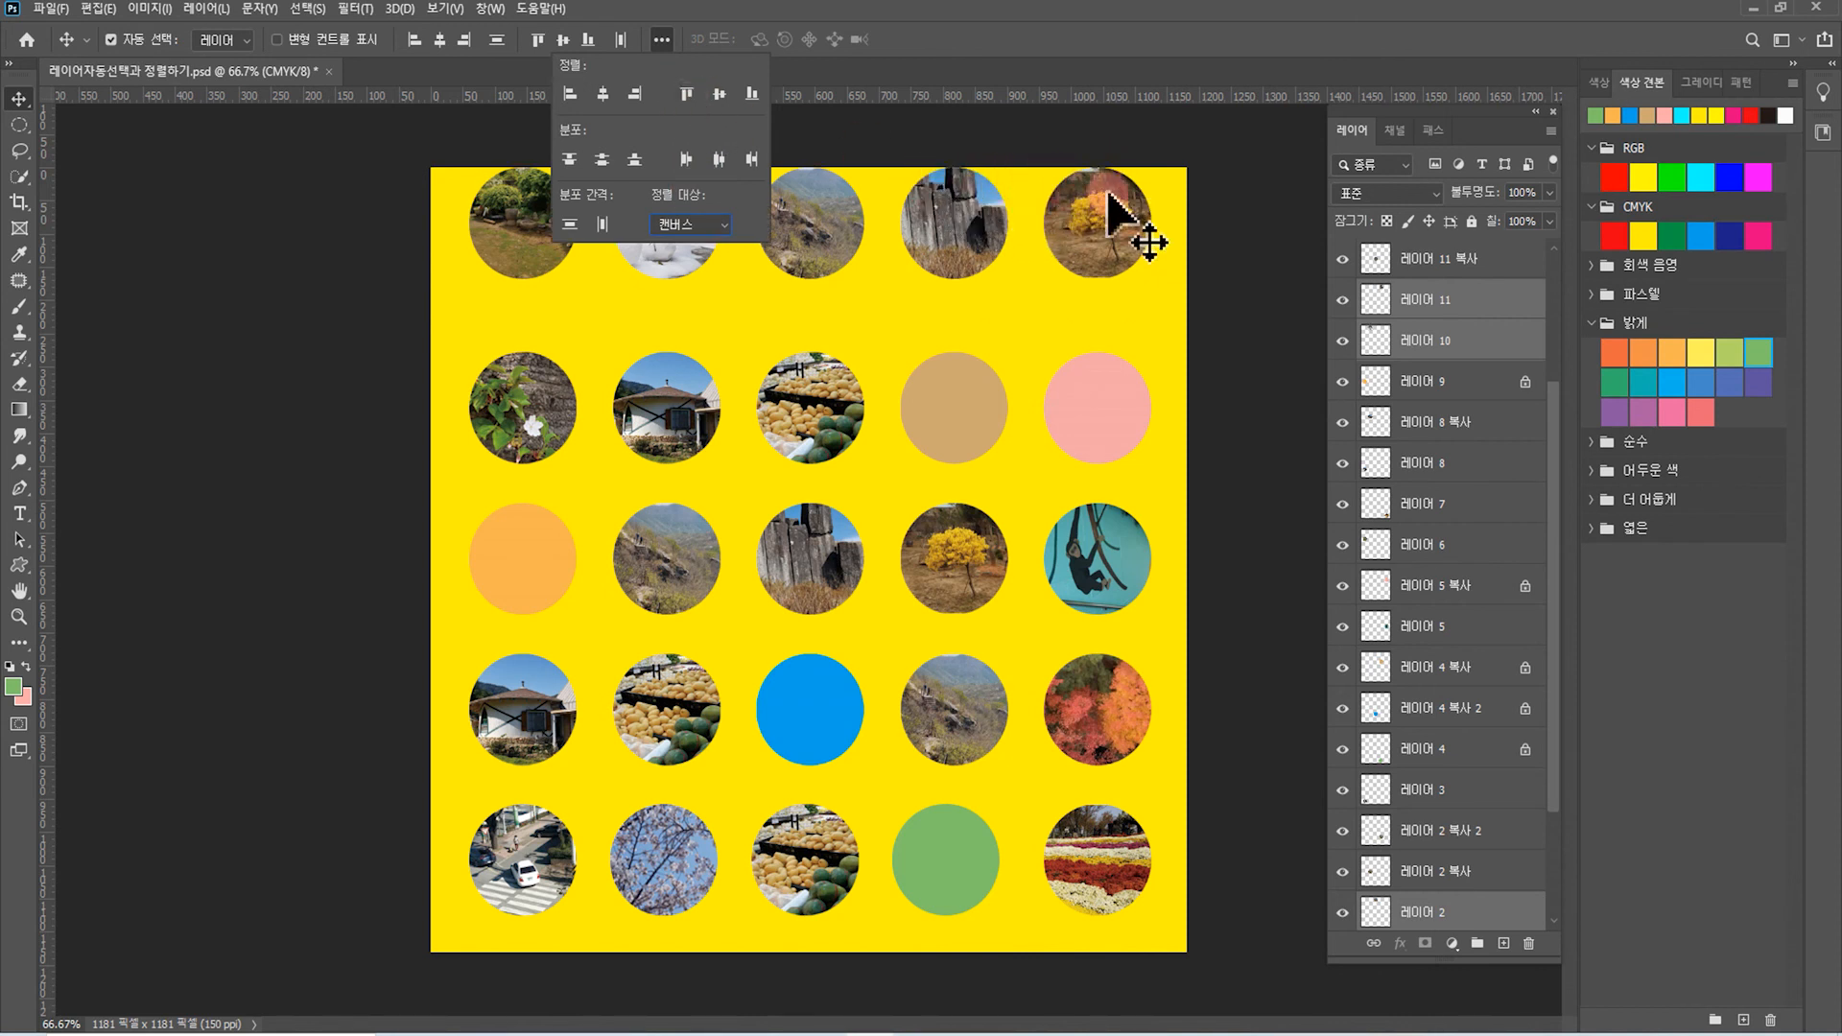
Undo the top alignment of the first-row circles and deselect their layers
key(ctrl+z)
key(ctrl+z)
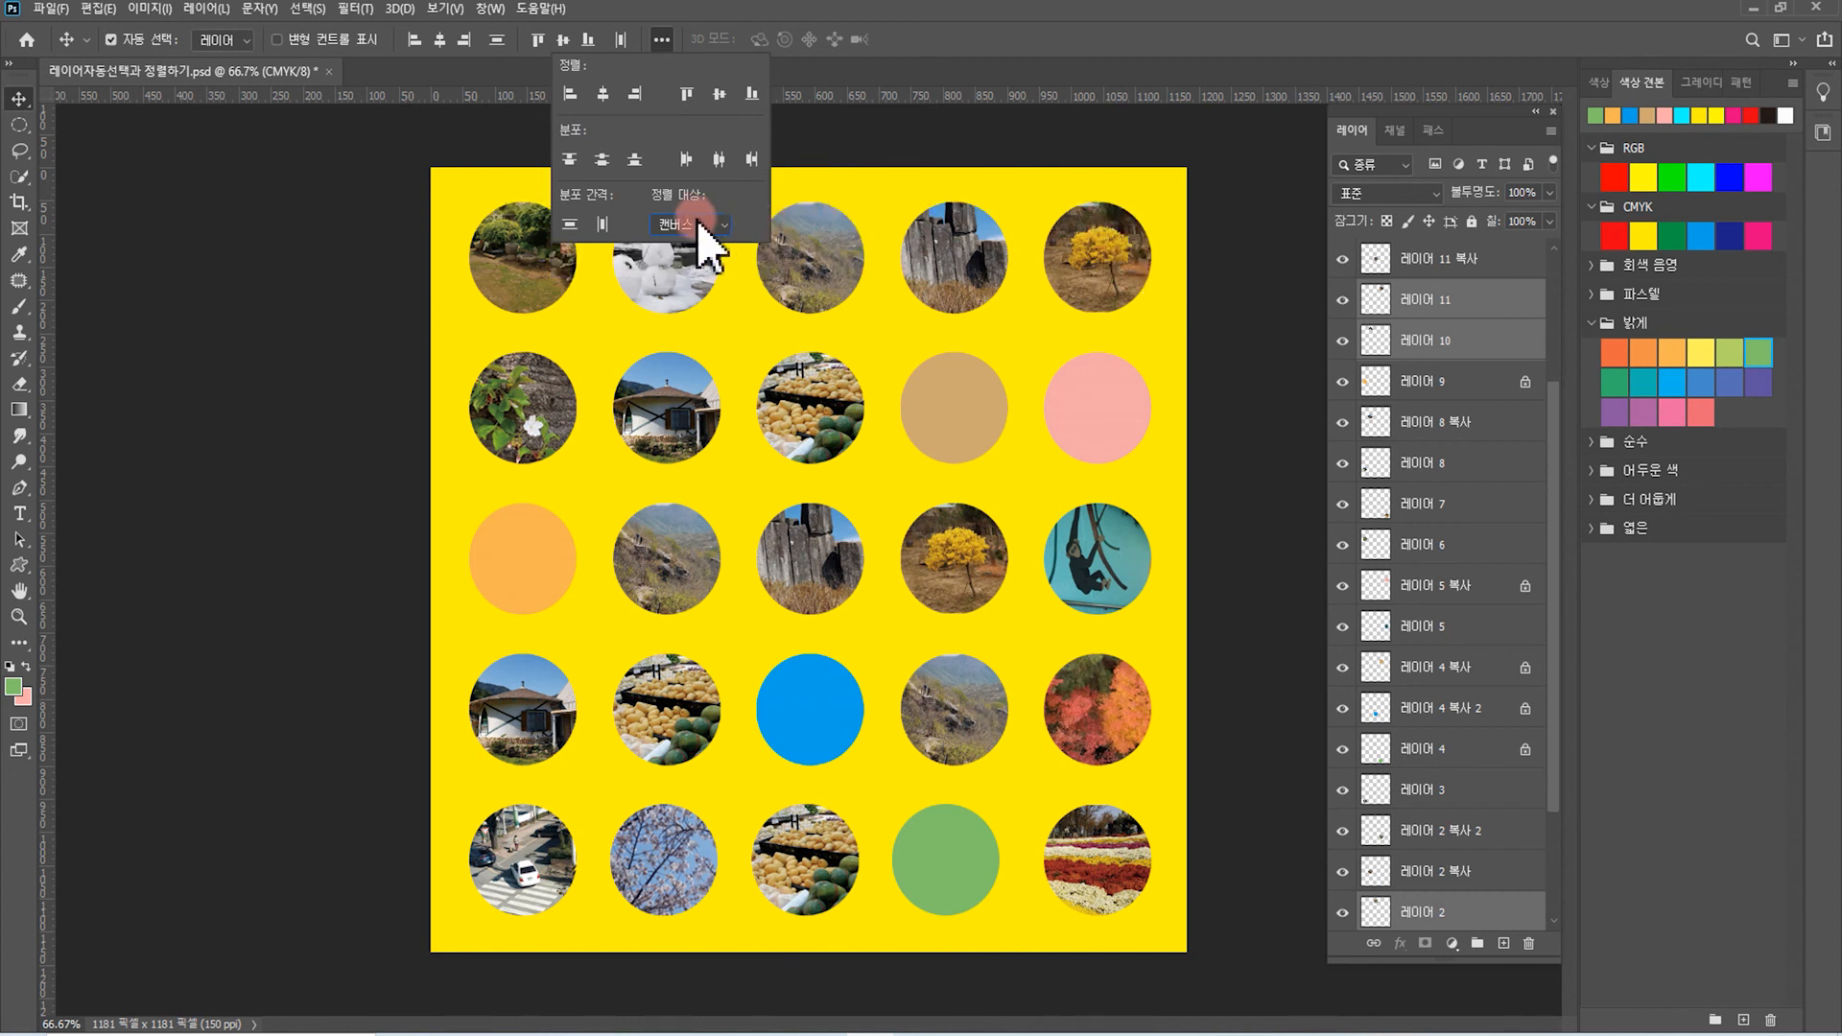
click(1429, 271)
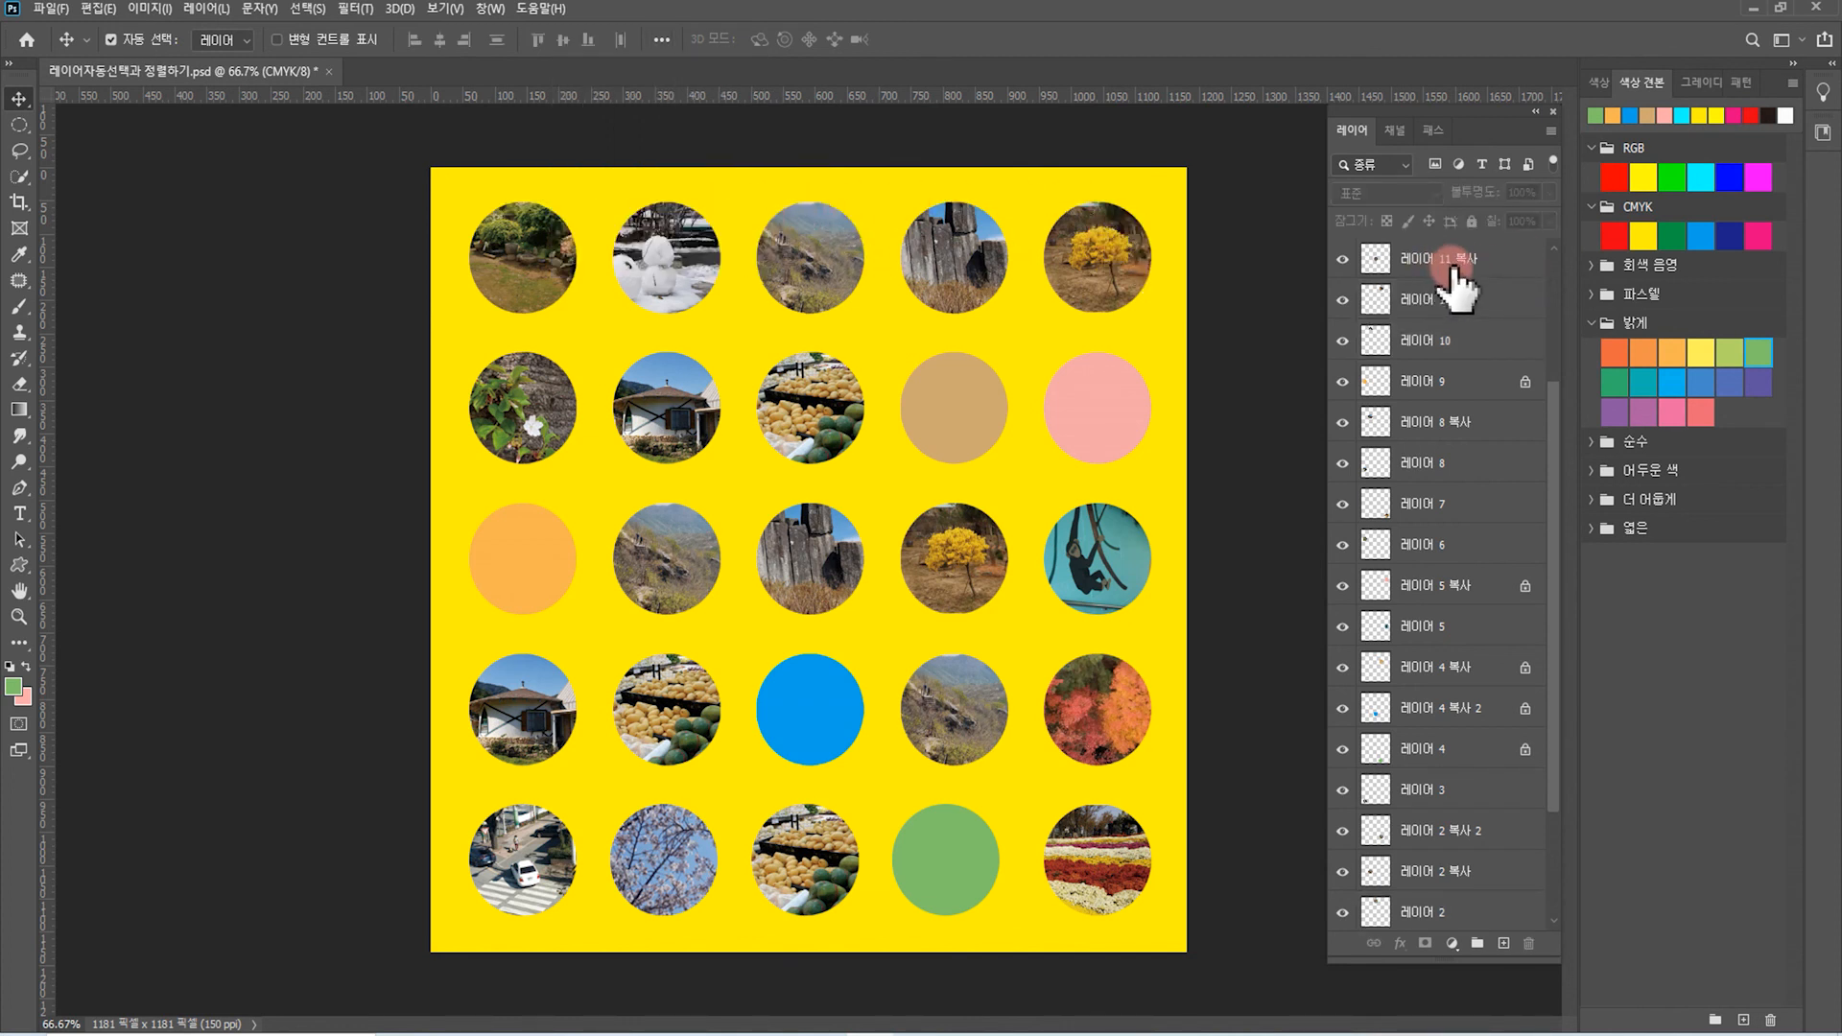
click(1618, 165)
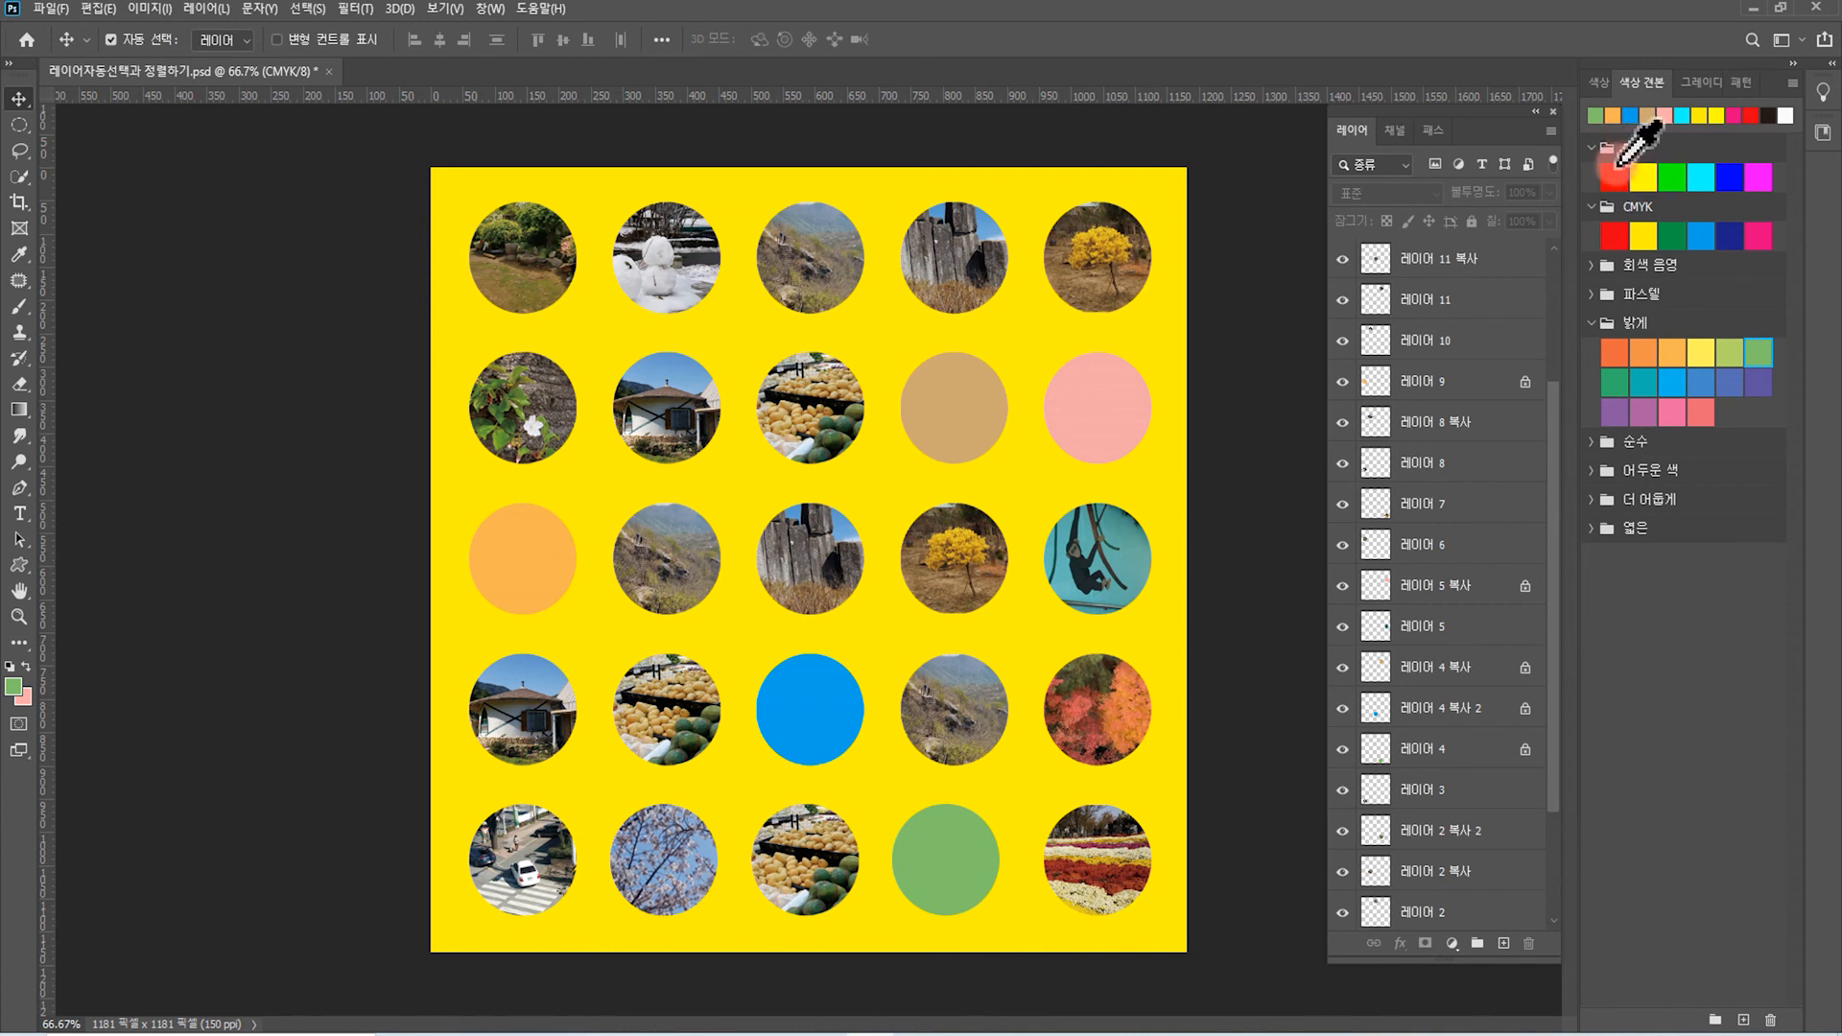
click(1676, 179)
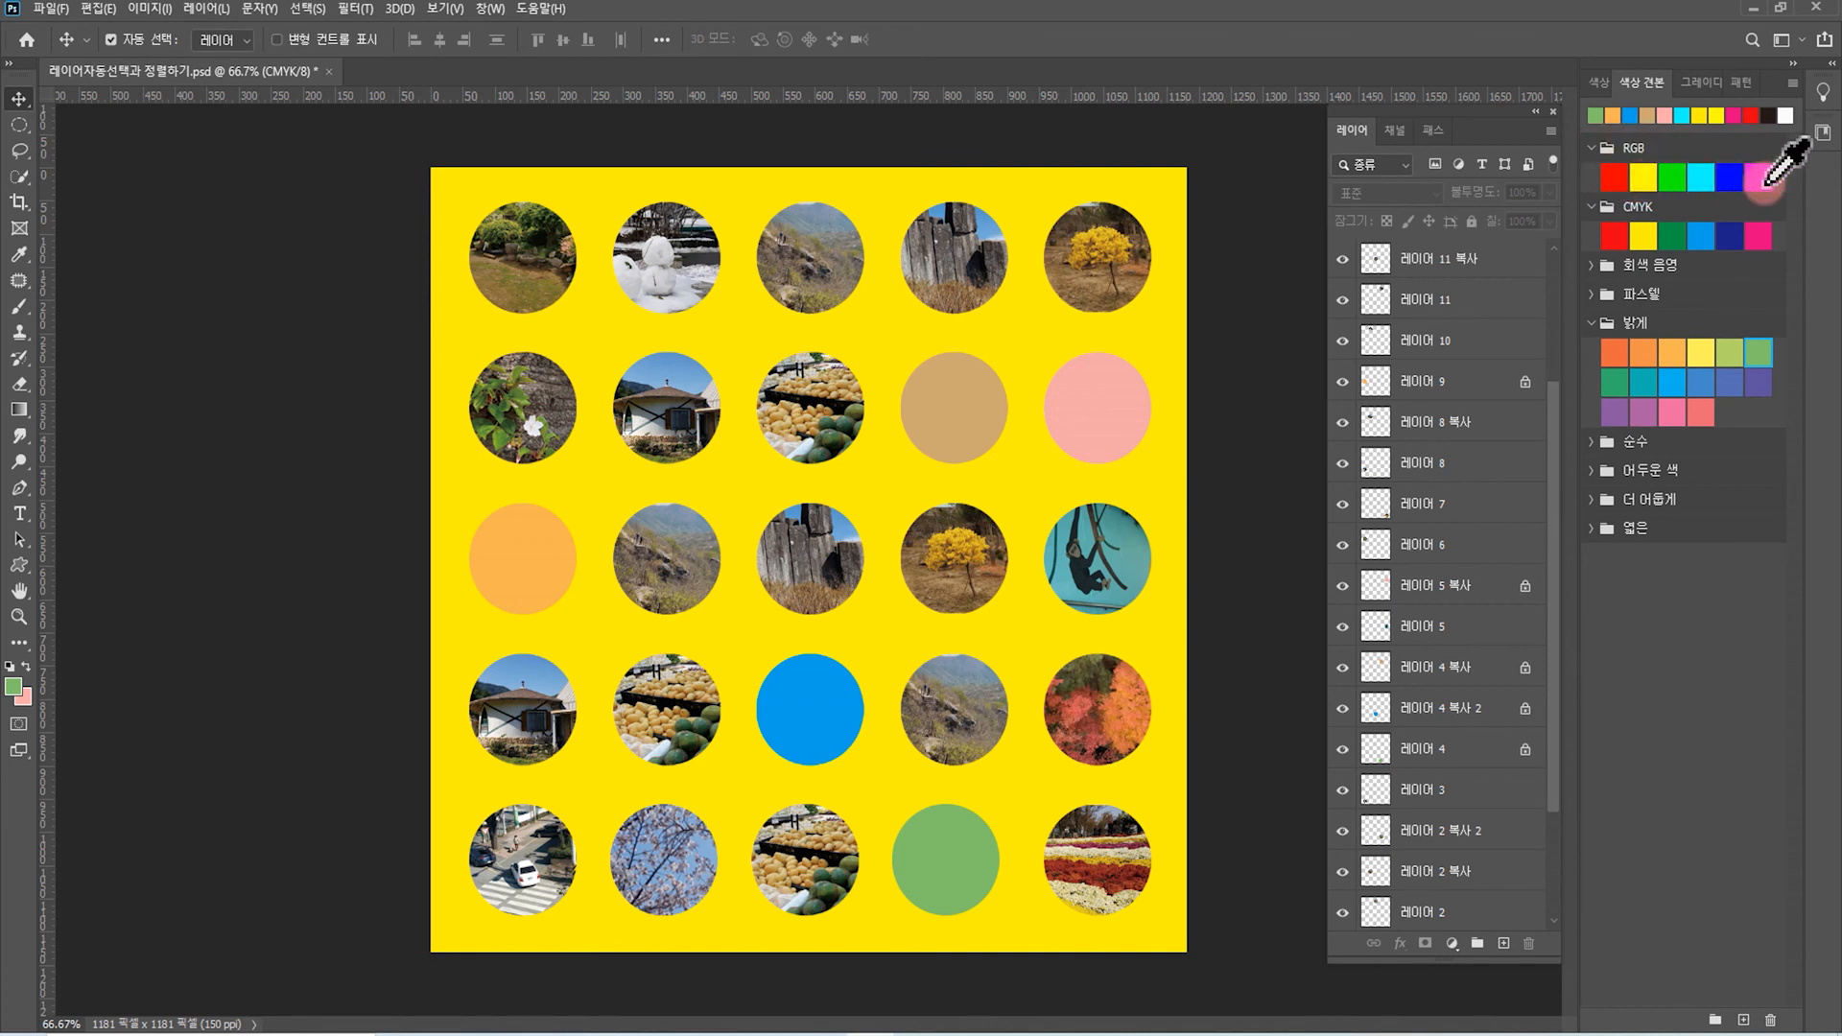